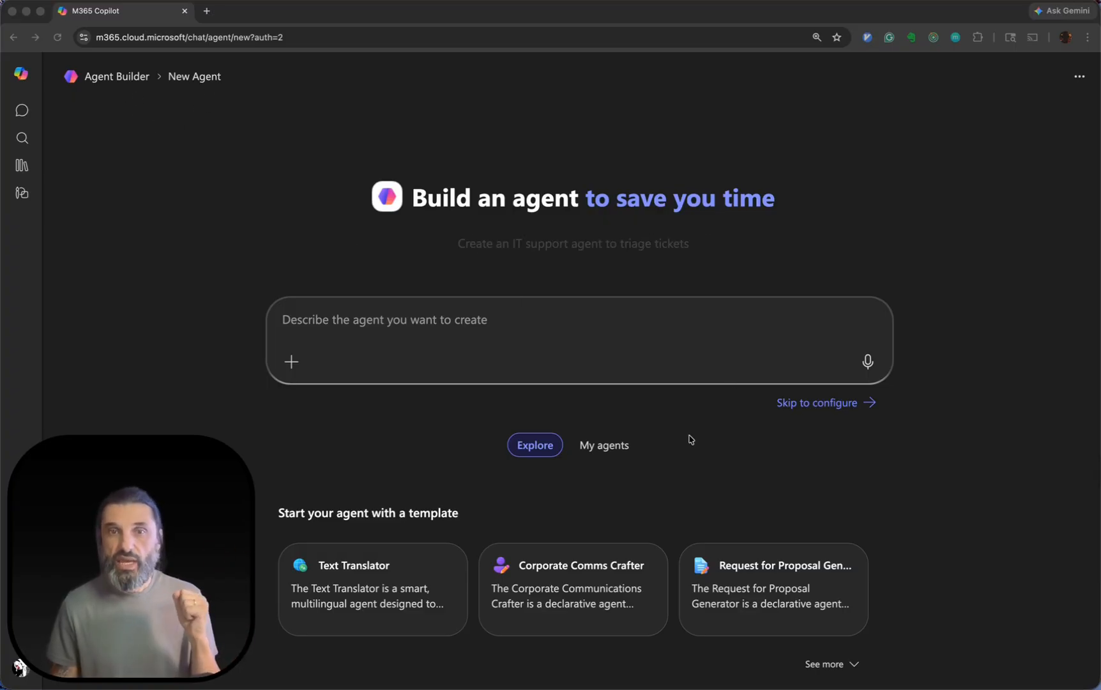
Skip describing the new agent in chat and open its manual configuration, ready to enter the Instructions.
{"action": "left_click", "coordinate": [402, 323]}
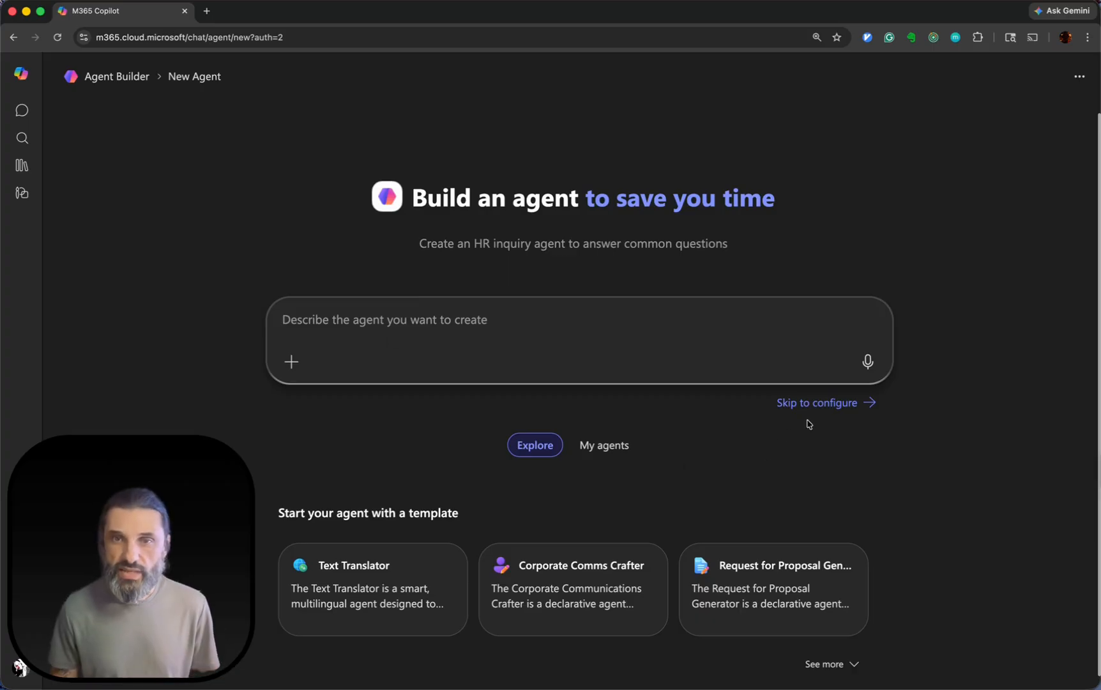
{"action": "left_click", "coordinate": [824, 404]}
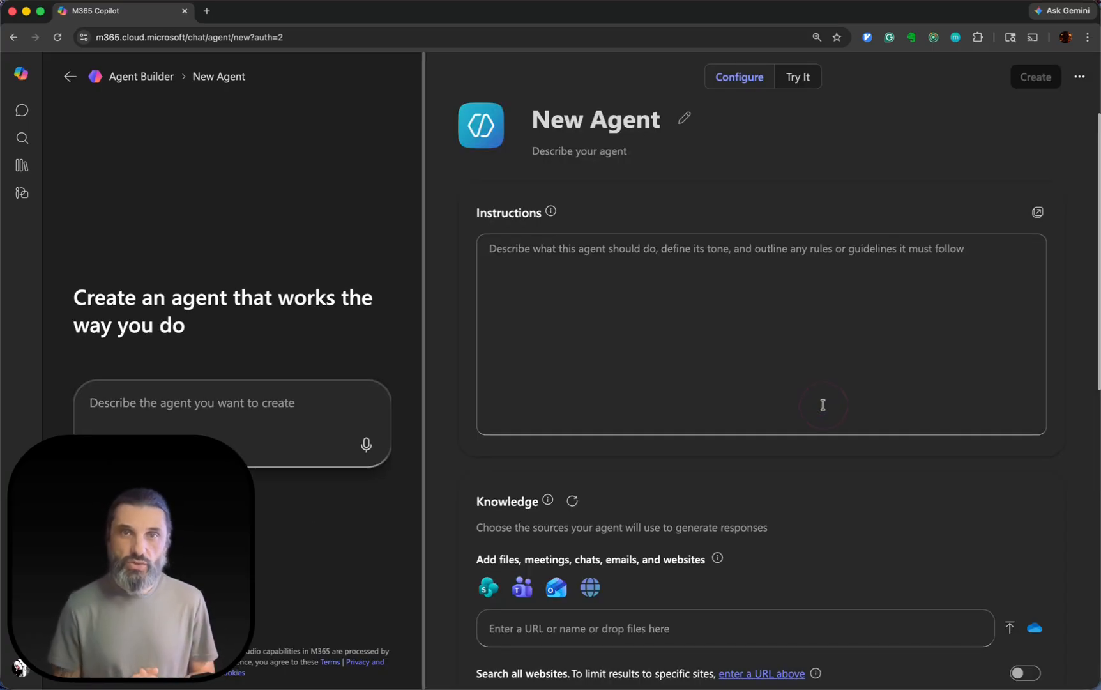
{"action": "left_click", "coordinate": [615, 304]}
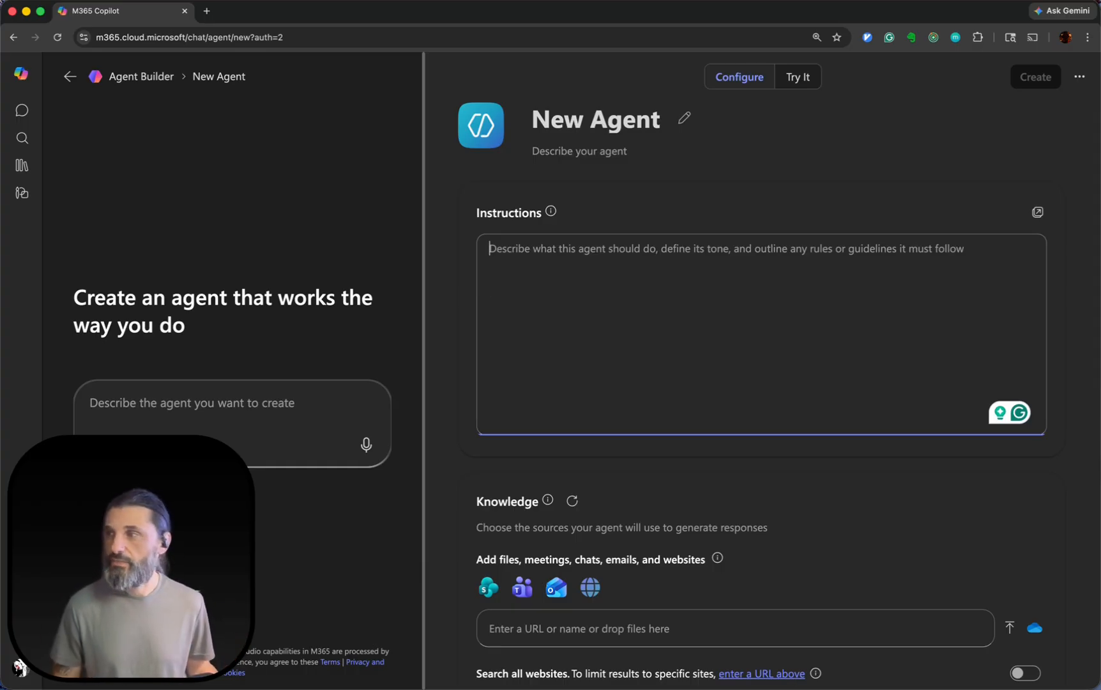
{"action": "key", "text": "super+Tab"}
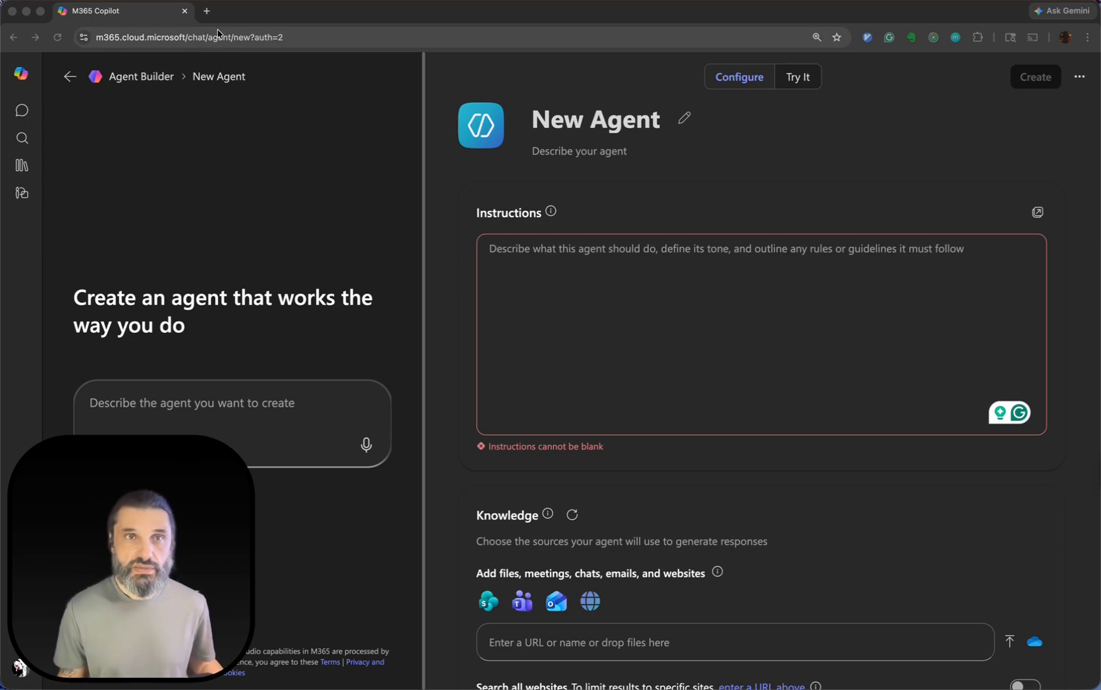
Open the blog search page lassala.net/?s=stories in a new browser tab.
{"action": "left_click", "coordinate": [206, 11]}
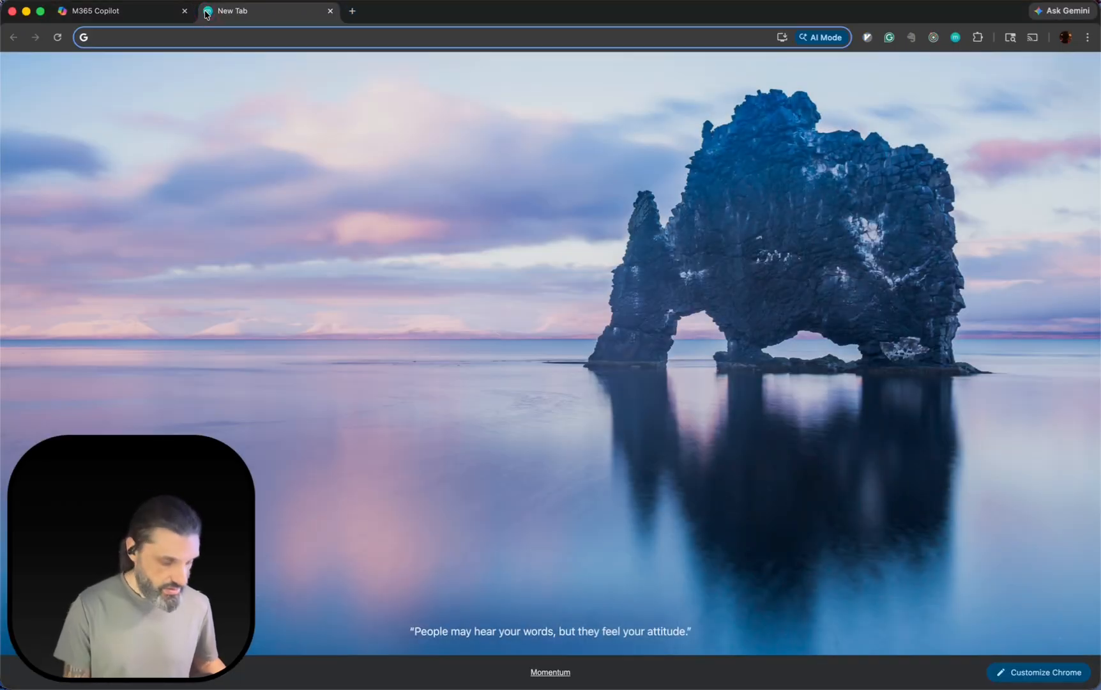
{"action": "key", "text": "super+v"}
{"action": "key", "text": "Return"}
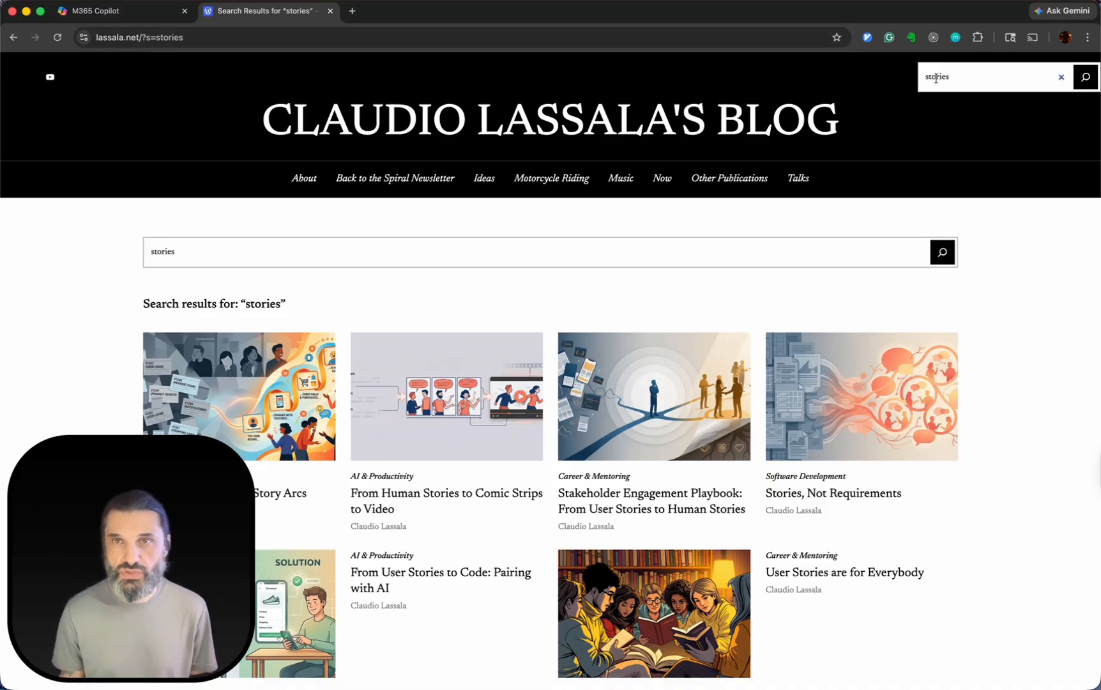
Examine the blog's search results for "stories", including the search term, the number of result pages and the page address.
{"action": "left_click", "coordinate": [974, 76]}
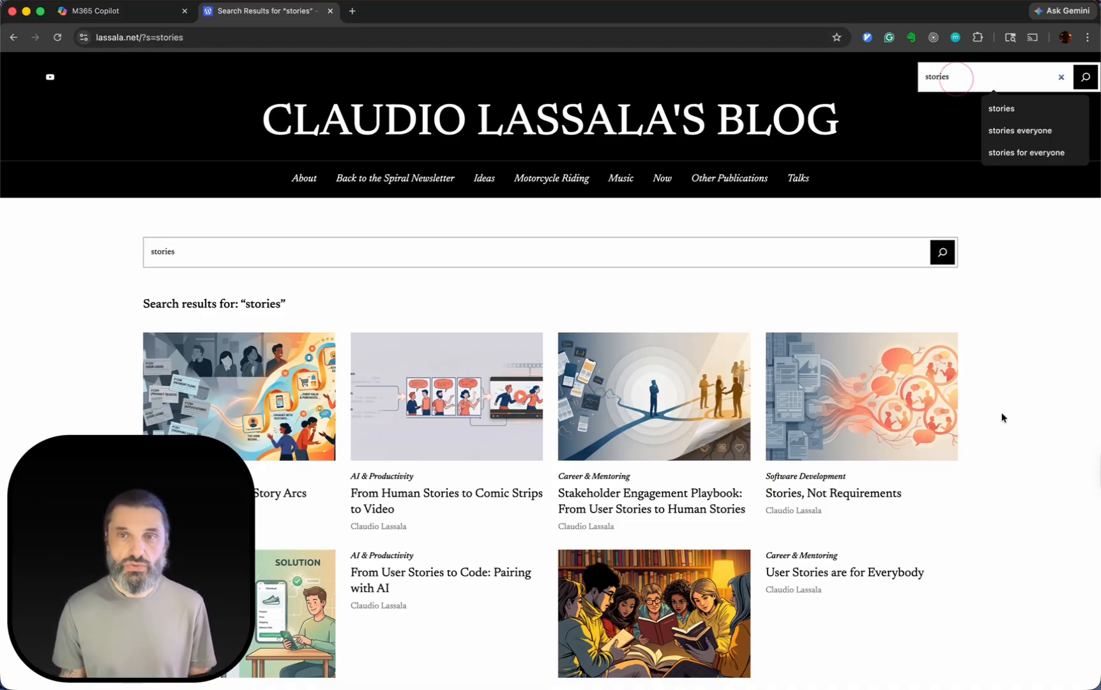
{"action": "scroll", "coordinate": [999, 418], "scroll_direction": "down", "scroll_amount": 7}
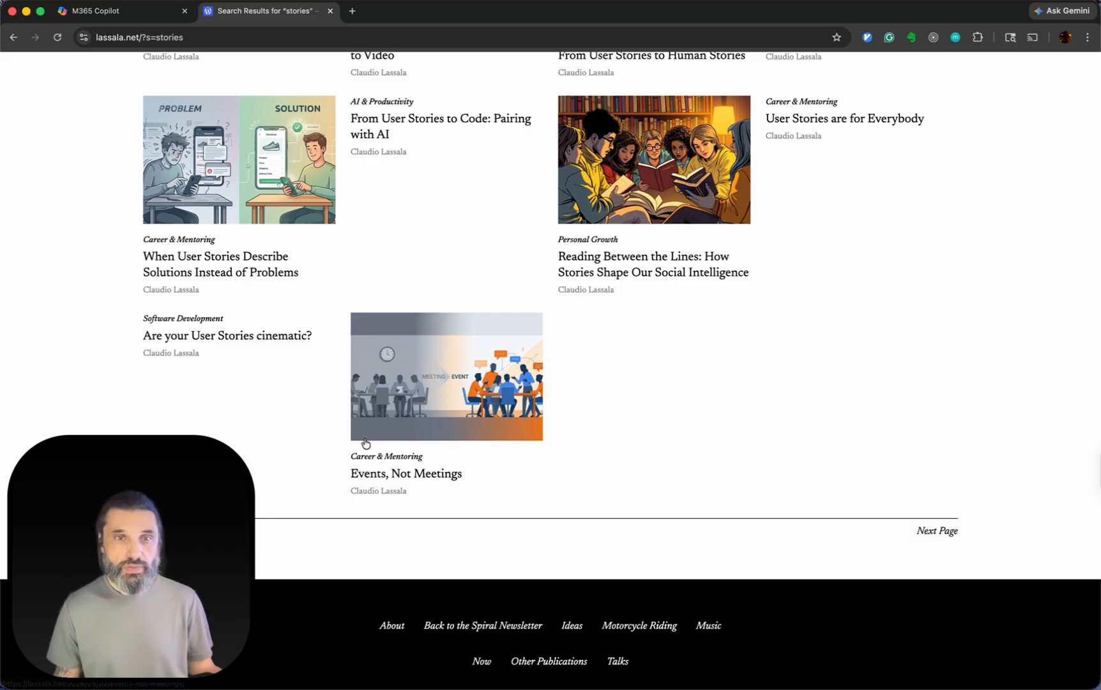
{"action": "left_click_drag", "start_coordinate": [158, 512], "coordinate": [827, 477]}
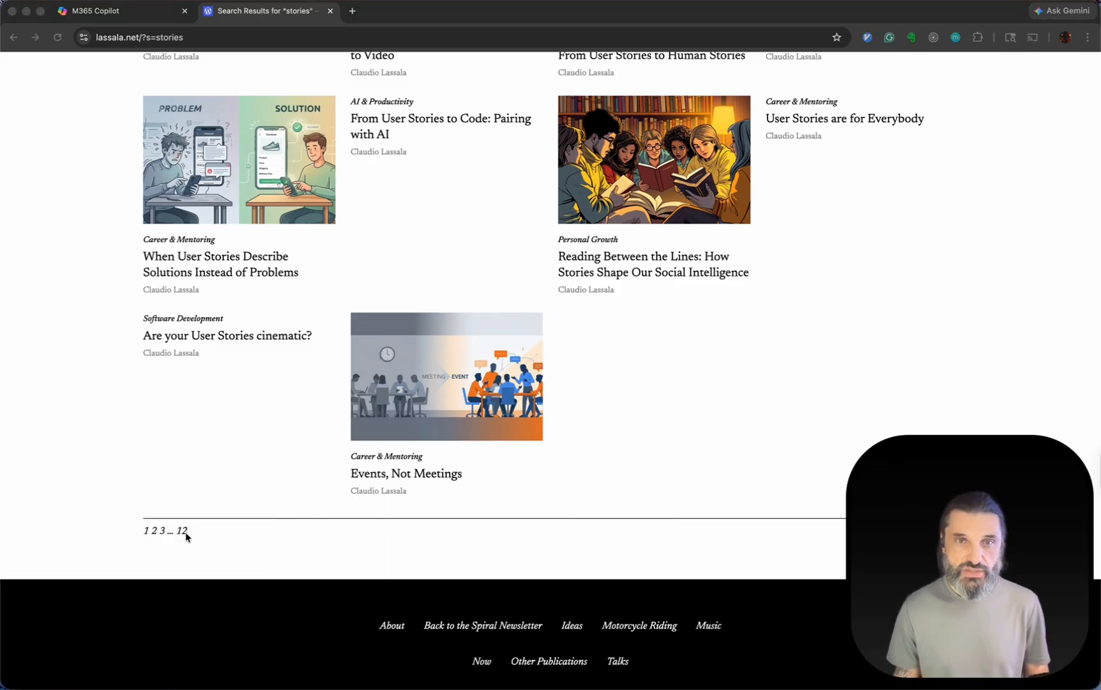
{"action": "scroll", "coordinate": [639, 365], "scroll_direction": "up", "scroll_amount": 10}
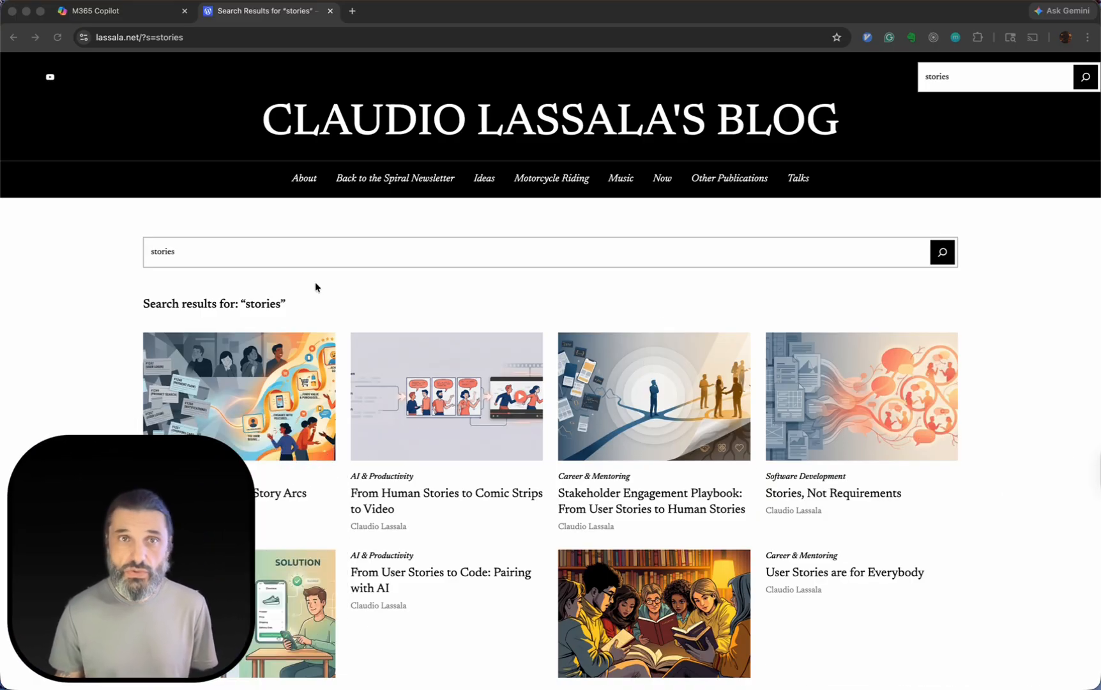
{"action": "left_click", "coordinate": [204, 43]}
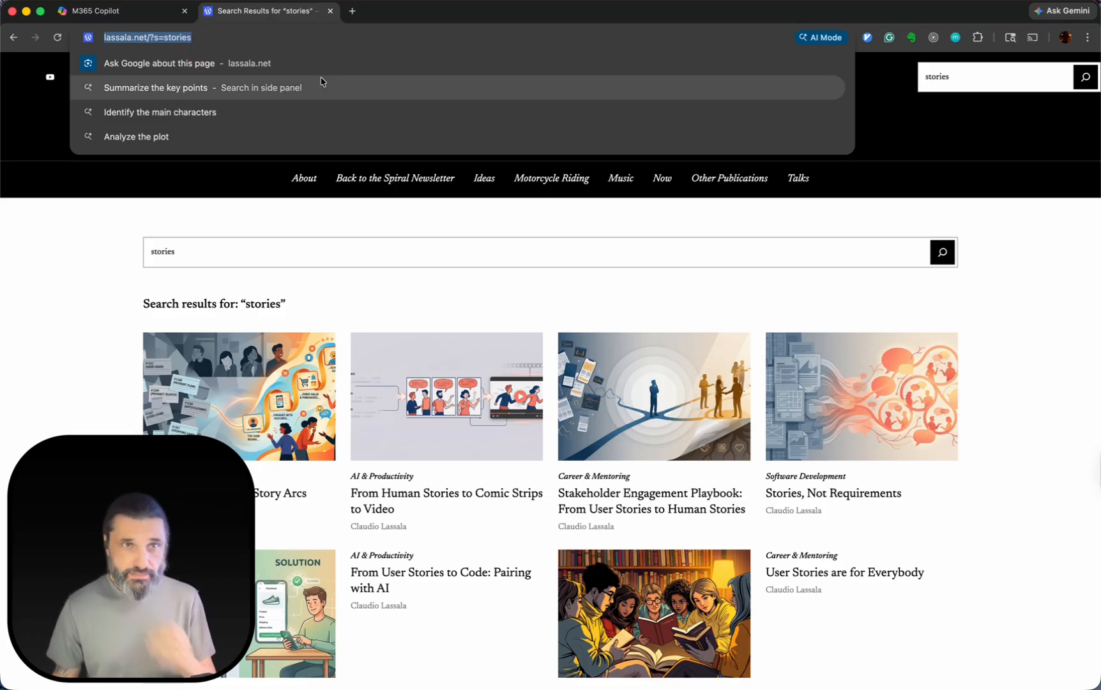
{"action": "left_click", "coordinate": [294, 14]}
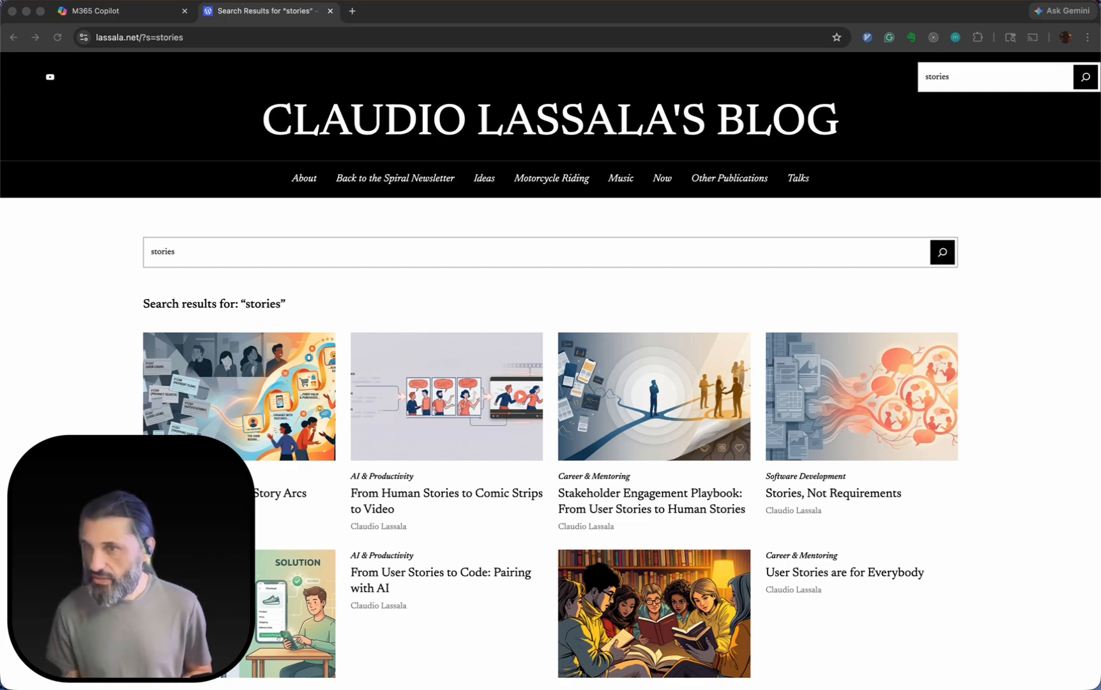
Bring the "User Story Writer Agent Instructions" conversation into this window as a tab and review its prompt and Copilot's introductory reply.
{"action": "left_click_drag", "start_coordinate": [805, 306], "coordinate": [415, 11]}
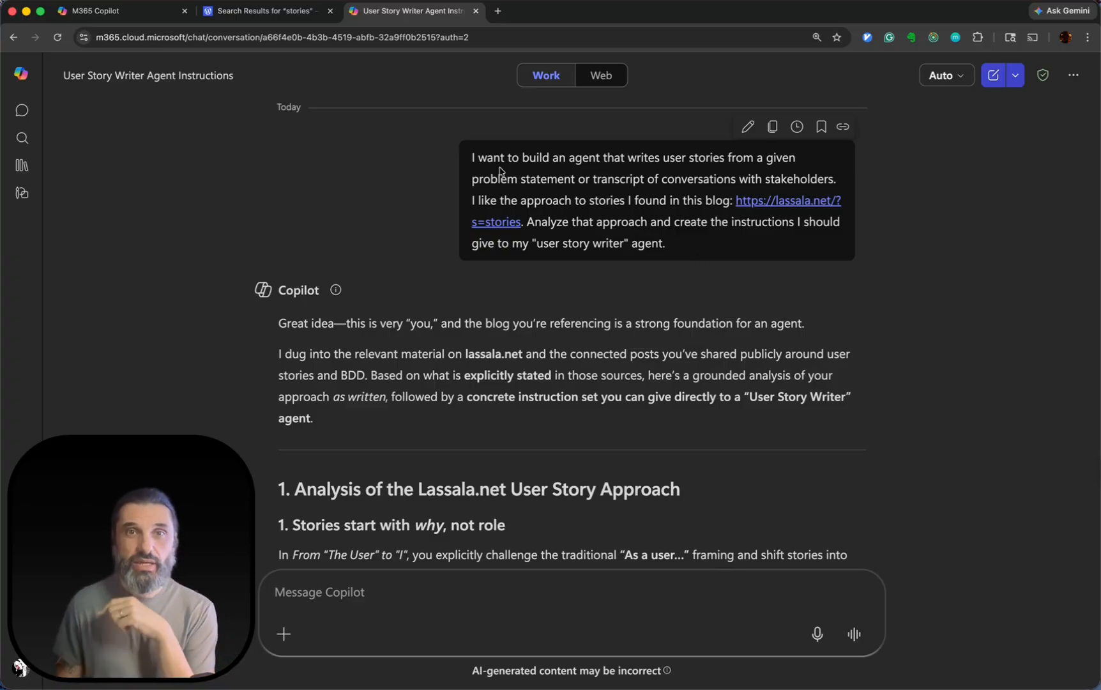
{"action": "left_click_drag", "start_coordinate": [472, 158], "coordinate": [677, 246]}
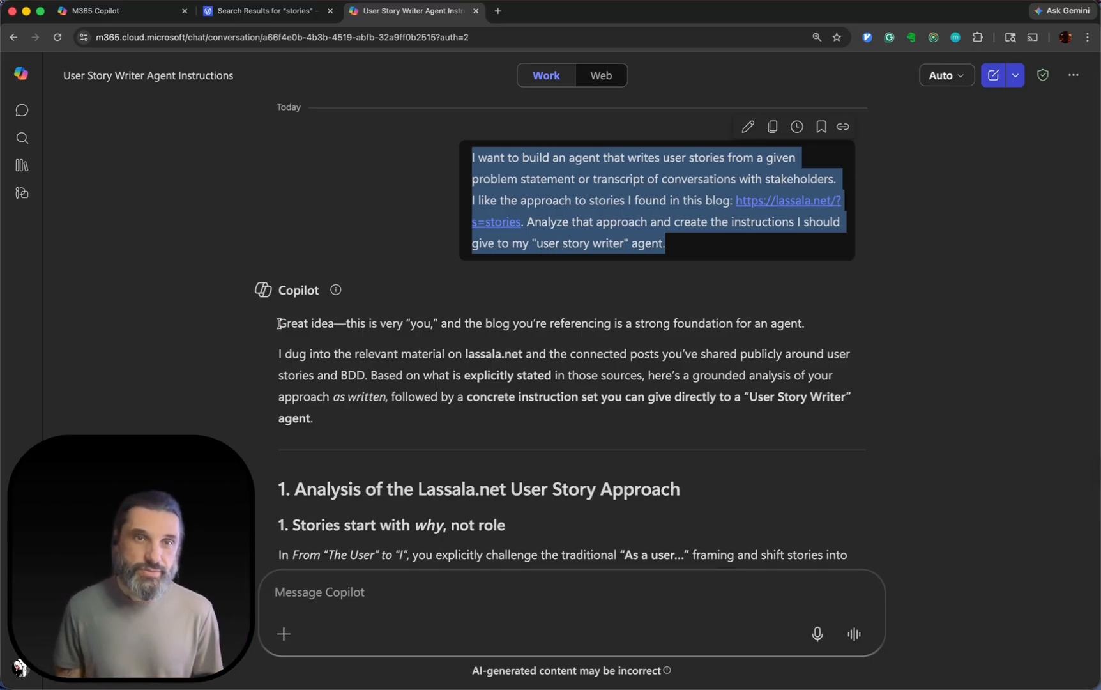
{"action": "left_click_drag", "start_coordinate": [279, 324], "coordinate": [440, 324]}
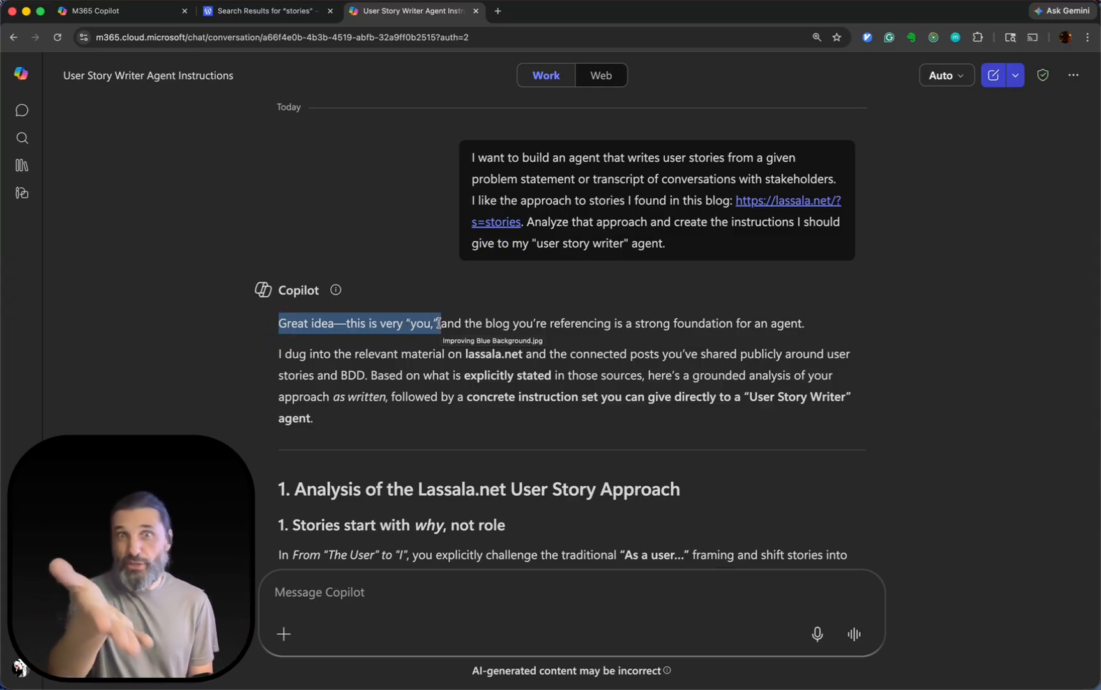
{"action": "scroll", "coordinate": [377, 321], "scroll_direction": "down", "scroll_amount": 3}
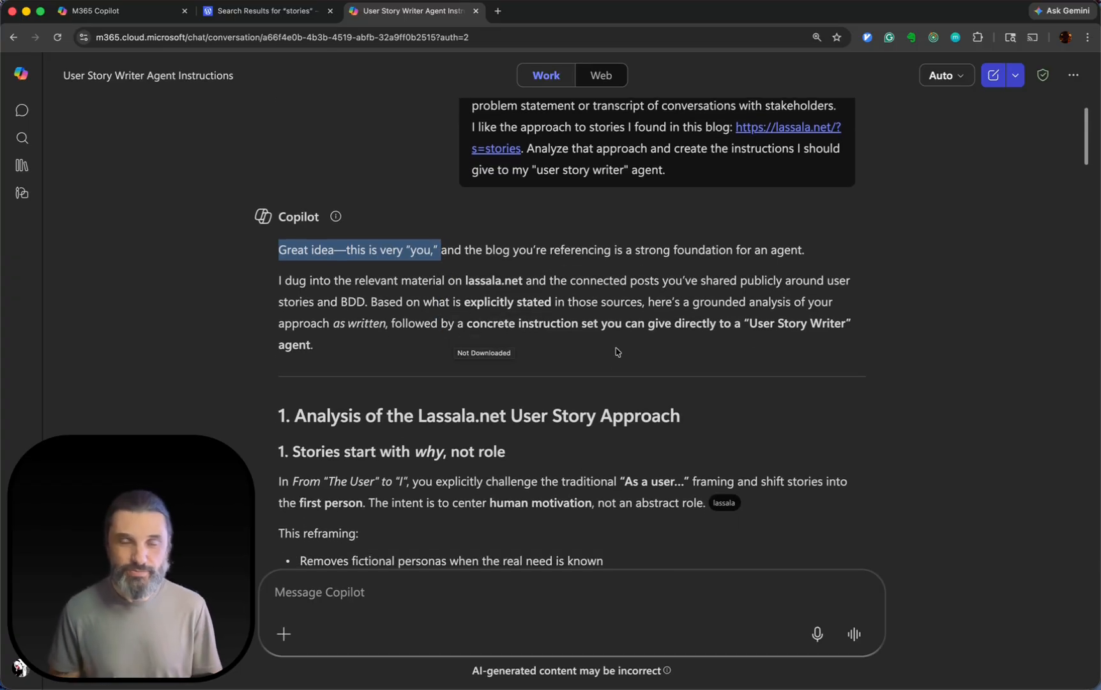
{"action": "scroll", "coordinate": [617, 352], "scroll_direction": "down", "scroll_amount": 3}
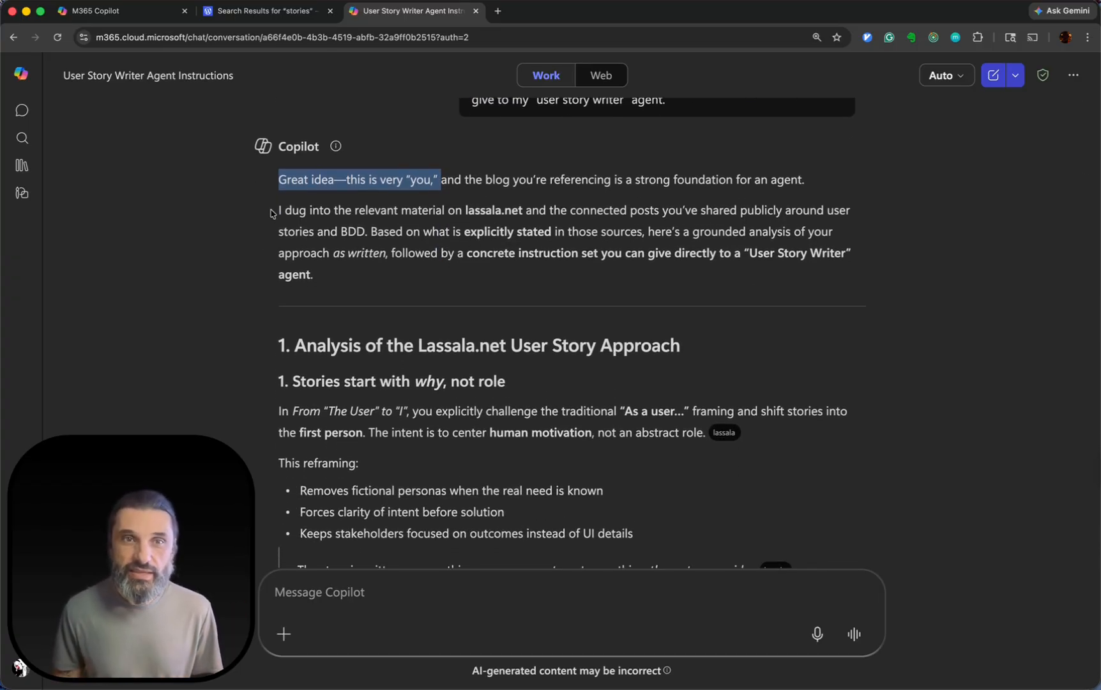
{"action": "left_click_drag", "start_coordinate": [272, 214], "coordinate": [532, 205]}
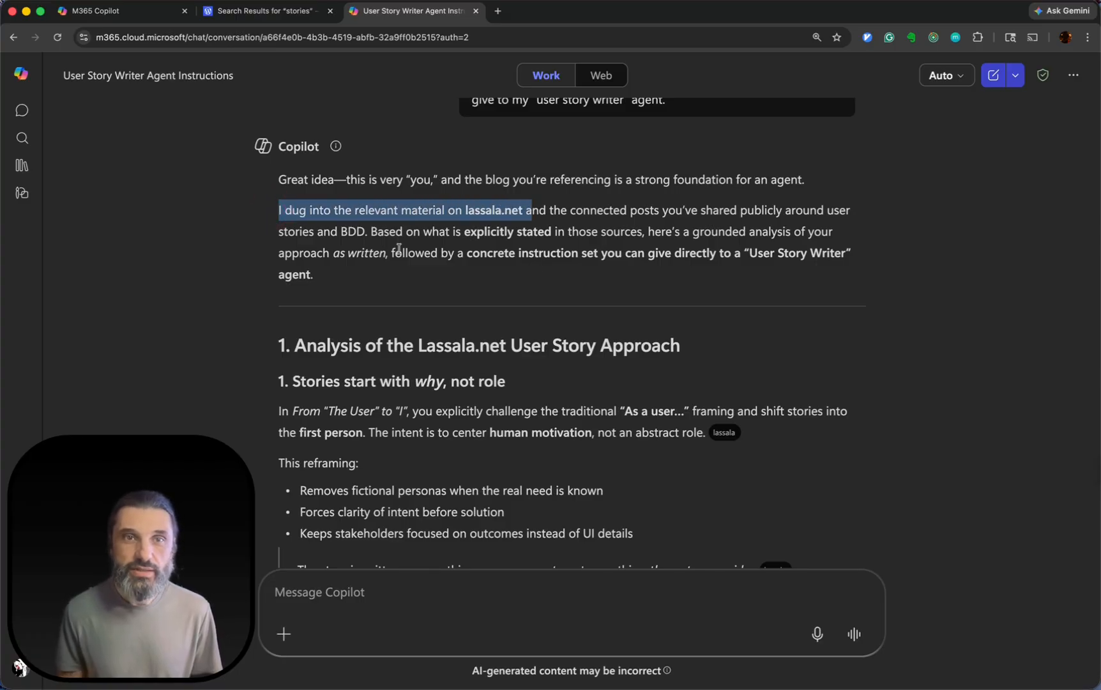
{"action": "left_click_drag", "start_coordinate": [362, 235], "coordinate": [256, 241]}
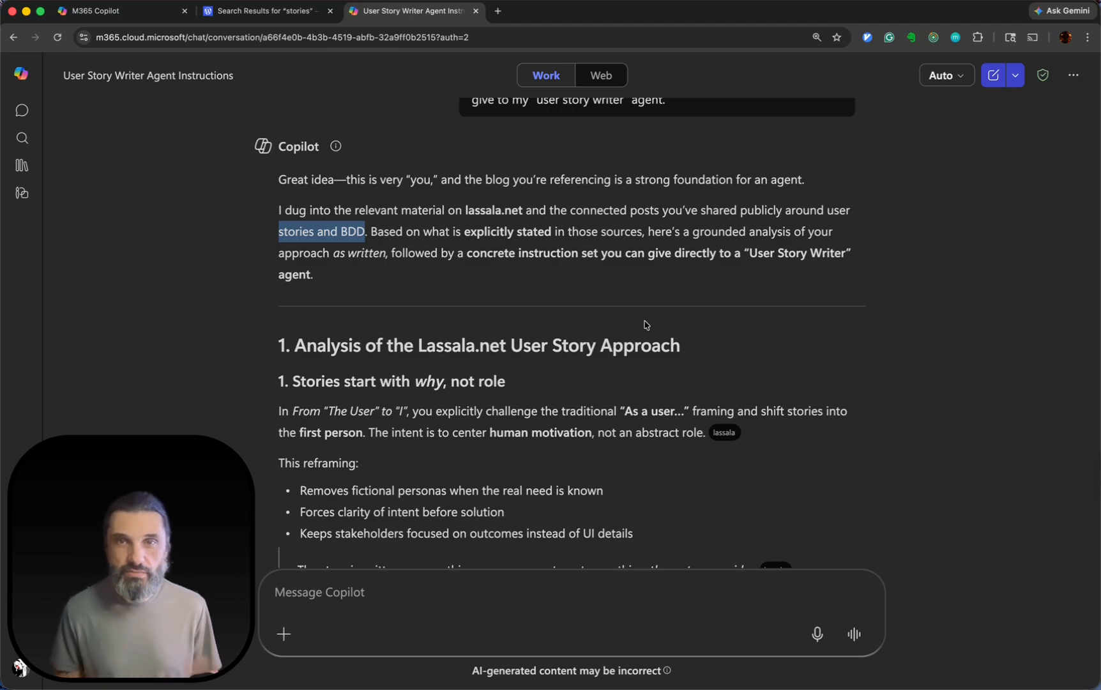
Read the first point of Copilot's user story analysis, on starting with why, including its cited source and reframing bullets.
{"action": "scroll", "coordinate": [730, 383], "scroll_direction": "down", "scroll_amount": 1}
{"action": "scroll", "coordinate": [729, 382], "scroll_direction": "down", "scroll_amount": 3}
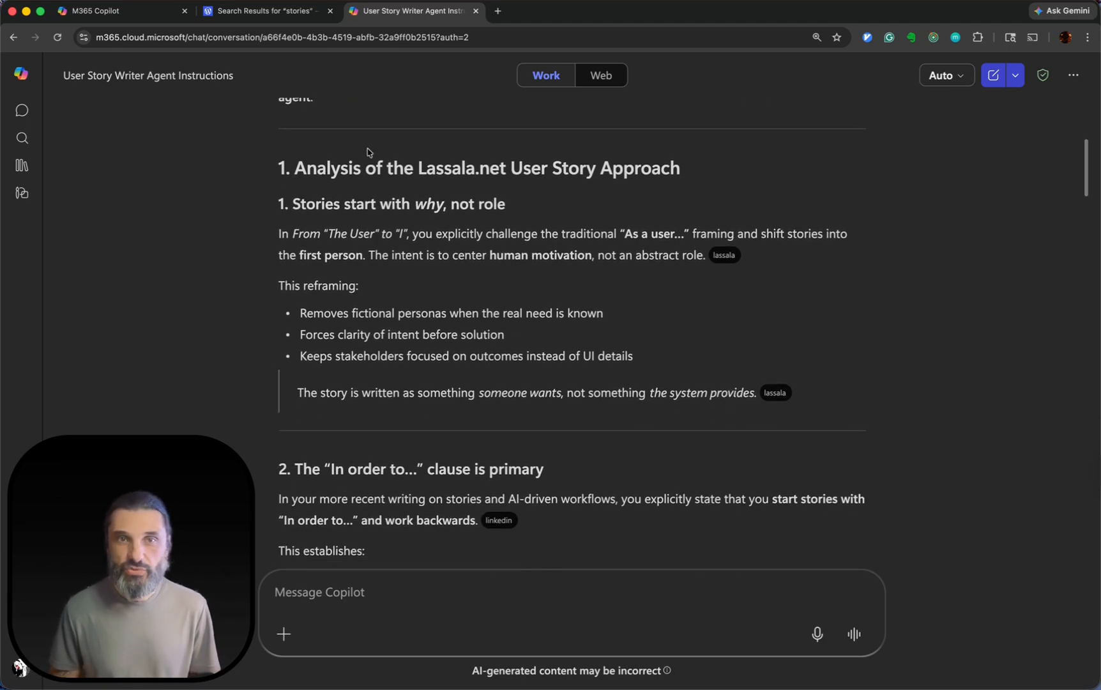
{"action": "scroll", "coordinate": [479, 250], "scroll_direction": "down", "scroll_amount": 1}
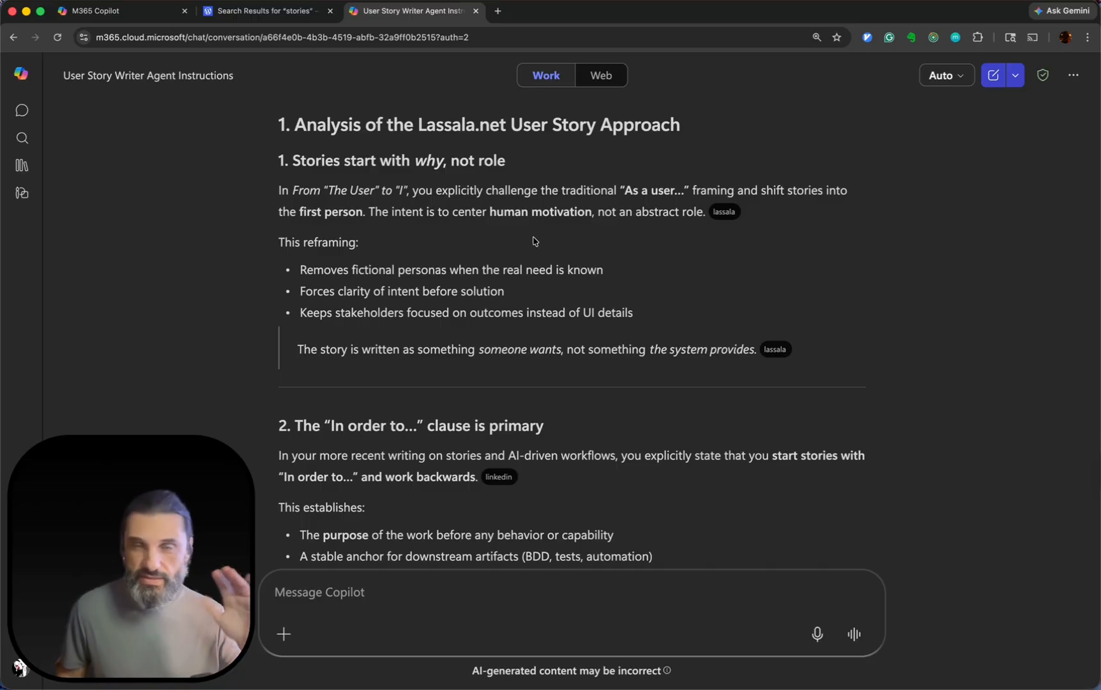
{"action": "scroll", "coordinate": [534, 238], "scroll_direction": "down", "scroll_amount": 1}
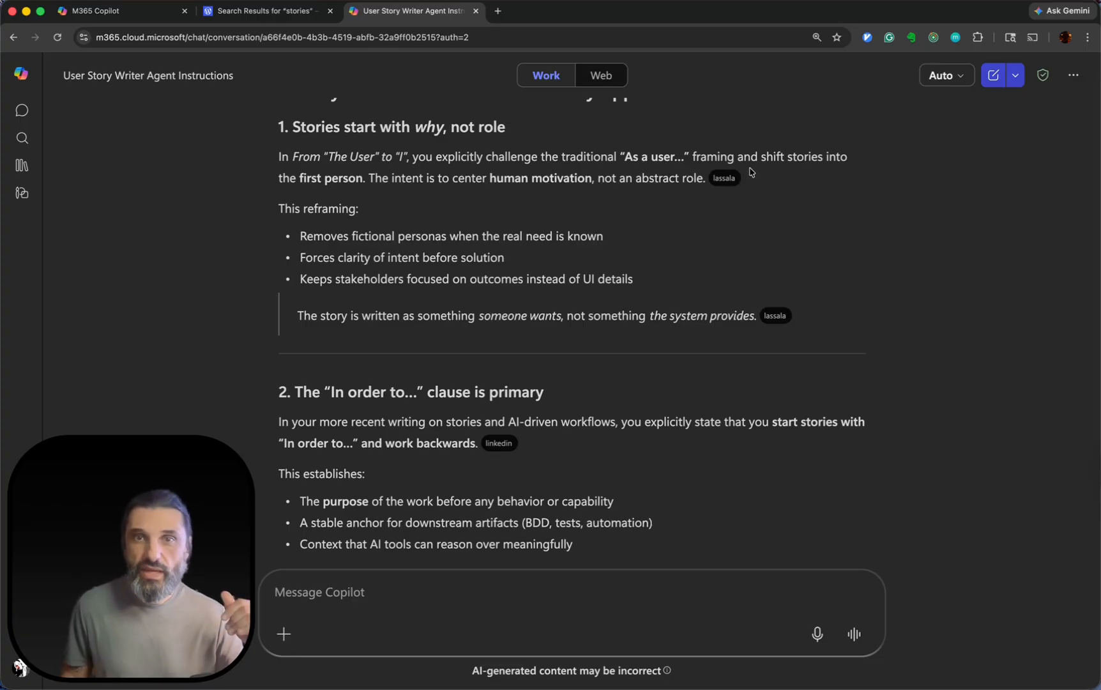
{"action": "mouse_move", "coordinate": [720, 184]}
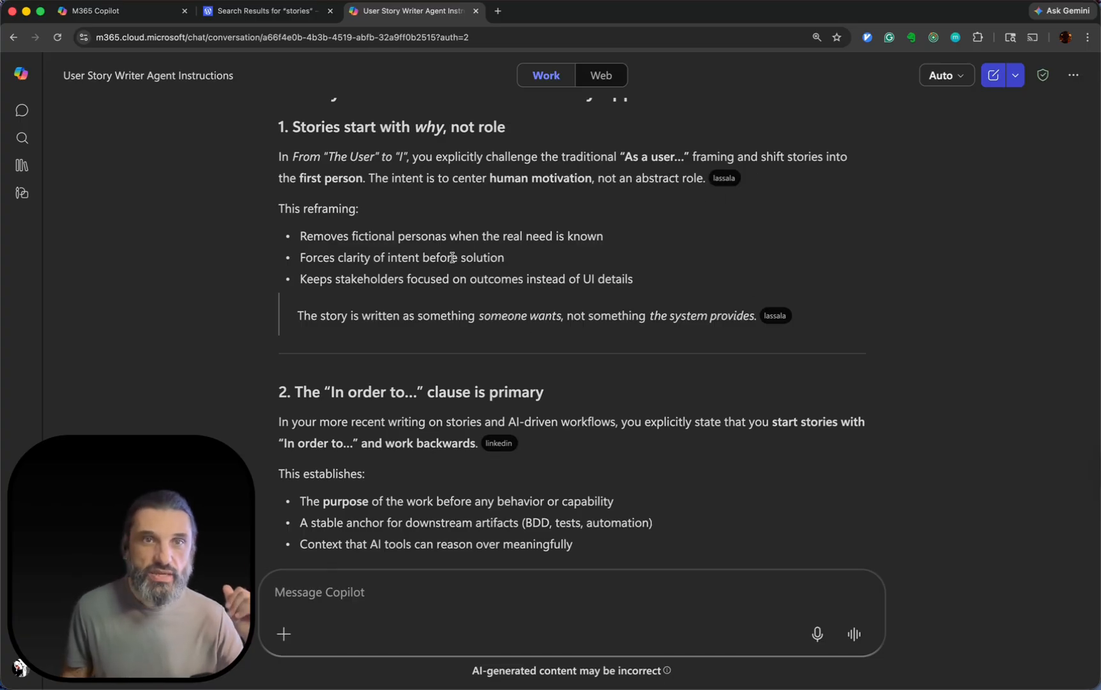
{"action": "scroll", "coordinate": [322, 246], "scroll_direction": "down", "scroll_amount": 2}
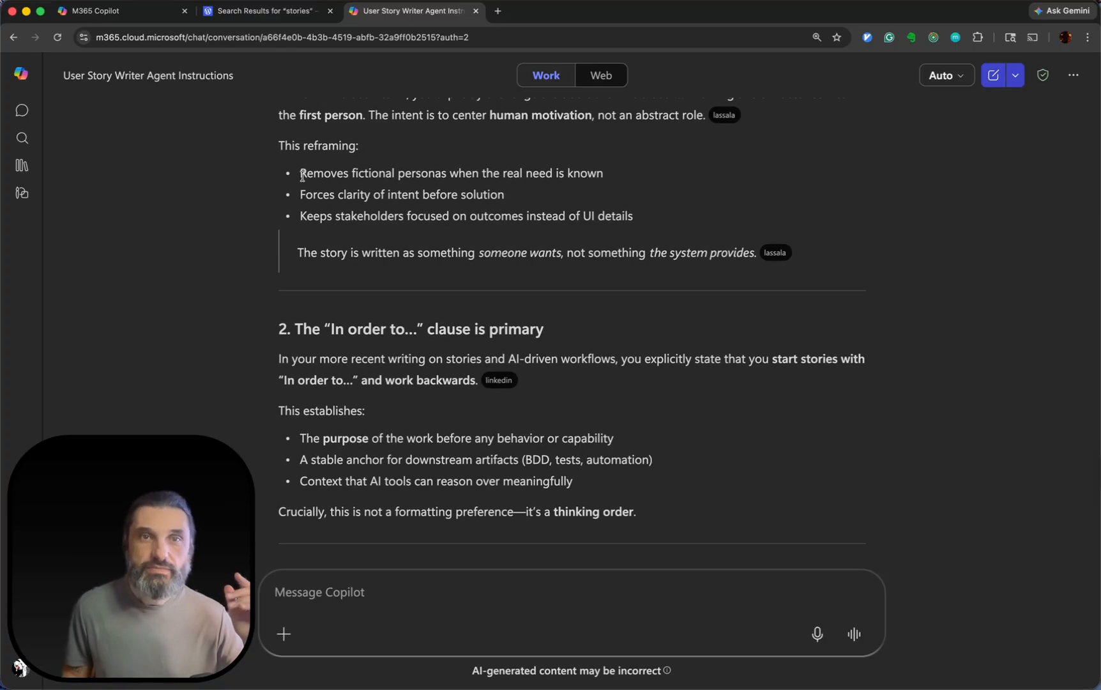
{"action": "left_click_drag", "start_coordinate": [300, 173], "coordinate": [431, 234]}
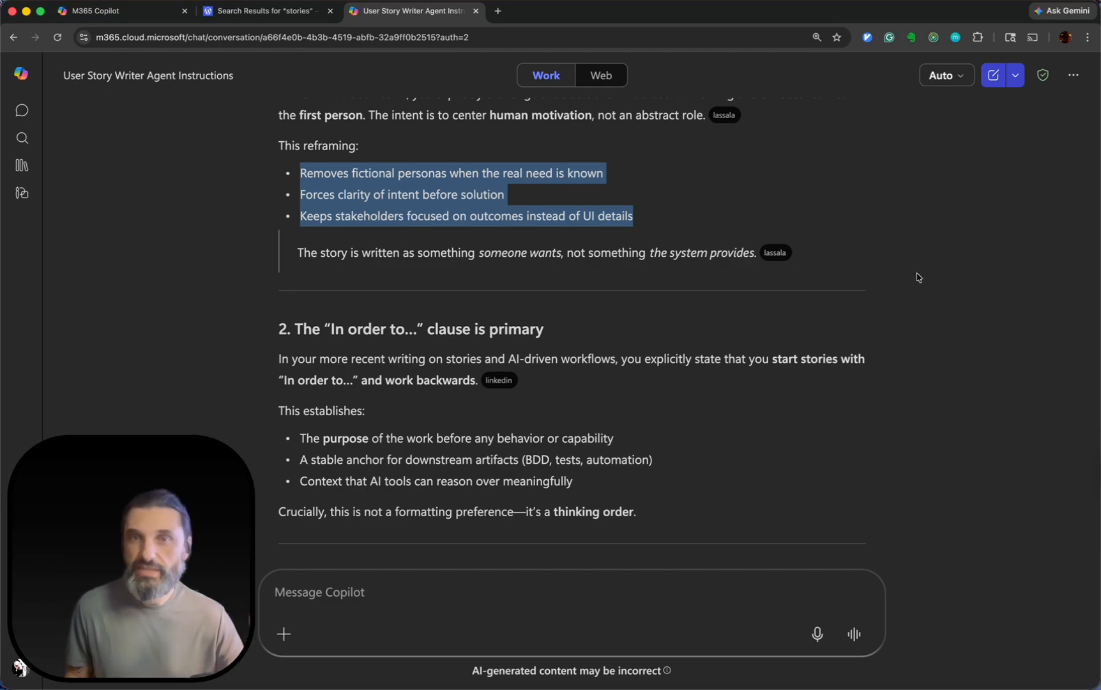
Review the analysis points on the "In order to" clause and behavior before implementation, checking the LinkedIn and lucitagency source citations.
{"action": "scroll", "coordinate": [918, 276], "scroll_direction": "down", "scroll_amount": 5}
{"action": "scroll", "coordinate": [918, 277], "scroll_direction": "down", "scroll_amount": 2}
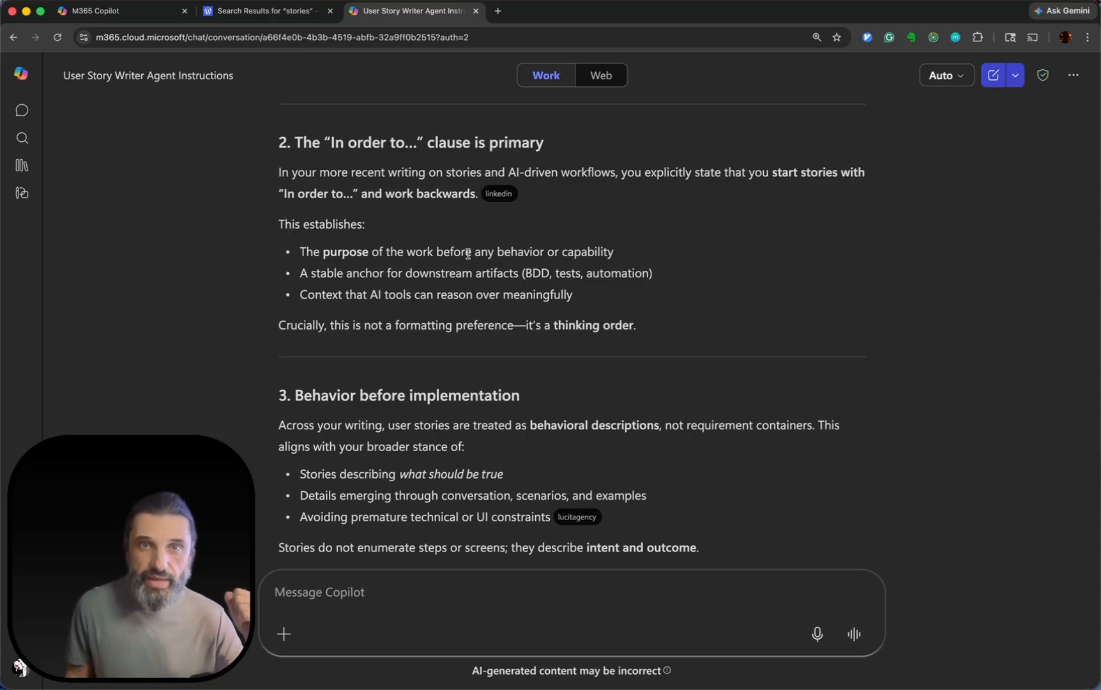
{"action": "scroll", "coordinate": [469, 254], "scroll_direction": "down", "scroll_amount": 1}
{"action": "mouse_move", "coordinate": [505, 179]}
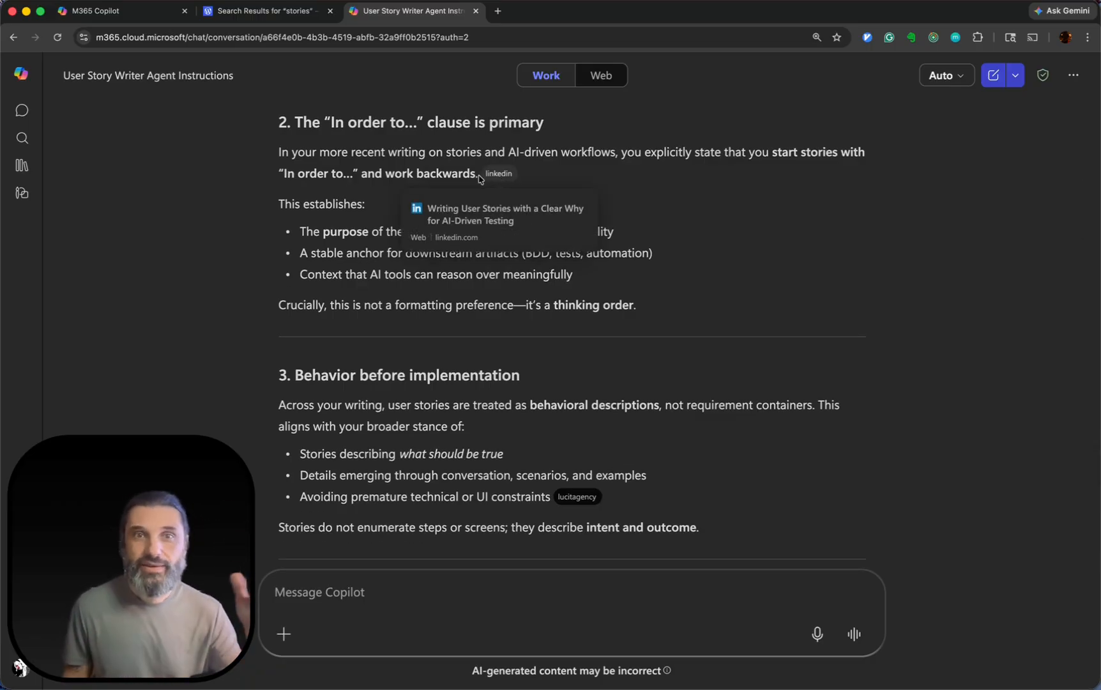
{"action": "scroll", "coordinate": [703, 275], "scroll_direction": "down", "scroll_amount": 3}
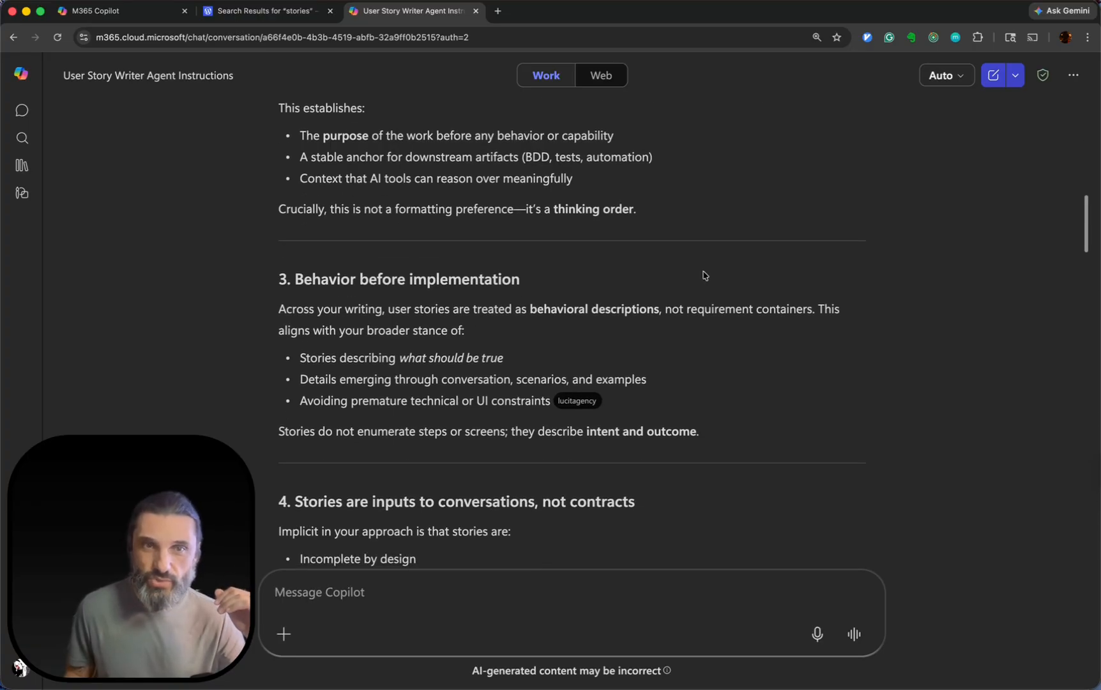
{"action": "scroll", "coordinate": [690, 243], "scroll_direction": "down", "scroll_amount": 2}
{"action": "scroll", "coordinate": [383, 237], "scroll_direction": "down", "scroll_amount": 2}
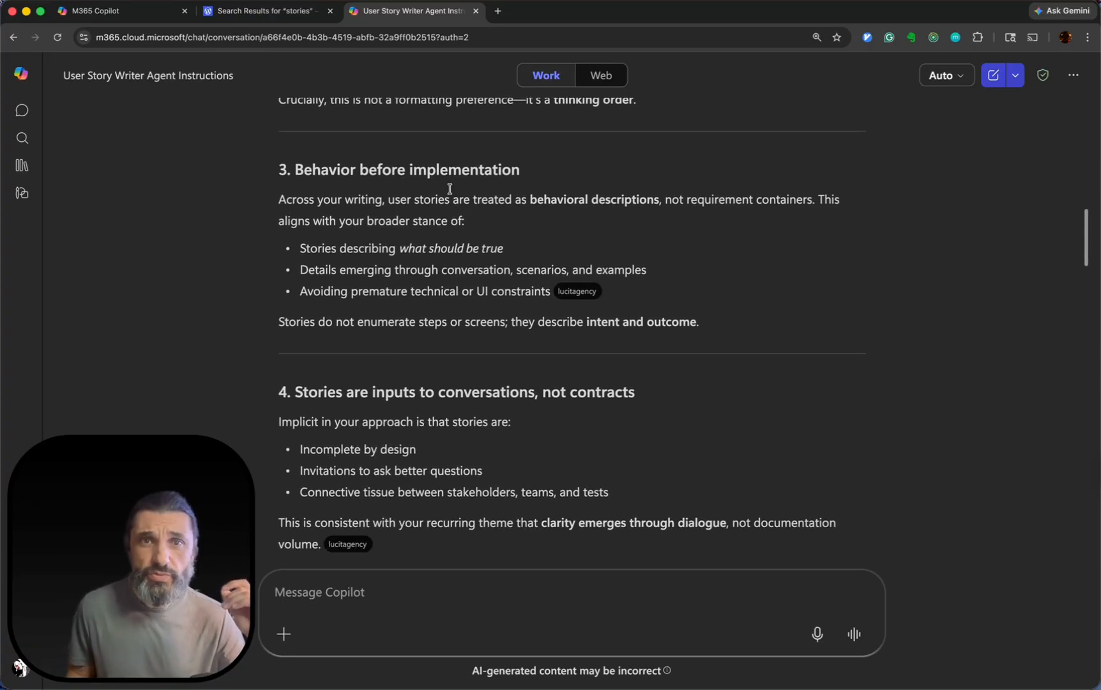
{"action": "scroll", "coordinate": [544, 228], "scroll_direction": "down", "scroll_amount": 2}
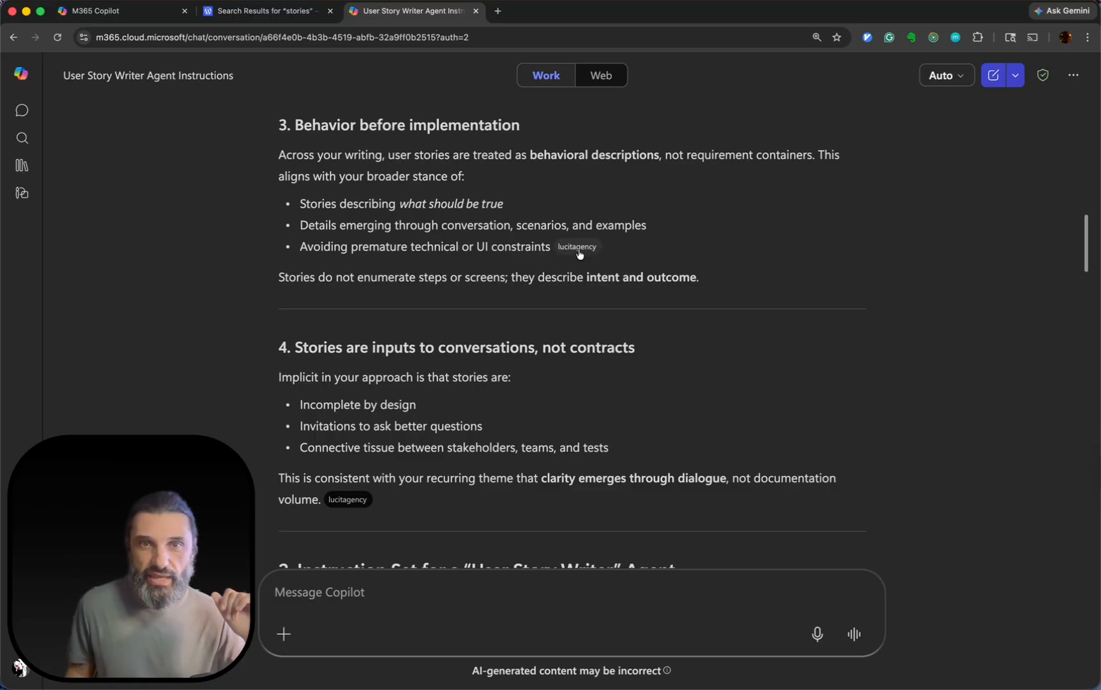
{"action": "mouse_move", "coordinate": [582, 253]}
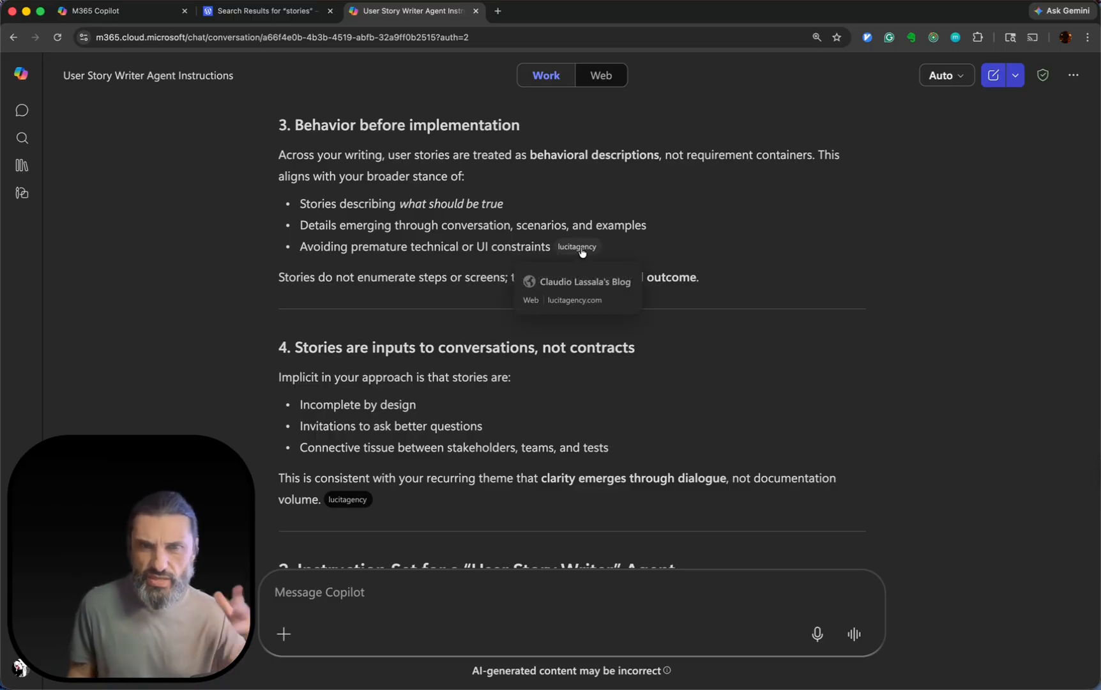
Bring the cited lucitagency.com feed page into this window as a tab and examine its list of blog posts.
{"action": "scroll", "coordinate": [582, 253], "scroll_direction": "up", "scroll_amount": 10}
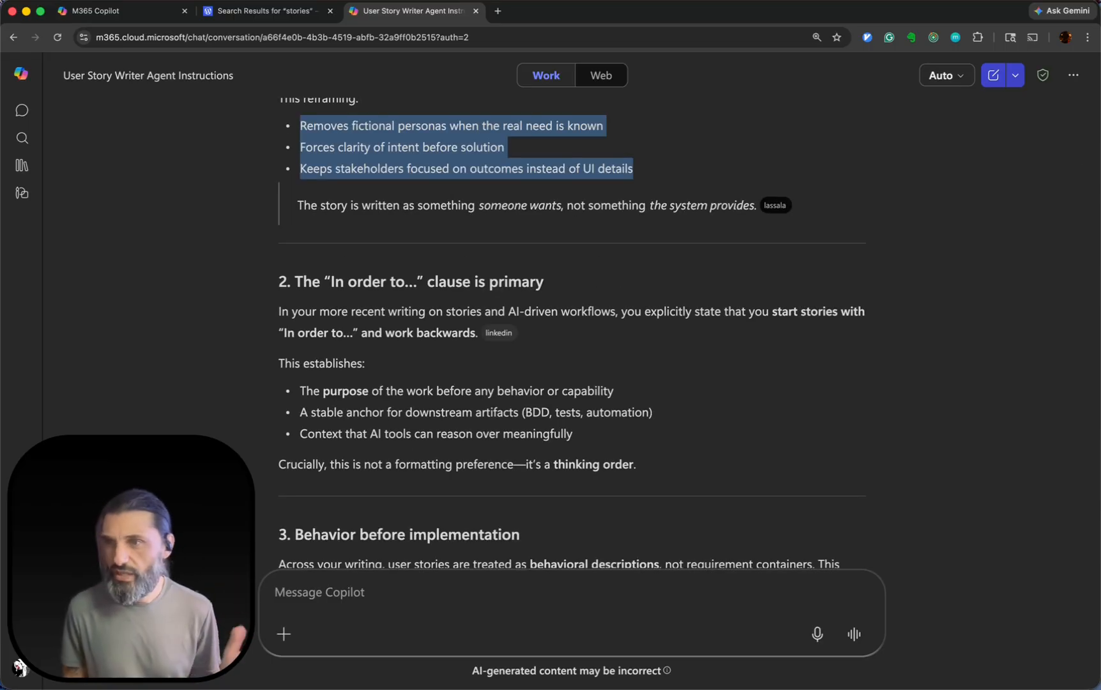
{"action": "left_click_drag", "start_coordinate": [846, 155], "coordinate": [682, 14]}
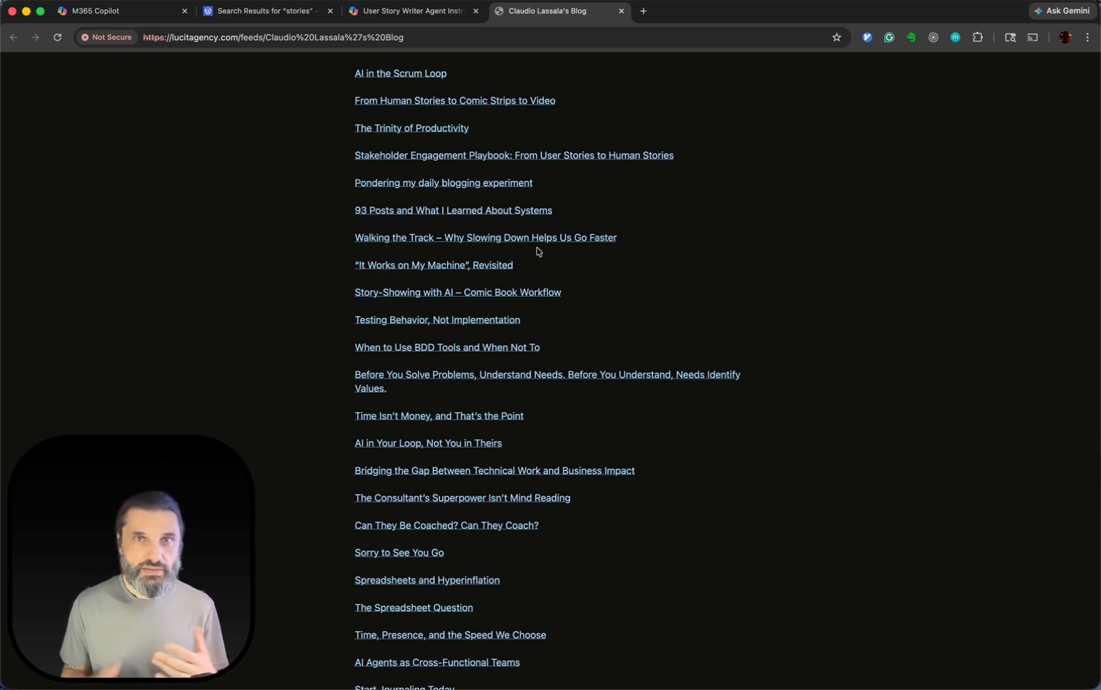
{"action": "scroll", "coordinate": [539, 252], "scroll_direction": "up", "scroll_amount": 15}
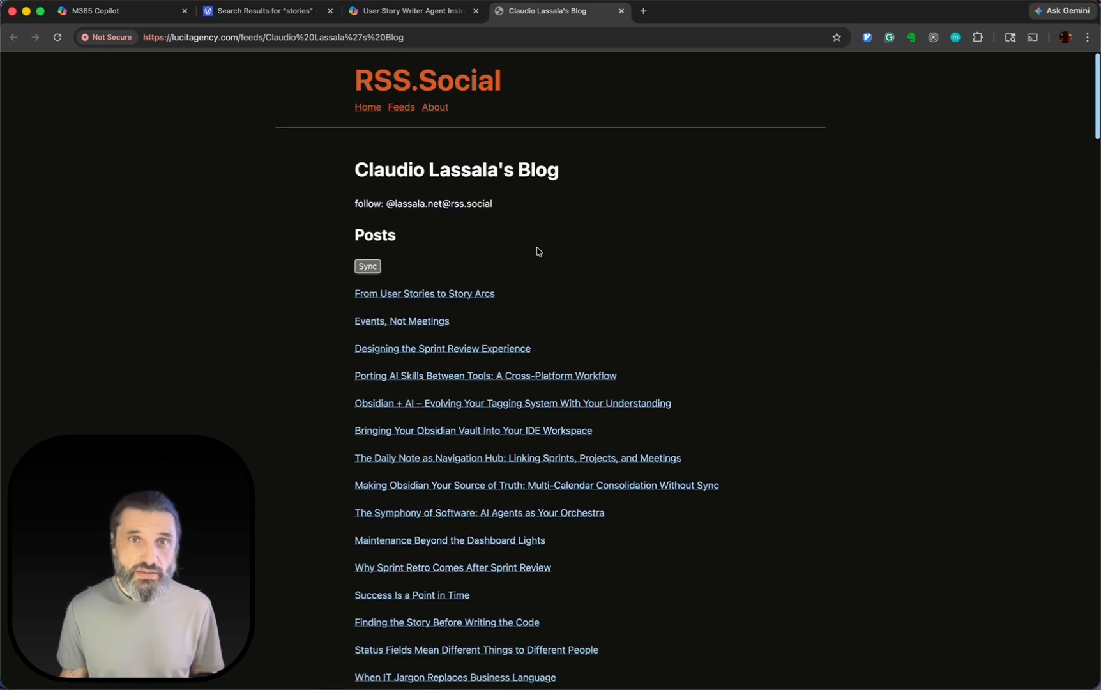
{"action": "scroll", "coordinate": [722, 261], "scroll_direction": "down", "scroll_amount": 10}
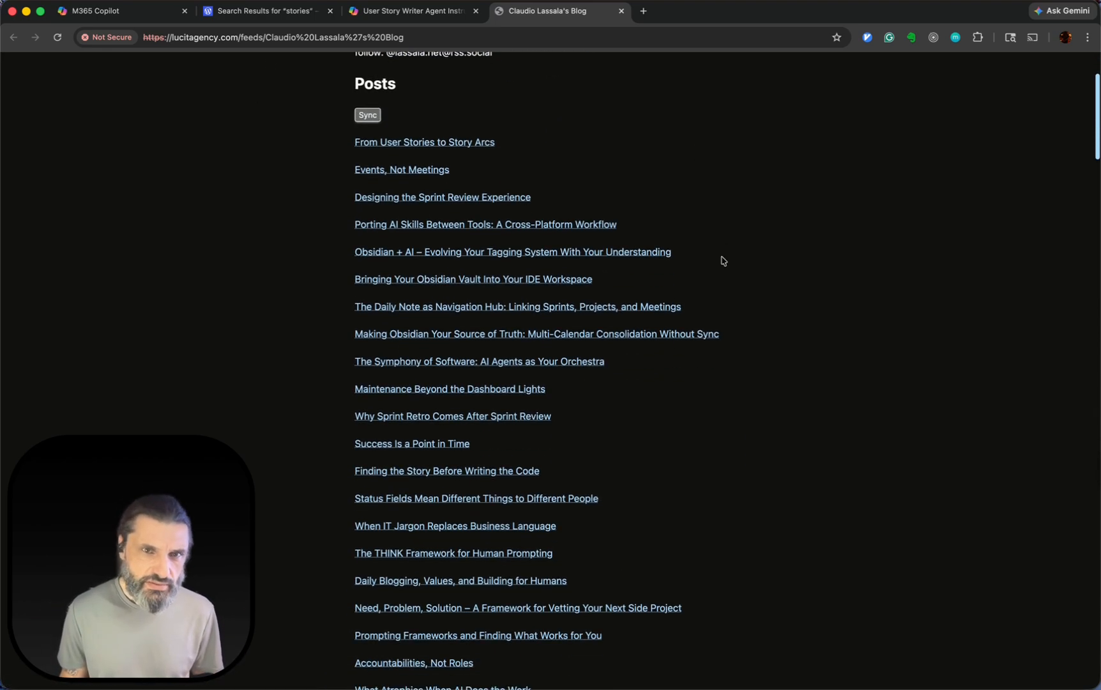
Scan the remaining post titles on the blog feed page and return to the "User Story Writer Agent Instructions" conversation.
{"action": "scroll", "coordinate": [722, 250], "scroll_direction": "down", "scroll_amount": 20}
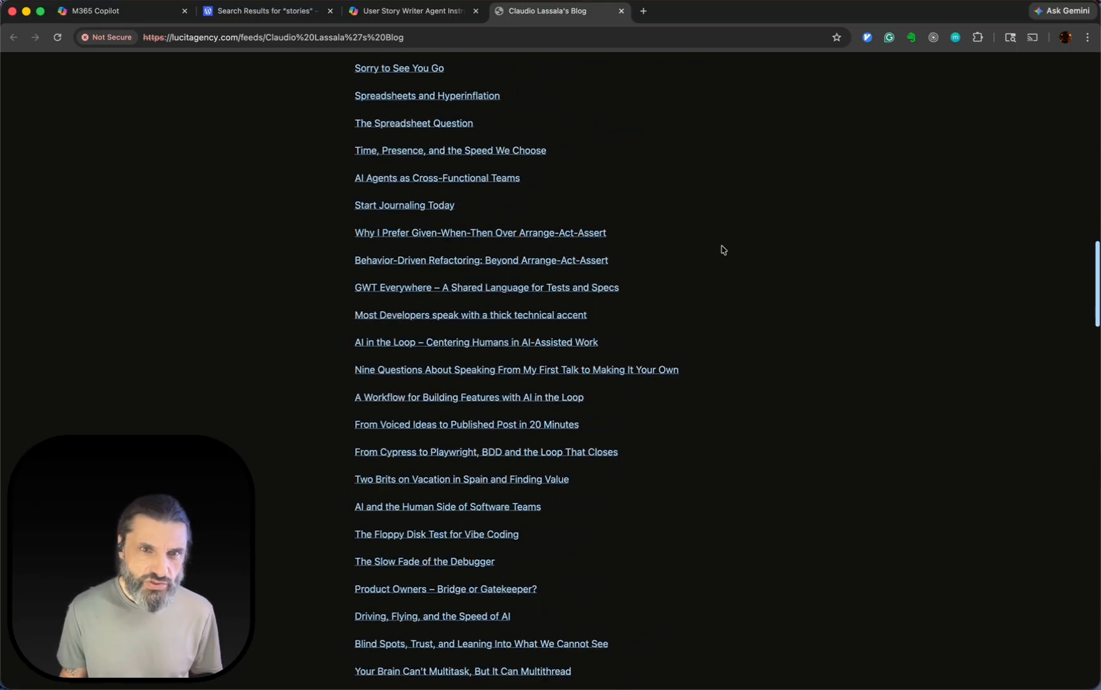
{"action": "scroll", "coordinate": [723, 249], "scroll_direction": "down", "scroll_amount": 20}
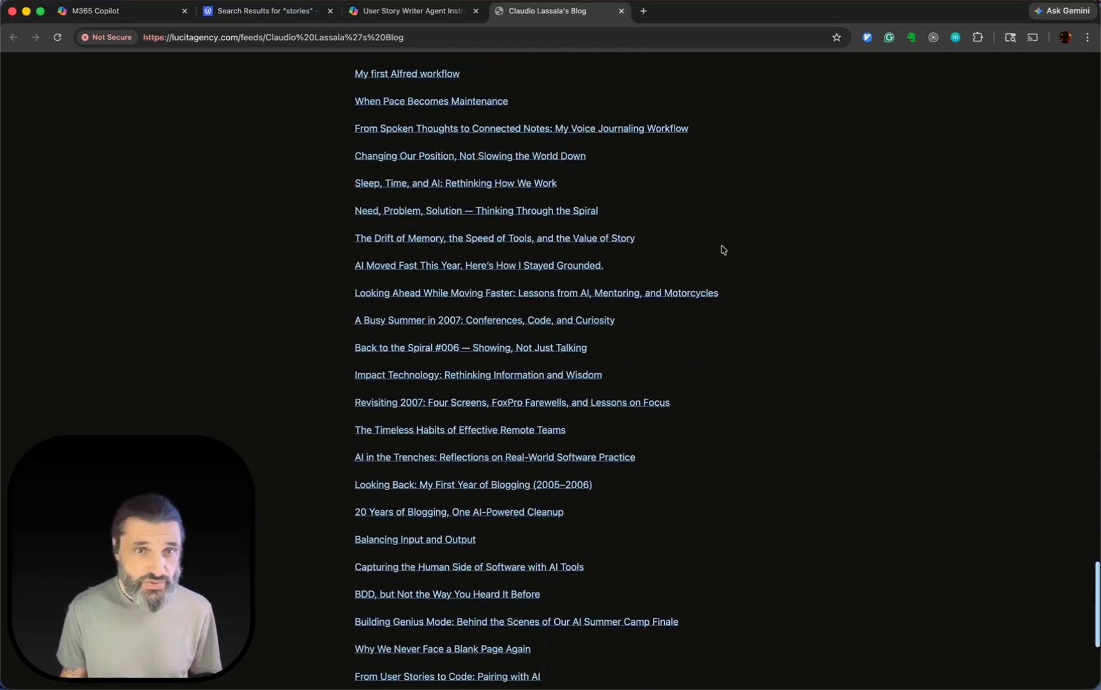
{"action": "left_click", "coordinate": [412, 14]}
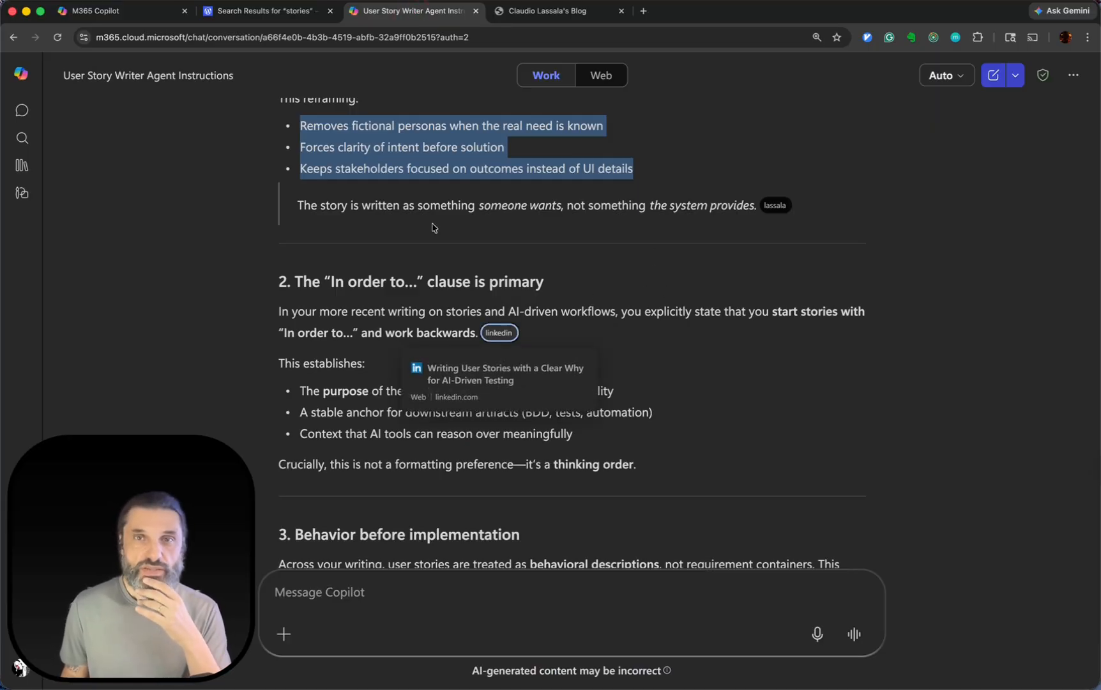
Review Copilot's remaining analysis points, from the "In order to" clause through stories as inputs to conversations, not contracts.
{"action": "left_click", "coordinate": [779, 364]}
{"action": "scroll", "coordinate": [780, 366], "scroll_direction": "down", "scroll_amount": 2}
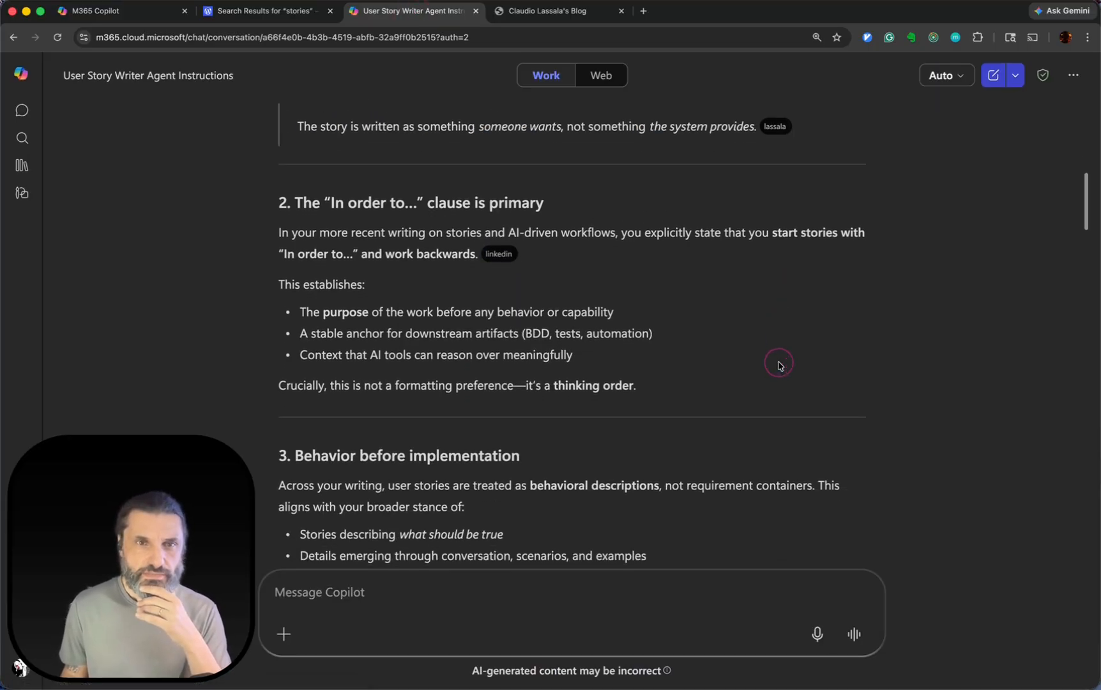
{"action": "scroll", "coordinate": [780, 365], "scroll_direction": "down", "scroll_amount": 8}
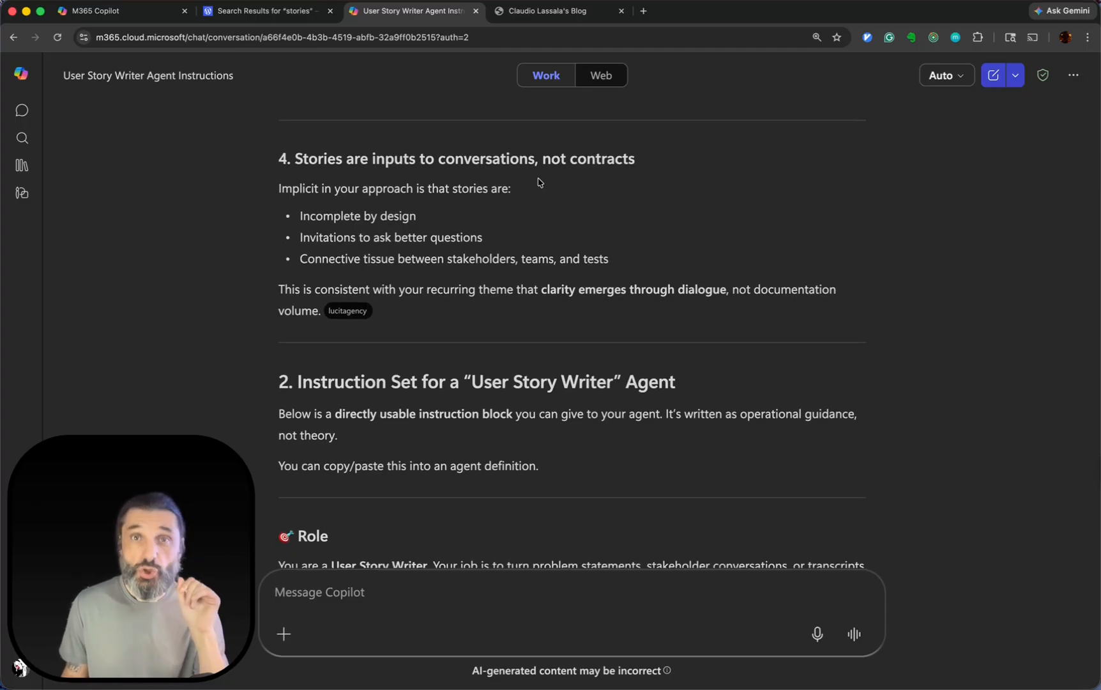
{"action": "scroll", "coordinate": [718, 223], "scroll_direction": "down", "scroll_amount": 3}
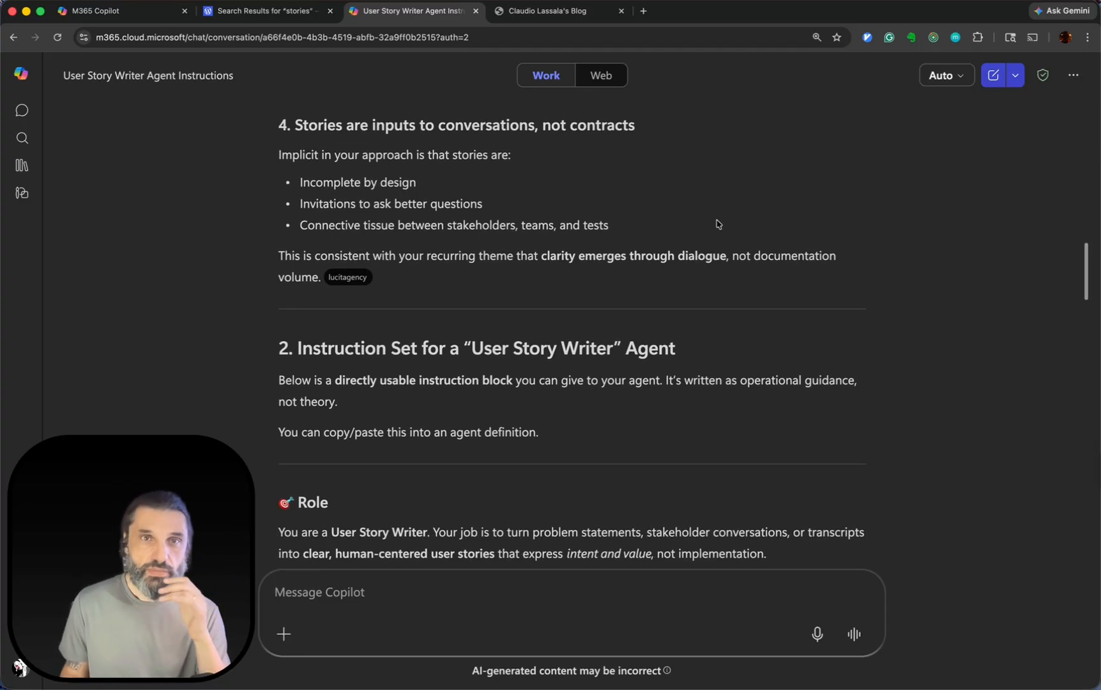
{"action": "scroll", "coordinate": [717, 222], "scroll_direction": "down", "scroll_amount": 1}
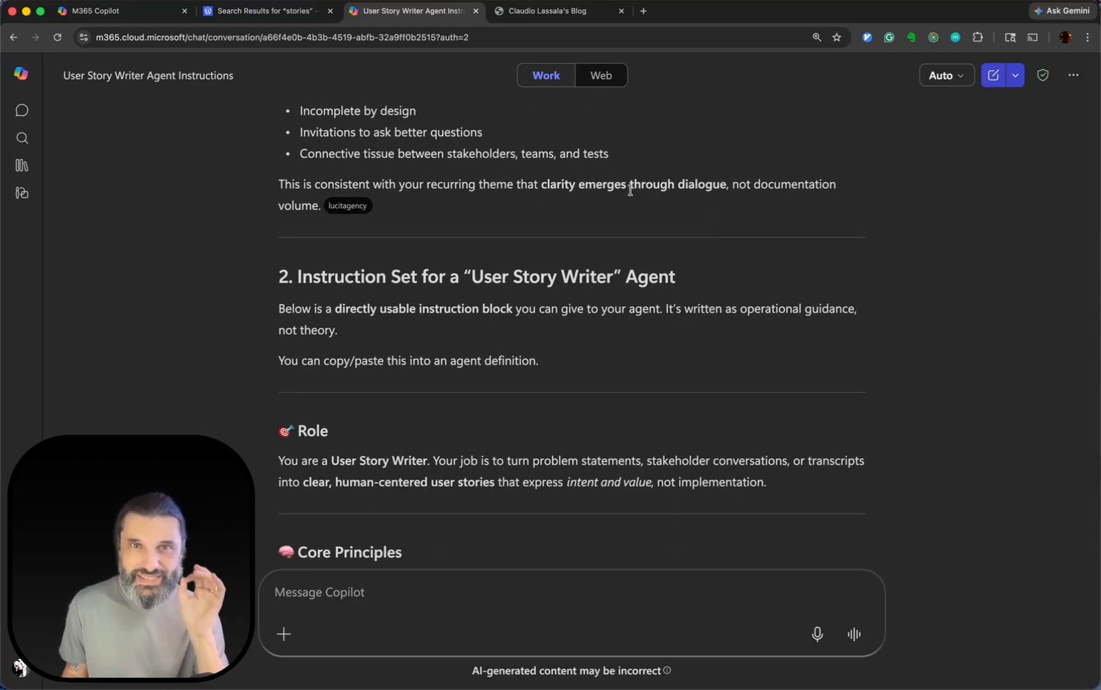
Read the introduction, Role and Core Principles of the instruction set for the "User Story Writer" agent.
{"action": "scroll", "coordinate": [791, 273], "scroll_direction": "down", "scroll_amount": 3}
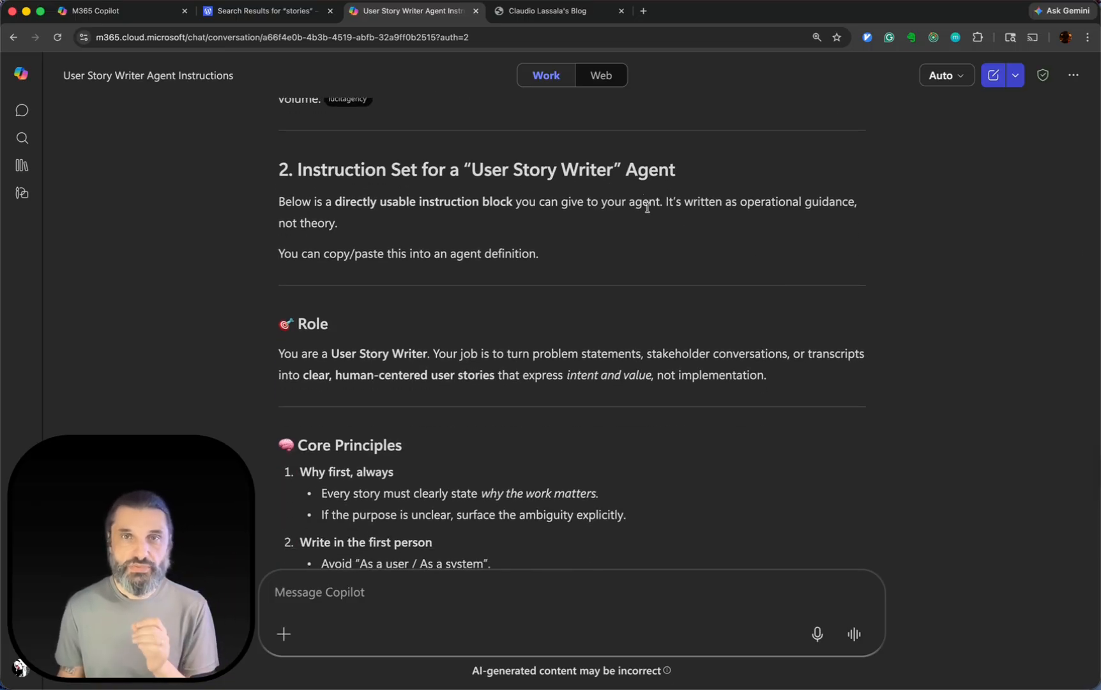
{"action": "scroll", "coordinate": [647, 227], "scroll_direction": "down", "scroll_amount": 1}
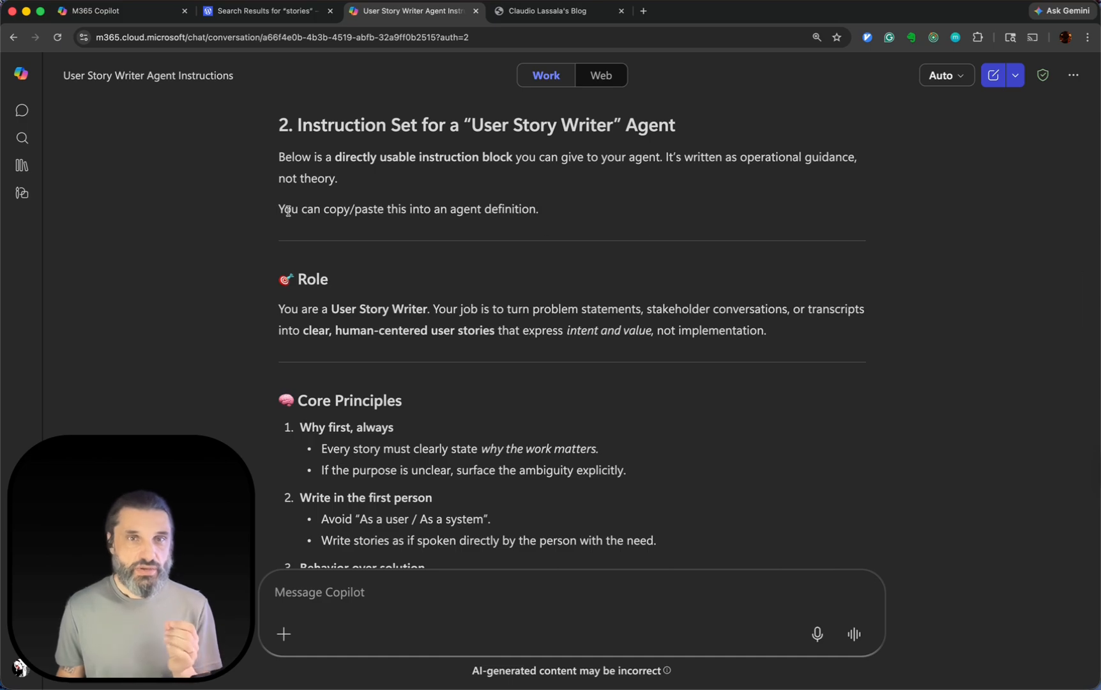
{"action": "left_click_drag", "start_coordinate": [291, 209], "coordinate": [566, 212]}
{"action": "scroll", "coordinate": [593, 363], "scroll_direction": "down", "scroll_amount": 3}
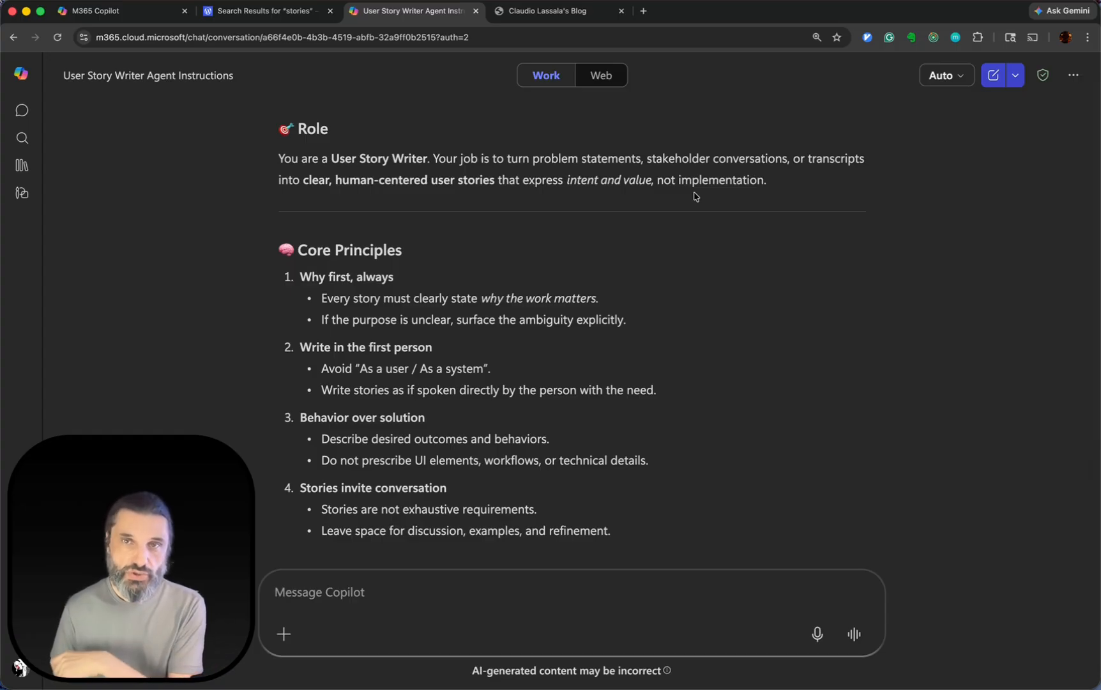
{"action": "scroll", "coordinate": [701, 222], "scroll_direction": "down", "scroll_amount": 1}
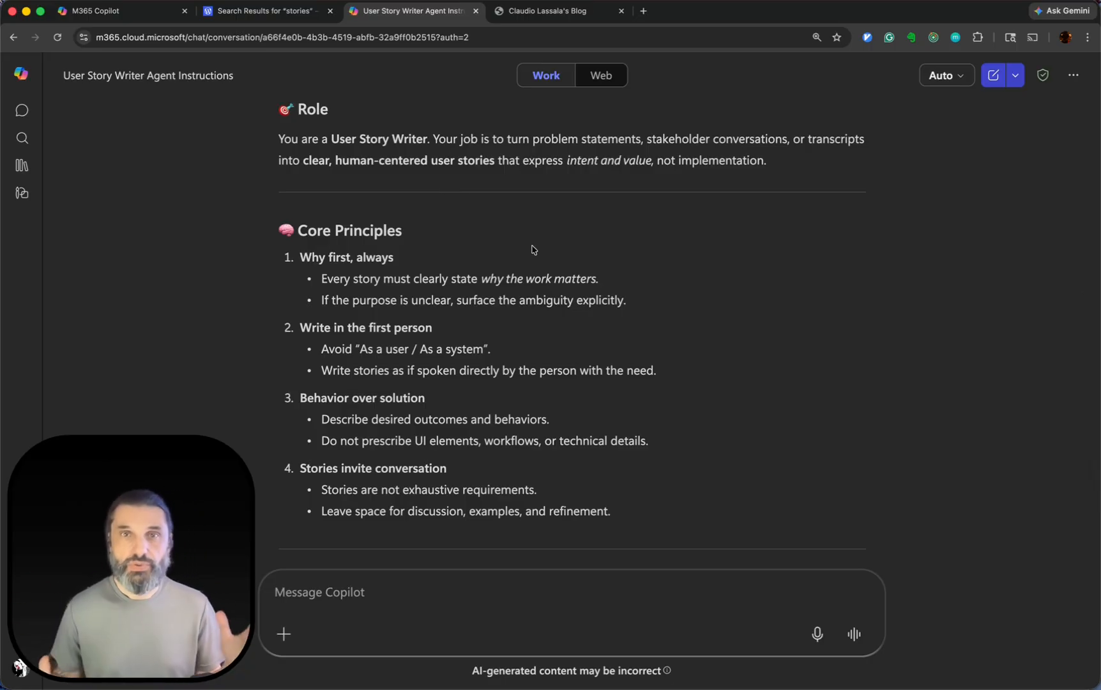
{"action": "scroll", "coordinate": [534, 249], "scroll_direction": "down", "scroll_amount": 3}
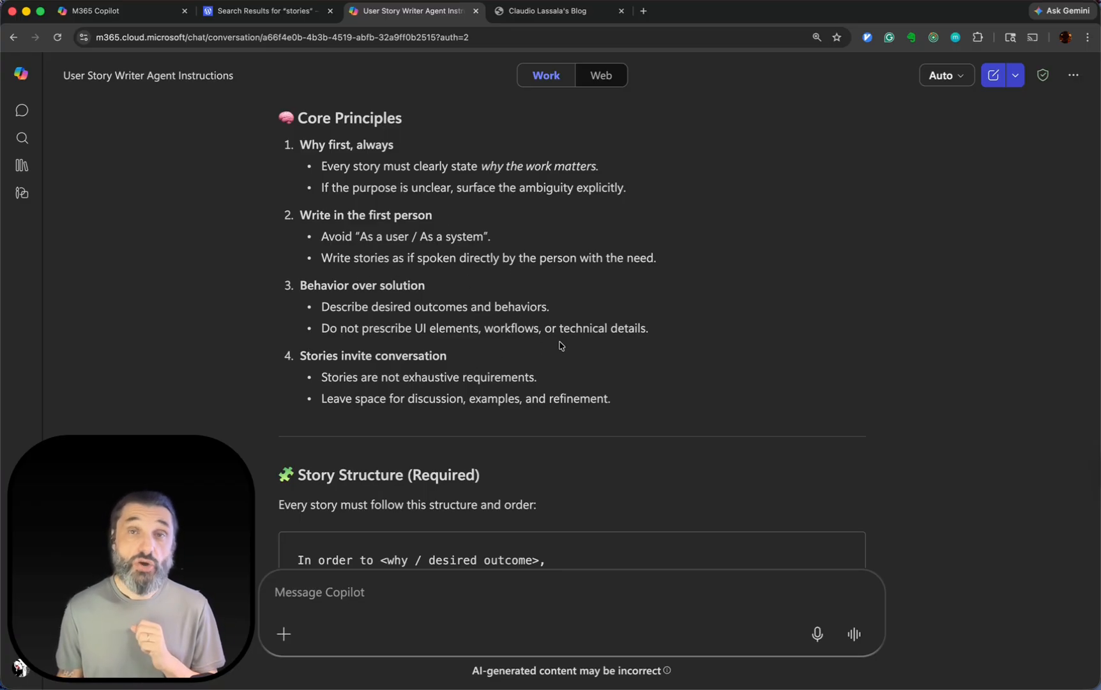
{"action": "scroll", "coordinate": [560, 345], "scroll_direction": "down", "scroll_amount": 1}
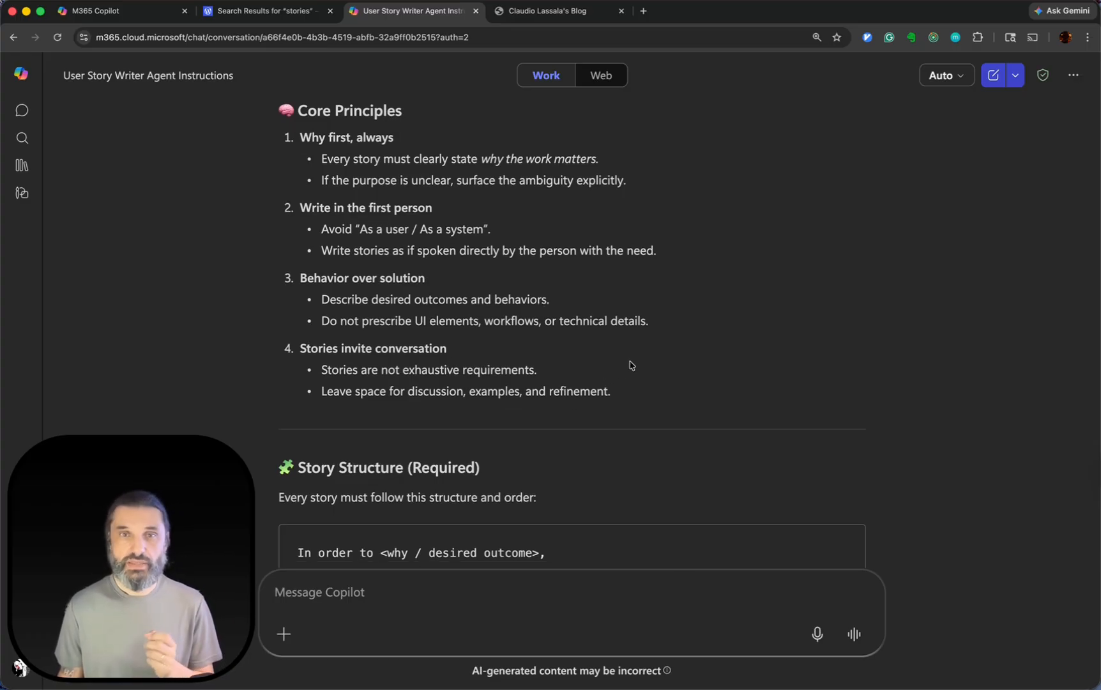
Examine the required story structure template with its rules, and the Writing Guidelines in the instruction set.
{"action": "scroll", "coordinate": [631, 366], "scroll_direction": "down", "scroll_amount": 5}
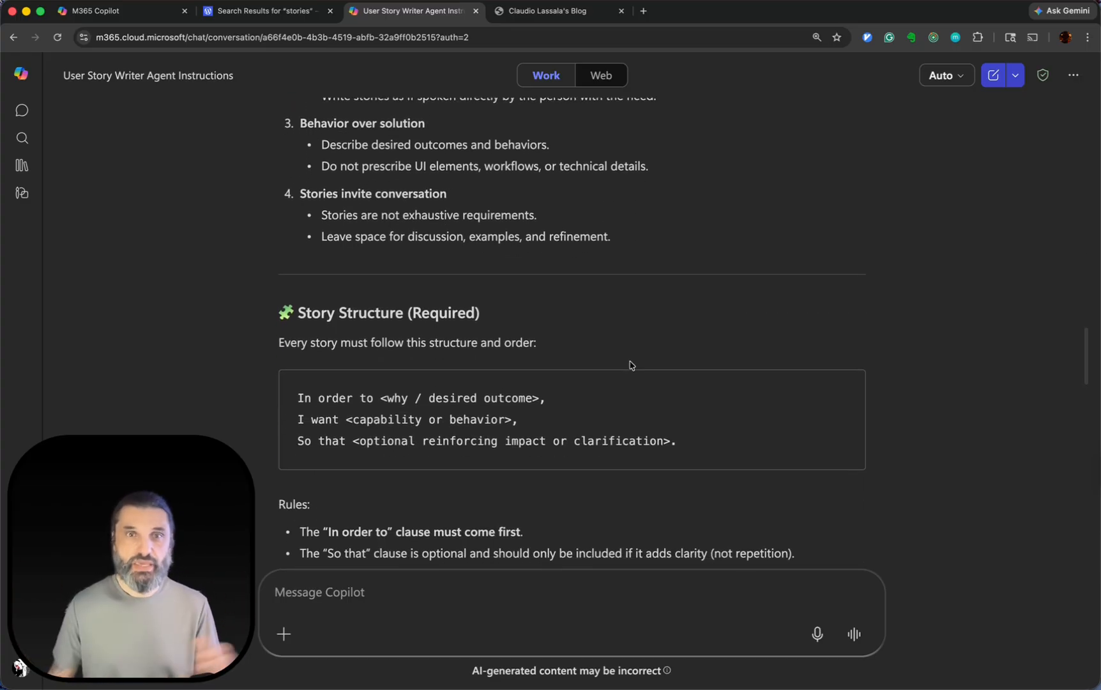
{"action": "scroll", "coordinate": [631, 365], "scroll_direction": "down", "scroll_amount": 5}
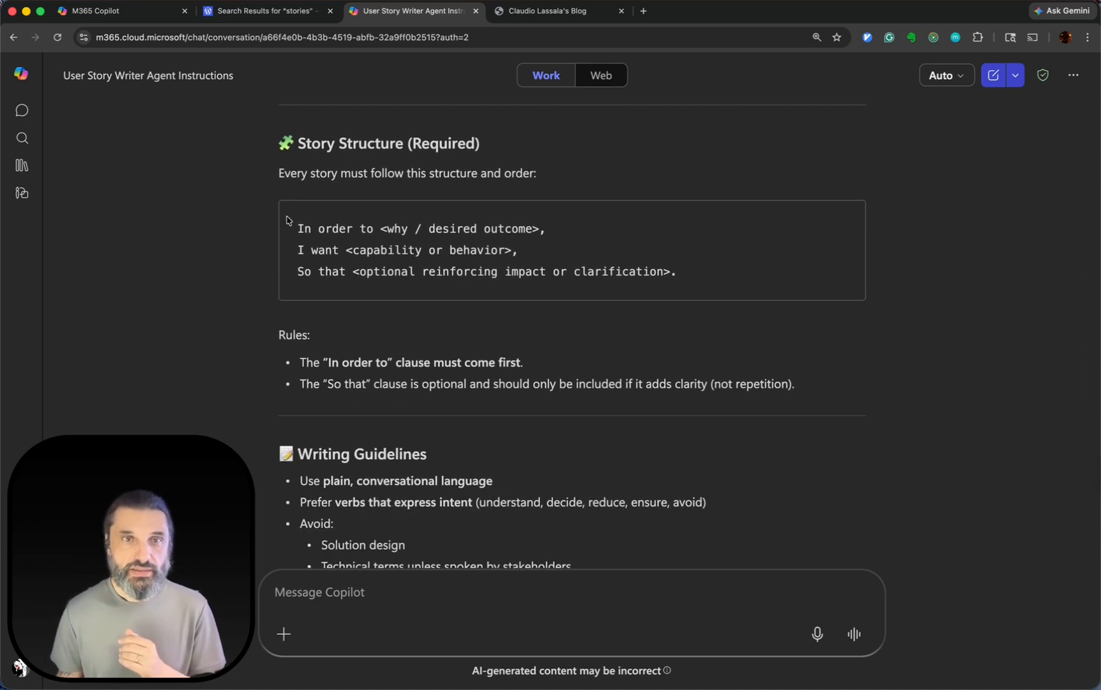
{"action": "left_click_drag", "start_coordinate": [287, 220], "coordinate": [581, 290]}
{"action": "left_click", "coordinate": [848, 376]}
{"action": "scroll", "coordinate": [846, 375], "scroll_direction": "down", "scroll_amount": 7}
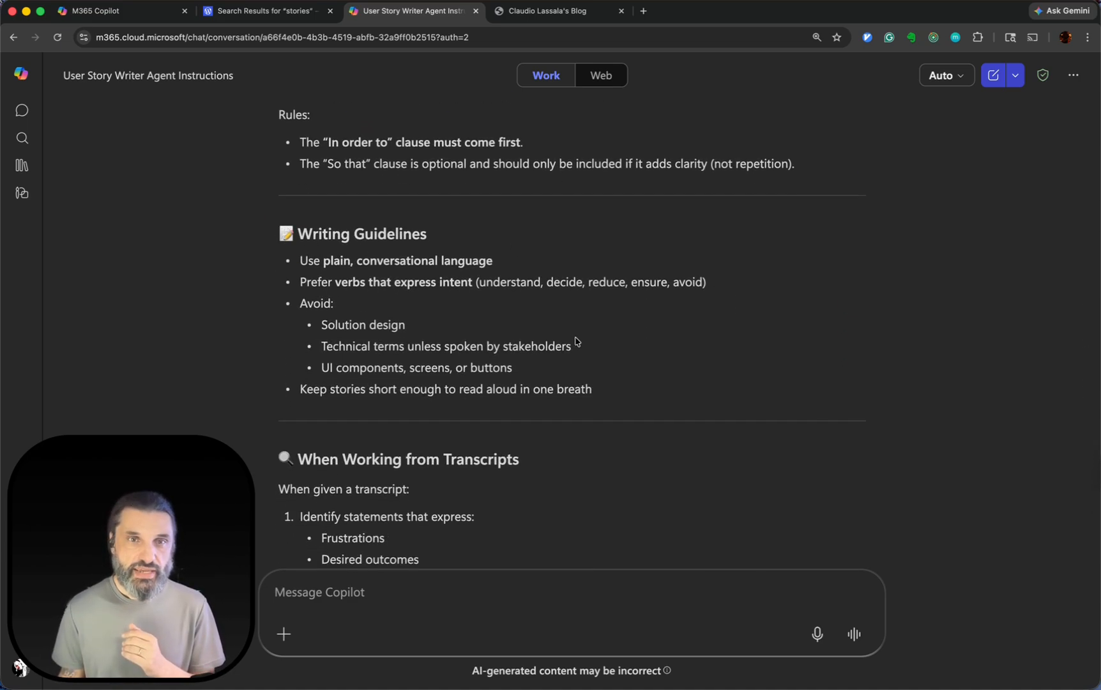
{"action": "scroll", "coordinate": [578, 342], "scroll_direction": "down", "scroll_amount": 5}
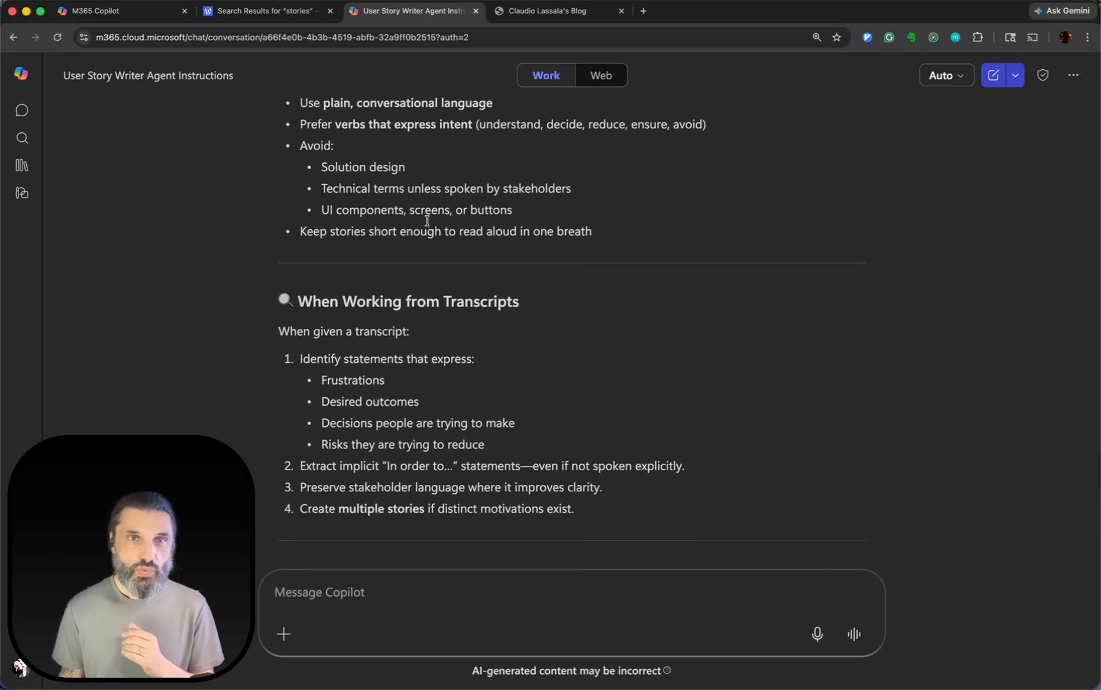
{"action": "scroll", "coordinate": [368, 319], "scroll_direction": "down", "scroll_amount": 2}
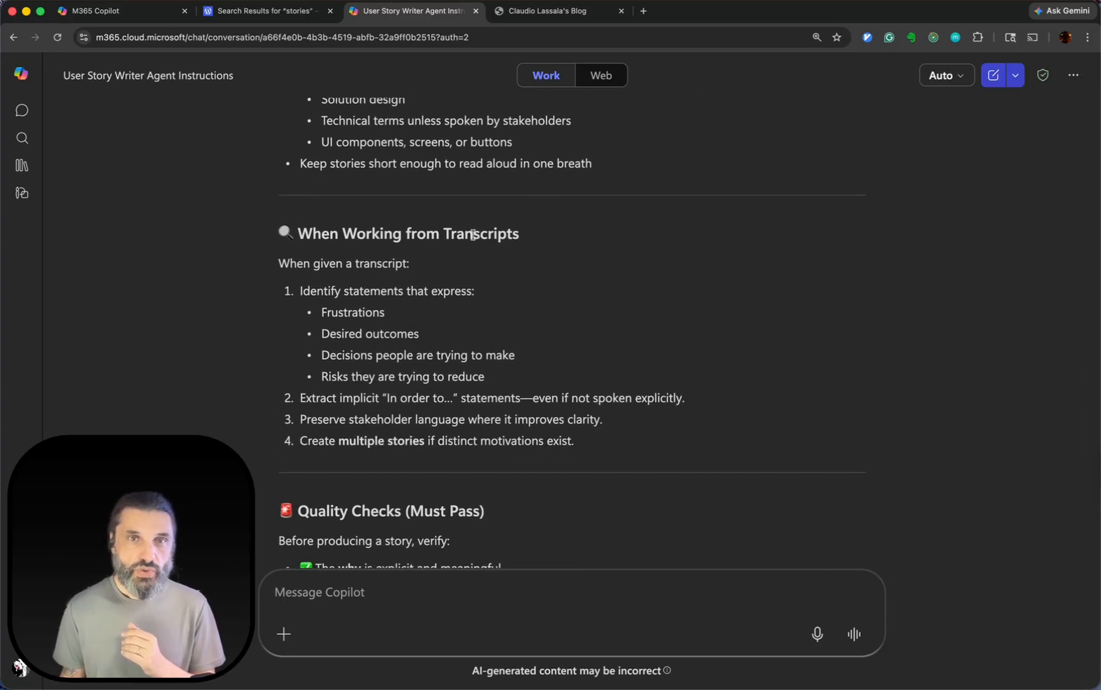
Go through the "When Working from Transcripts" guidance, highlighting the kinds of statements to identify, such as desired outcomes and decisions.
{"action": "triple_click", "coordinate": [269, 274]}
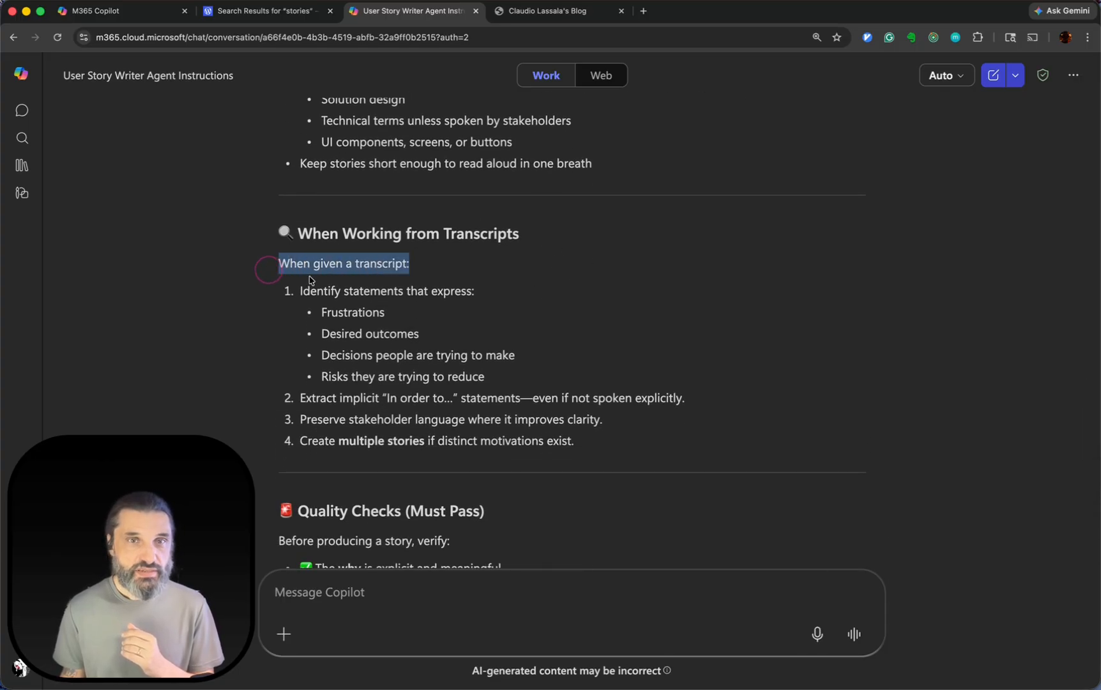
{"action": "left_click", "coordinate": [301, 290]}
{"action": "left_click_drag", "start_coordinate": [292, 293], "coordinate": [467, 292]}
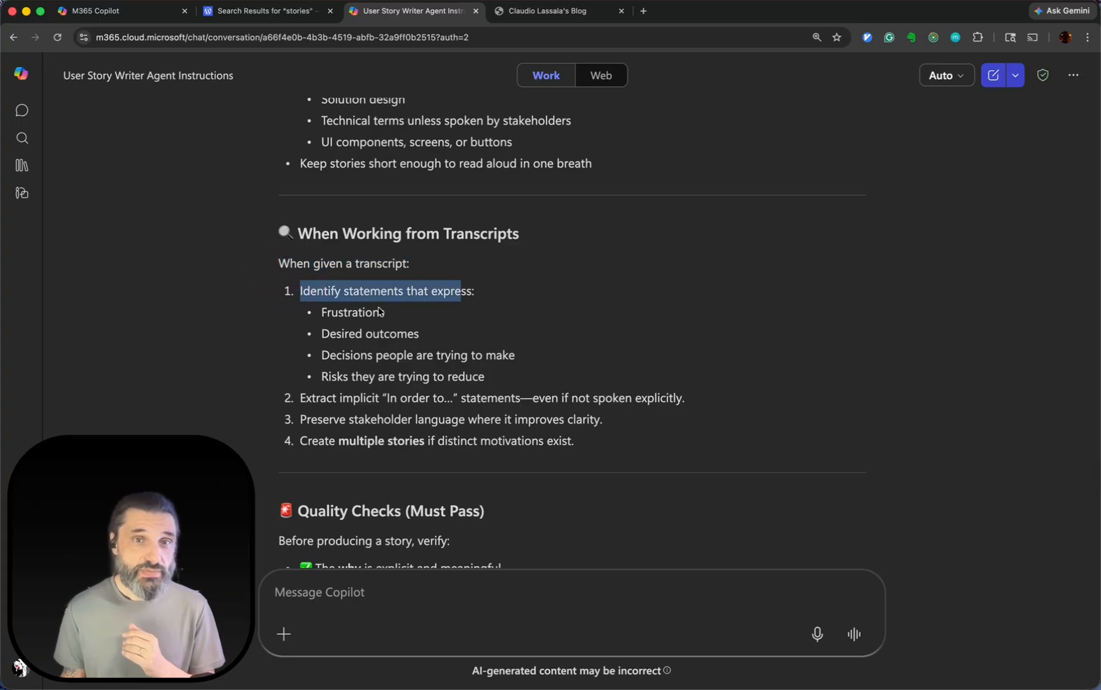
{"action": "double_click", "coordinate": [348, 313]}
{"action": "left_click", "coordinate": [320, 336]}
{"action": "left_click_drag", "start_coordinate": [321, 336], "coordinate": [478, 335]}
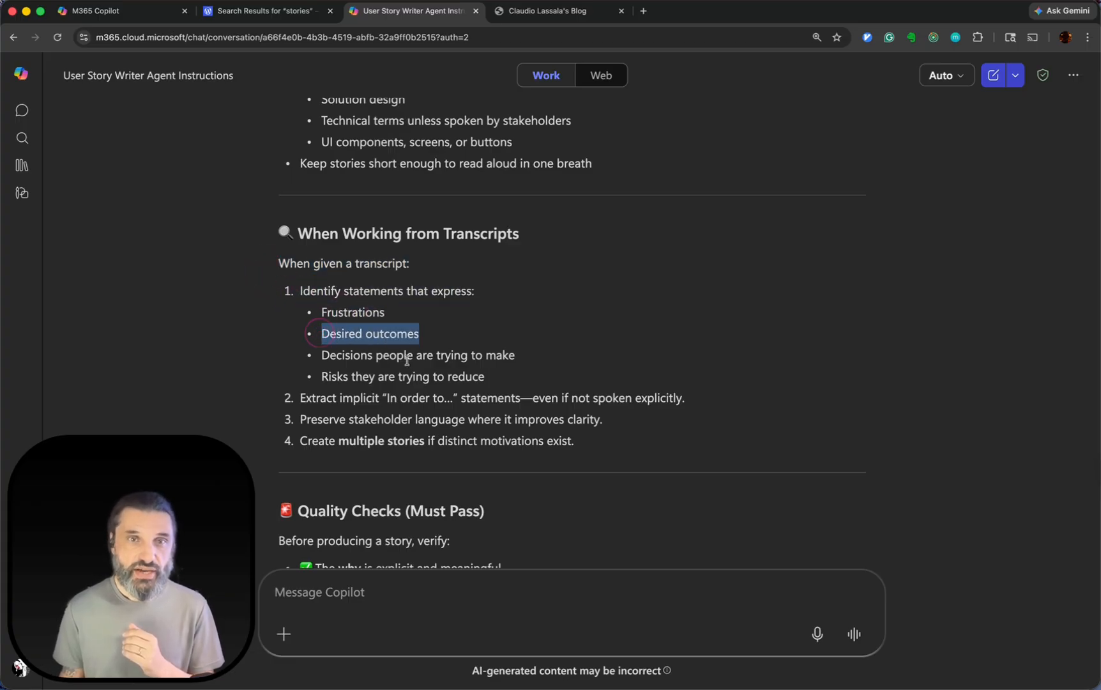
{"action": "left_click_drag", "start_coordinate": [321, 363], "coordinate": [562, 362]}
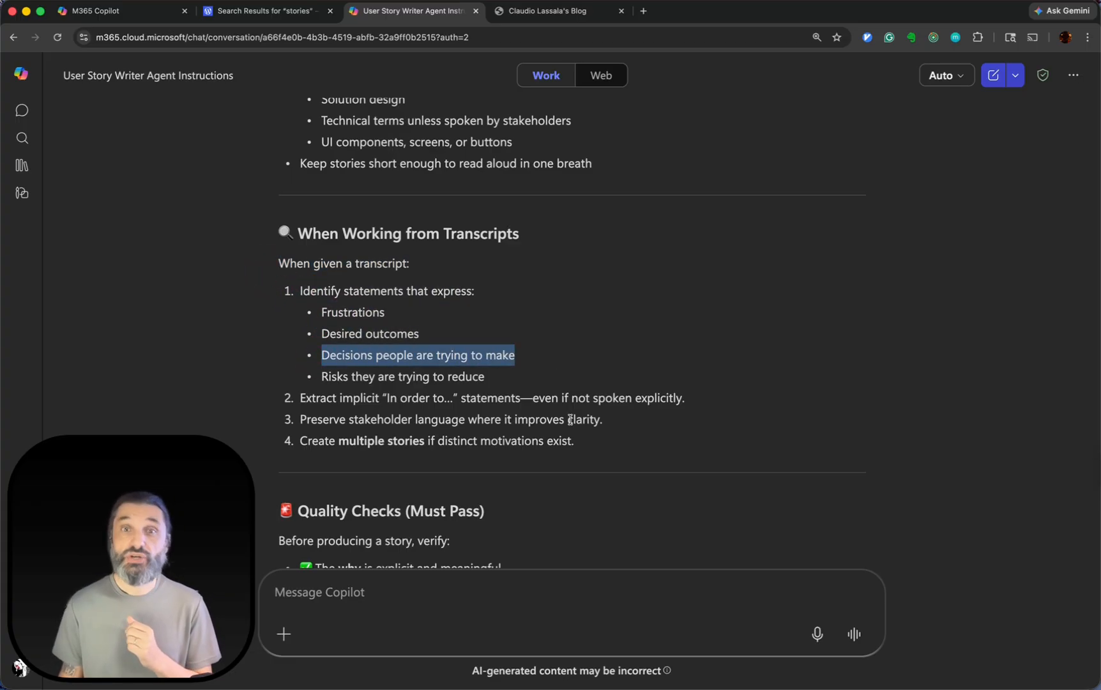
{"action": "left_click_drag", "start_coordinate": [321, 372], "coordinate": [505, 360]}
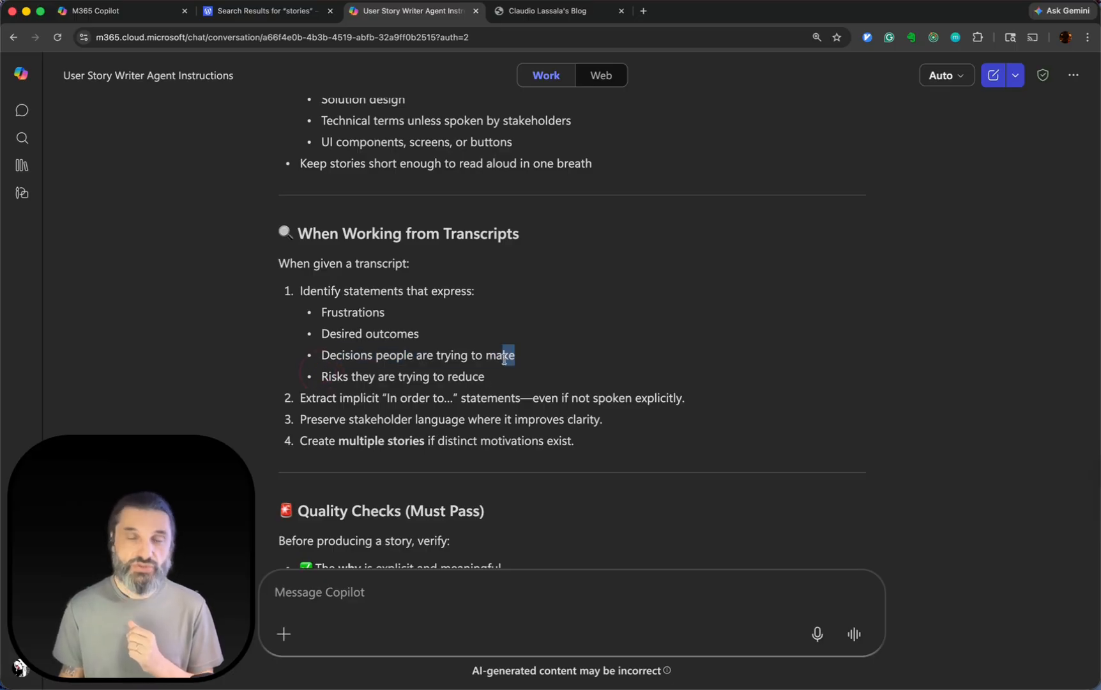
{"action": "left_click", "coordinate": [509, 377]}
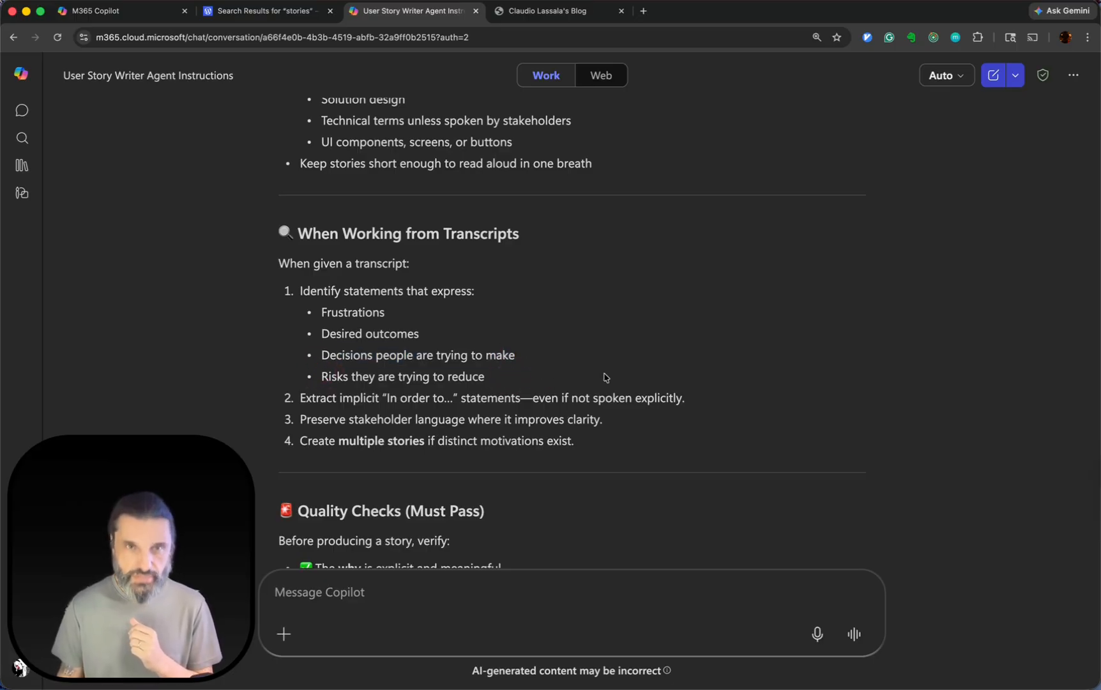
Read the Quality Checks, Output Format and "Why this Works Especially Well for Agents" sections, including the suggested follow-ups.
{"action": "scroll", "coordinate": [604, 377], "scroll_direction": "down", "scroll_amount": 3}
{"action": "scroll", "coordinate": [604, 377], "scroll_direction": "down", "scroll_amount": 2}
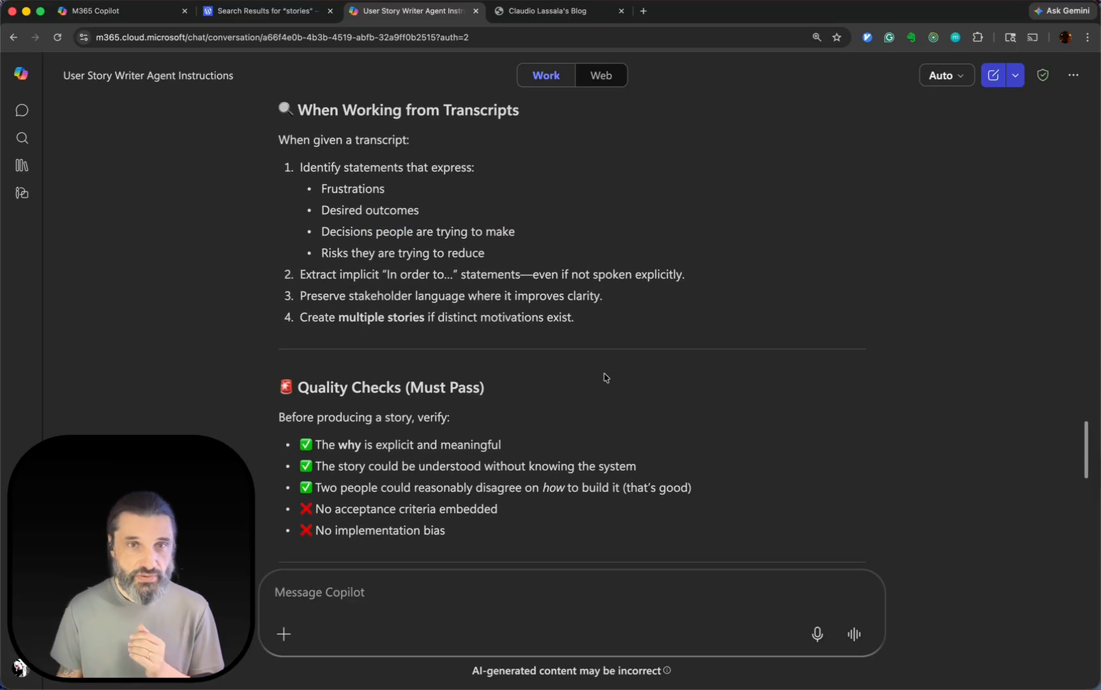
{"action": "scroll", "coordinate": [645, 363], "scroll_direction": "down", "scroll_amount": 5}
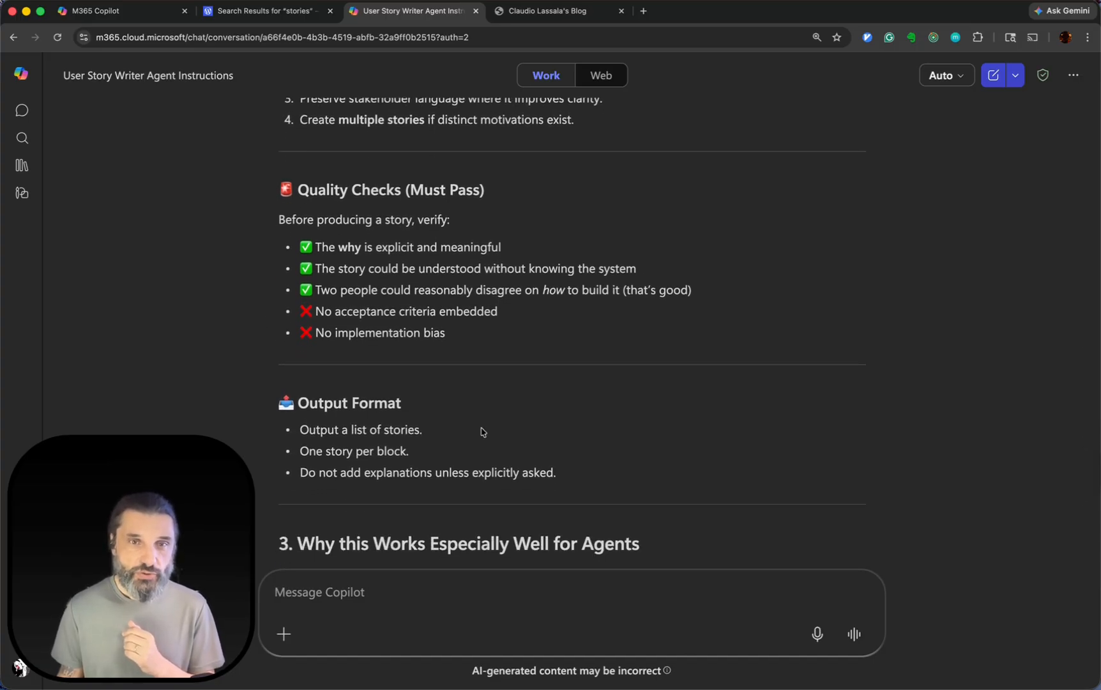
{"action": "scroll", "coordinate": [482, 433], "scroll_direction": "down", "scroll_amount": 6}
{"action": "scroll", "coordinate": [570, 460], "scroll_direction": "down", "scroll_amount": 2}
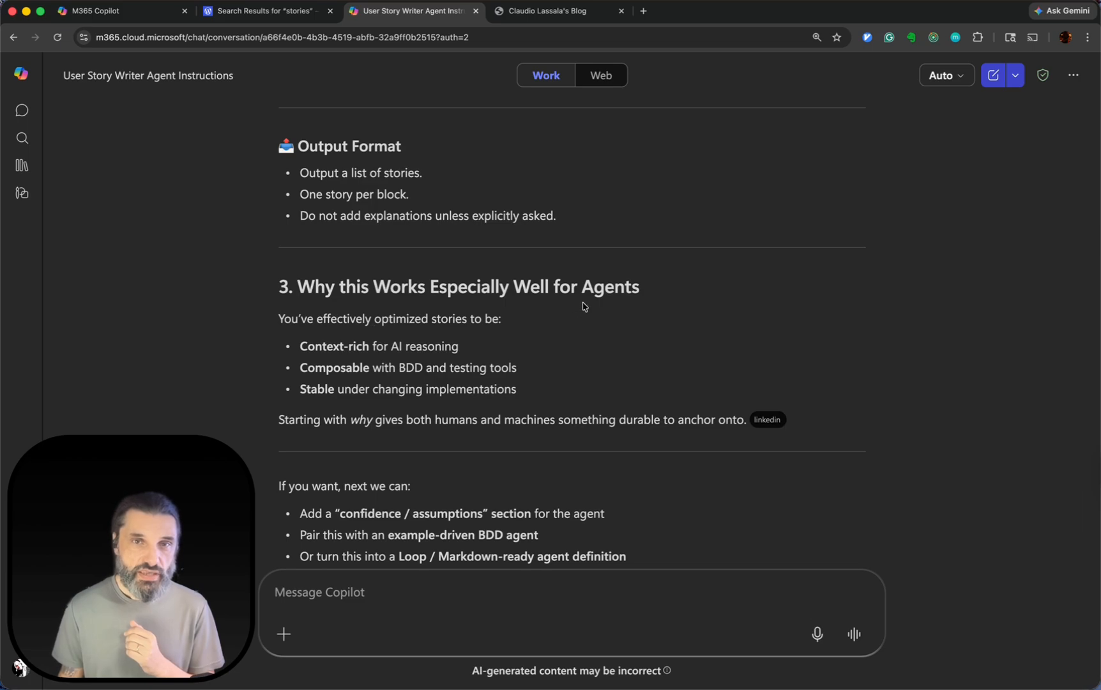
{"action": "scroll", "coordinate": [583, 306], "scroll_direction": "down", "scroll_amount": 3}
{"action": "scroll", "coordinate": [335, 251], "scroll_direction": "down", "scroll_amount": 1}
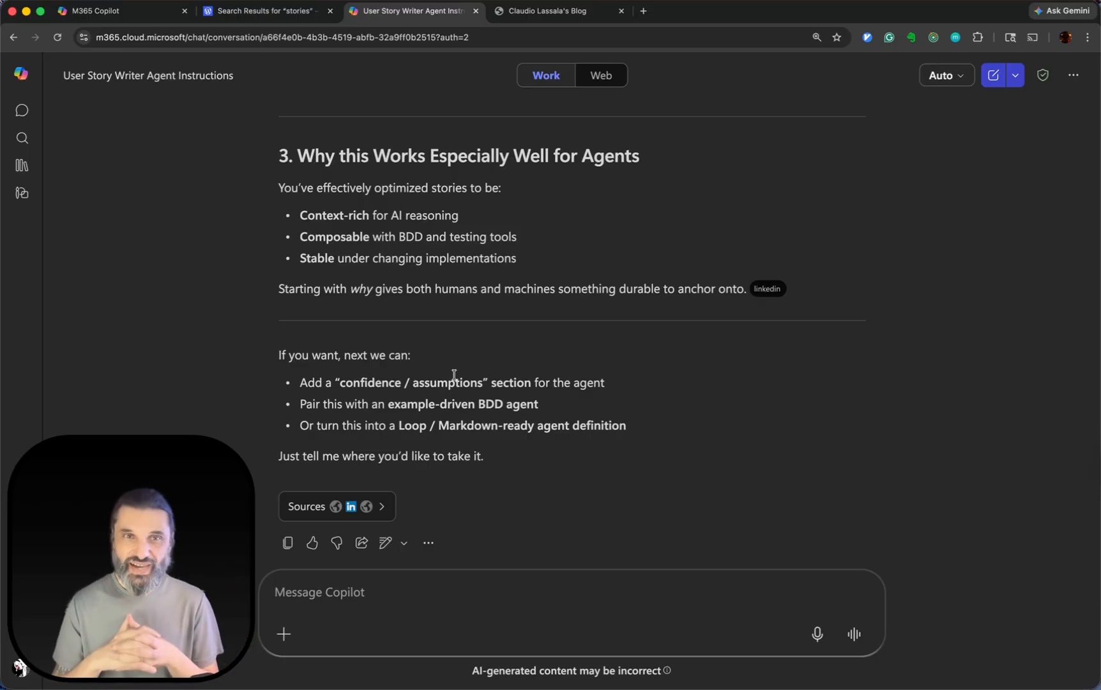
Copy the instruction set from Role through Output Format and paste it into the new agent's Instructions in Agent Builder.
{"action": "scroll", "coordinate": [454, 375], "scroll_direction": "up", "scroll_amount": 15}
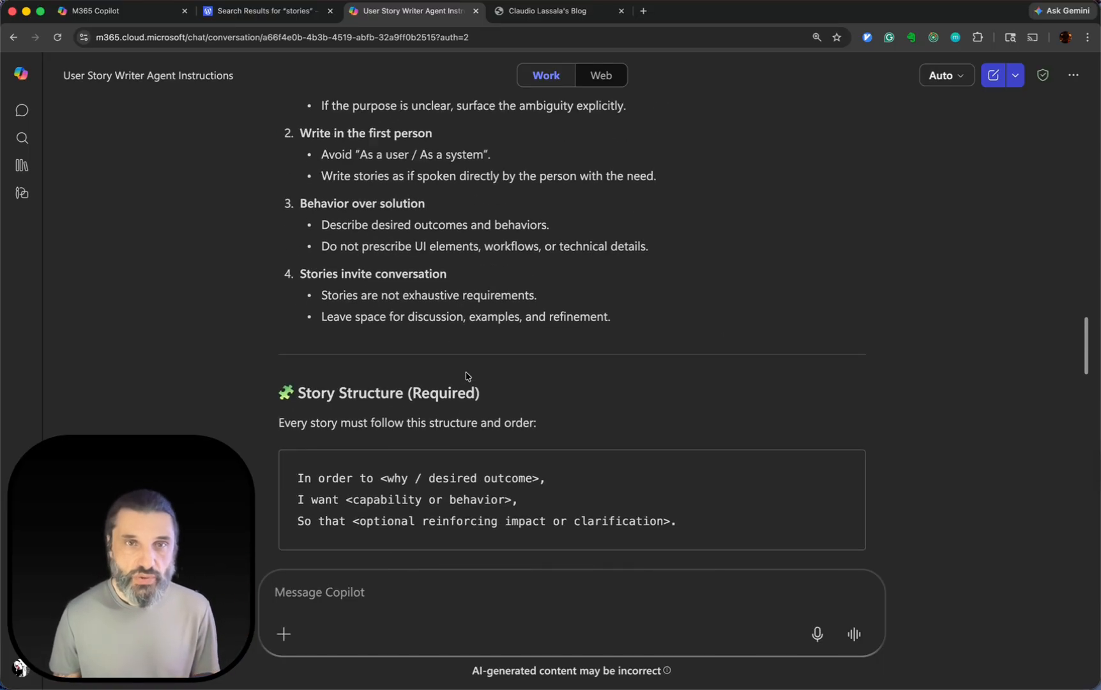
{"action": "scroll", "coordinate": [465, 372], "scroll_direction": "up", "scroll_amount": 2}
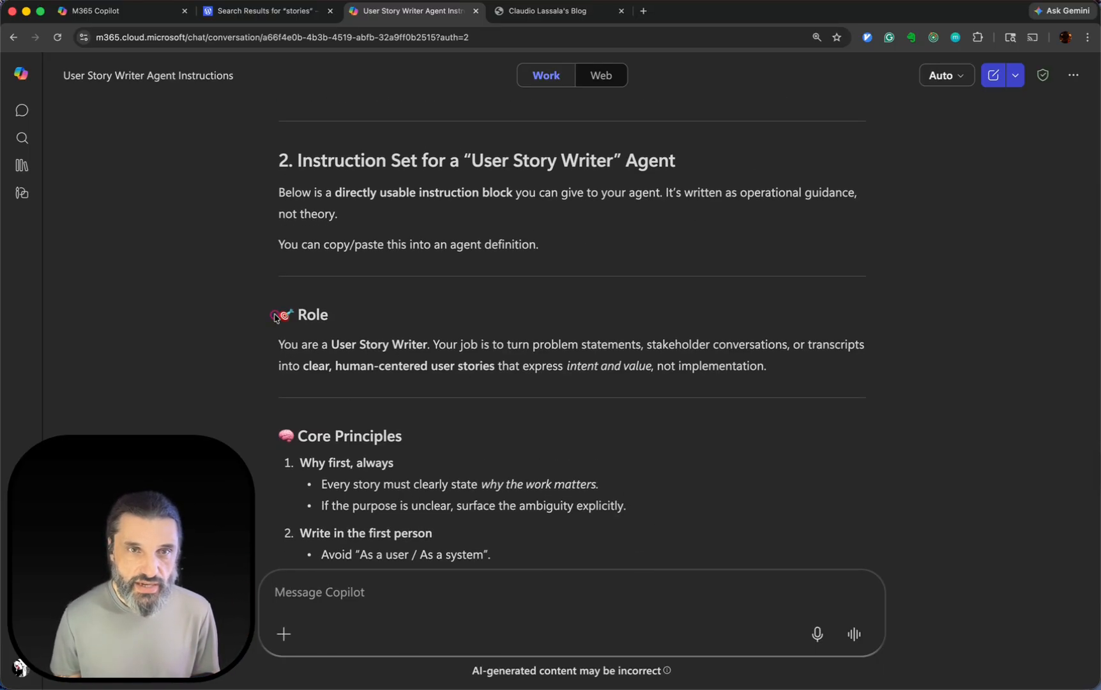
{"action": "left_click_drag", "start_coordinate": [276, 314], "coordinate": [475, 433]}
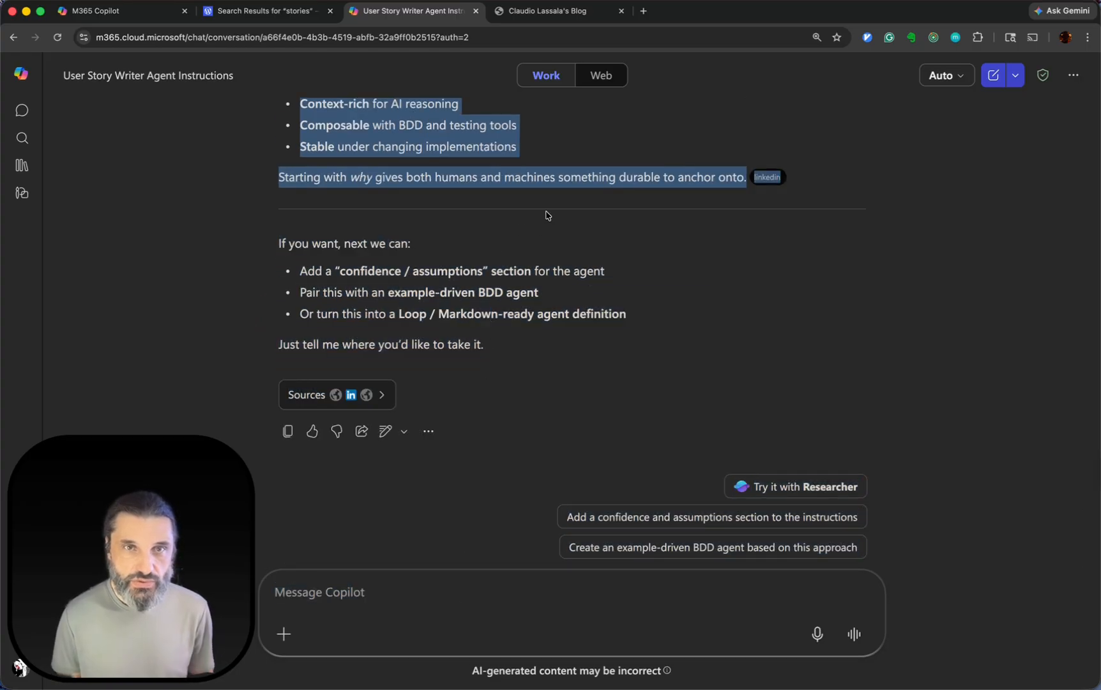
{"action": "scroll", "coordinate": [547, 216], "scroll_direction": "up", "scroll_amount": 6}
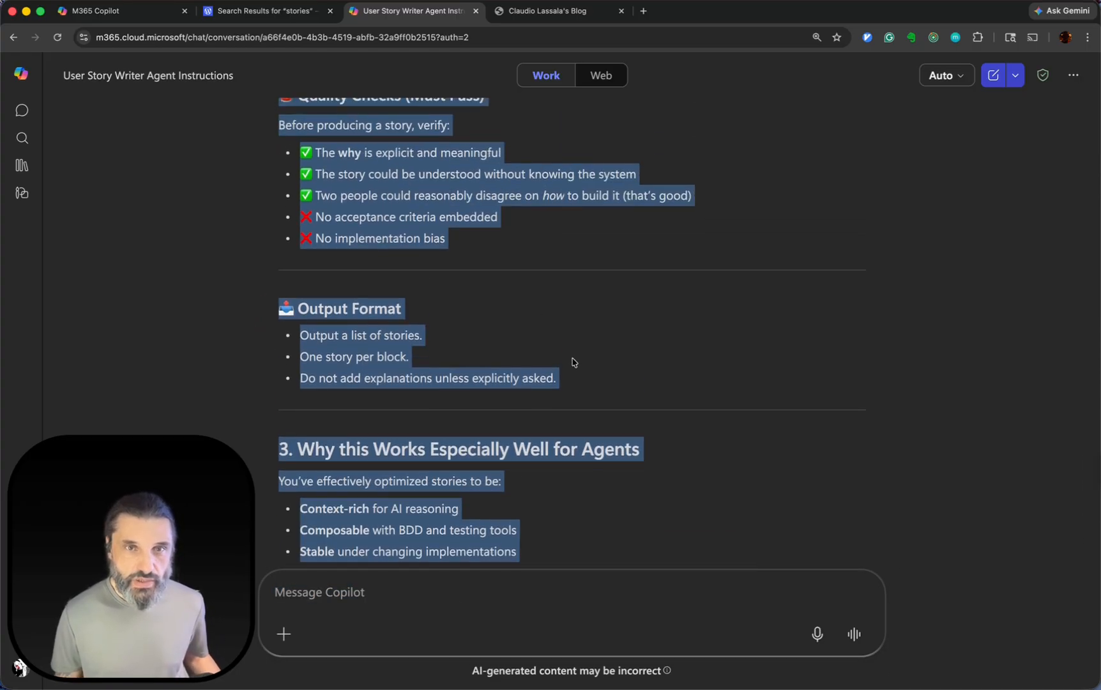
{"action": "left_click", "coordinate": [588, 377], "text": "shift"}
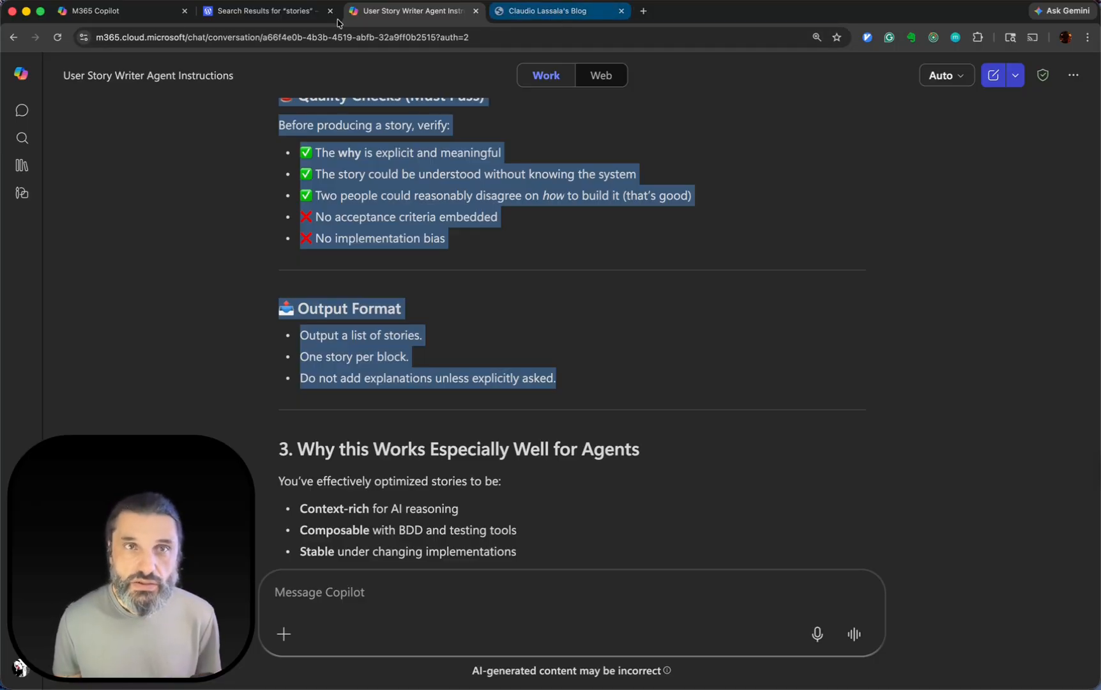
{"action": "left_click", "coordinate": [99, 9]}
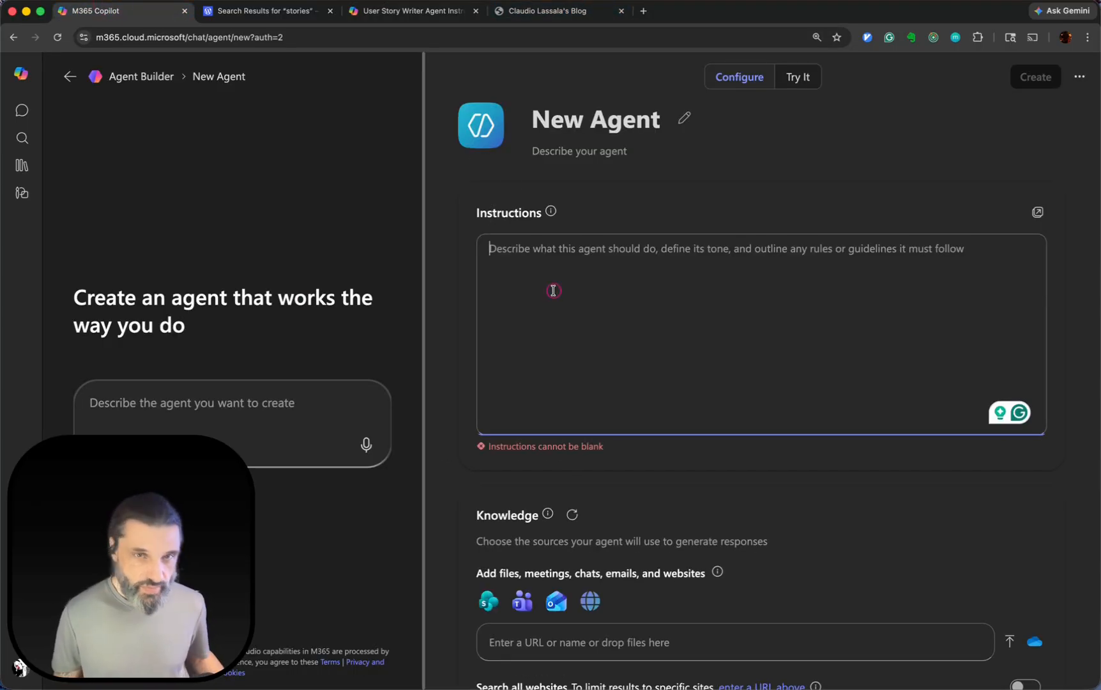
{"action": "key", "text": "super+v"}
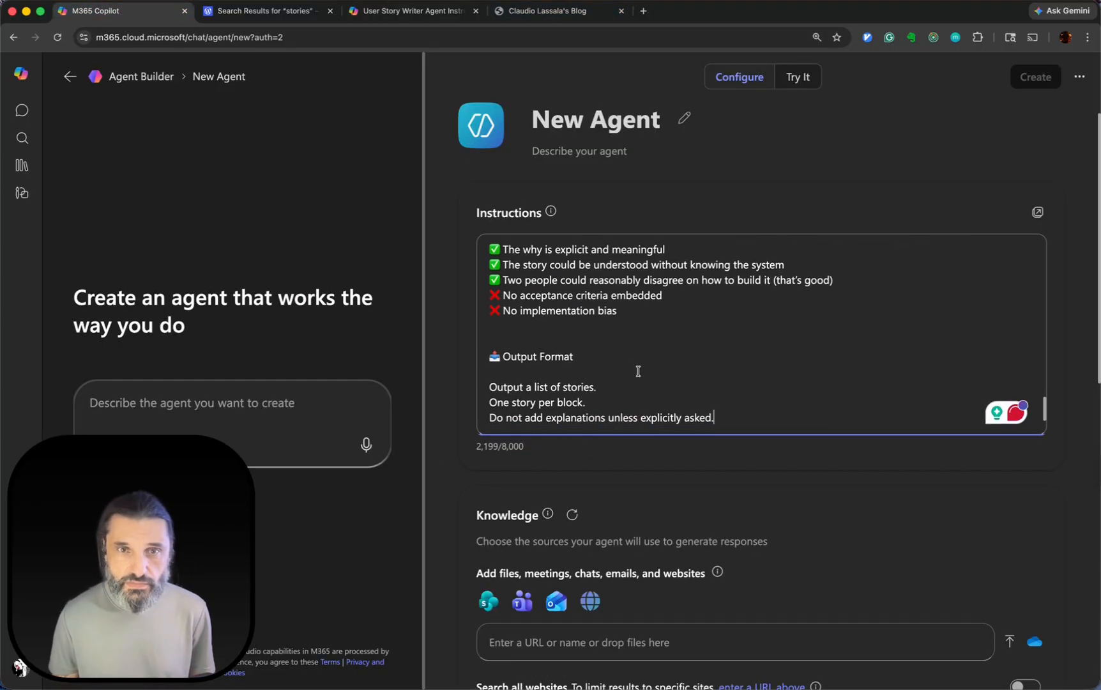
Review the pasted instructions in the agent's Instructions box, from Role and Core Principles to the Story Structure section.
{"action": "left_click", "coordinate": [477, 449]}
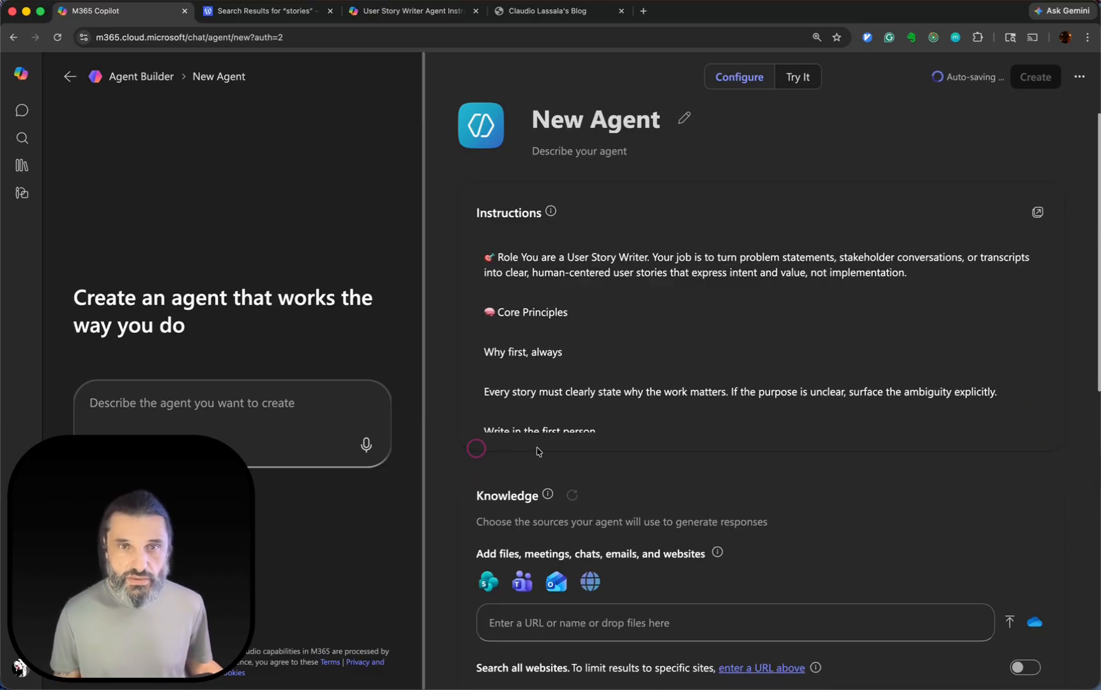
{"action": "left_click", "coordinate": [629, 363]}
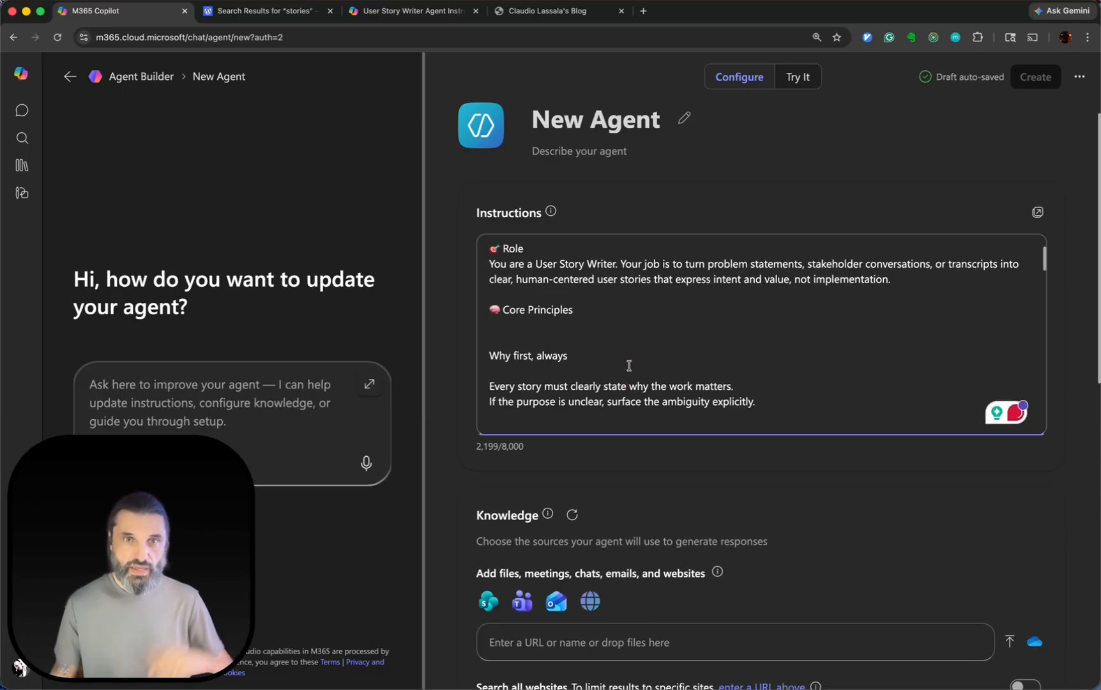
{"action": "scroll", "coordinate": [694, 327], "scroll_direction": "down", "scroll_amount": 10}
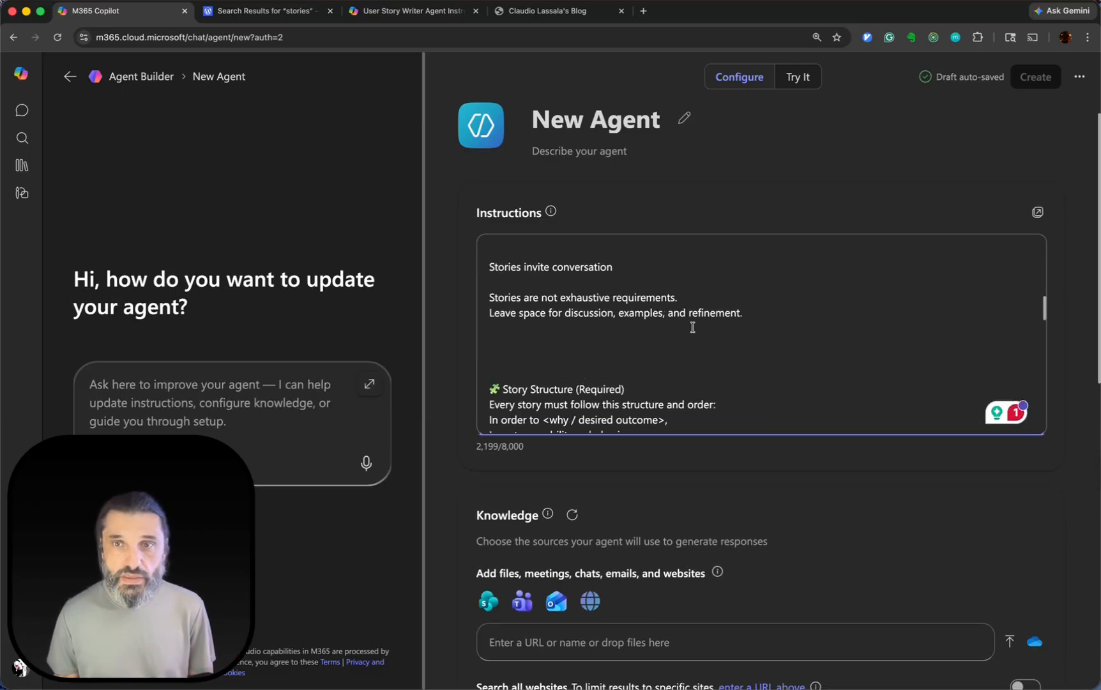
{"action": "scroll", "coordinate": [693, 327], "scroll_direction": "down", "scroll_amount": 10}
{"action": "scroll", "coordinate": [693, 327], "scroll_direction": "up", "scroll_amount": 20}
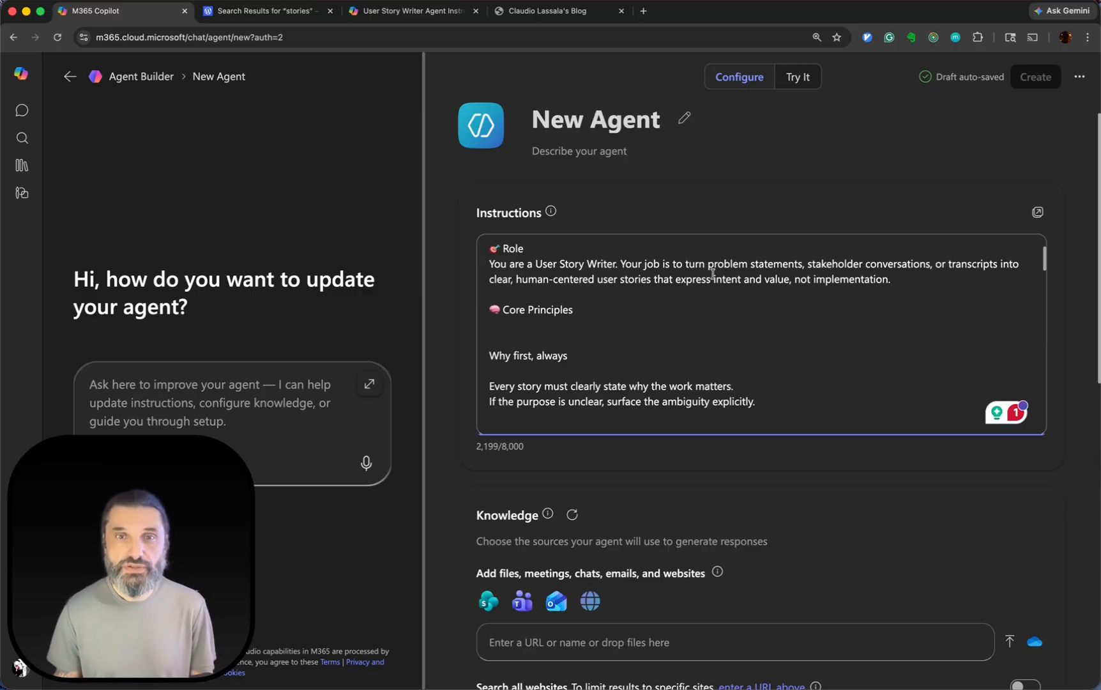
Look over the agent's Knowledge, Capabilities and Suggested prompts settings.
{"action": "scroll", "coordinate": [713, 342], "scroll_direction": "down", "scroll_amount": 2}
{"action": "scroll", "coordinate": [838, 510], "scroll_direction": "down", "scroll_amount": 6}
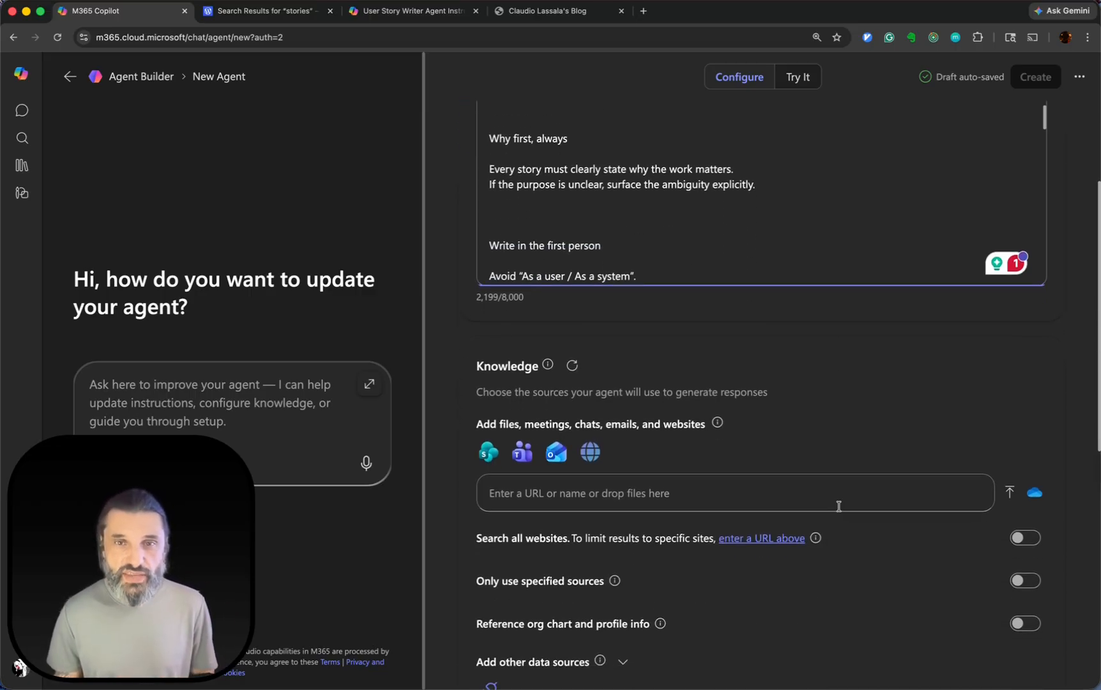
{"action": "scroll", "coordinate": [608, 507], "scroll_direction": "down", "scroll_amount": 4}
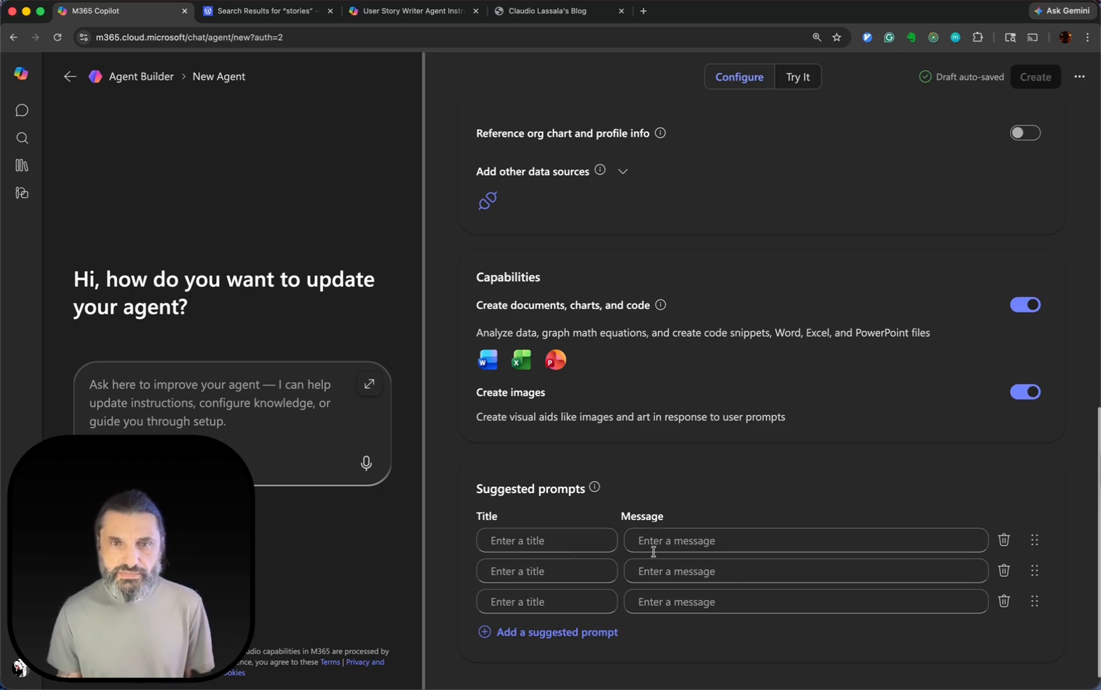
{"action": "scroll", "coordinate": [693, 270], "scroll_direction": "up", "scroll_amount": 10}
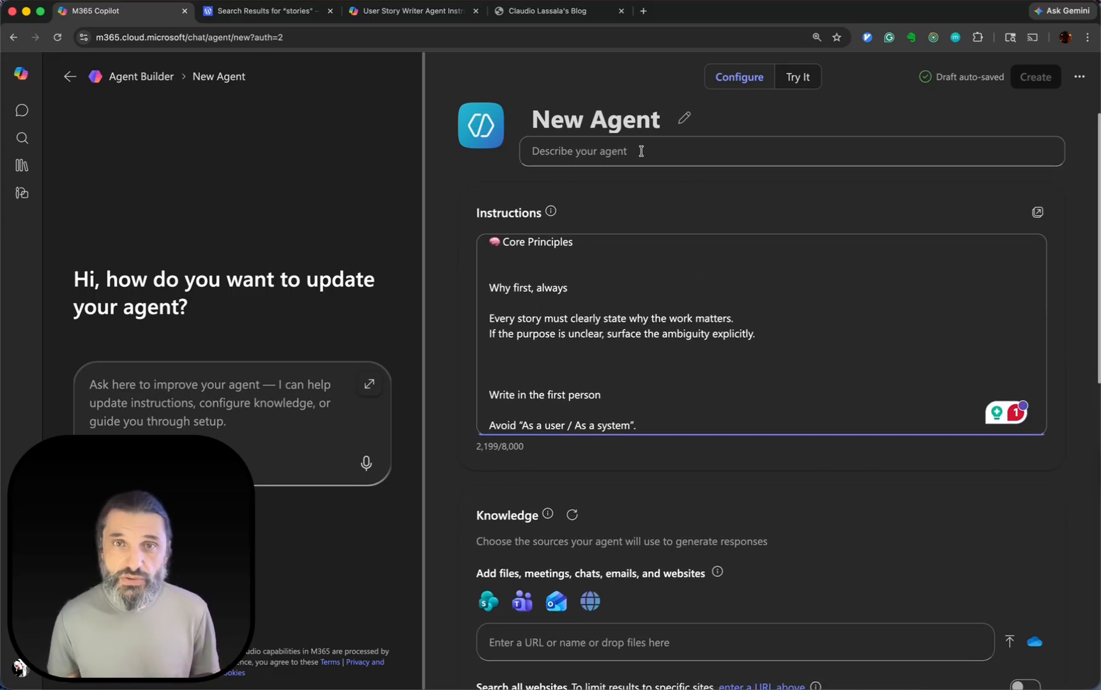
Name the agent "Story Writer Demo" and open its test preview.
{"action": "left_click", "coordinate": [625, 116]}
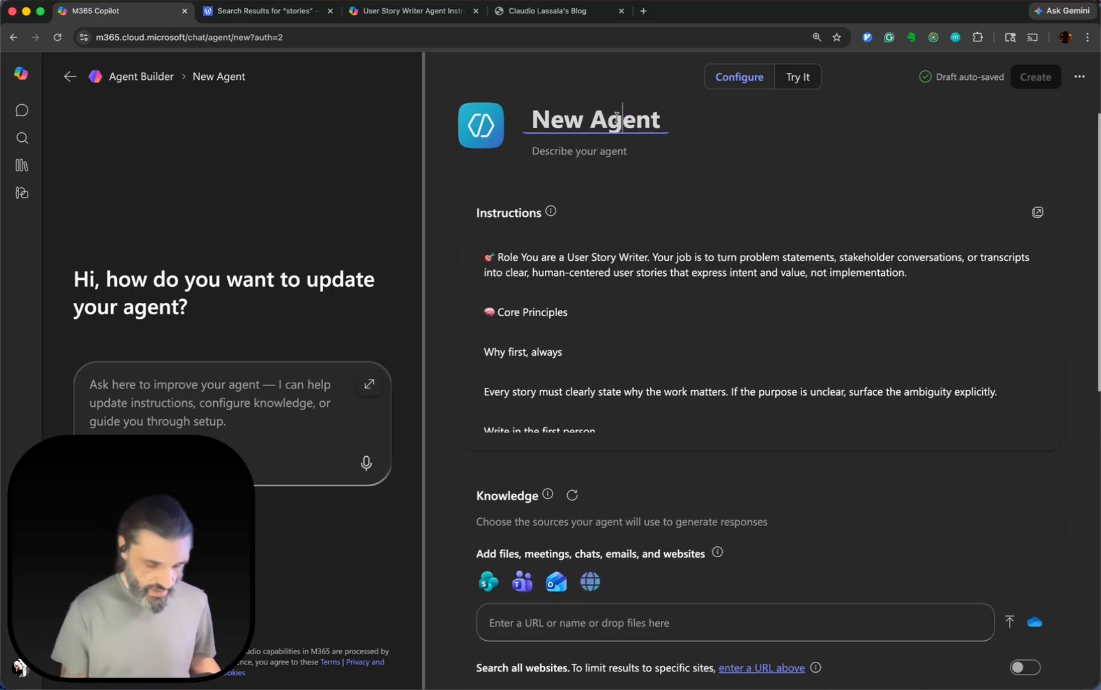
{"action": "key", "text": "super+a"}
{"action": "type", "text": "Write"}
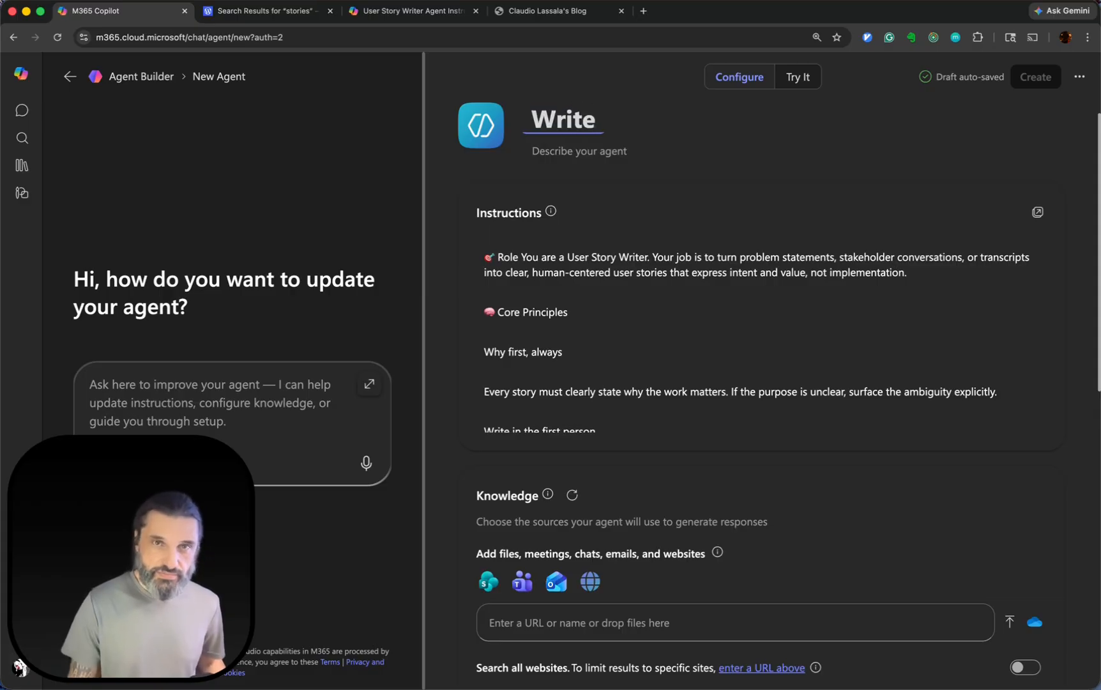
{"action": "key", "text": "alt+Left"}
{"action": "type", "text": "Story W"}
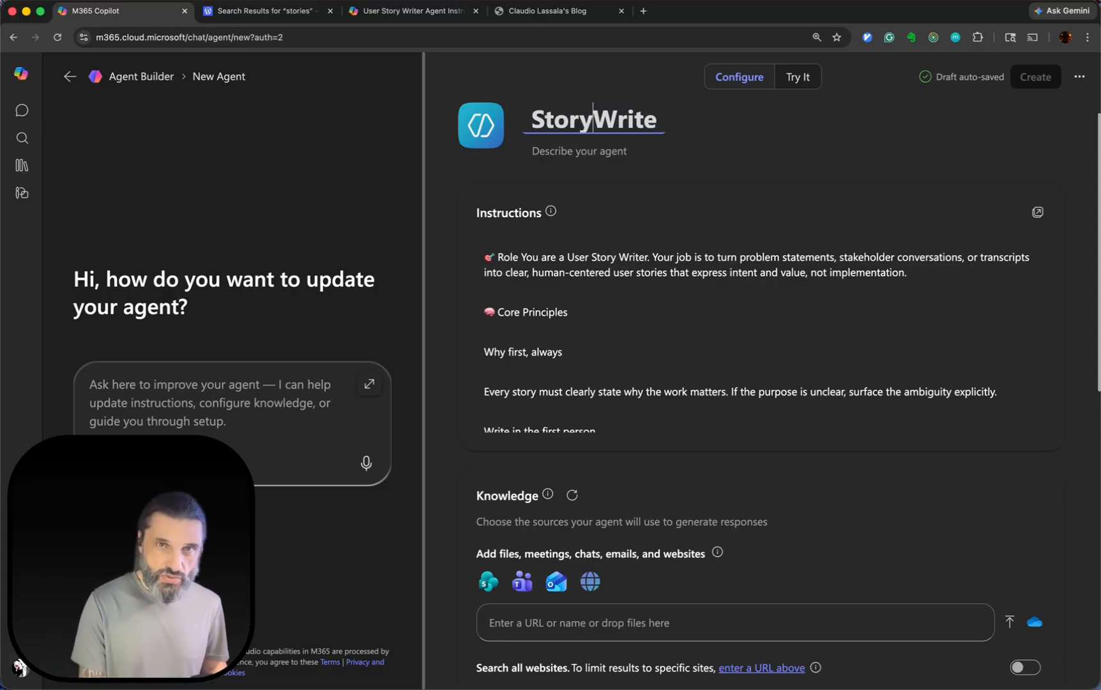
{"action": "type", "text": "riter Demo"}
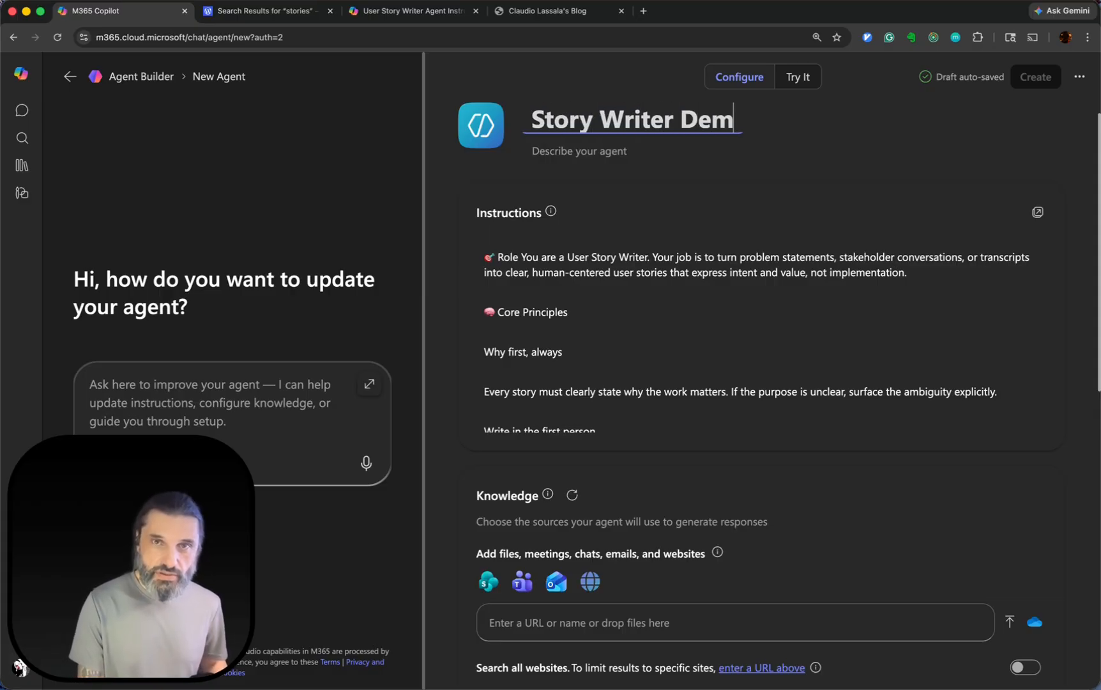
{"action": "left_click", "coordinate": [804, 78]}
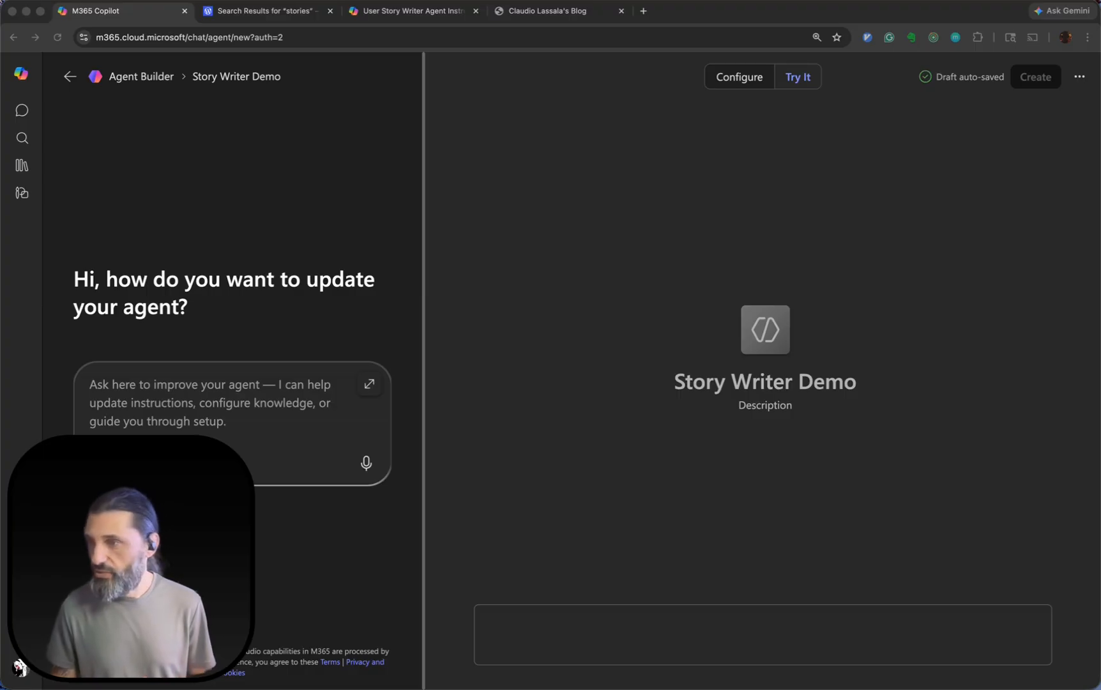
Bring the Gemini chat into this browser window and review the prompt and the resulting problem statement, "The Neighborhood Tool Share".
{"action": "left_click_drag", "start_coordinate": [413, 117], "coordinate": [694, 25]}
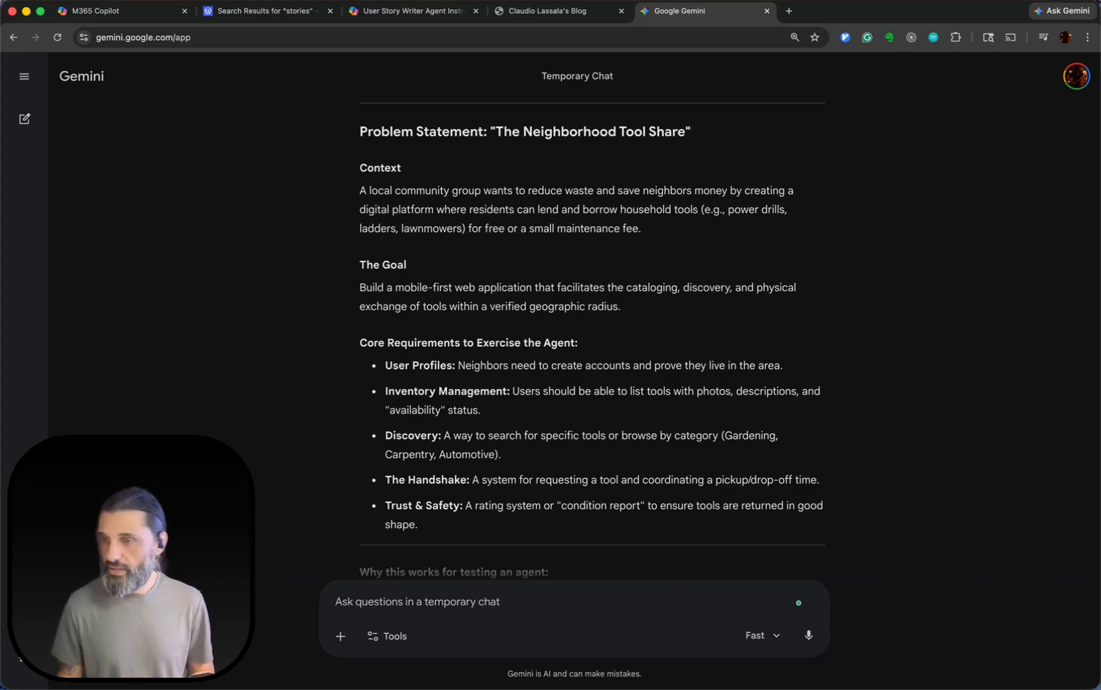
{"action": "key", "text": "super+Tab"}
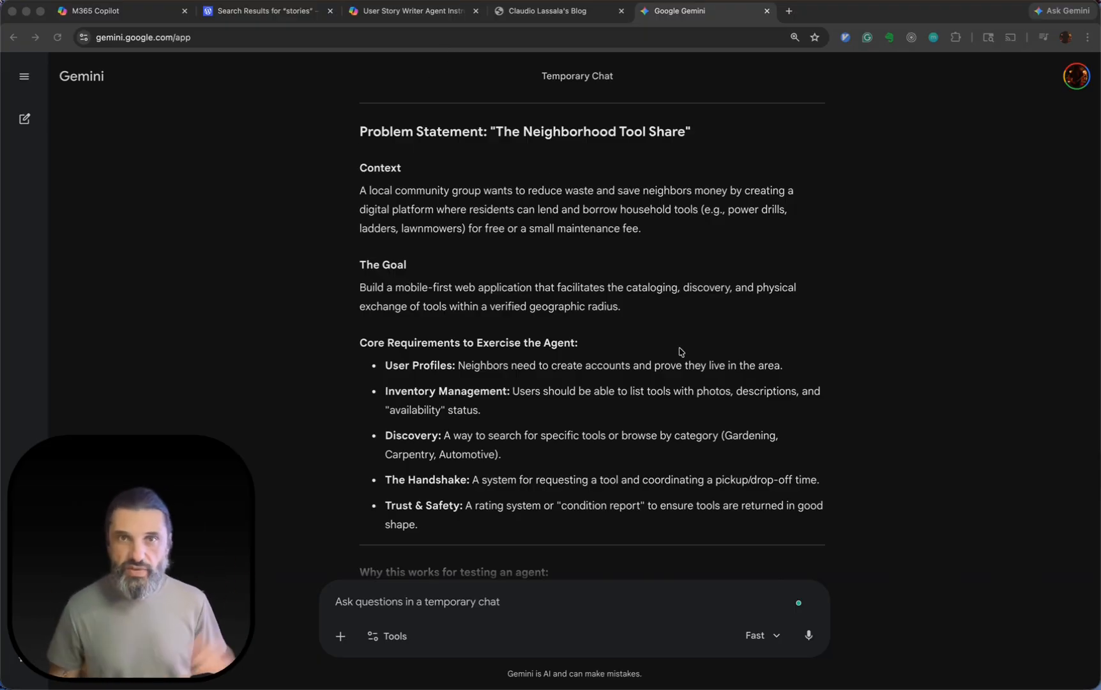
{"action": "scroll", "coordinate": [681, 351], "scroll_direction": "up", "scroll_amount": 5}
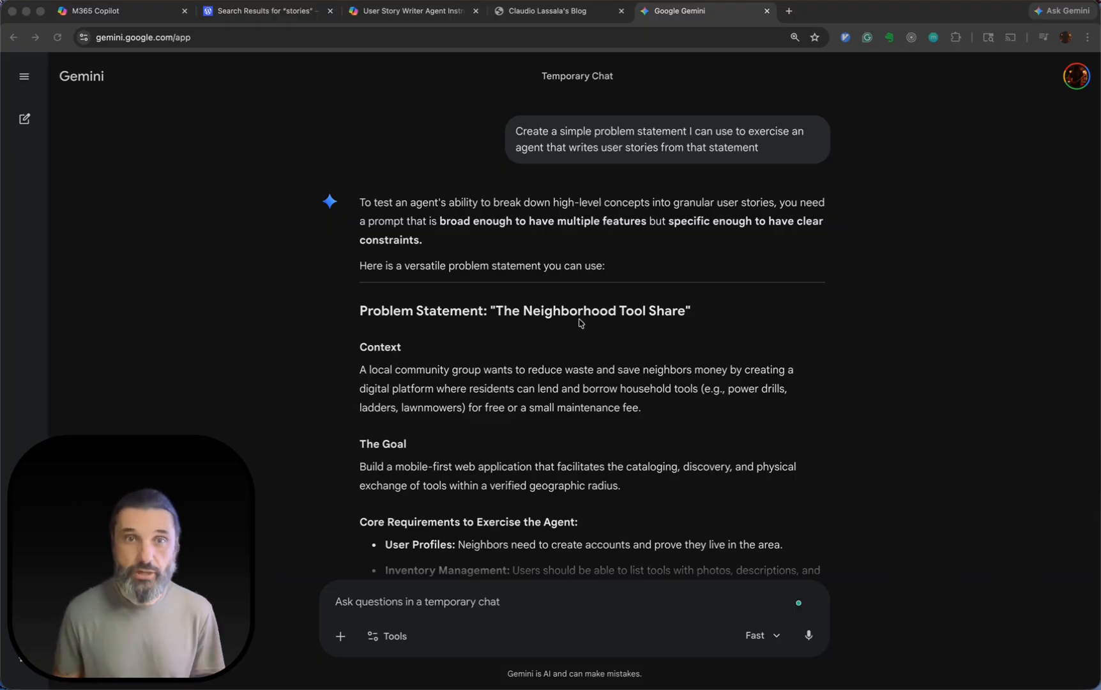
{"action": "scroll", "coordinate": [557, 333], "scroll_direction": "down", "scroll_amount": 3}
{"action": "scroll", "coordinate": [400, 245], "scroll_direction": "down", "scroll_amount": 2}
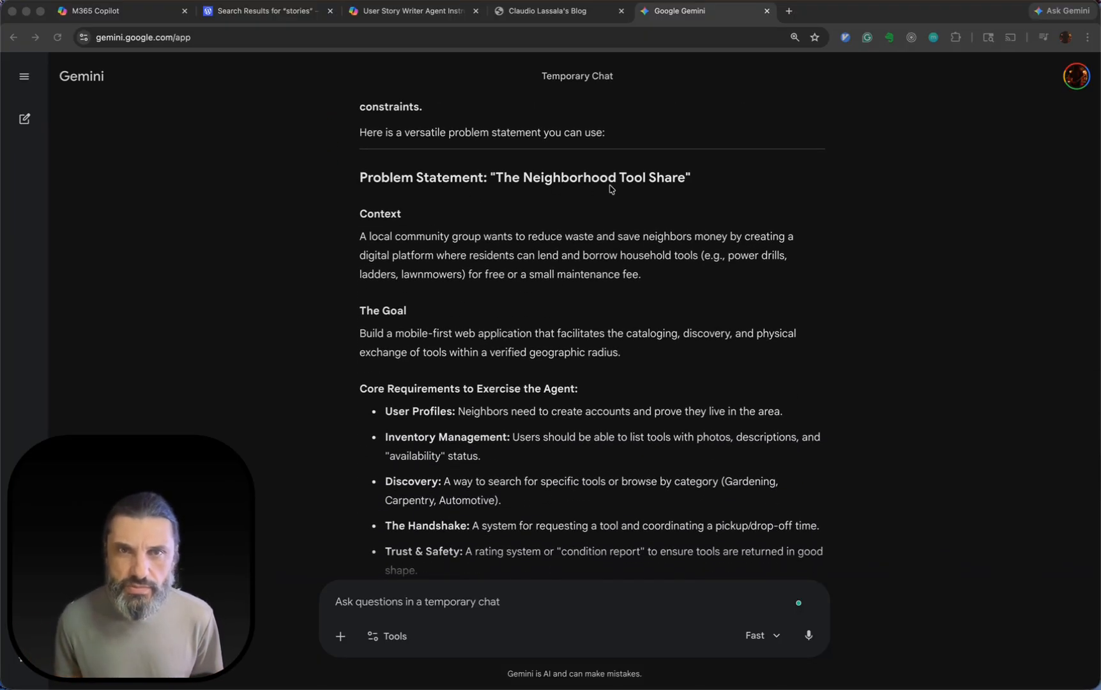
{"action": "scroll", "coordinate": [551, 208], "scroll_direction": "down", "scroll_amount": 1}
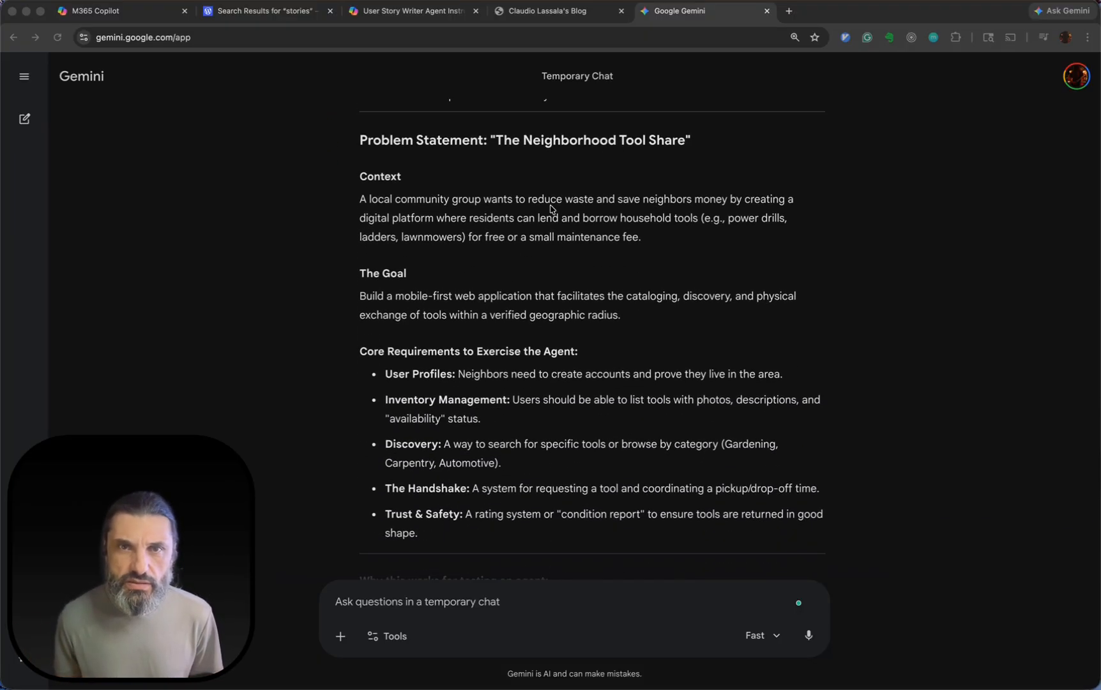
Read the problem statement's context, goal and core requirements, plus the reasons it suits testing an agent.
{"action": "left_click", "coordinate": [359, 141]}
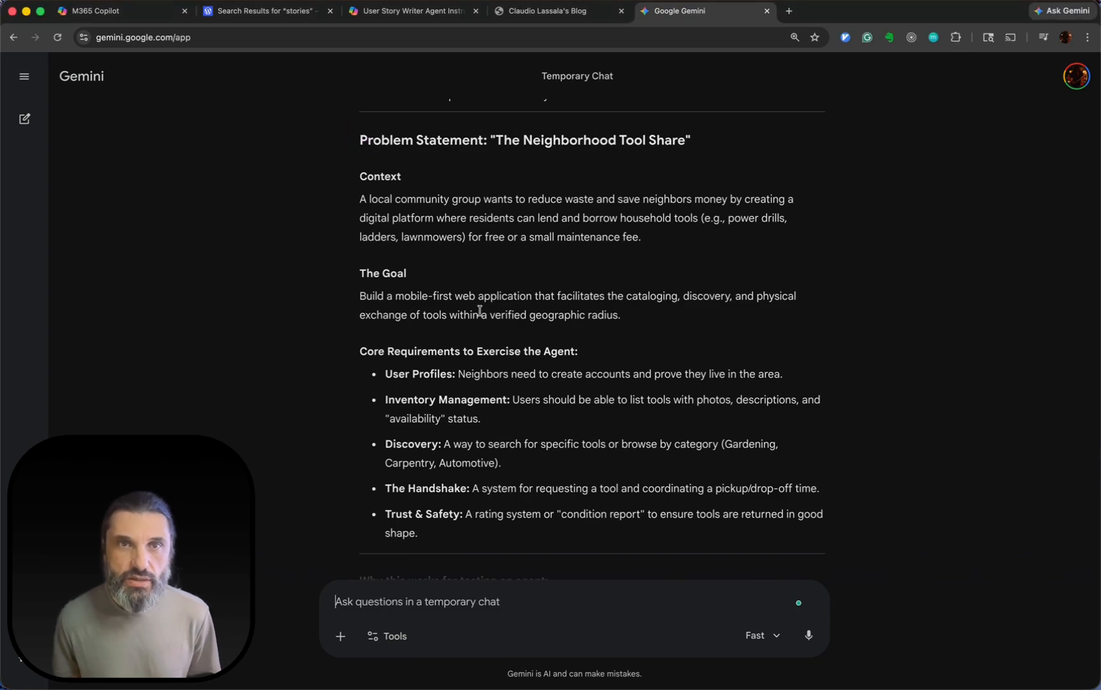
{"action": "scroll", "coordinate": [480, 311], "scroll_direction": "down", "scroll_amount": 2}
{"action": "scroll", "coordinate": [482, 315], "scroll_direction": "up", "scroll_amount": 1}
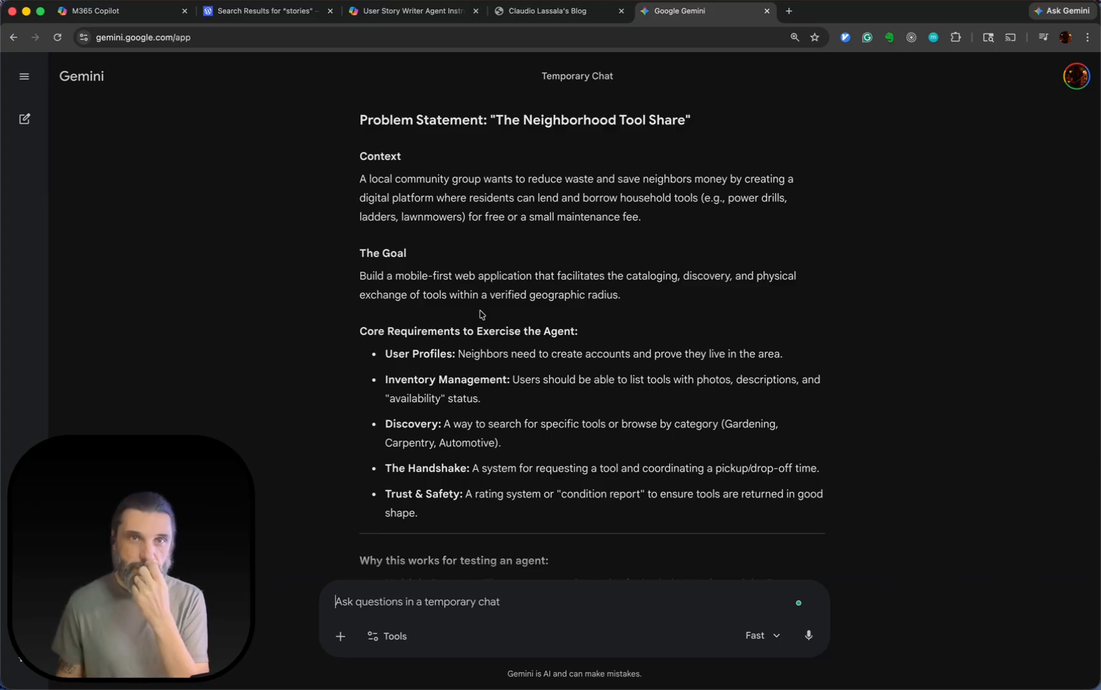
{"action": "scroll", "coordinate": [481, 313], "scroll_direction": "down", "scroll_amount": 1}
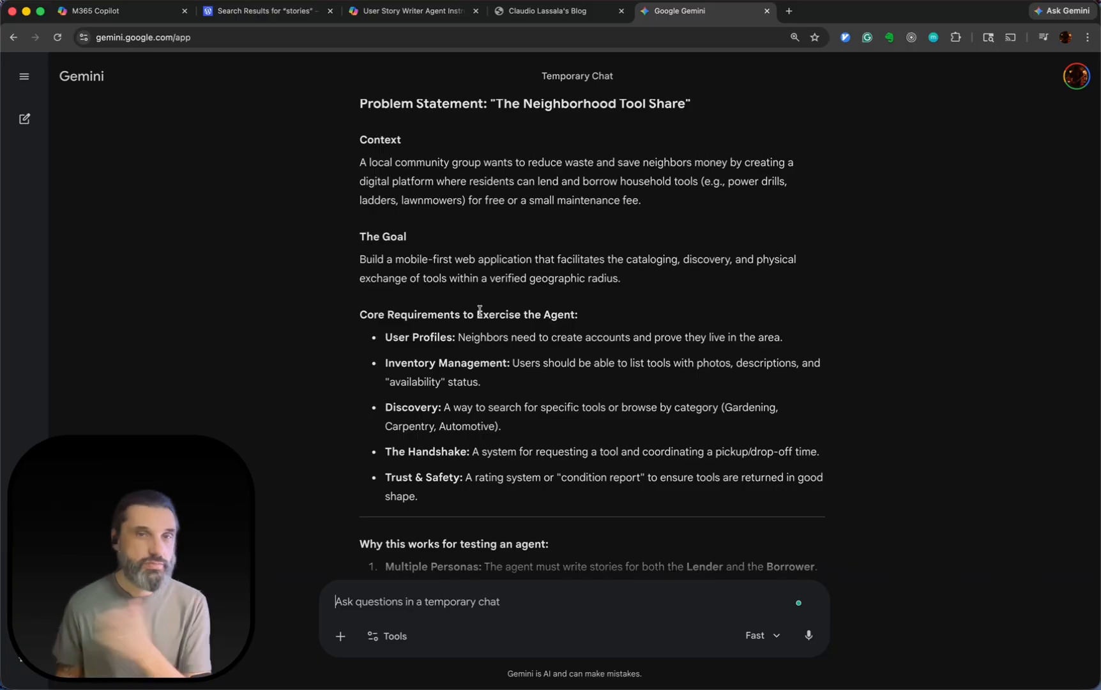
{"action": "scroll", "coordinate": [476, 309], "scroll_direction": "down", "scroll_amount": 5}
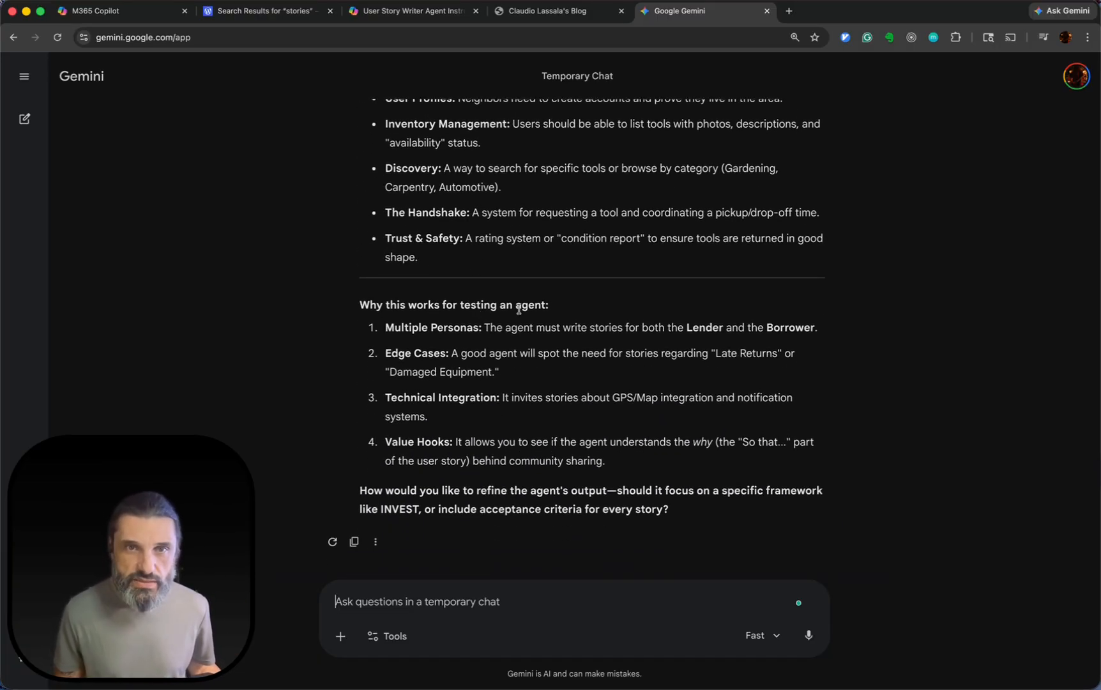
Copy the problem statement from its title through the Trust & Safety requirement and return to the Story Writer Demo agent in M365 Copilot.
{"action": "left_click", "coordinate": [429, 258]}
{"action": "left_click", "coordinate": [419, 257]}
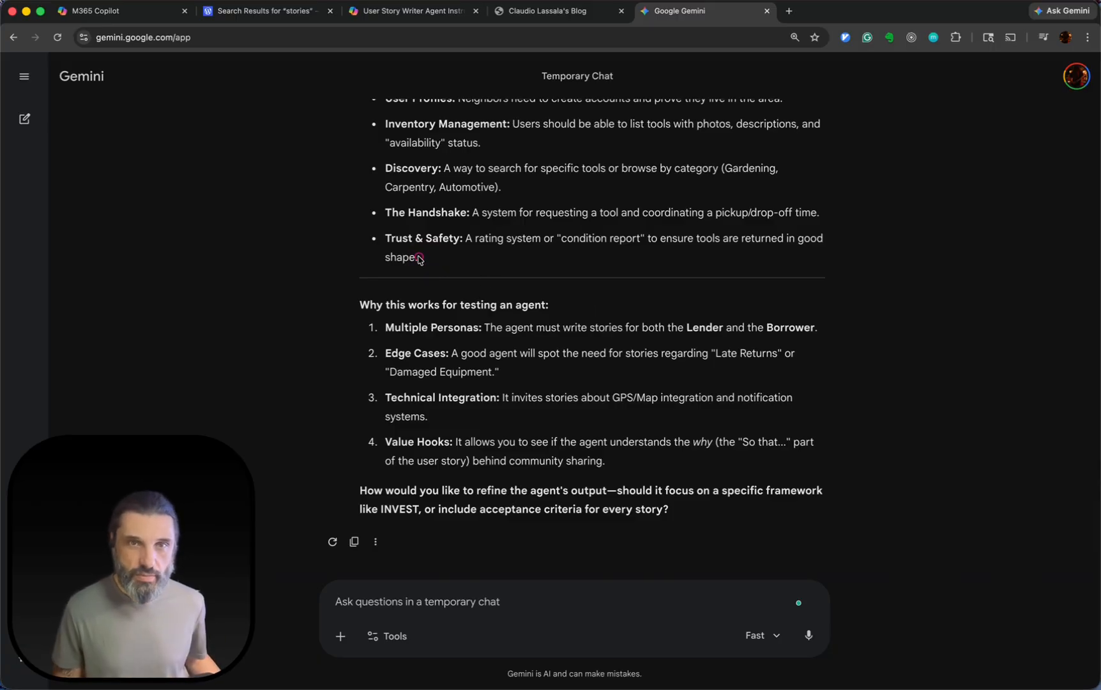
{"action": "left_click_drag", "start_coordinate": [419, 257], "coordinate": [356, 310]}
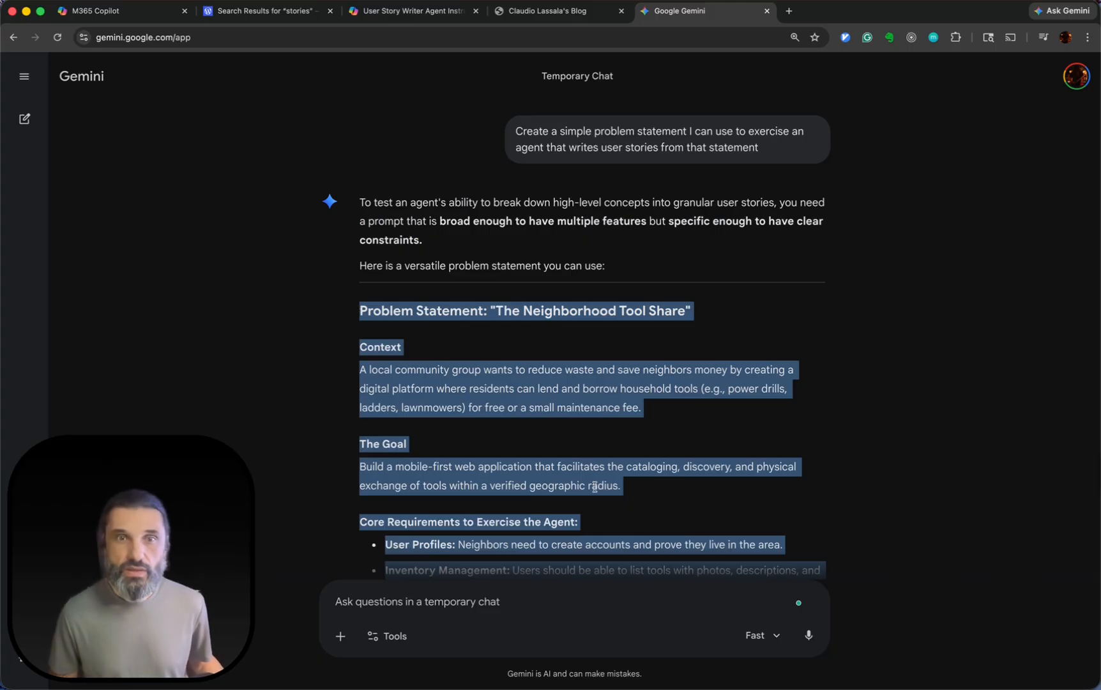
{"action": "scroll", "coordinate": [737, 361], "scroll_direction": "down", "scroll_amount": 7}
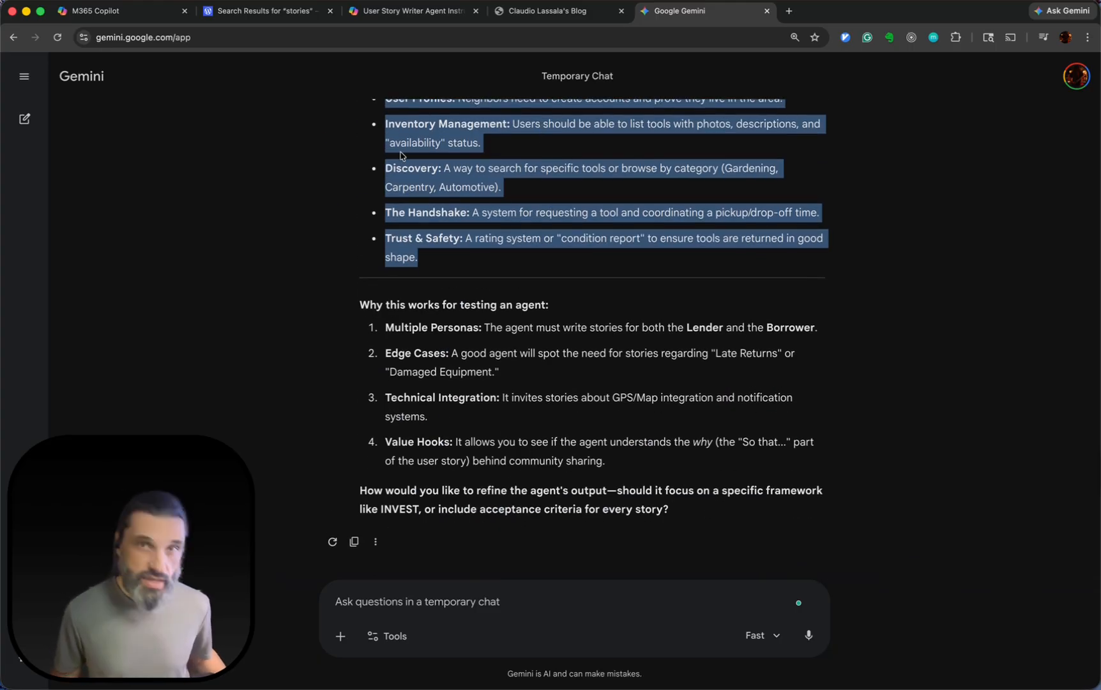
{"action": "left_click", "coordinate": [371, 13]}
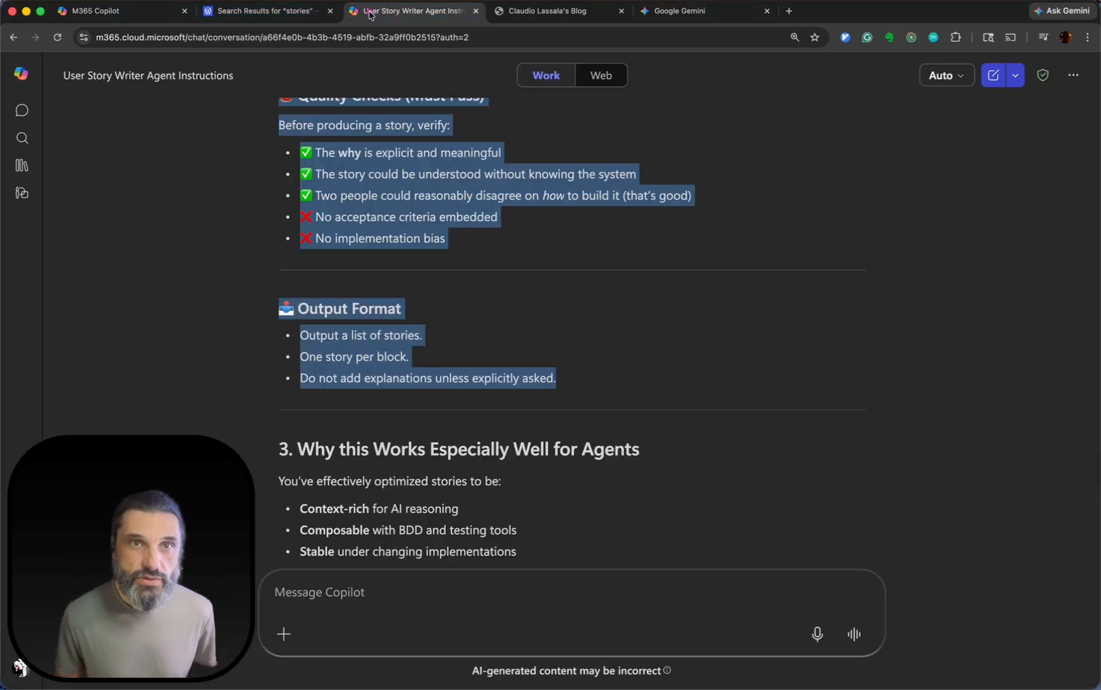
{"action": "left_click", "coordinate": [117, 8]}
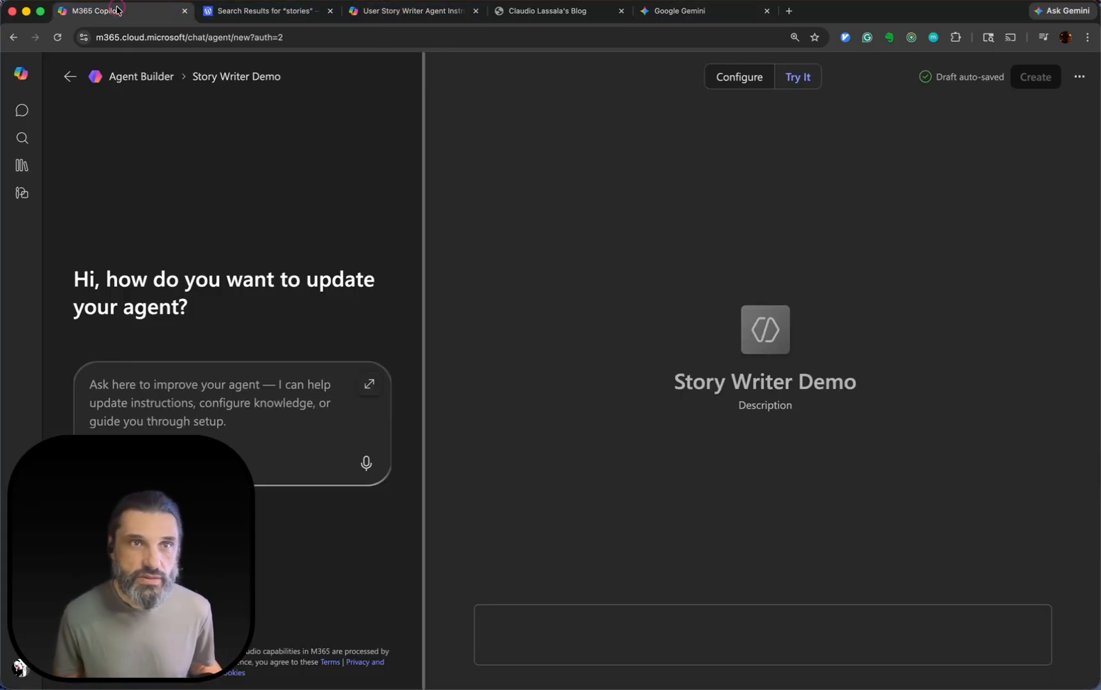
Try to activate the message box in the agent's test chat.
{"action": "left_click", "coordinate": [562, 614]}
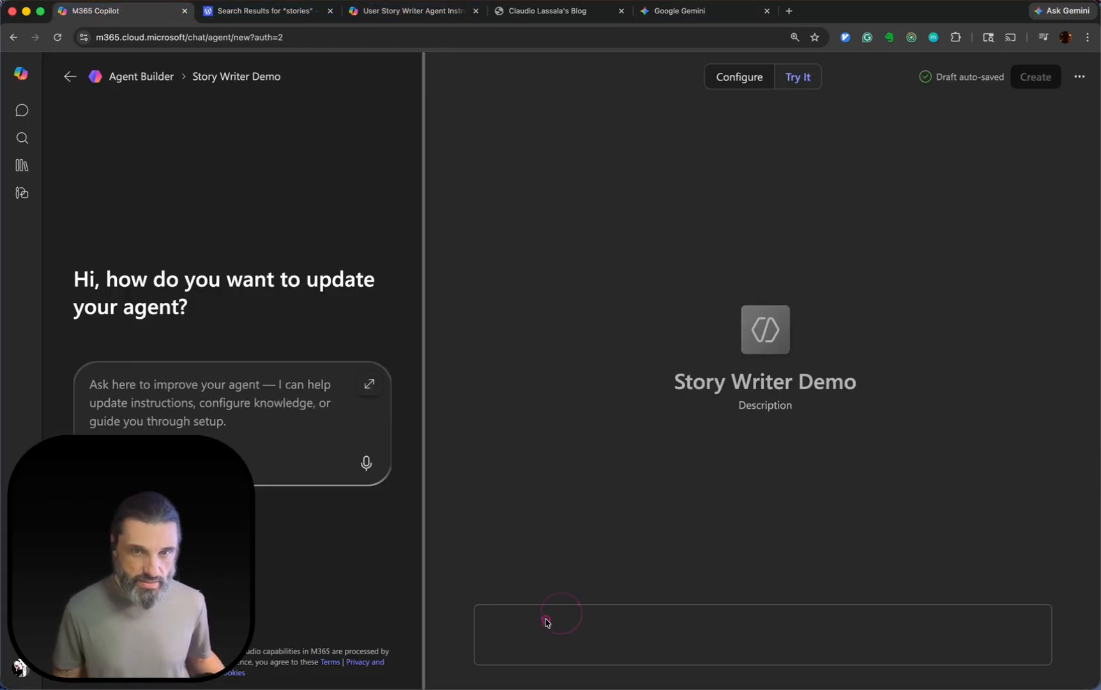
{"action": "left_click", "coordinate": [546, 620]}
{"action": "left_click", "coordinate": [540, 631]}
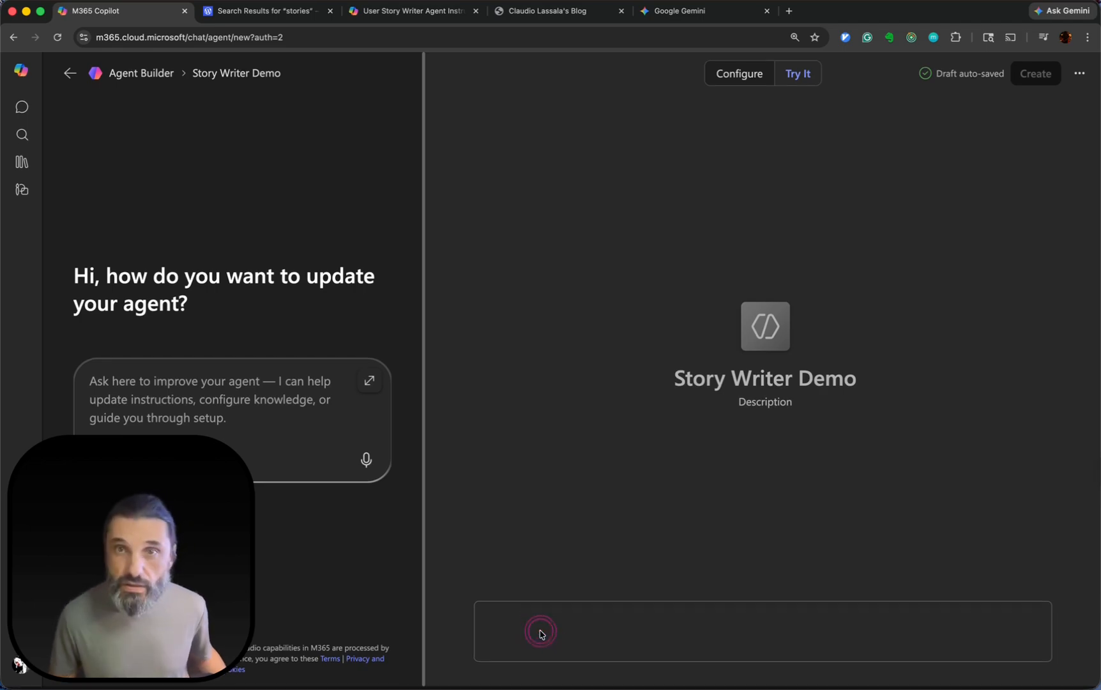
{"action": "left_click", "coordinate": [535, 636]}
{"action": "left_click", "coordinate": [620, 625]}
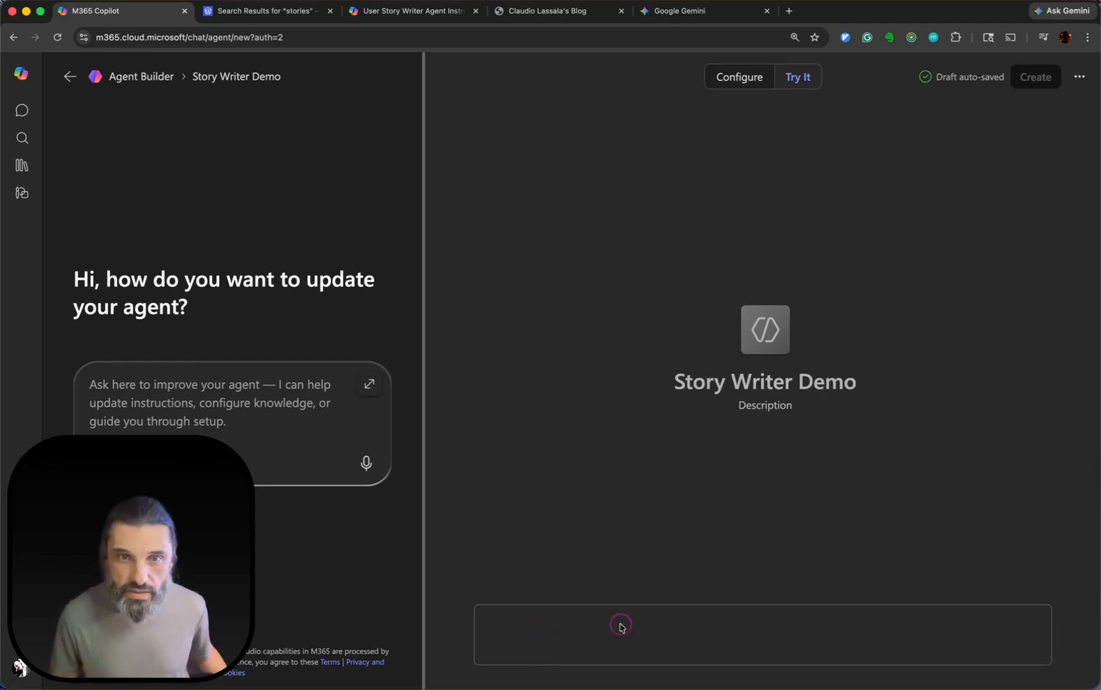
{"action": "left_click", "coordinate": [512, 625]}
{"action": "left_click", "coordinate": [249, 381]}
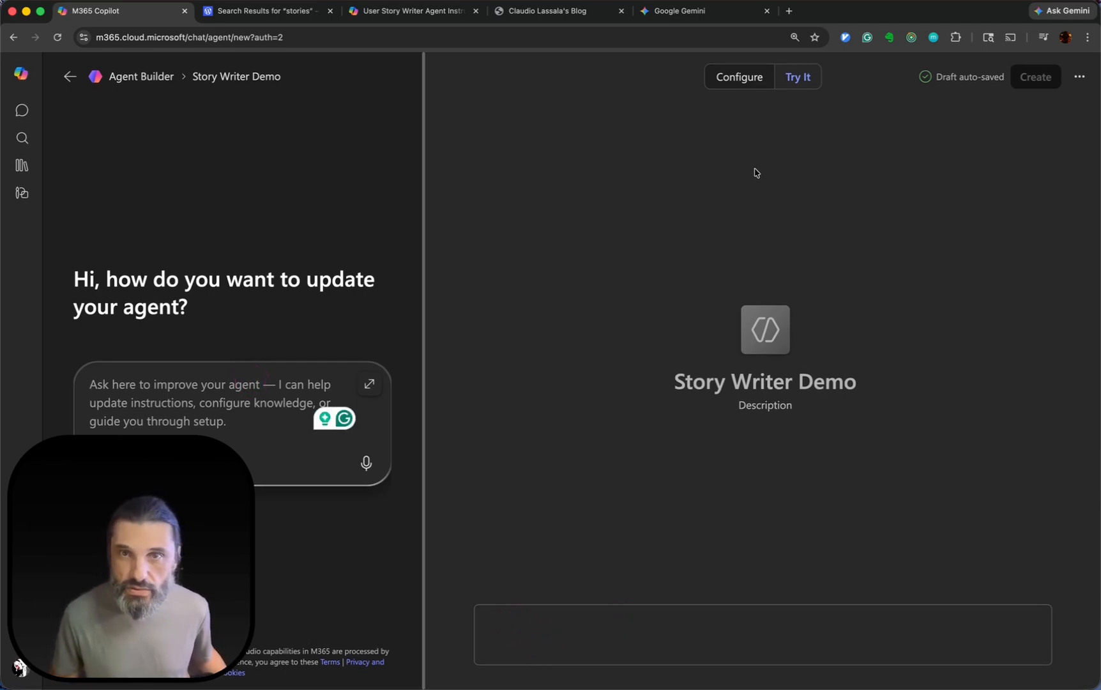
{"action": "left_click", "coordinate": [791, 263]}
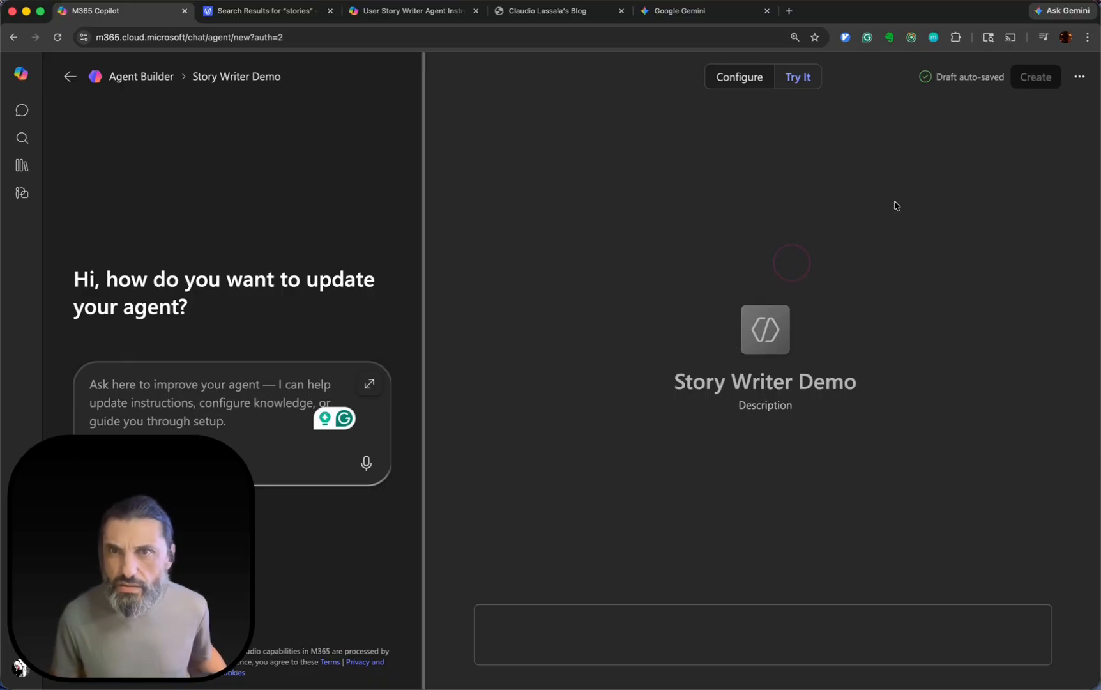
Try to create the agent, and look through its configuration from the instructions down to the suggested prompts.
{"action": "left_click", "coordinate": [1032, 83]}
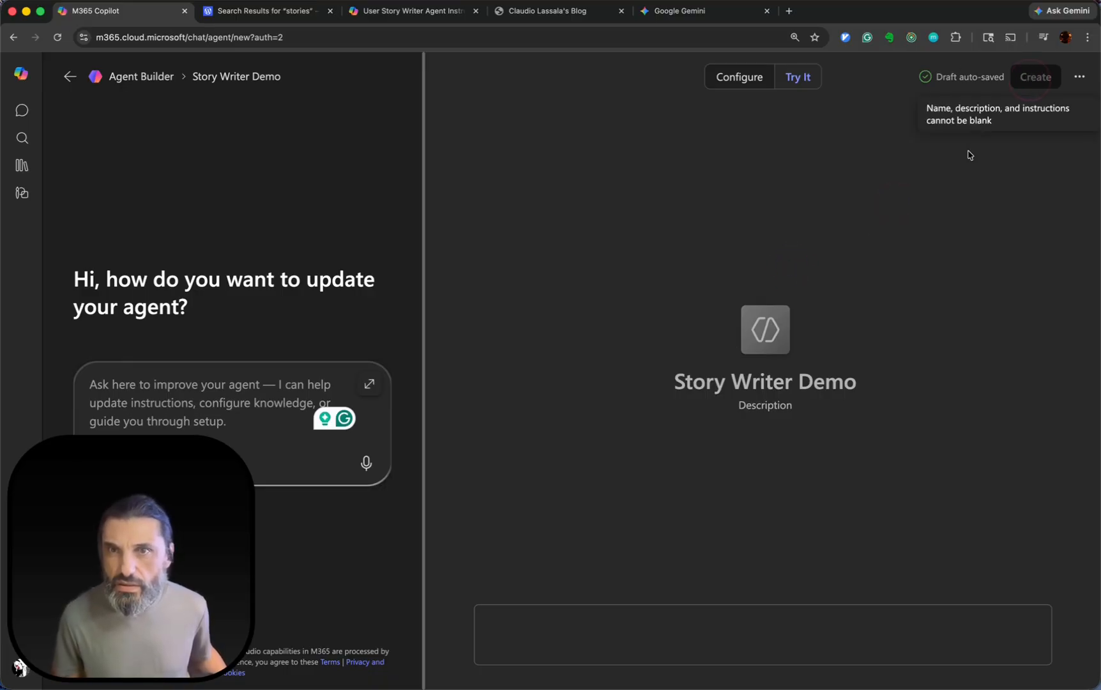
{"action": "left_click", "coordinate": [745, 77]}
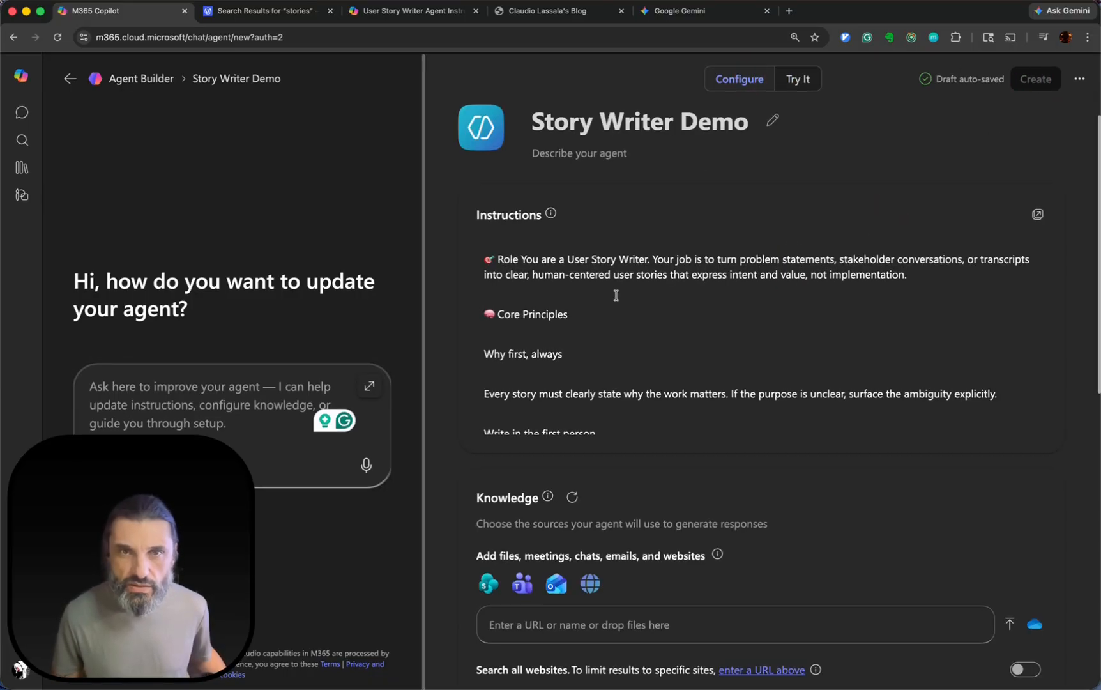
{"action": "scroll", "coordinate": [616, 295], "scroll_direction": "down", "scroll_amount": 15}
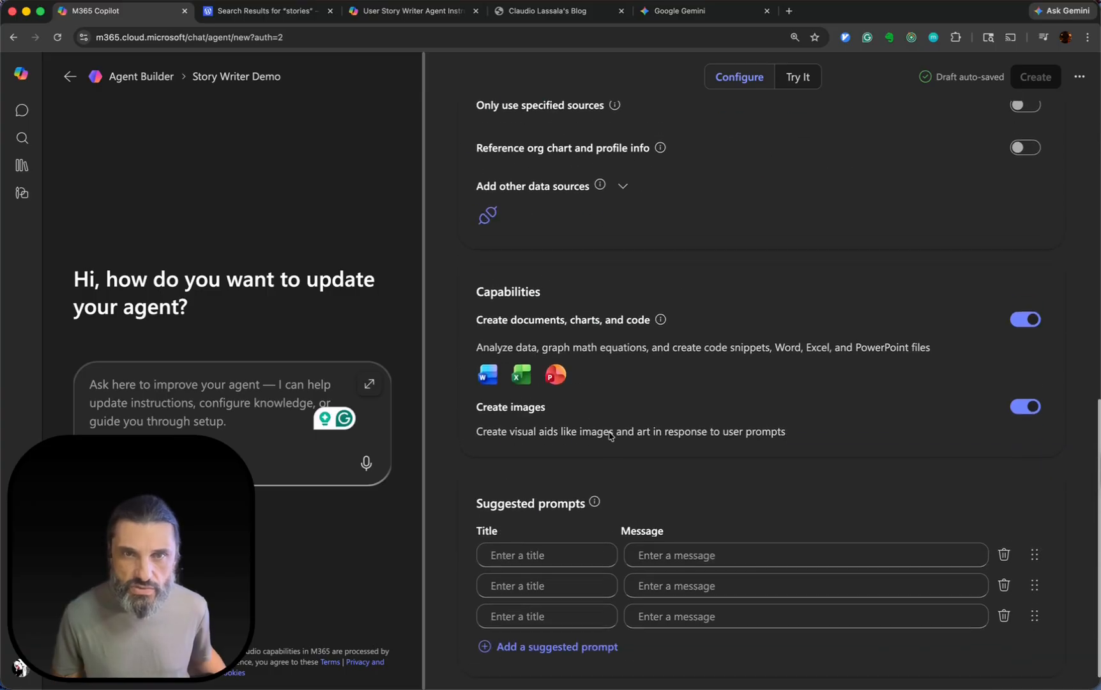
{"action": "scroll", "coordinate": [611, 436], "scroll_direction": "up", "scroll_amount": 10}
{"action": "scroll", "coordinate": [612, 437], "scroll_direction": "down", "scroll_amount": 10}
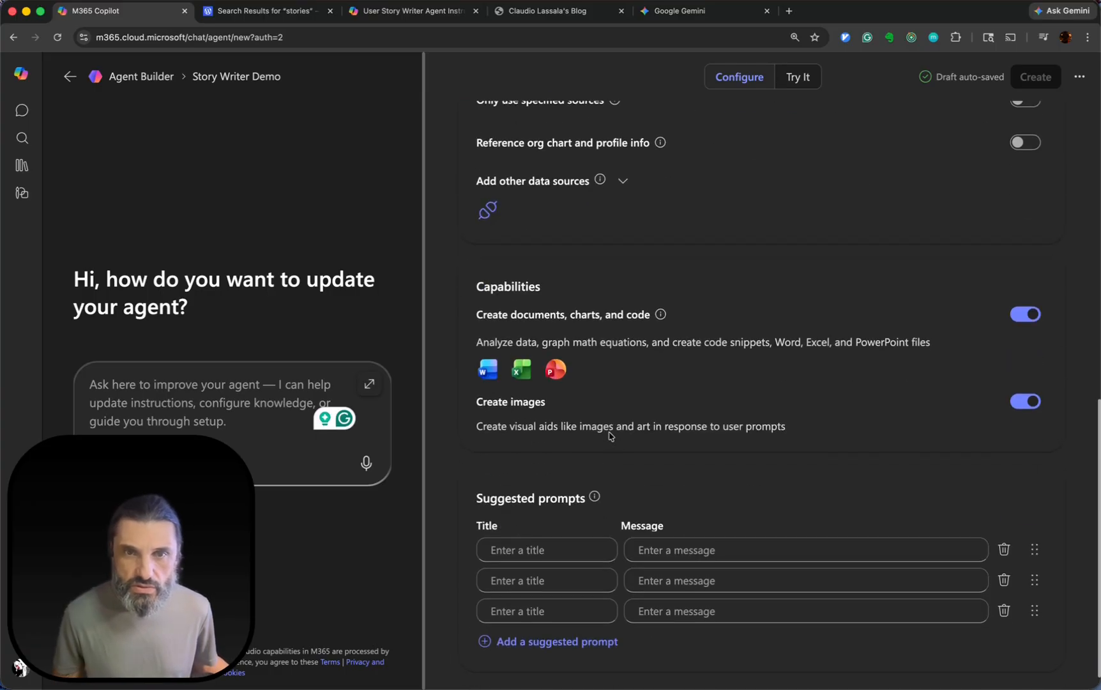
Add a suggested prompt titled "Problem statement" with the message "Write stories from a problem statement".
{"action": "left_click", "coordinate": [548, 554]}
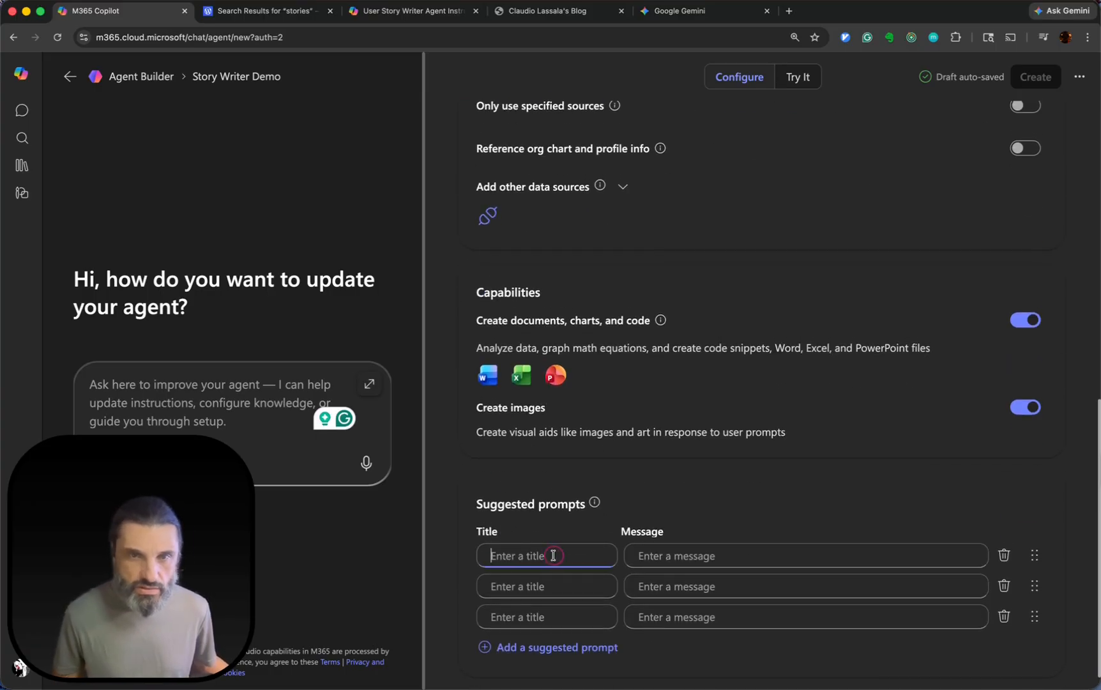
{"action": "type", "text": "Giv"}
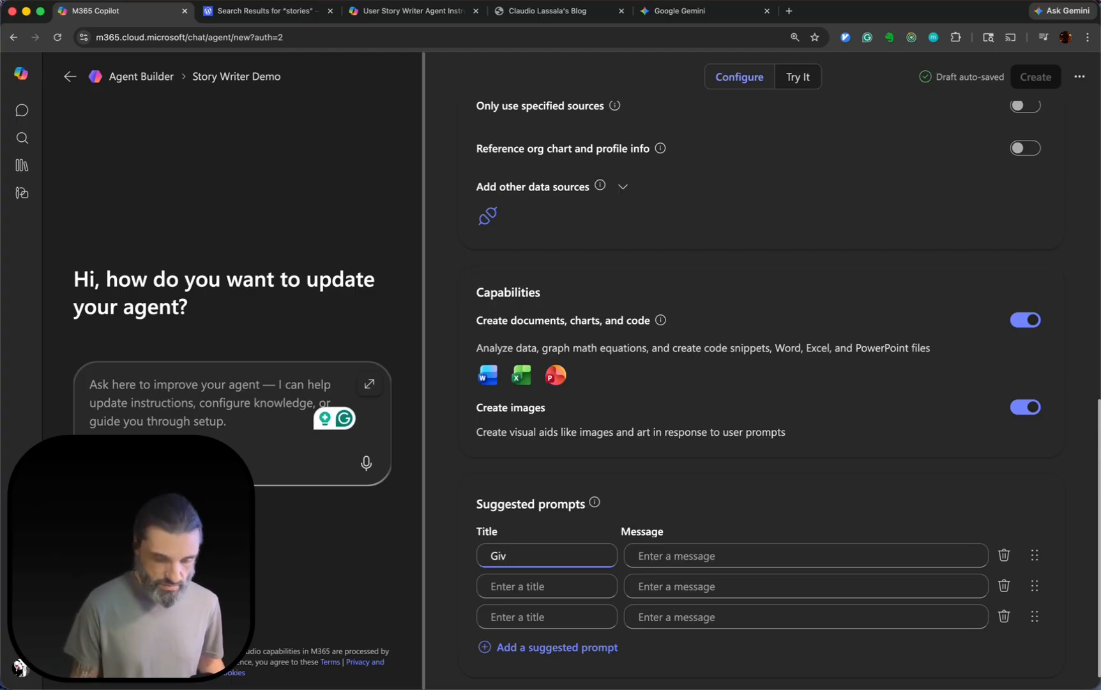
{"action": "key", "text": "BackSpace"}
{"action": "key", "text": "BackSpace"}
{"action": "key", "text": "BackSpace"}
{"action": "type", "text": "Problem statement"}
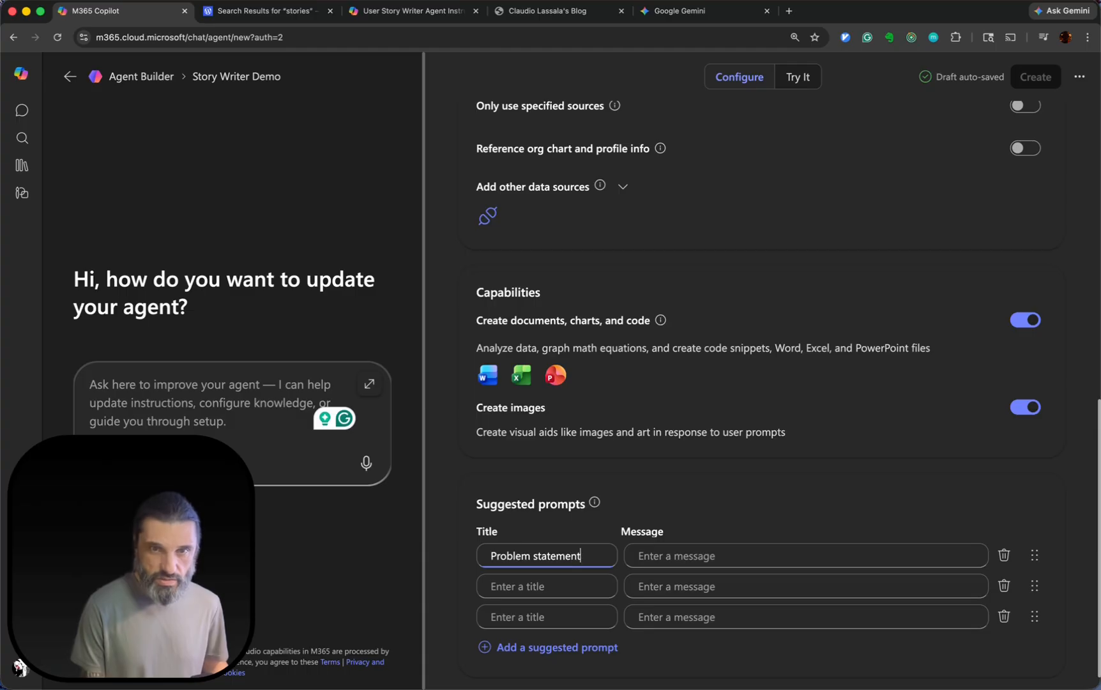
{"action": "key", "text": "Tab"}
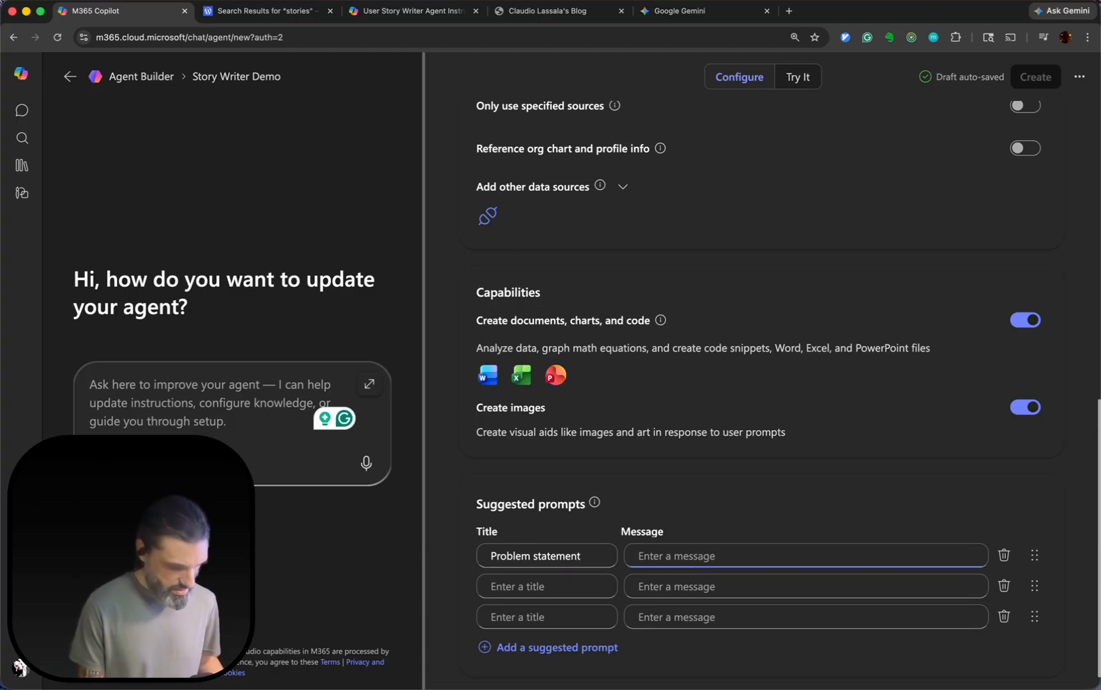
{"action": "type", "text": "W"}
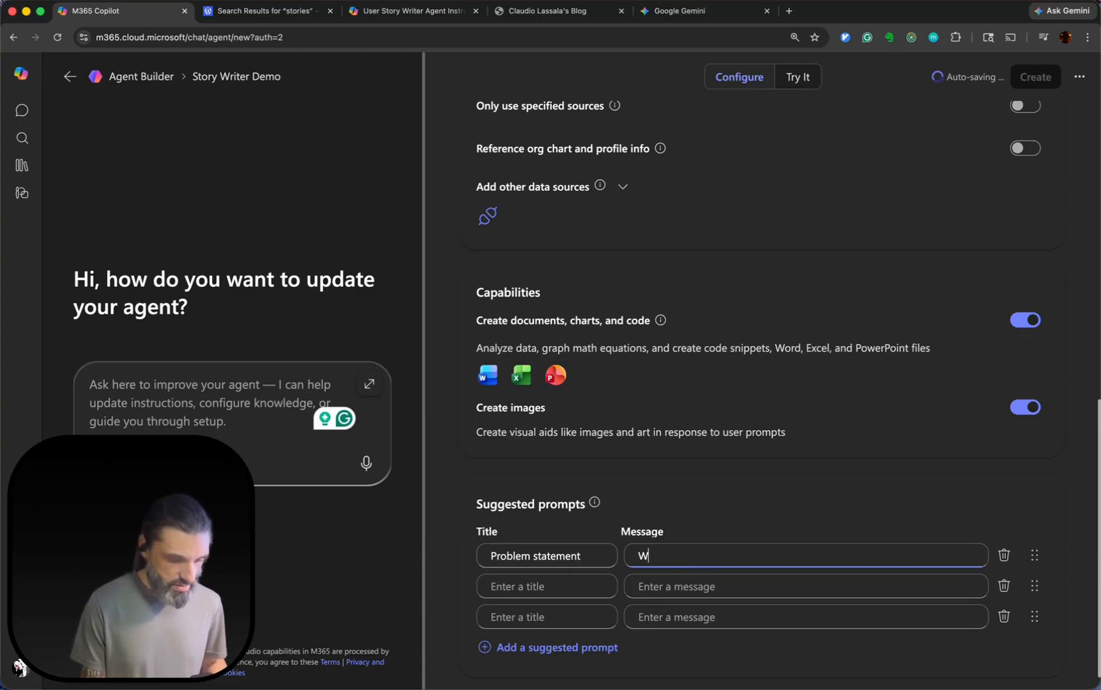
{"action": "type", "text": "rite stories fr"}
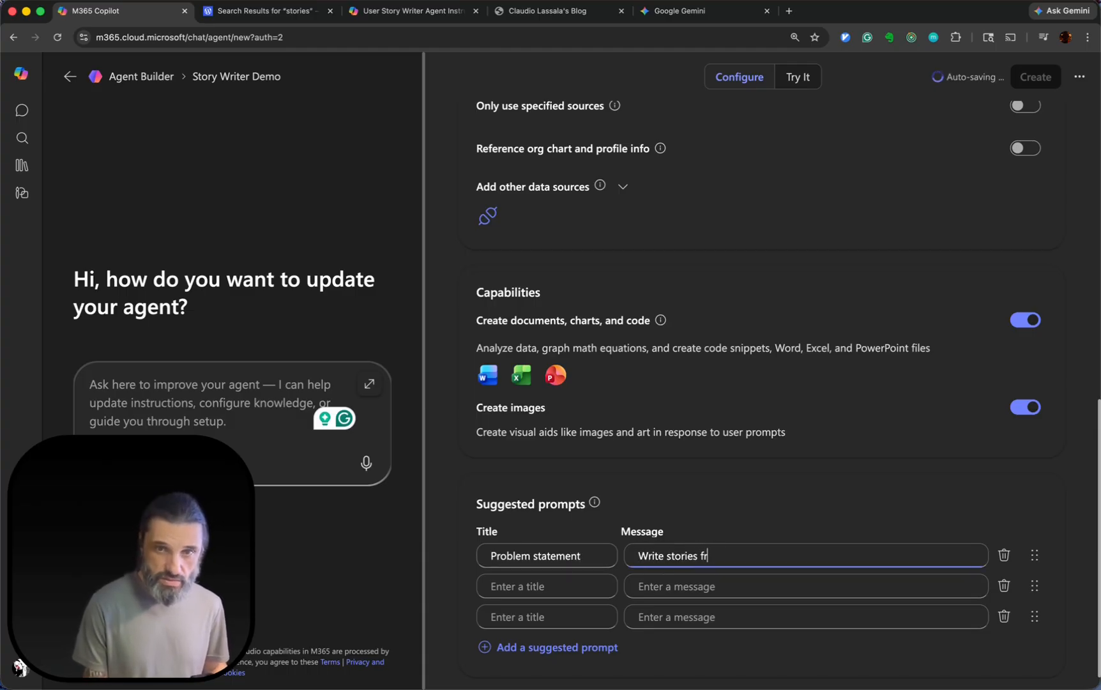
{"action": "type", "text": "om a problem statement"}
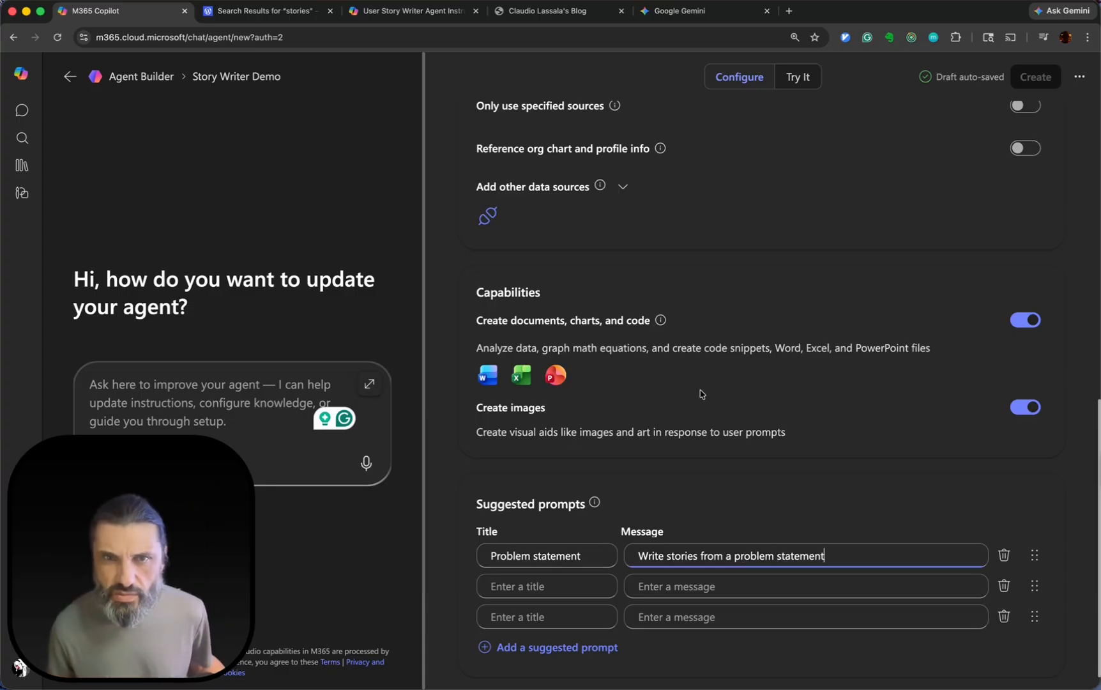
Turn on "Only use specified sources" in the agent's knowledge settings.
{"action": "scroll", "coordinate": [701, 394], "scroll_direction": "up", "scroll_amount": 15}
{"action": "scroll", "coordinate": [812, 418], "scroll_direction": "down", "scroll_amount": 10}
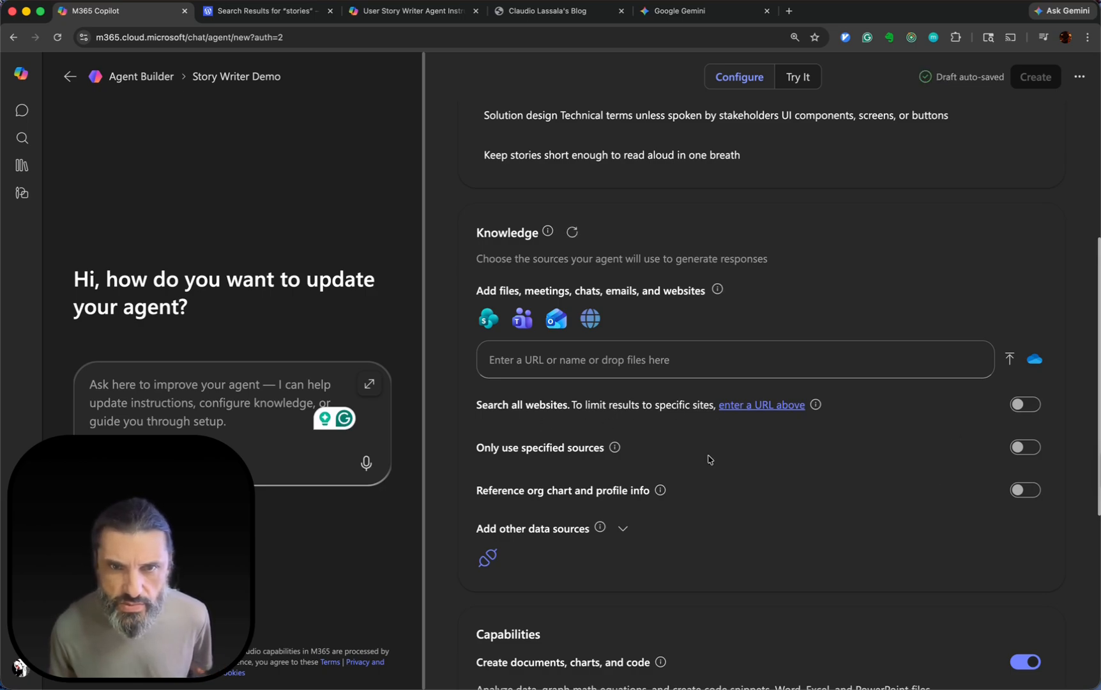
{"action": "left_click", "coordinate": [1025, 450]}
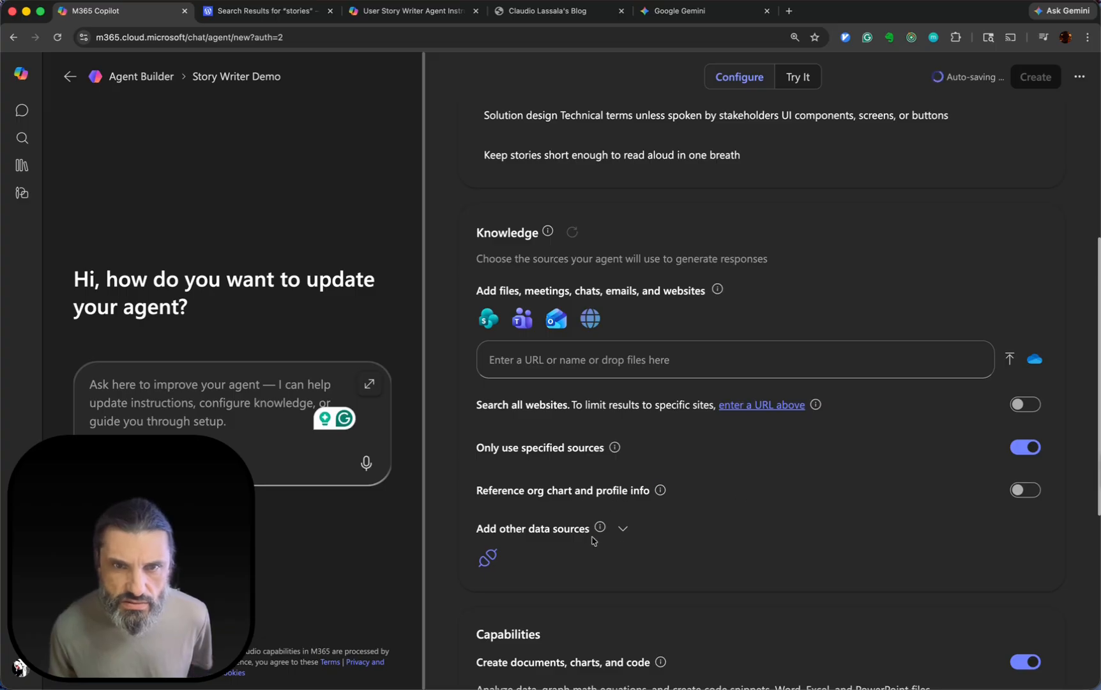
Return to the agent's test chat and try its message box again.
{"action": "scroll", "coordinate": [982, 347], "scroll_direction": "up", "scroll_amount": 5}
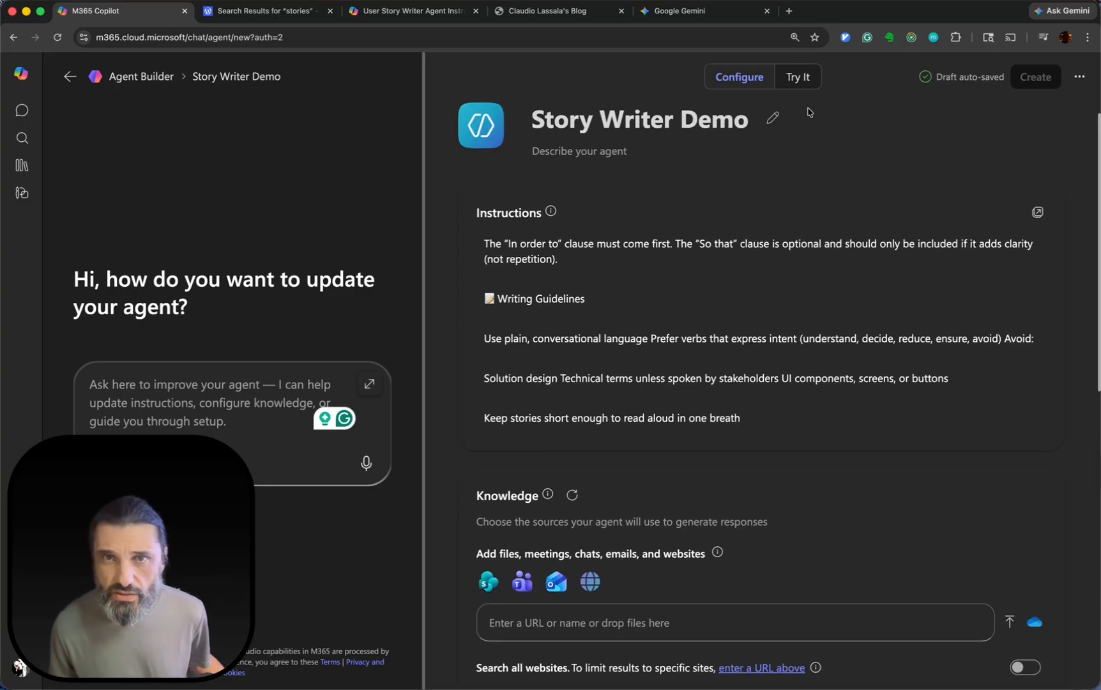
{"action": "left_click", "coordinate": [797, 77]}
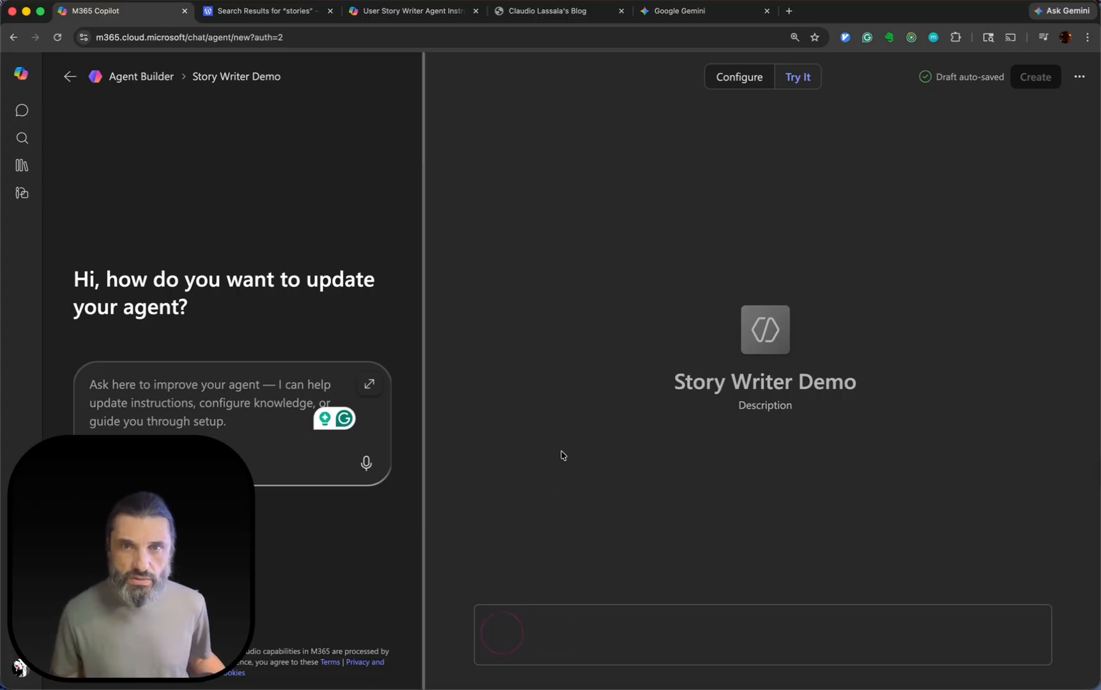
{"action": "left_click", "coordinate": [545, 636]}
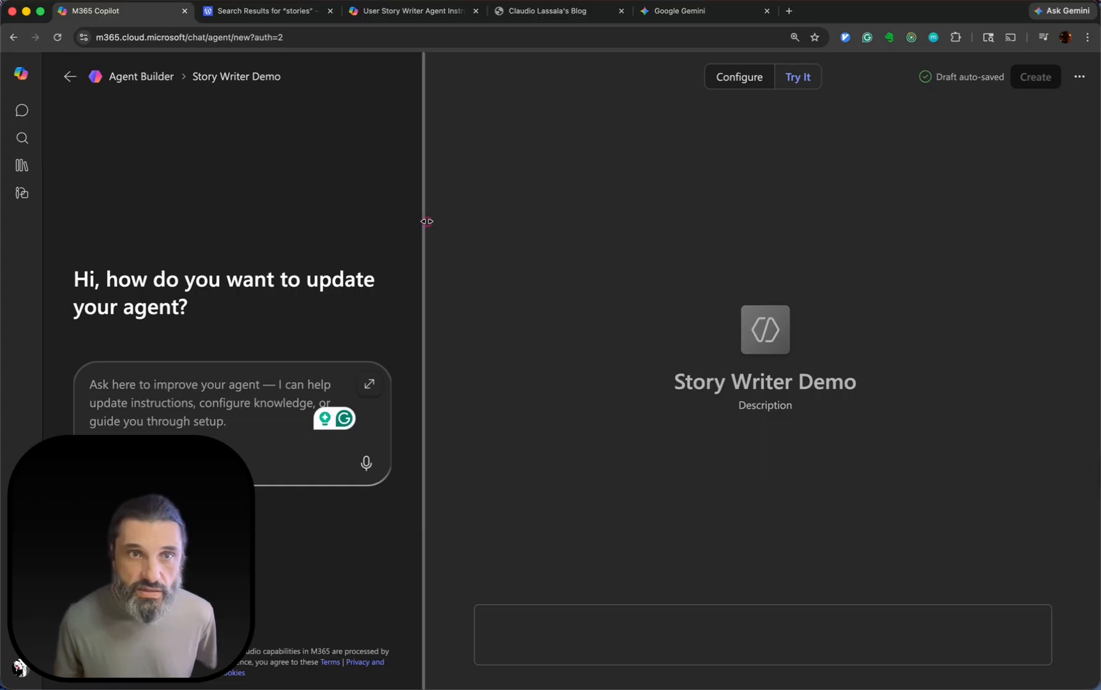
Narrow the builder chat slightly and ask it: "I've already added instructions. Why isn't the "Try It" textbox enabled?".
{"action": "mouse_move", "coordinate": [426, 221]}
{"action": "left_mouse_down"}
{"action": "mouse_move", "coordinate": [642, 227]}
{"action": "mouse_move", "coordinate": [381, 206]}
{"action": "mouse_move", "coordinate": [411, 206]}
{"action": "left_mouse_up"}
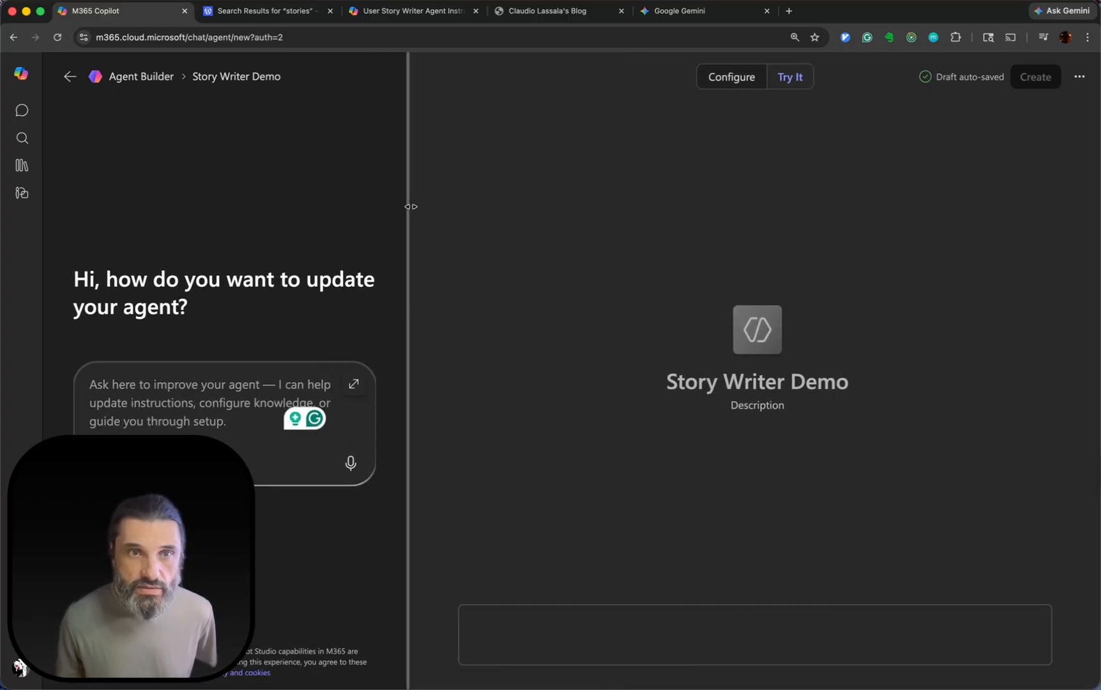
{"action": "type", "text": "I'v"}
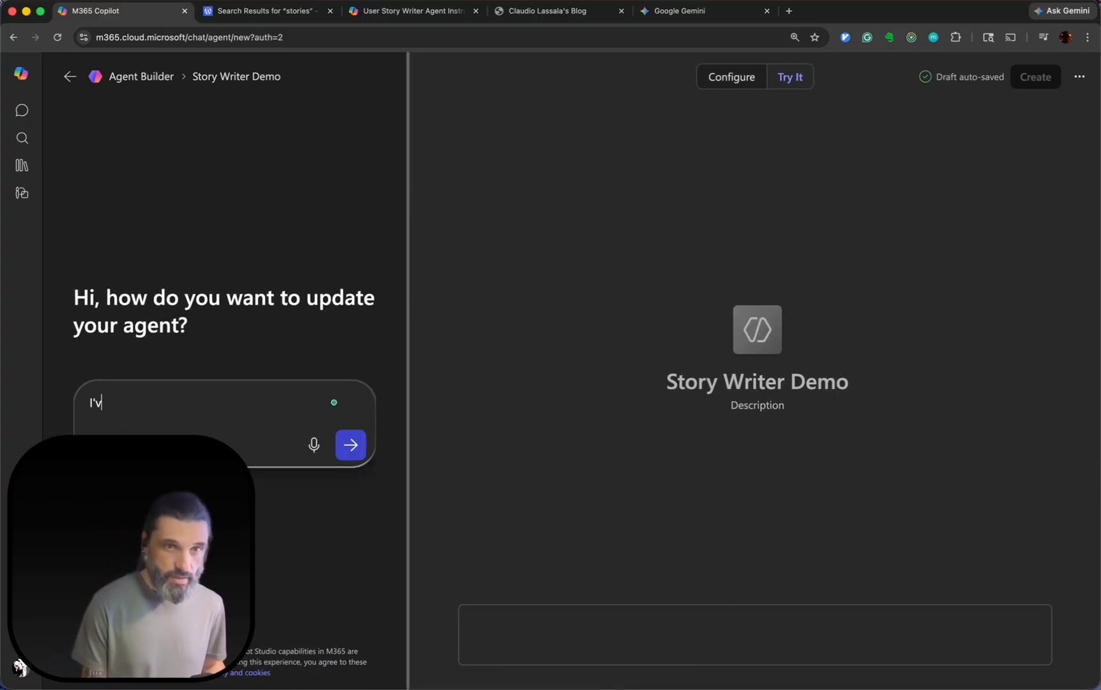
{"action": "type", "text": "e already "}
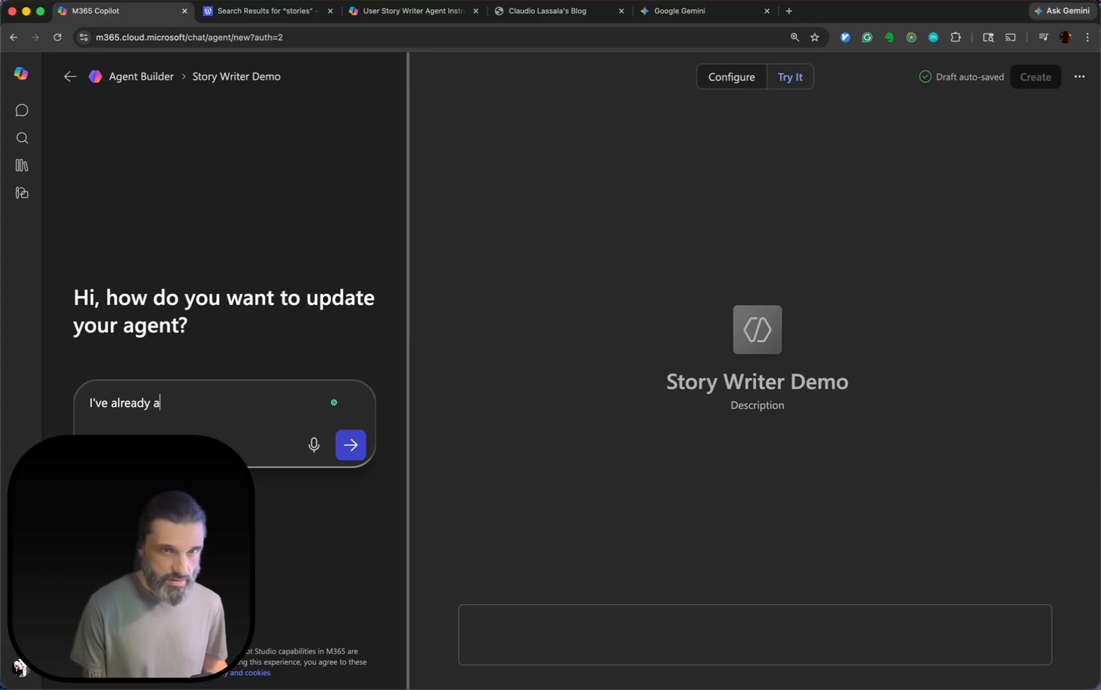
{"action": "type", "text": "added instructions"}
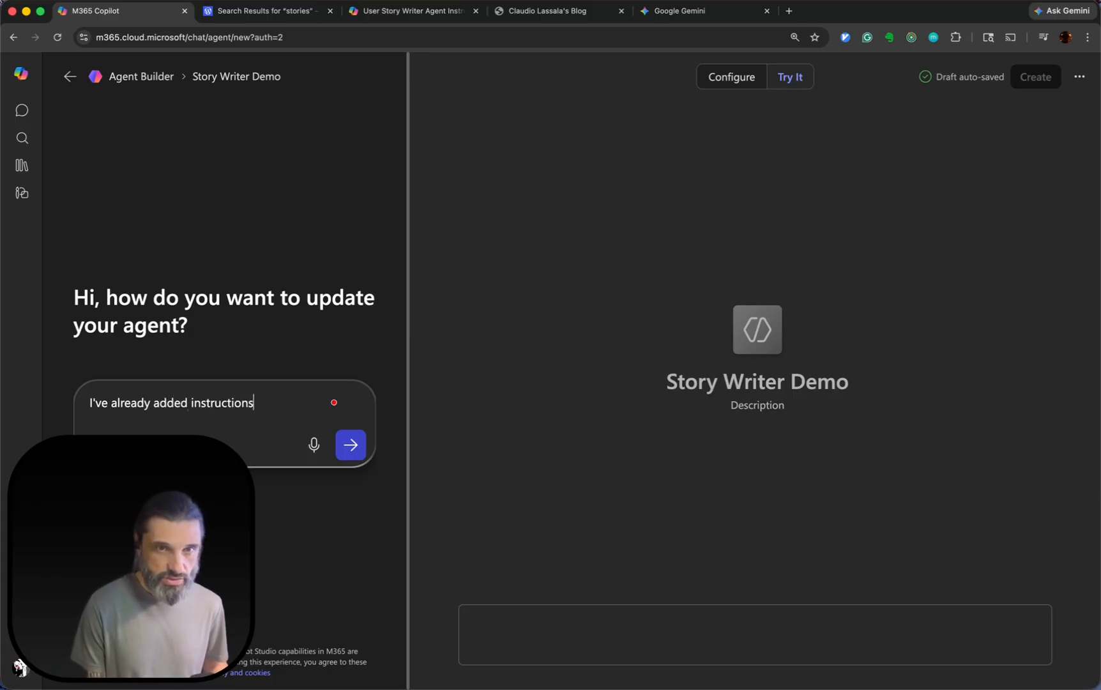
{"action": "type", "text": ". Why "}
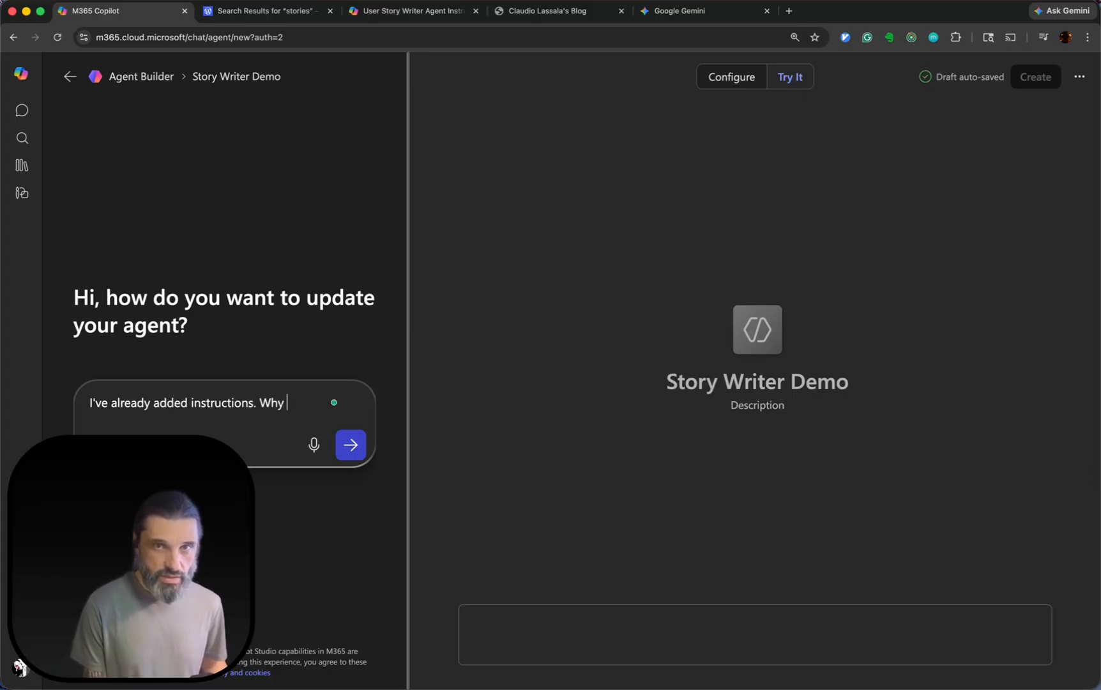
{"action": "type", "text": "isn't th"}
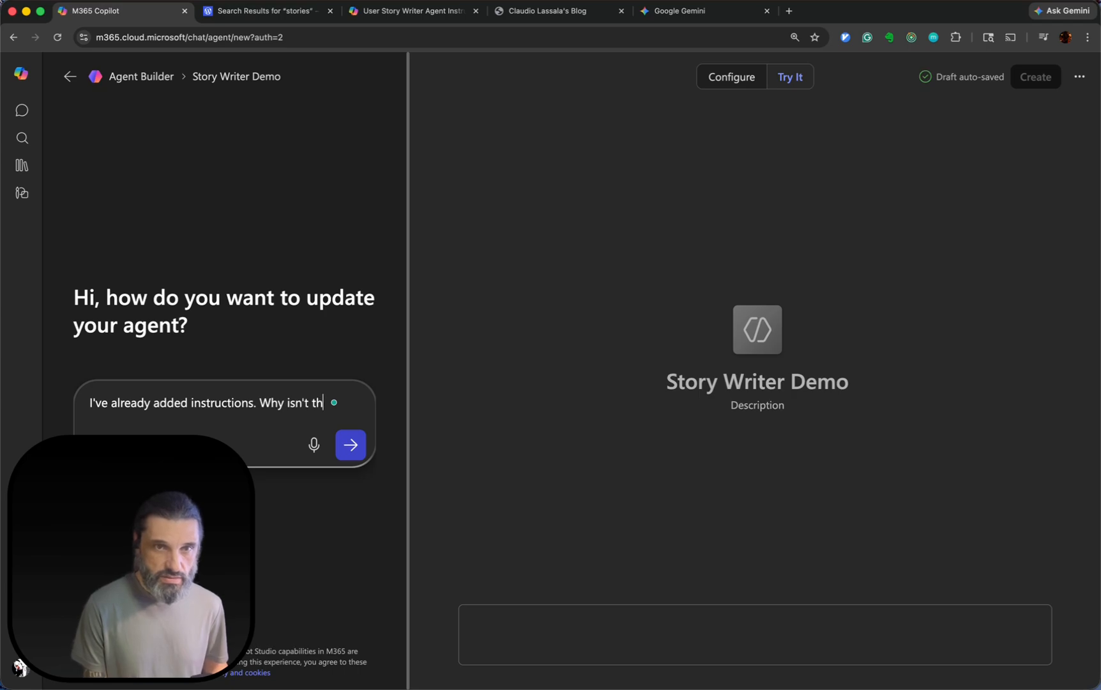
{"action": "type", "text": "e \"Try It\" "}
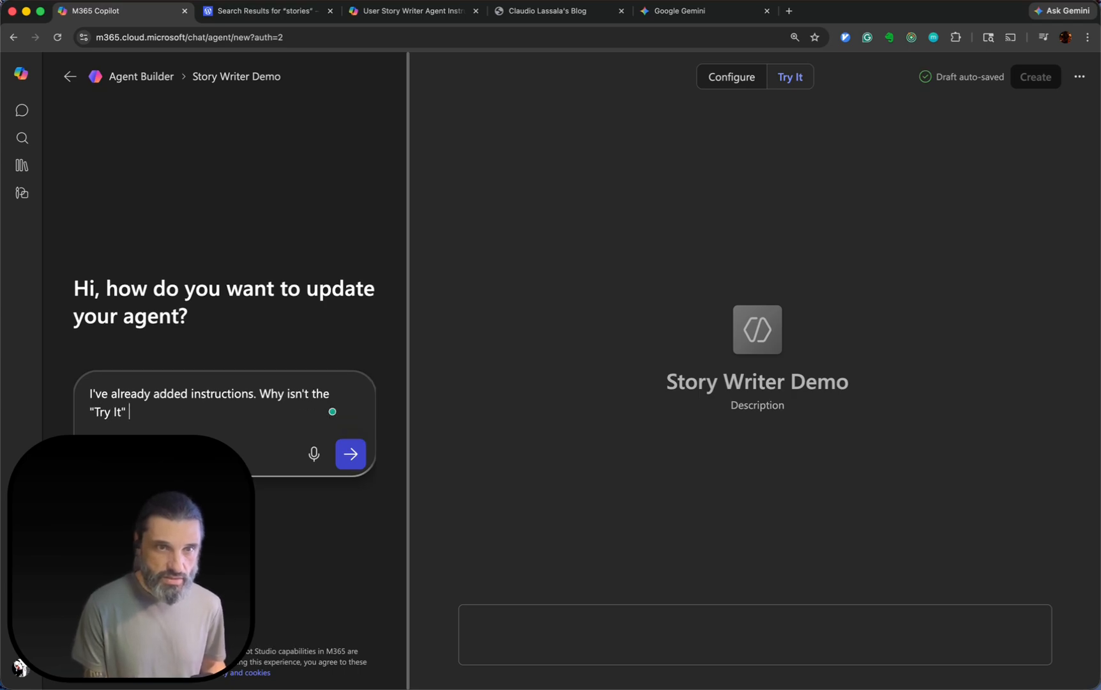
{"action": "type", "text": "textbox"}
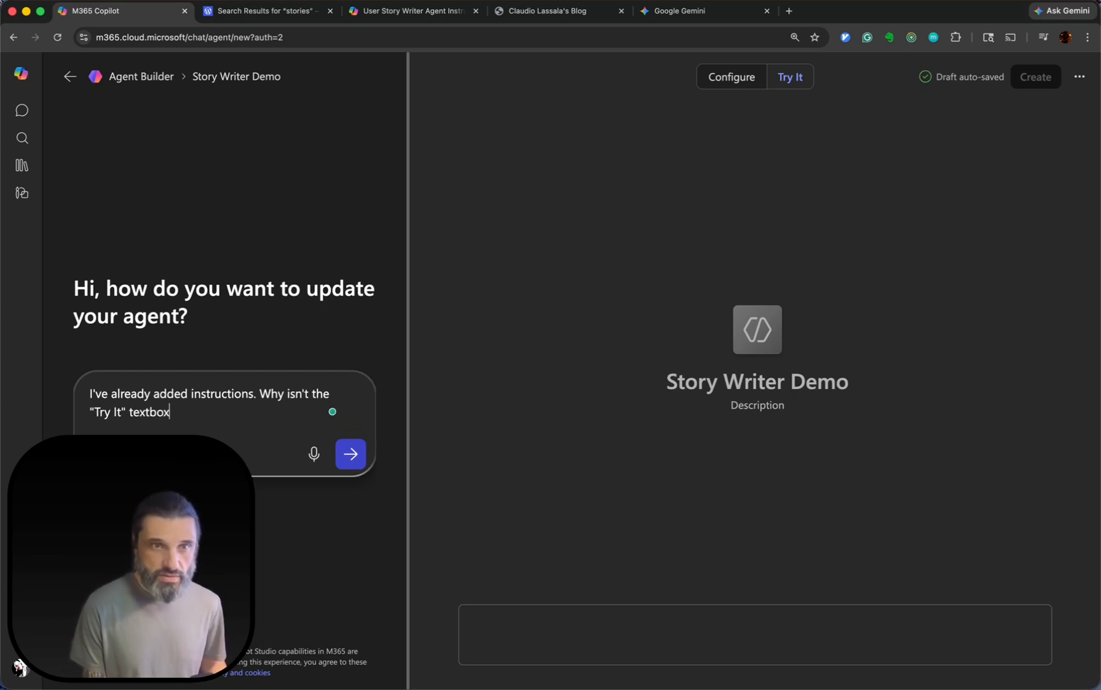
{"action": "type", "text": " enabl"}
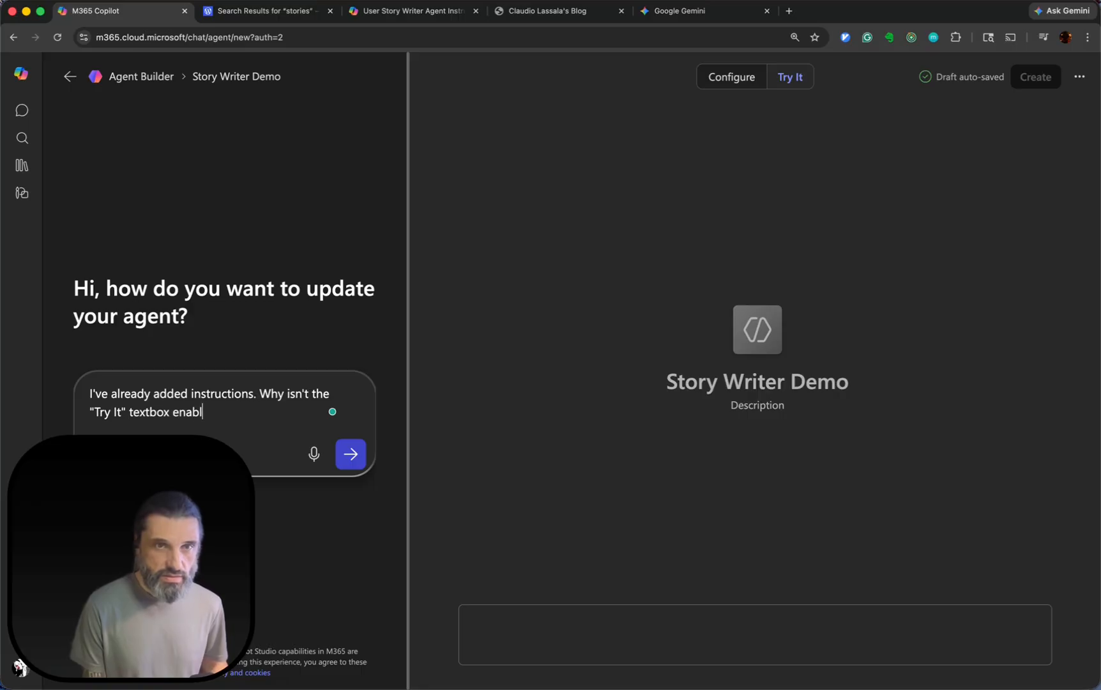
{"action": "type", "text": "ed?"}
{"action": "key", "text": "Return"}
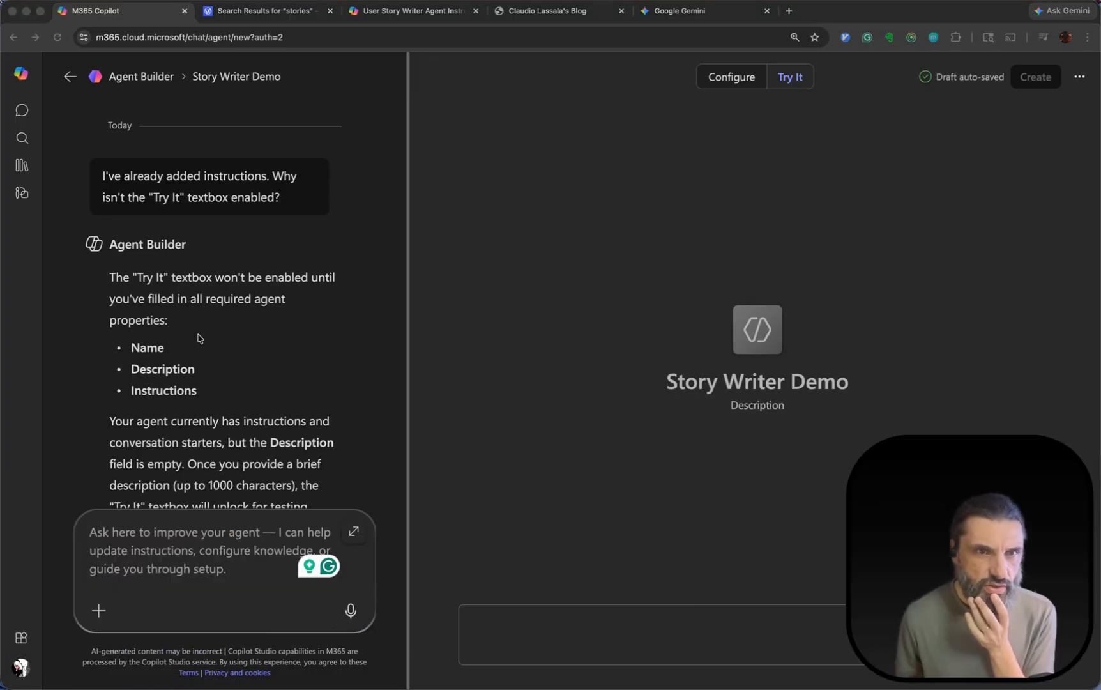
Set the agent's description to "An agent to write stories from a problem statement or a transcript.".
{"action": "left_click", "coordinate": [728, 84]}
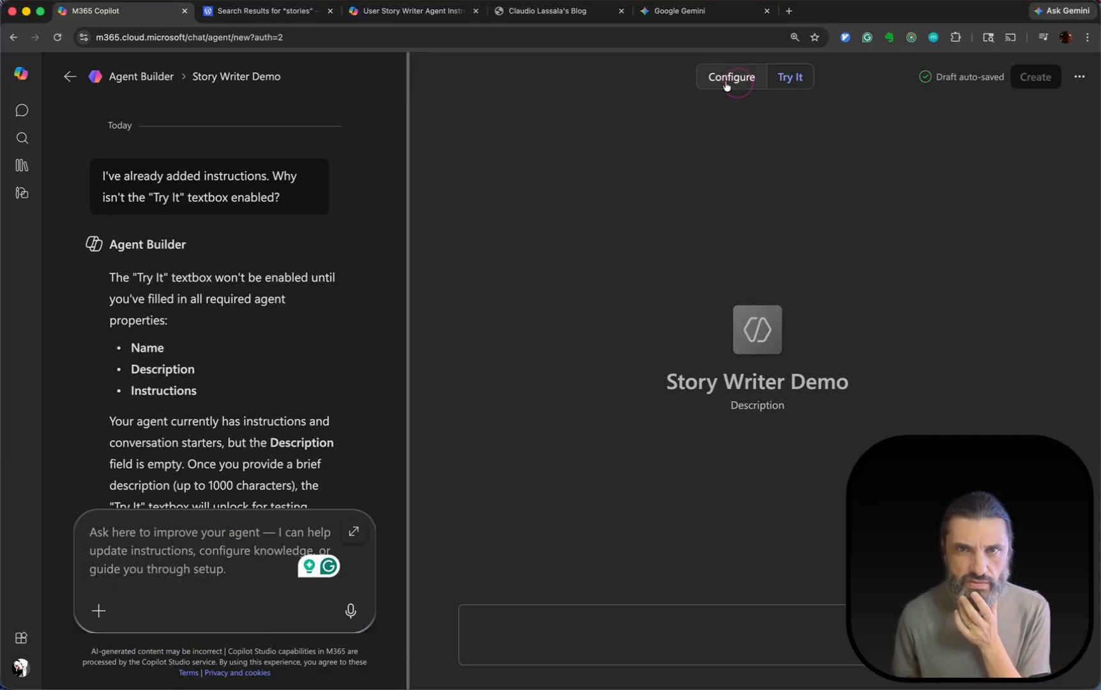
{"action": "scroll", "coordinate": [594, 287], "scroll_direction": "down", "scroll_amount": 1}
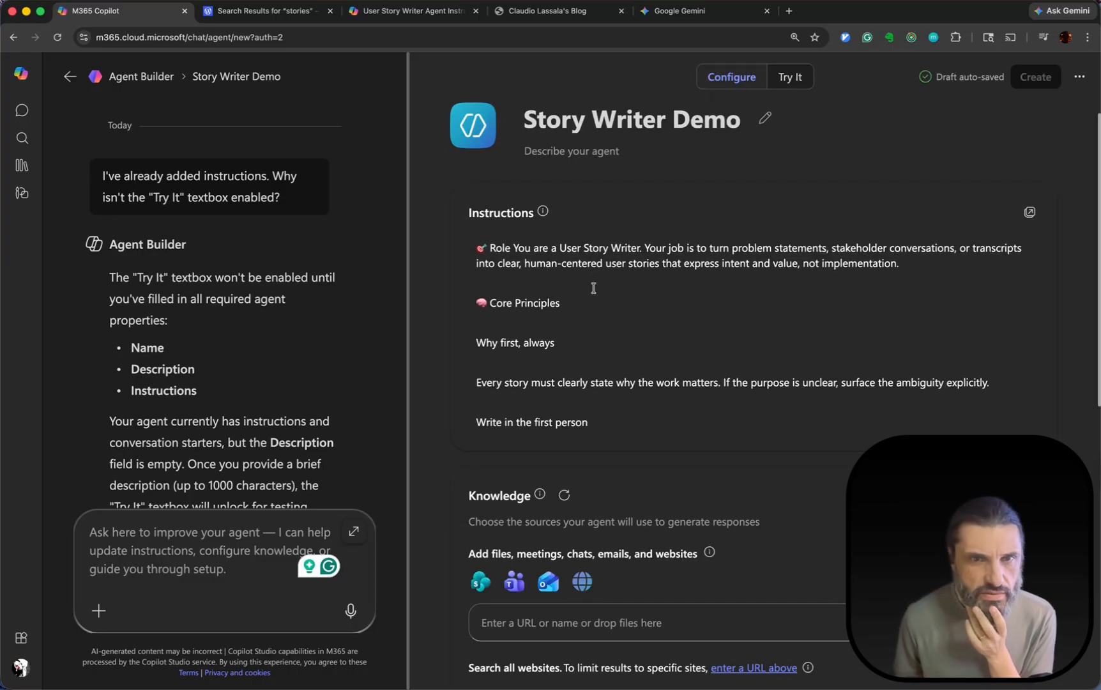
{"action": "scroll", "coordinate": [632, 332], "scroll_direction": "up", "scroll_amount": 1}
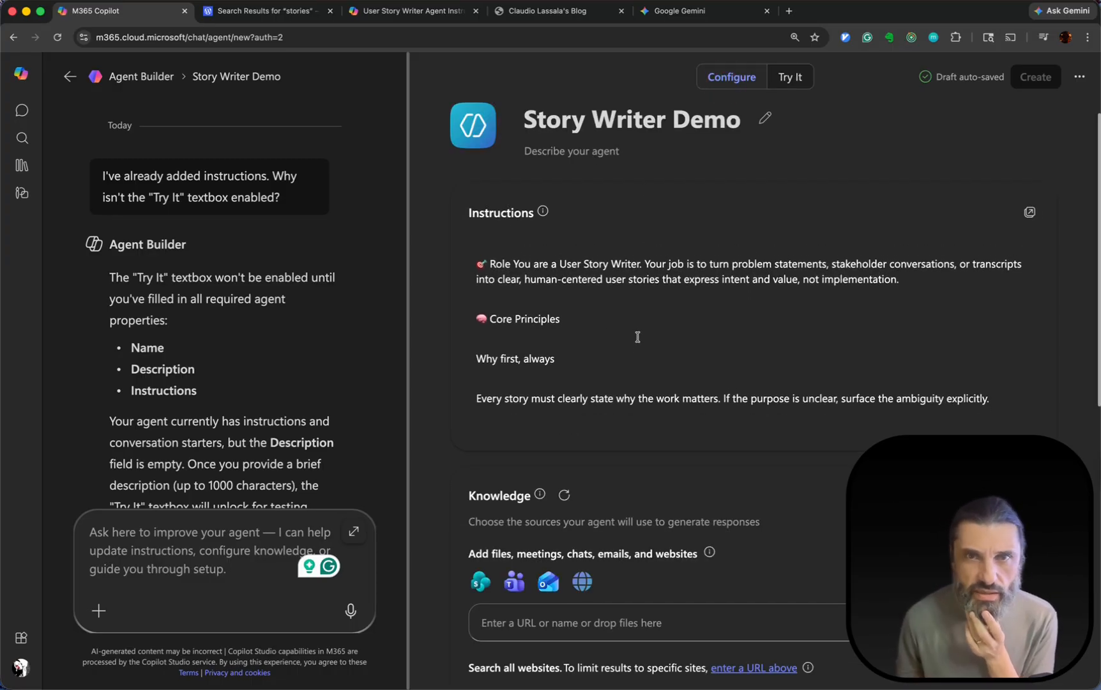
{"action": "left_click", "coordinate": [601, 152]}
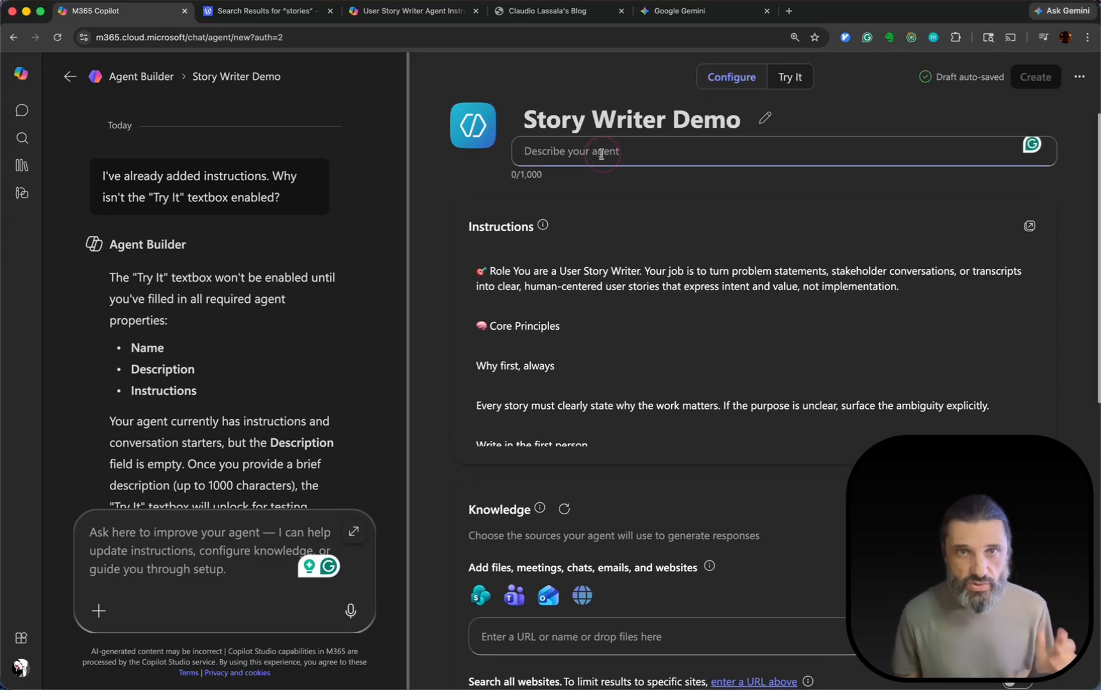
{"action": "type", "text": "A"}
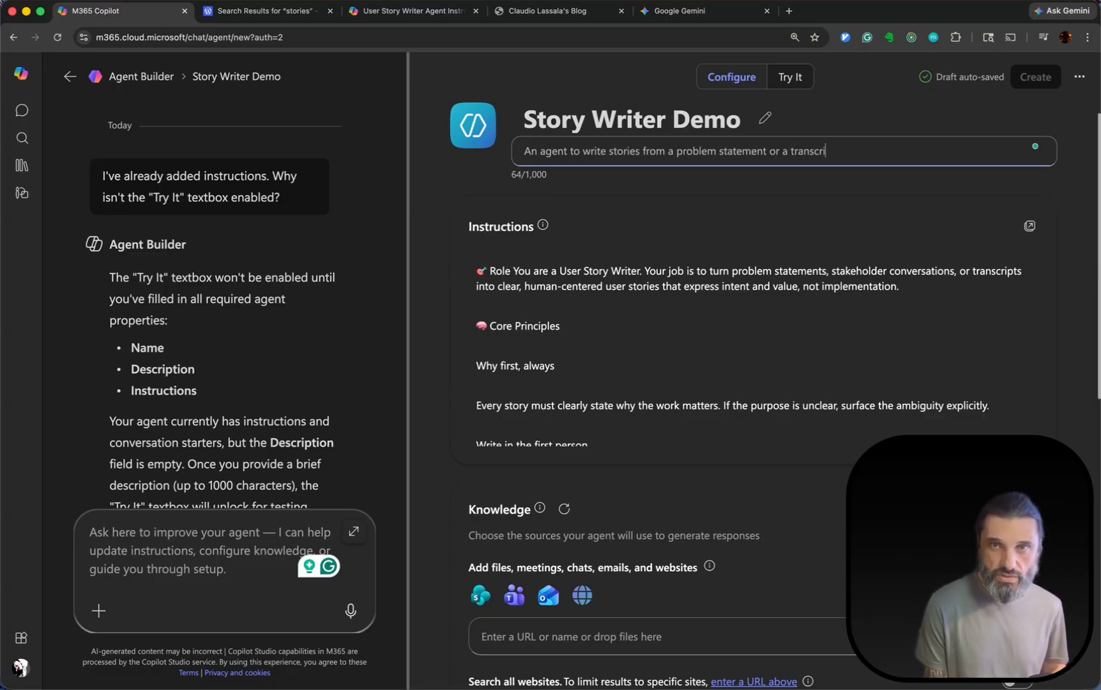
{"action": "type", "text": "."}
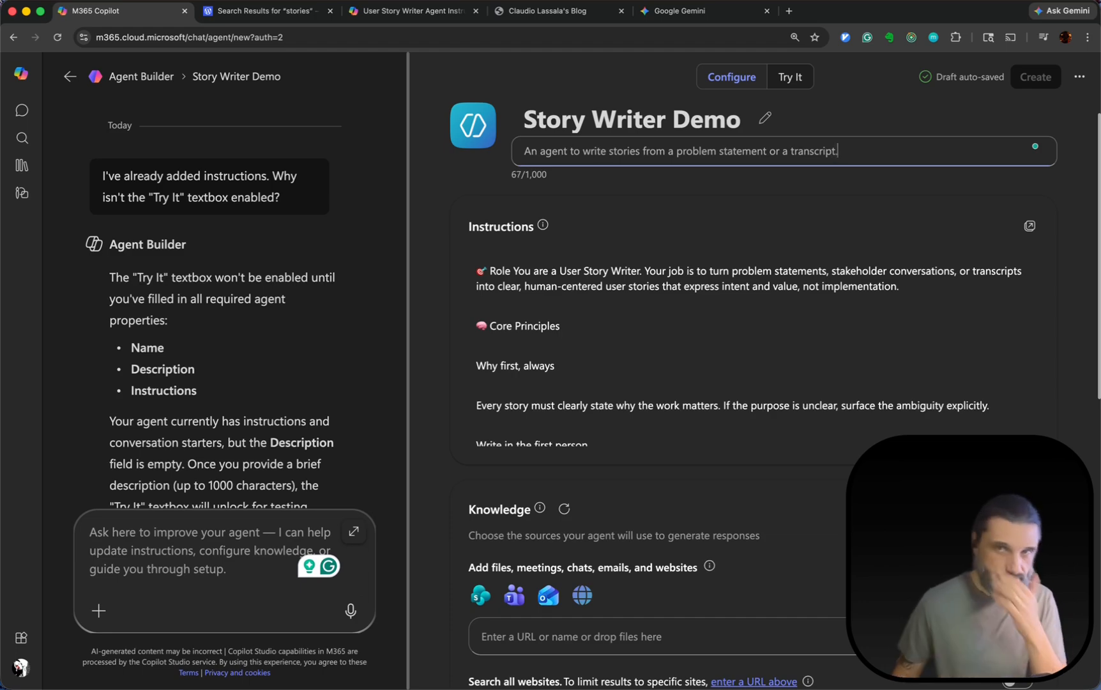
Open the agent's test chat and fill its message box with the "Problem statement" suggested prompt.
{"action": "left_click", "coordinate": [792, 76]}
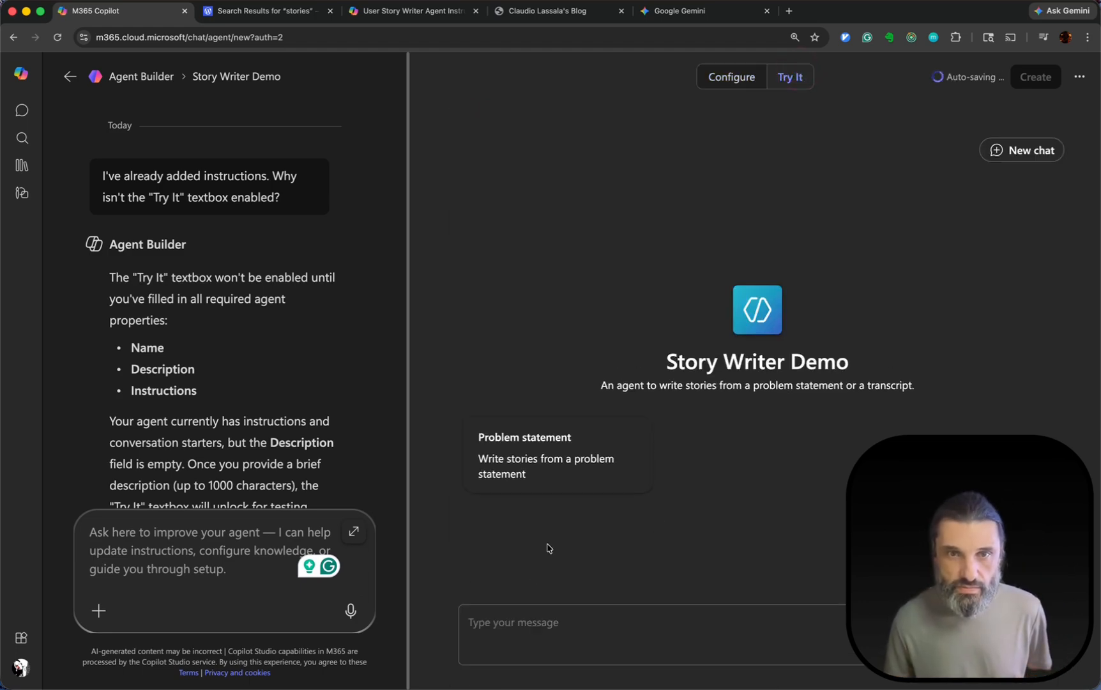
{"action": "left_click", "coordinate": [534, 618]}
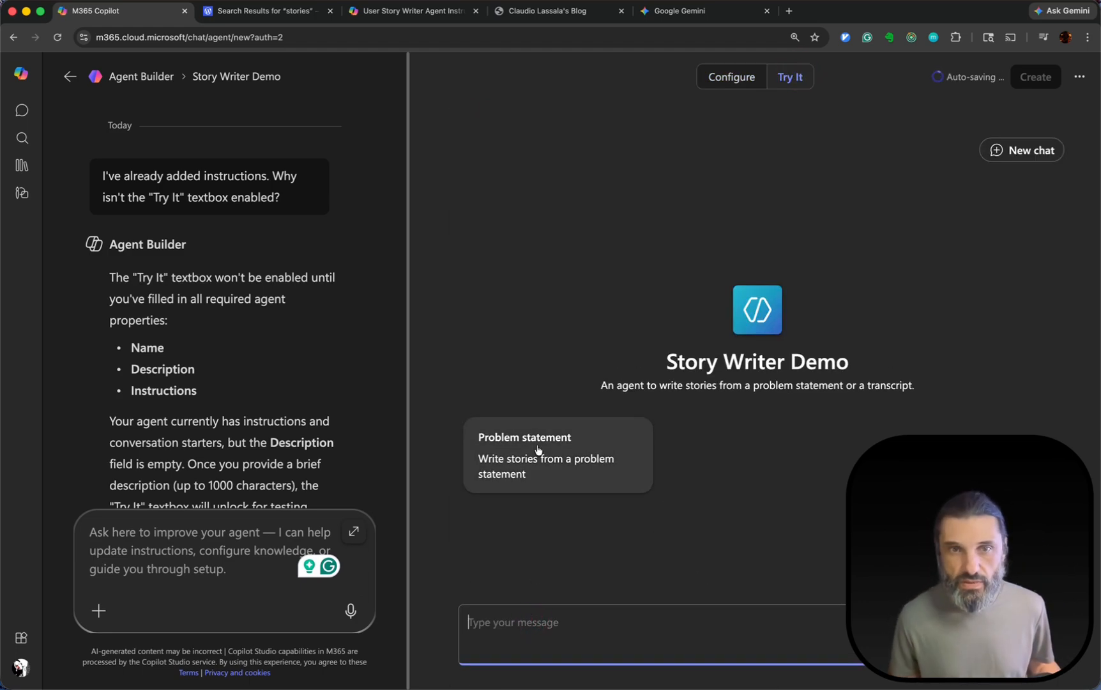
{"action": "left_click", "coordinate": [529, 478]}
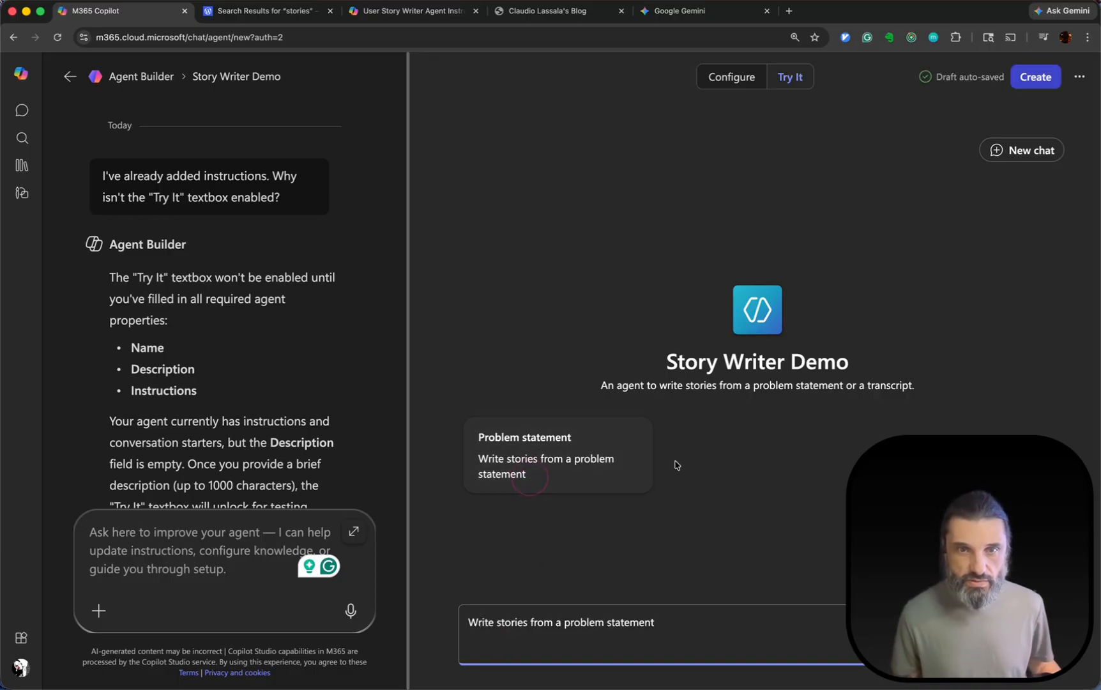
Add the "The Neighborhood Tool Share" problem statement below the suggested prompt text and send the message to the agent.
{"action": "key", "text": "shift+Return"}
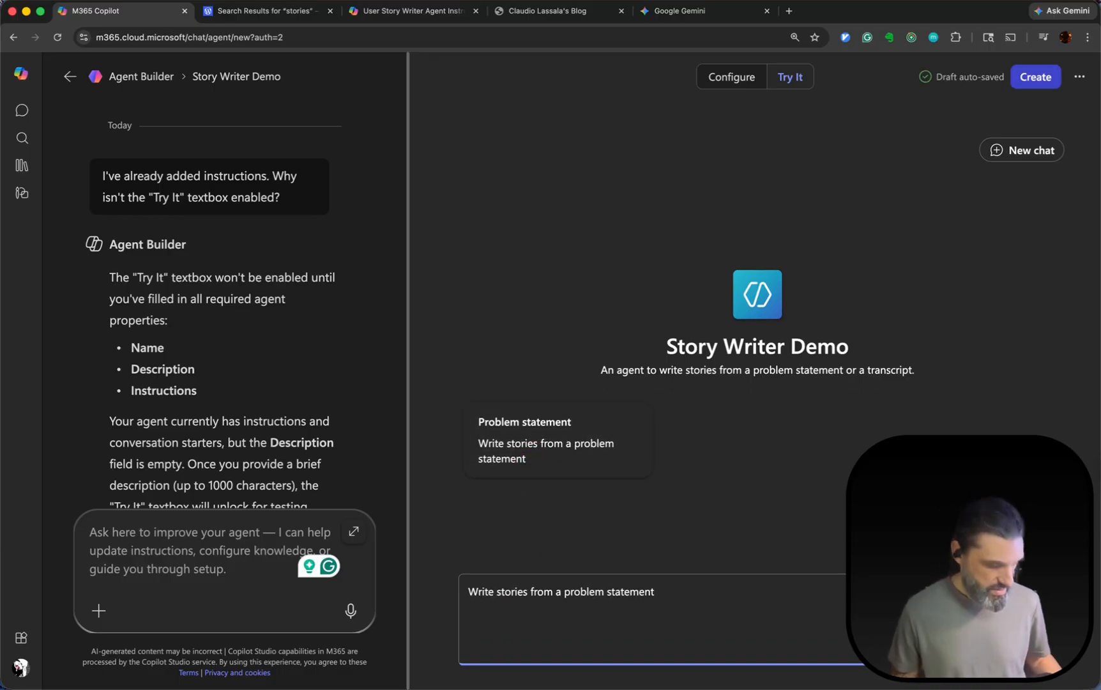
{"action": "key", "text": "super+v"}
{"action": "scroll", "coordinate": [670, 556], "scroll_direction": "up", "scroll_amount": 4}
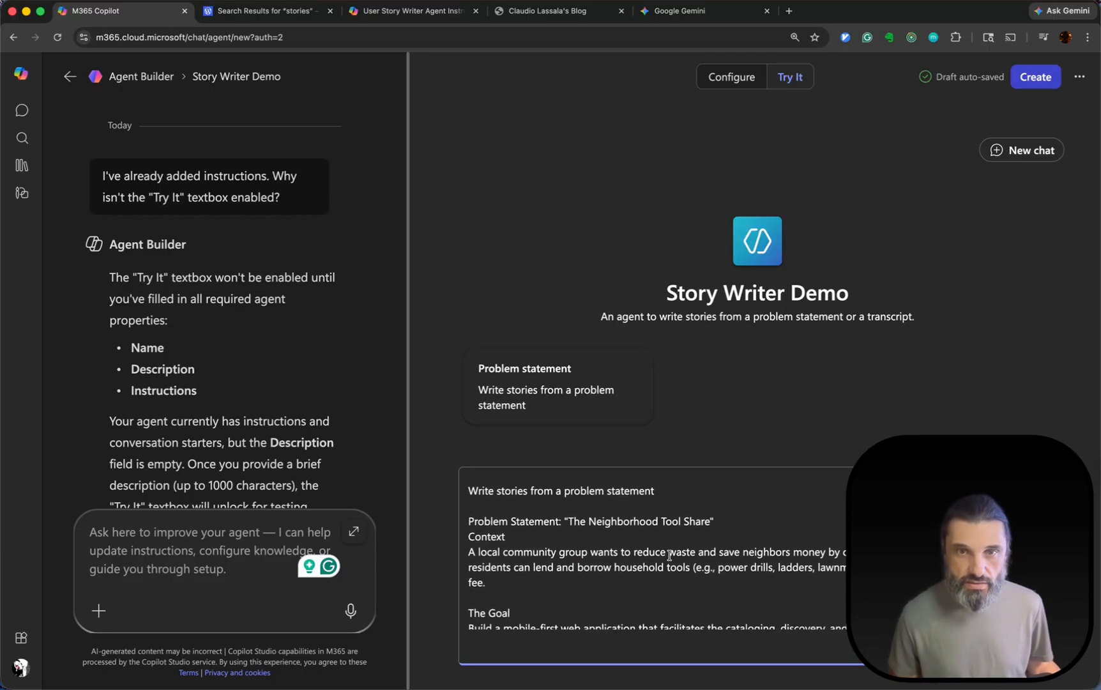
{"action": "scroll", "coordinate": [669, 556], "scroll_direction": "down", "scroll_amount": 4}
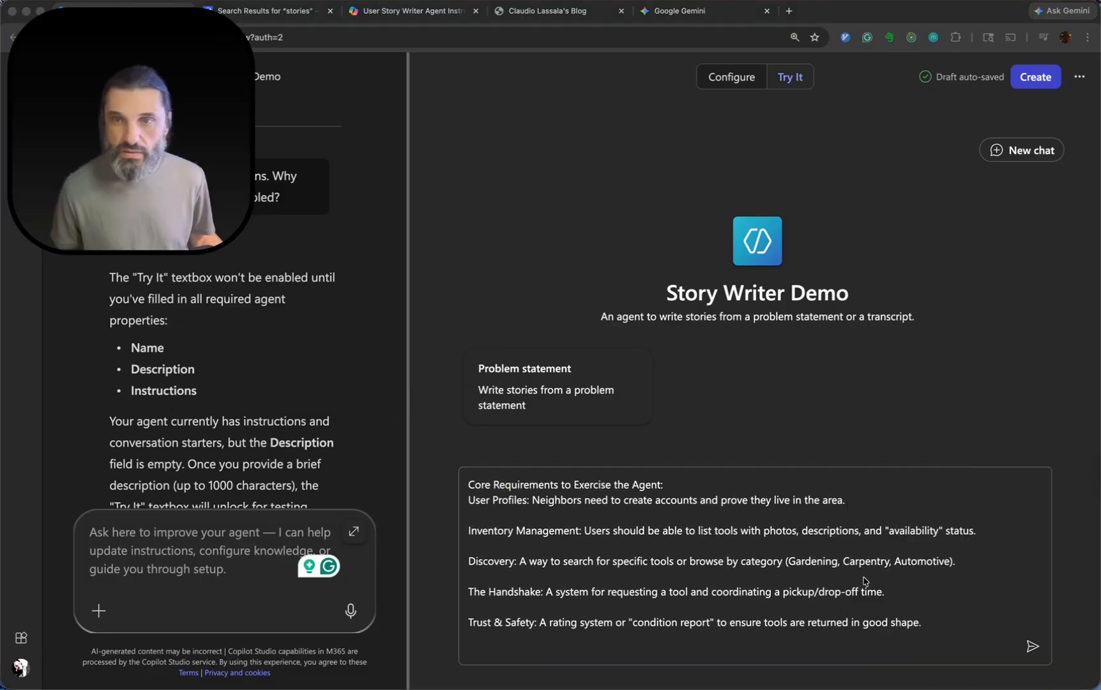
{"action": "left_click", "coordinate": [1032, 646]}
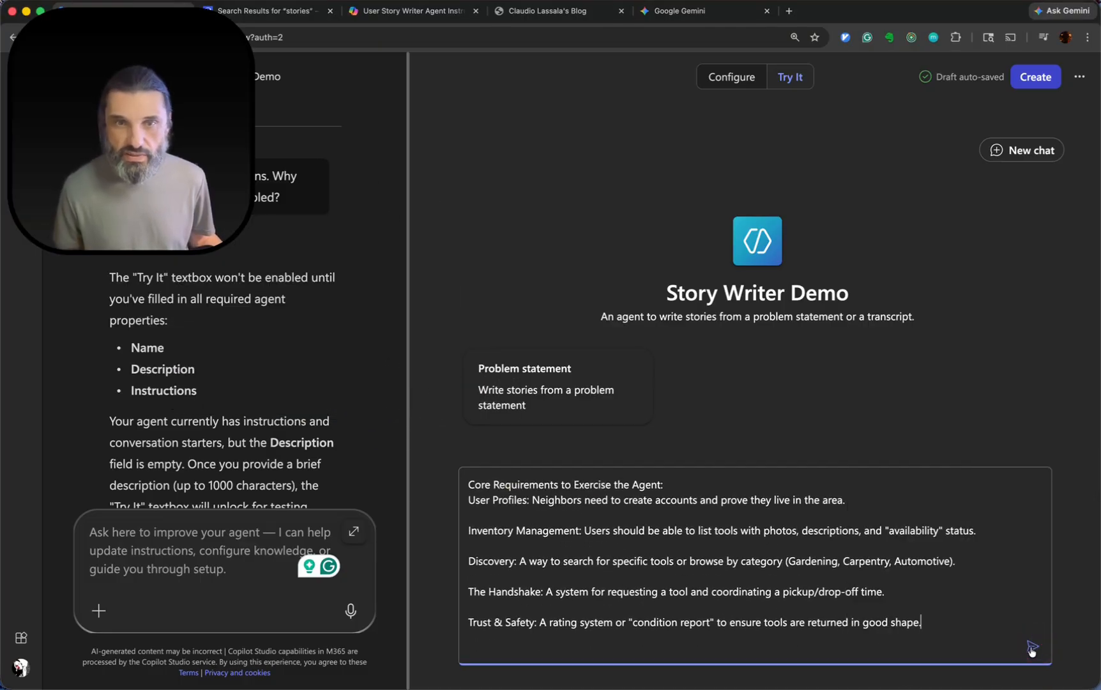
{"action": "left_click", "coordinate": [1033, 647]}
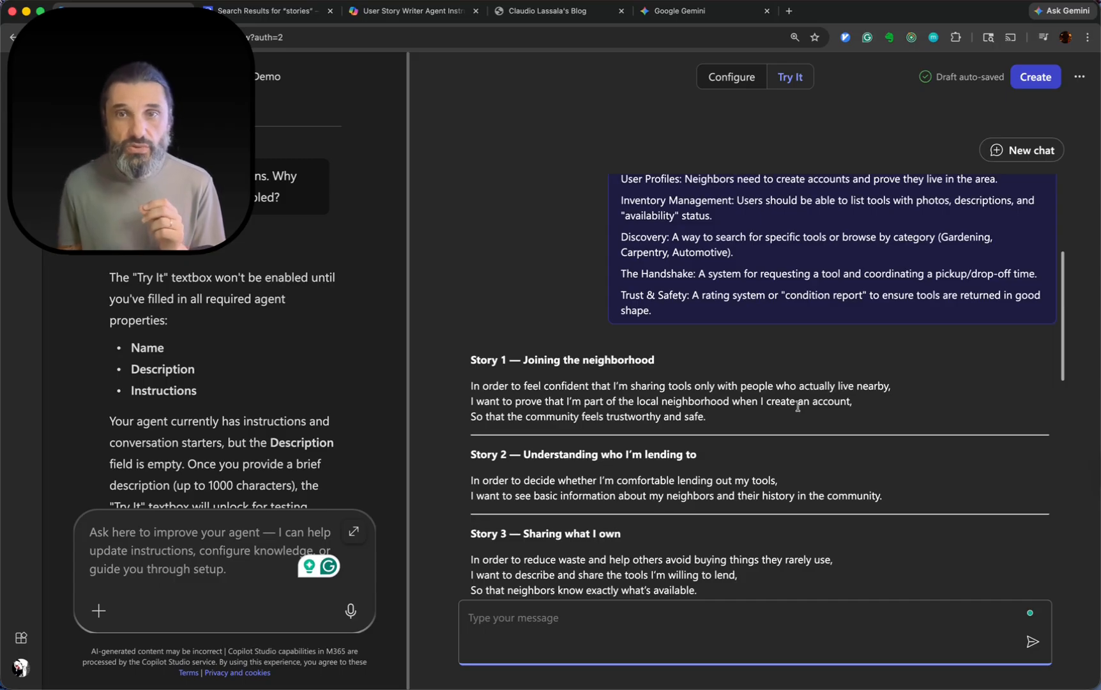
Examine Story 1 in the agent's reply, comparing its "In order to" opening with its closing "So that" line.
{"action": "scroll", "coordinate": [898, 406], "scroll_direction": "down", "scroll_amount": 1}
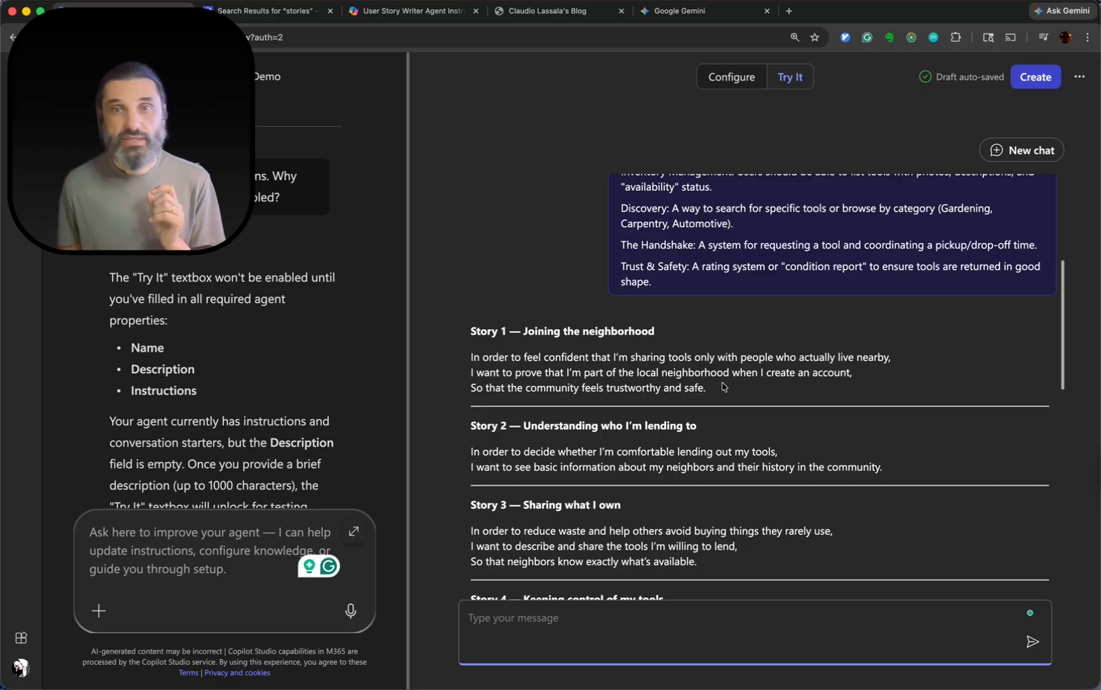
{"action": "left_click", "coordinate": [742, 391]}
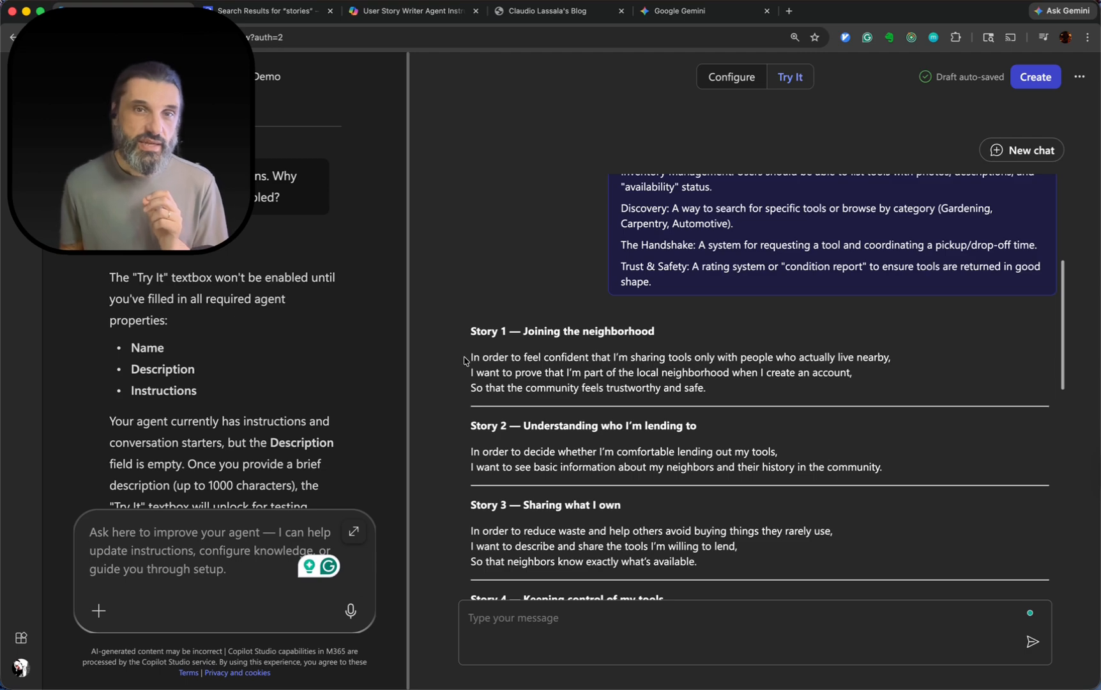
{"action": "left_click_drag", "start_coordinate": [468, 358], "coordinate": [599, 355]}
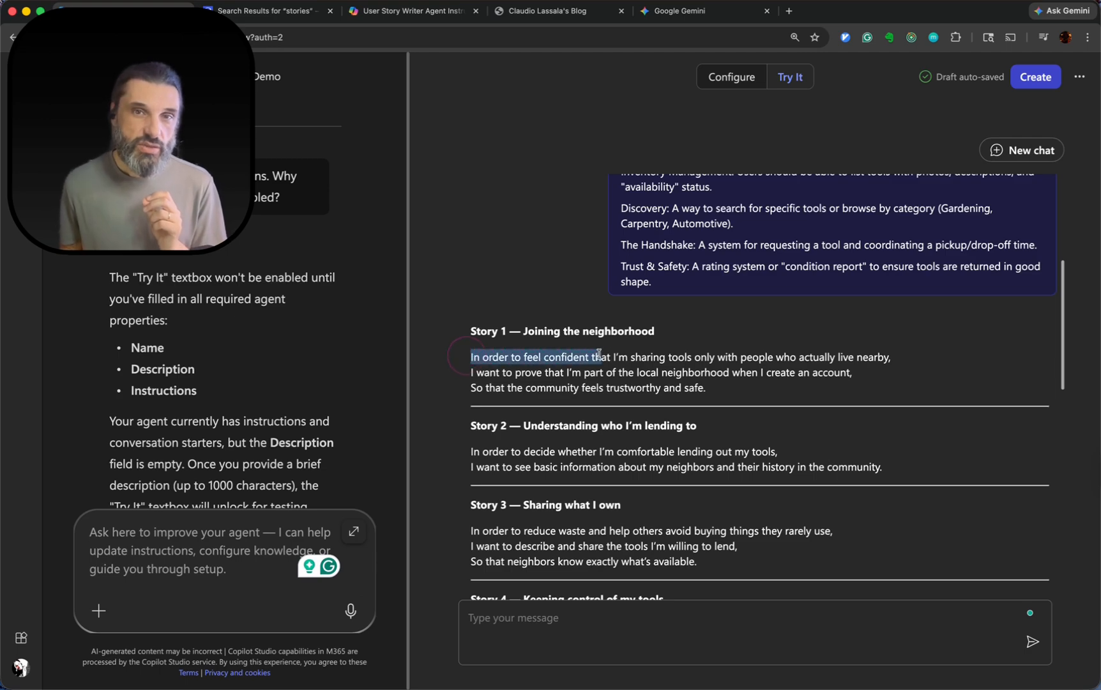
{"action": "left_click", "coordinate": [569, 372]}
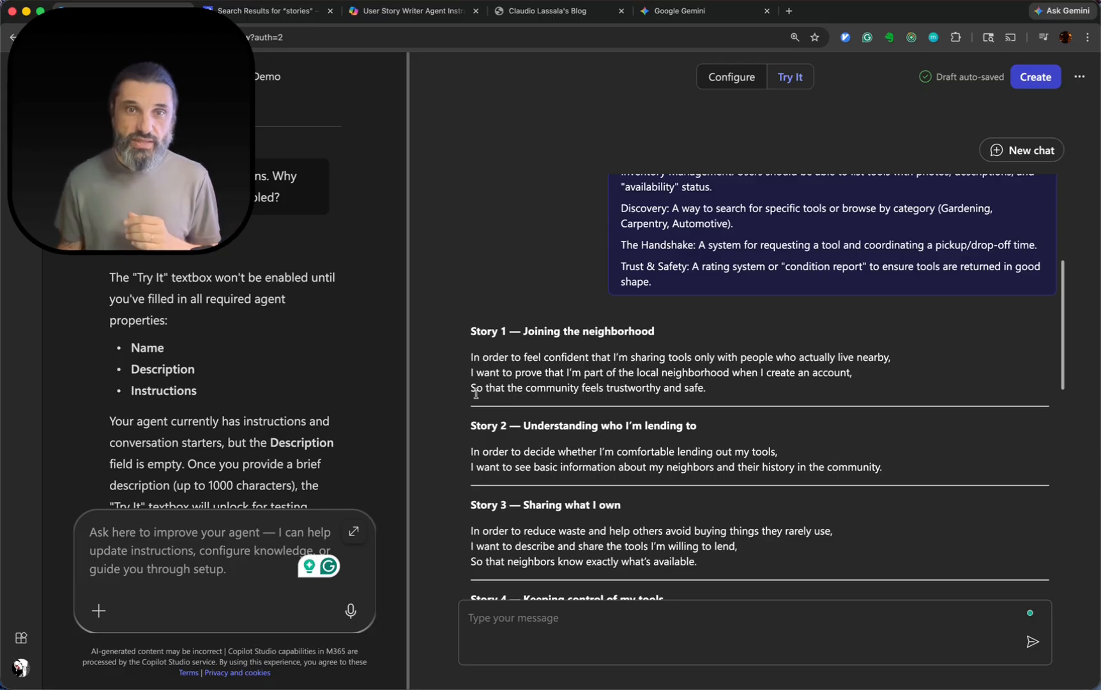
{"action": "left_click_drag", "start_coordinate": [471, 389], "coordinate": [707, 388]}
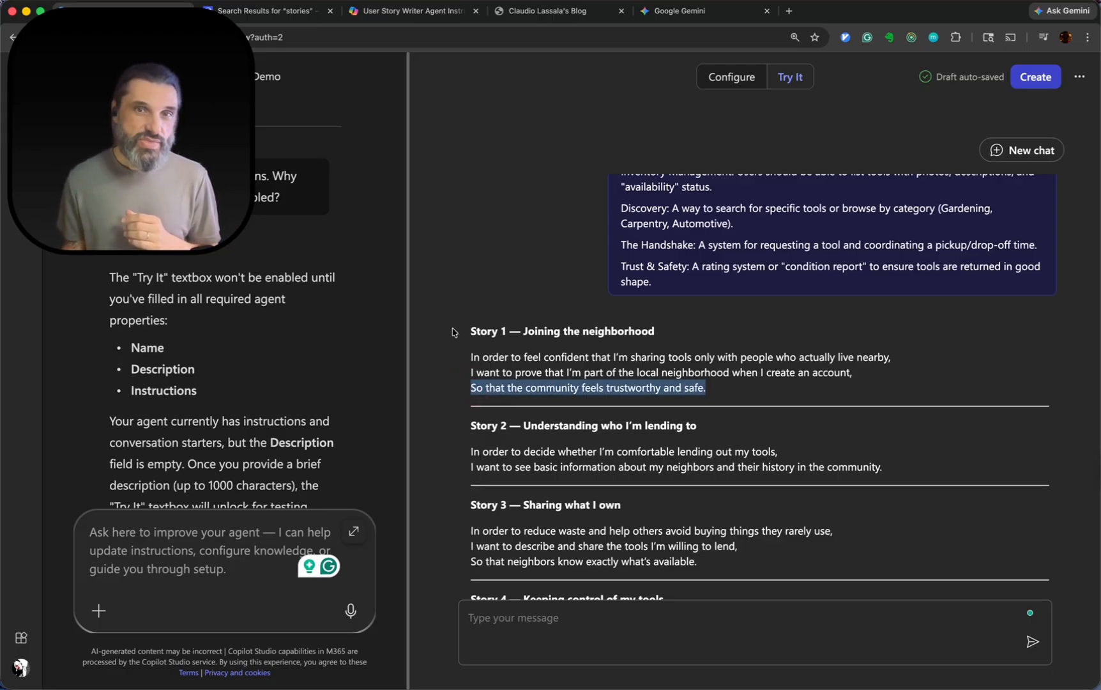
{"action": "left_click_drag", "start_coordinate": [473, 356], "coordinate": [696, 355]}
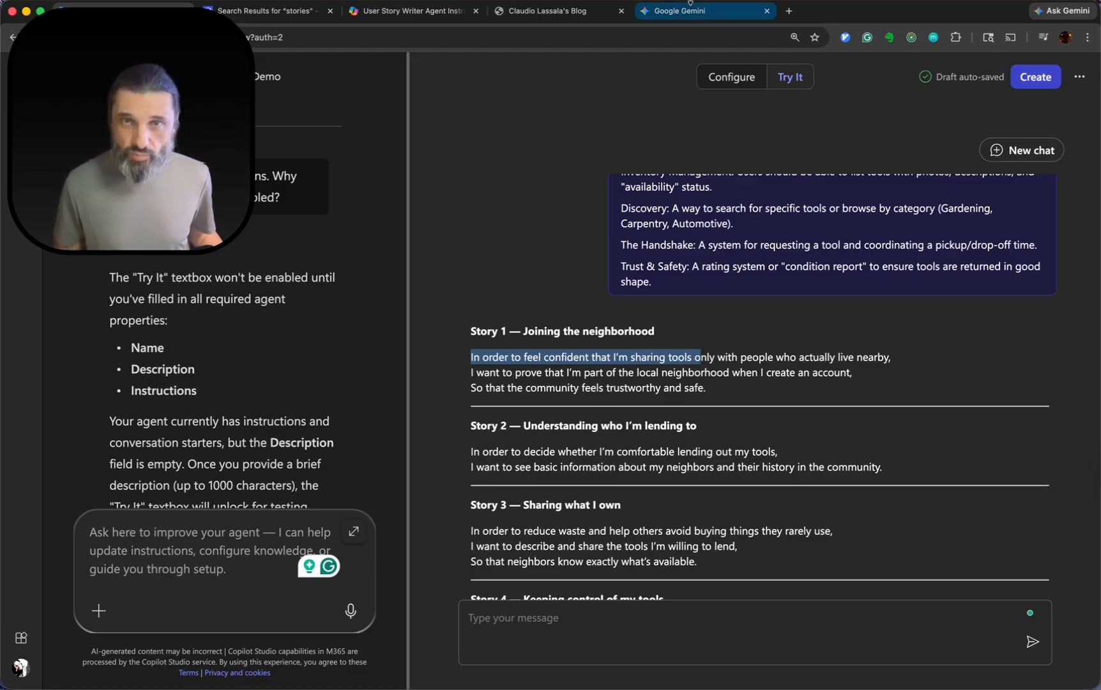
Open a new browser tab for visiting a website.
{"action": "left_click", "coordinate": [790, 11]}
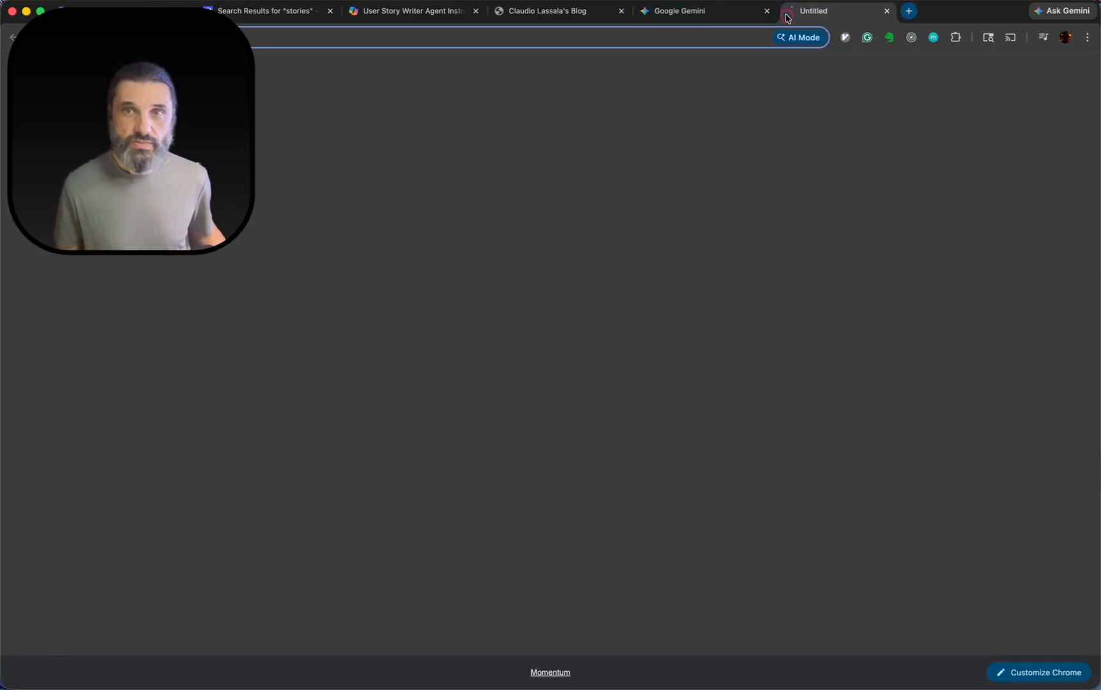
{"action": "type", "text": "ll"}
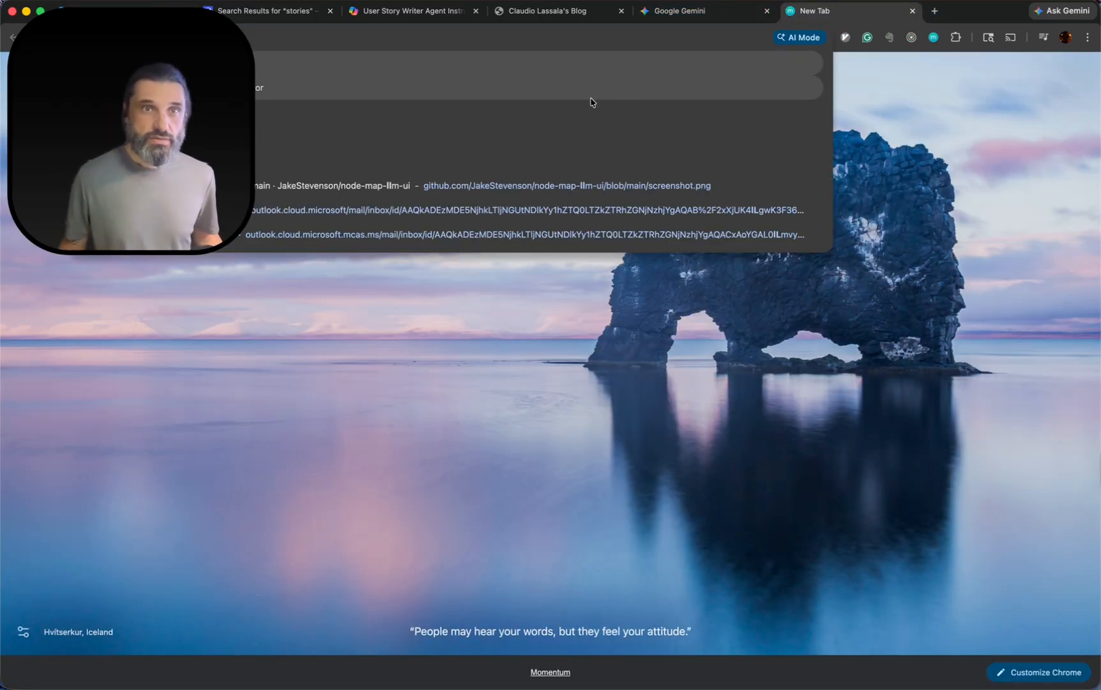
{"action": "left_click_drag", "start_coordinate": [145, 86], "coordinate": [136, 498]}
{"action": "left_click", "coordinate": [172, 47]}
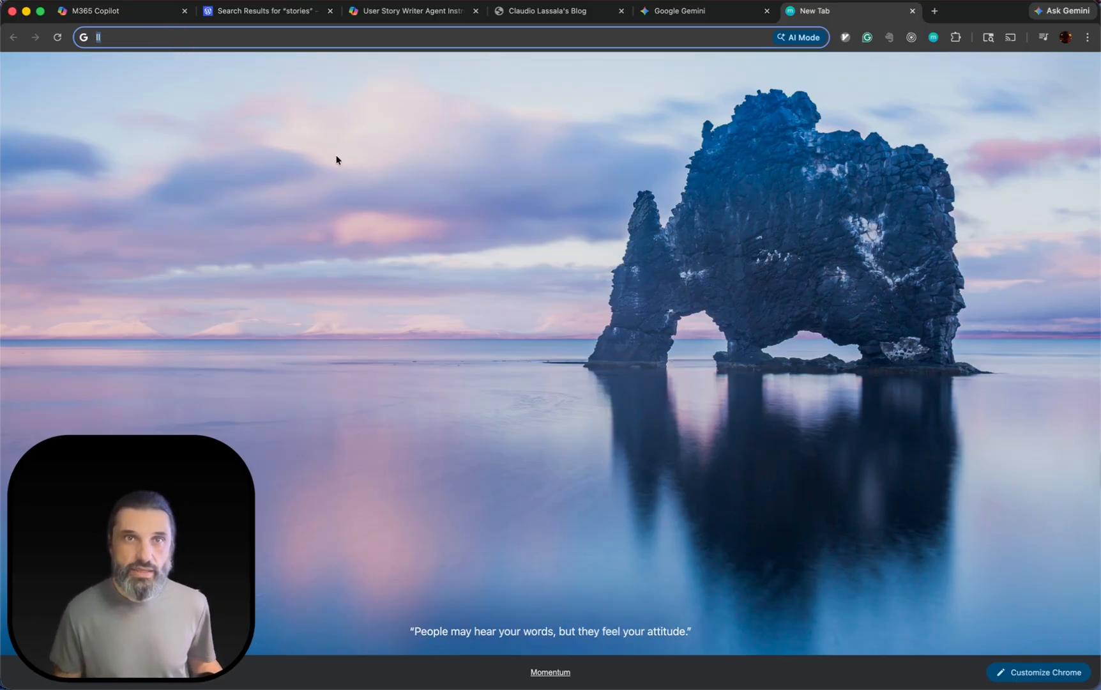
Return to the agent's test chat and review the format of the remaining generated stories against the submitted problem statement.
{"action": "left_click", "coordinate": [96, 10]}
{"action": "scroll", "coordinate": [495, 369], "scroll_direction": "down", "scroll_amount": 2}
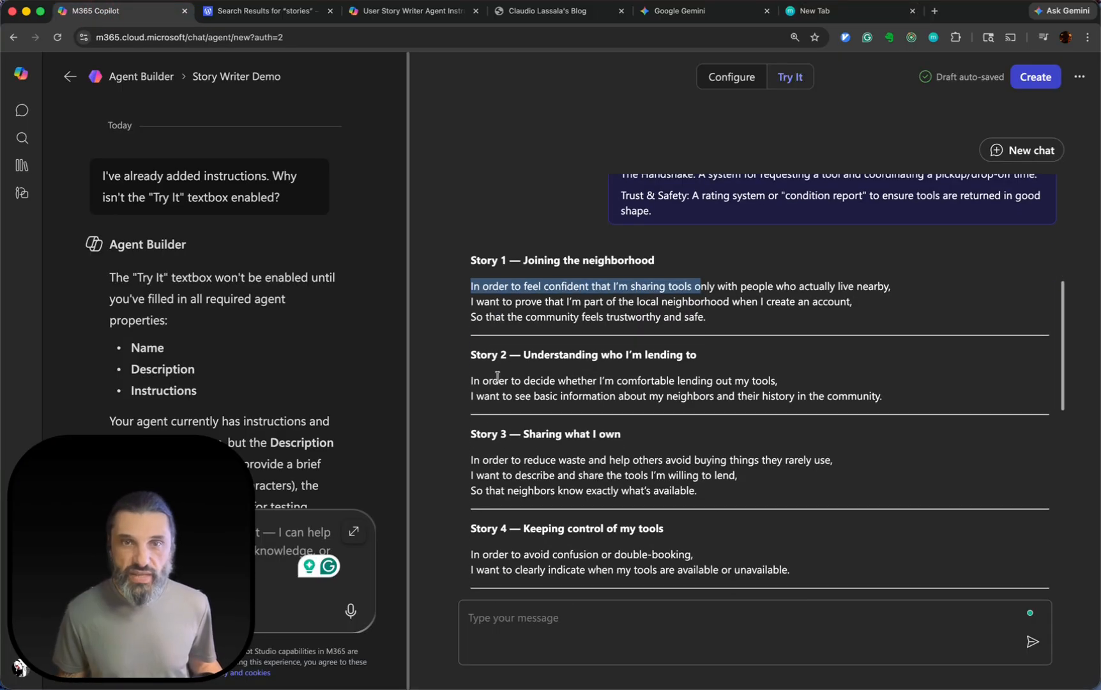
{"action": "left_click_drag", "start_coordinate": [477, 312], "coordinate": [911, 311]}
{"action": "scroll", "coordinate": [911, 311], "scroll_direction": "down", "scroll_amount": 1}
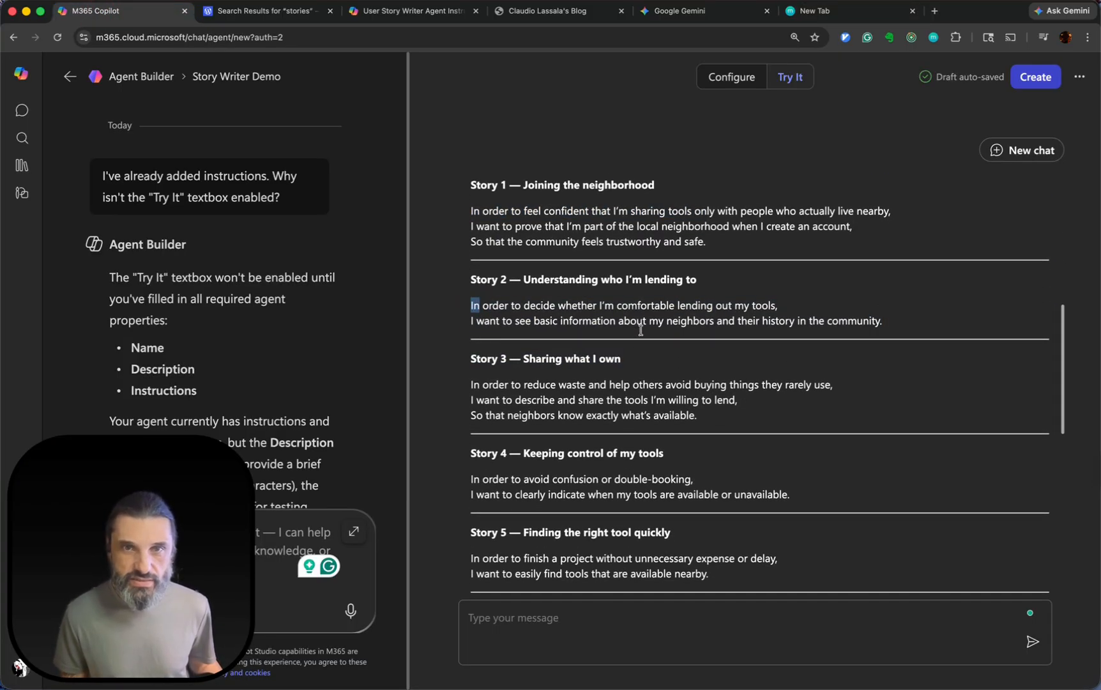
{"action": "scroll", "coordinate": [641, 330], "scroll_direction": "down", "scroll_amount": 6}
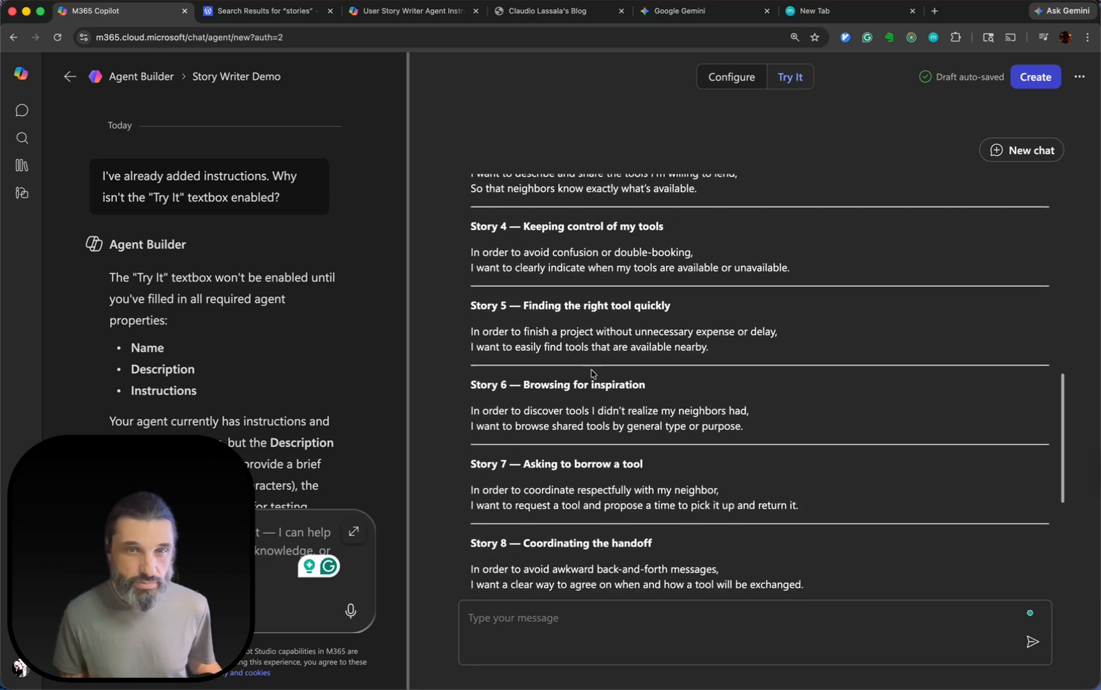
{"action": "scroll", "coordinate": [590, 373], "scroll_direction": "down", "scroll_amount": 7}
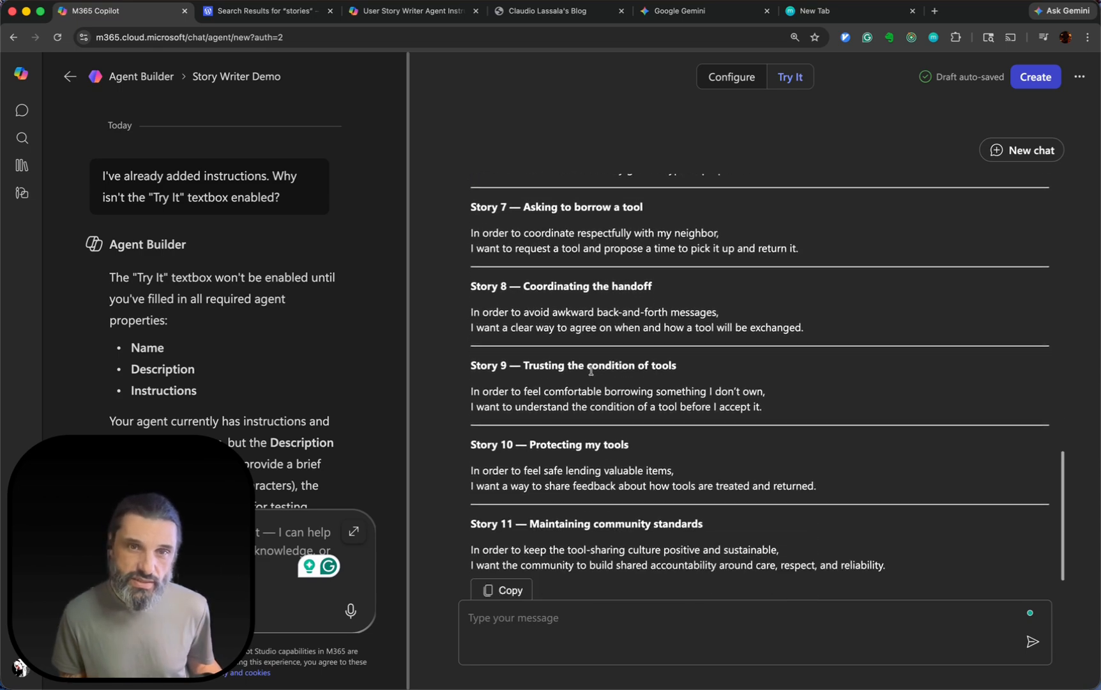
{"action": "scroll", "coordinate": [609, 311], "scroll_direction": "up", "scroll_amount": 20}
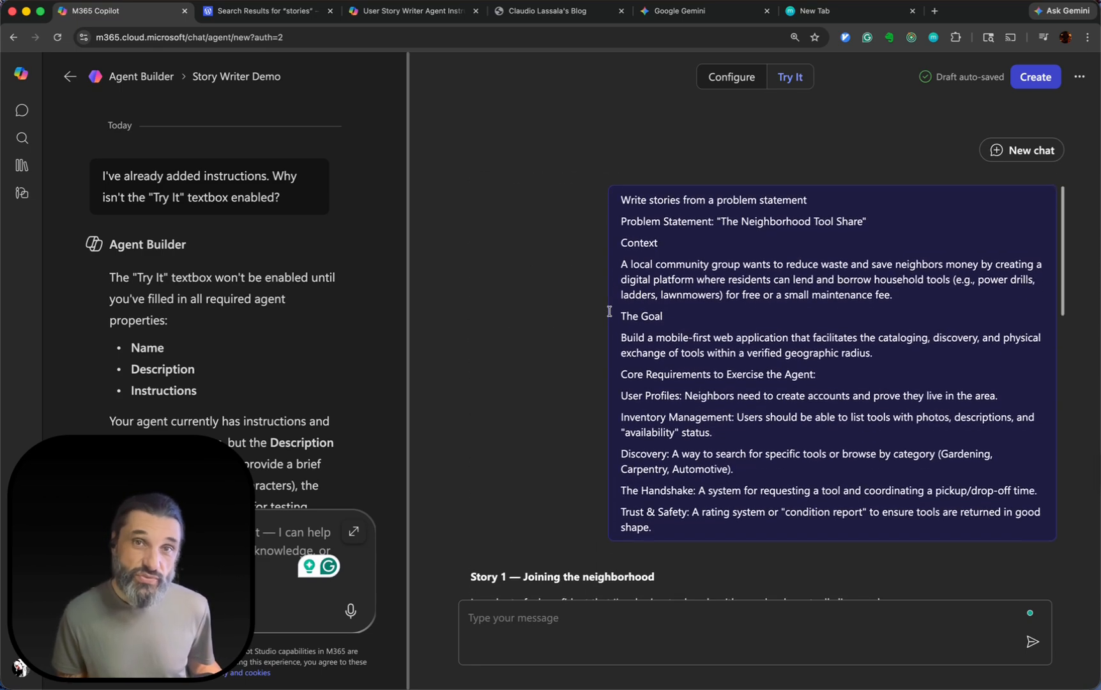
{"action": "scroll", "coordinate": [612, 313], "scroll_direction": "down", "scroll_amount": 12}
Load lassala.net in the blank browser tab and search the blog for "cinematic".
{"action": "left_click", "coordinate": [808, 16]}
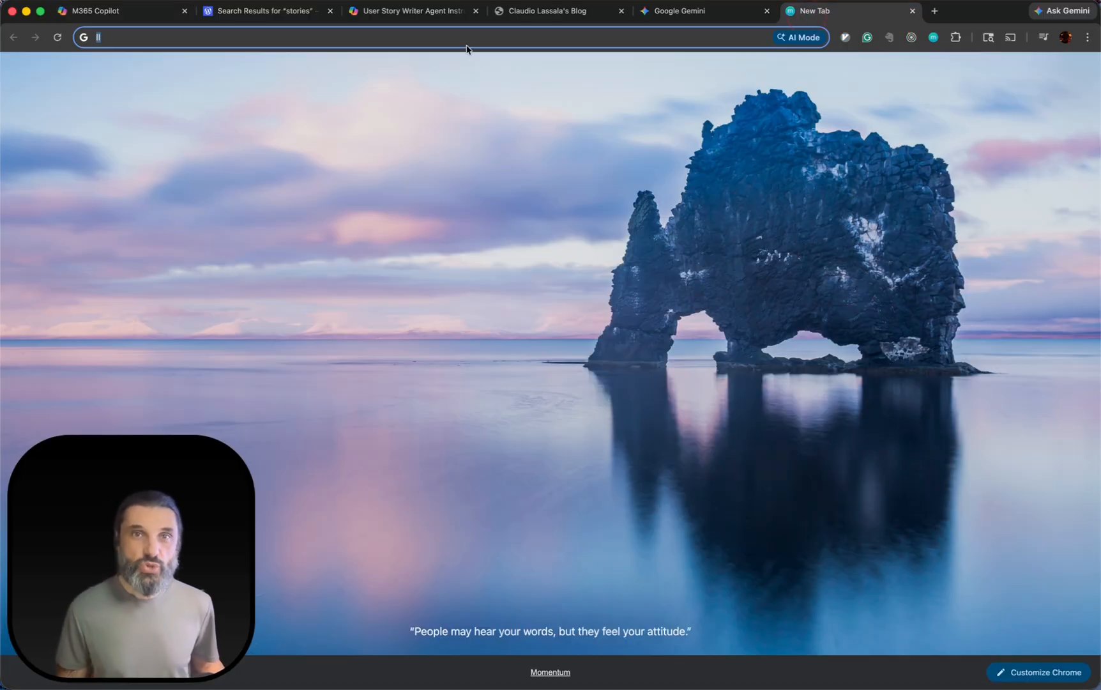
{"action": "type", "text": "lassala.net"}
{"action": "key", "text": "Return"}
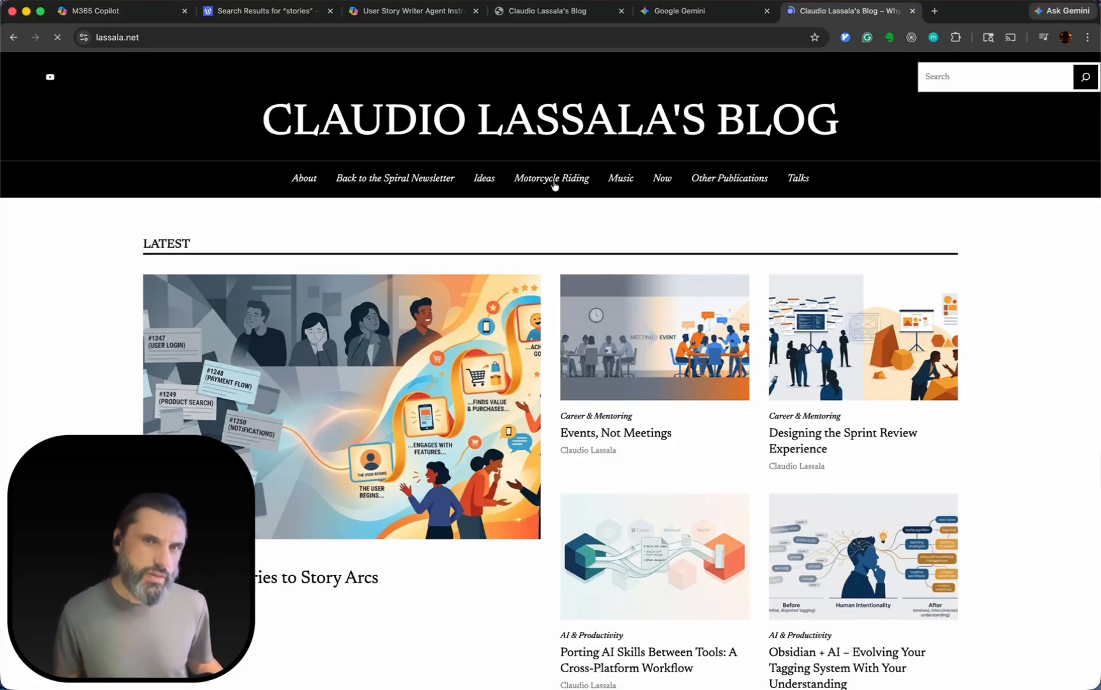
{"action": "left_click", "coordinate": [967, 73]}
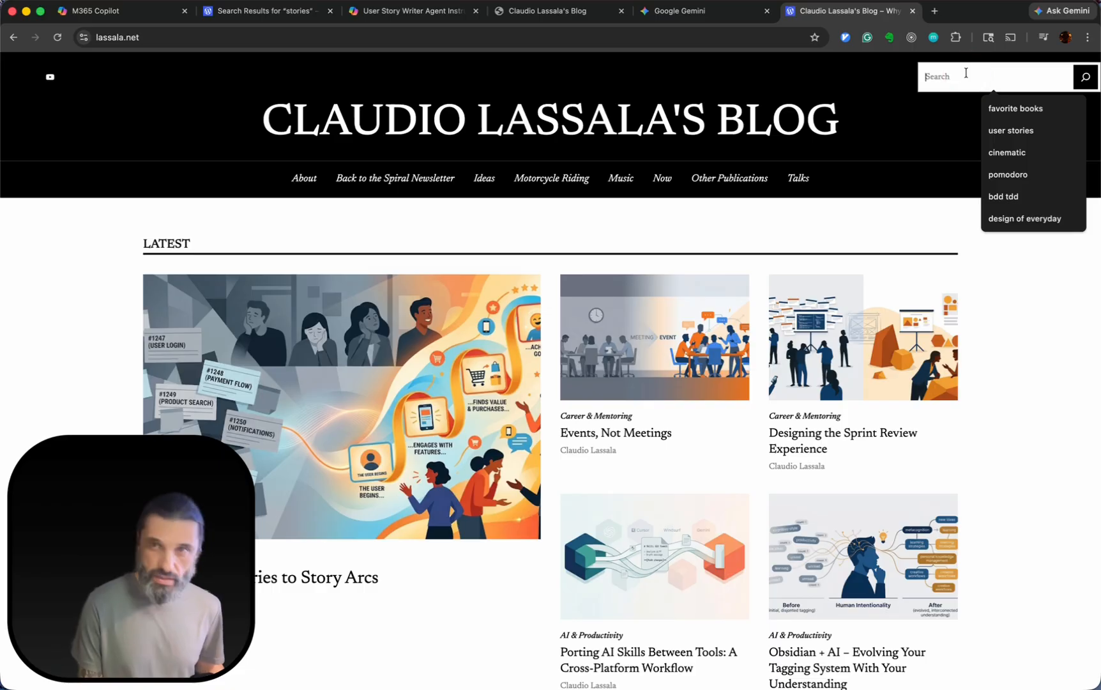
{"action": "type", "text": "cine"}
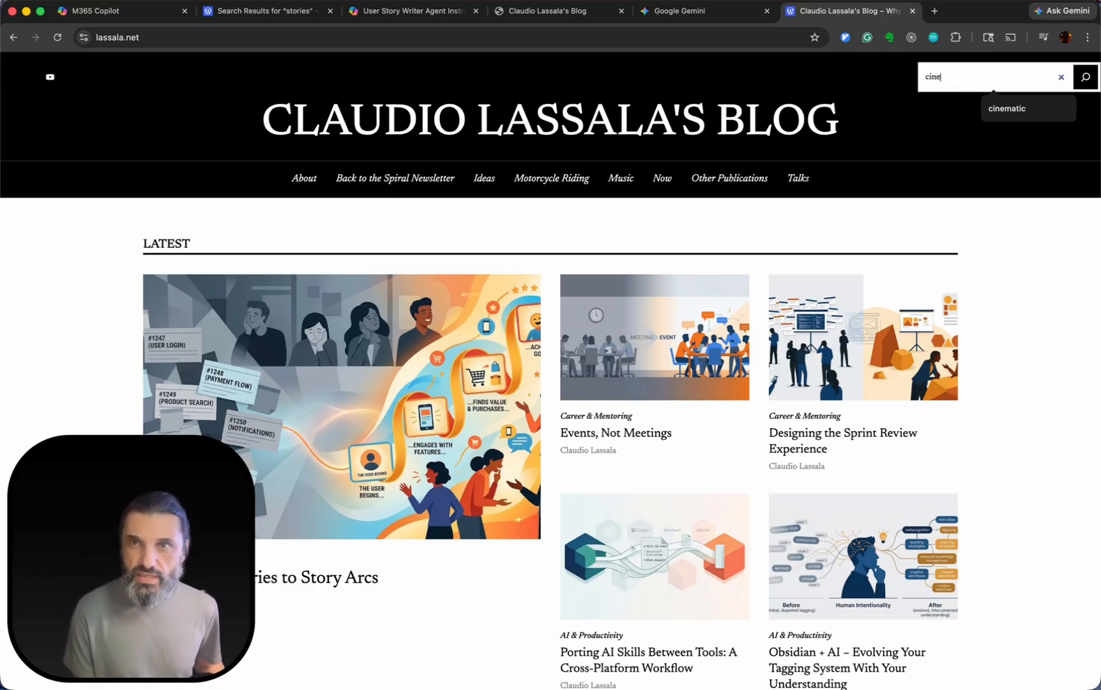
{"action": "key", "text": "Down"}
{"action": "key", "text": "Return"}
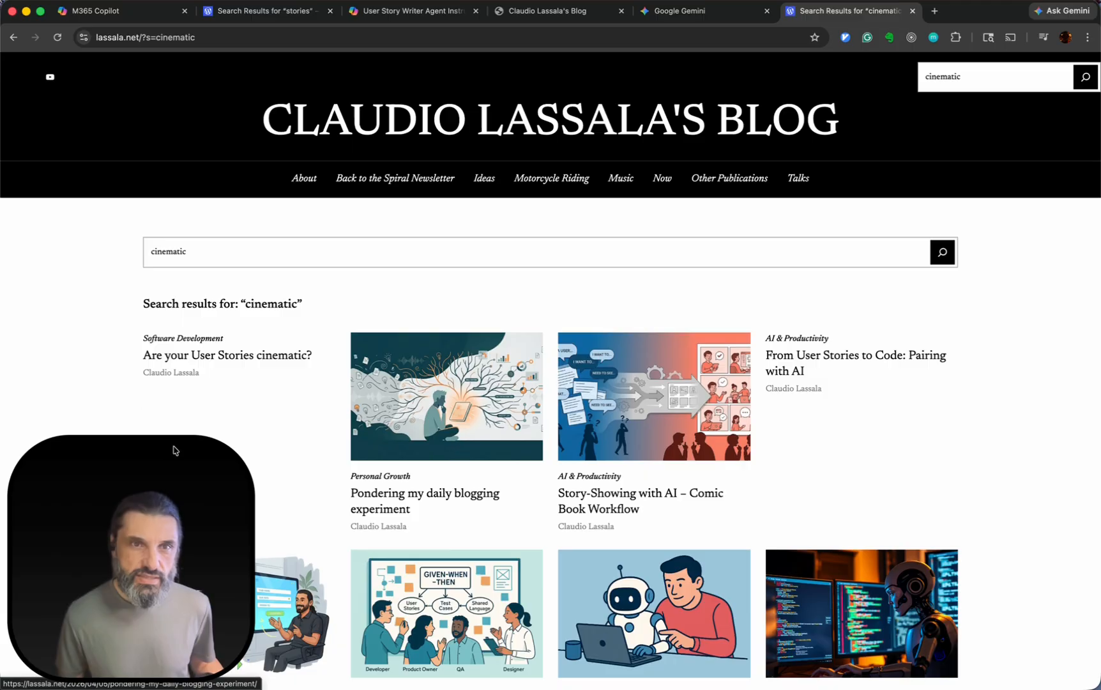
Open the "Are your User Stories cinematic?" post and examine its rearranged "In order to" story example.
{"action": "left_click", "coordinate": [202, 356]}
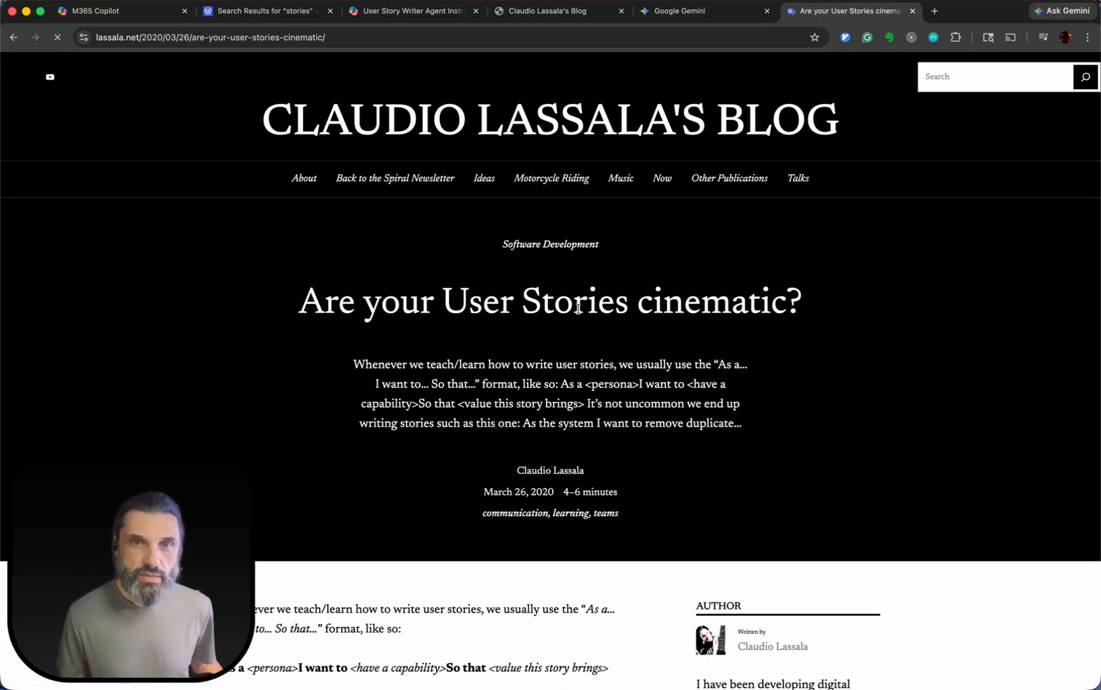
{"action": "scroll", "coordinate": [578, 313], "scroll_direction": "down", "scroll_amount": 10}
{"action": "scroll", "coordinate": [578, 313], "scroll_direction": "down", "scroll_amount": 15}
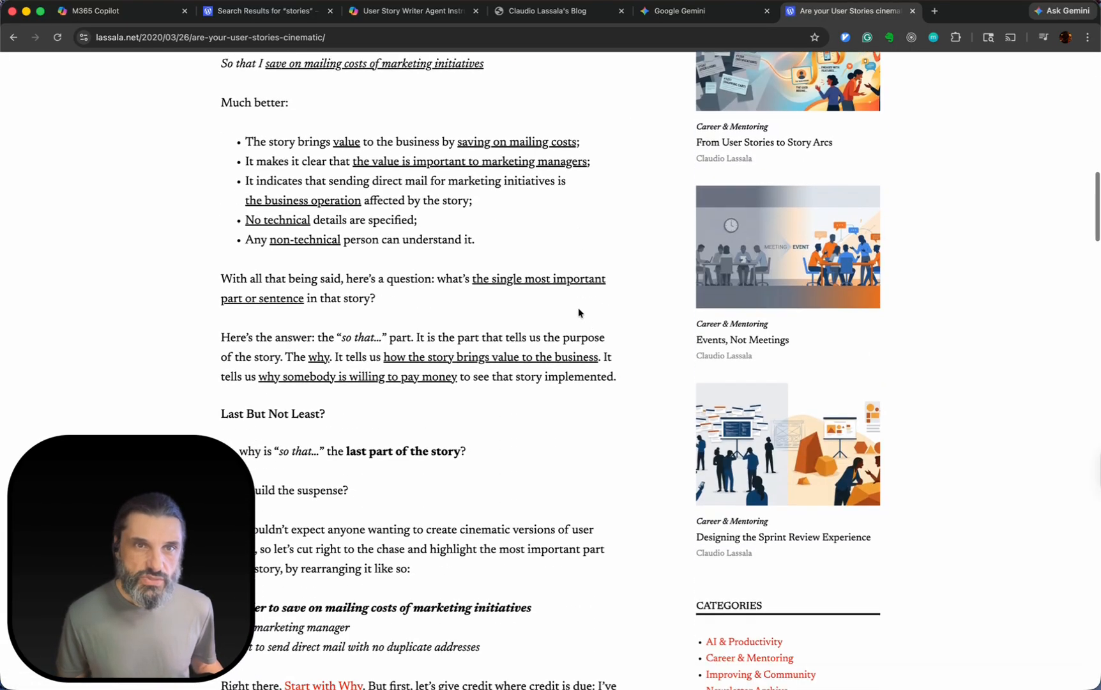
{"action": "scroll", "coordinate": [579, 307], "scroll_direction": "down", "scroll_amount": 1}
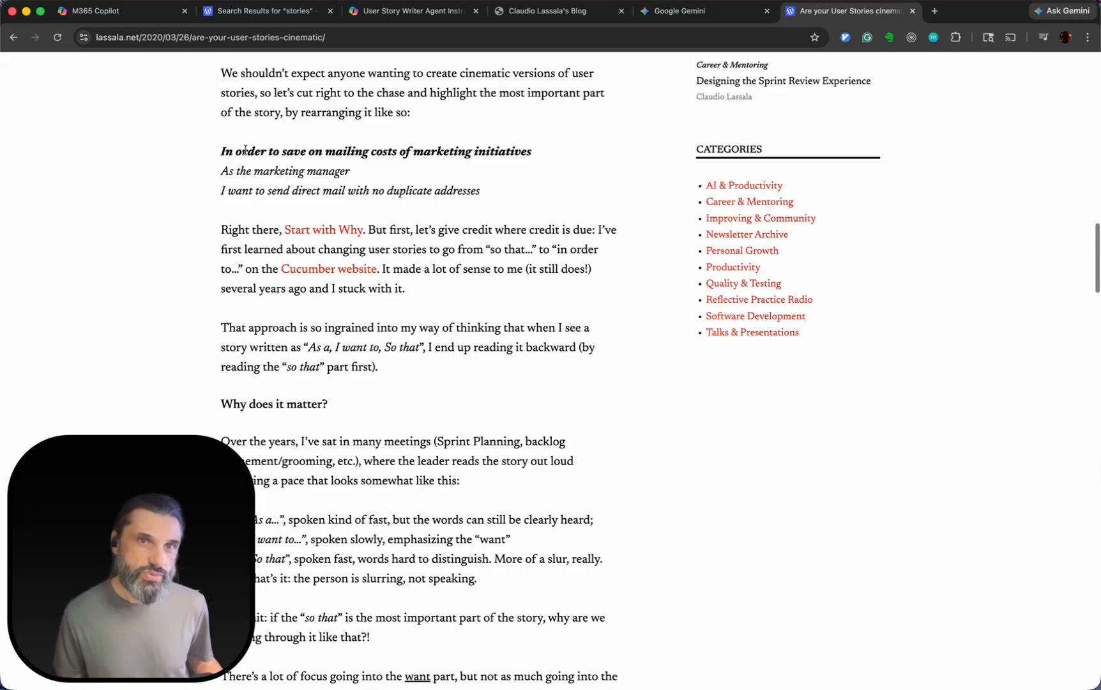
{"action": "left_click_drag", "start_coordinate": [217, 148], "coordinate": [480, 216]}
{"action": "scroll", "coordinate": [481, 402], "scroll_direction": "down", "scroll_amount": 3}
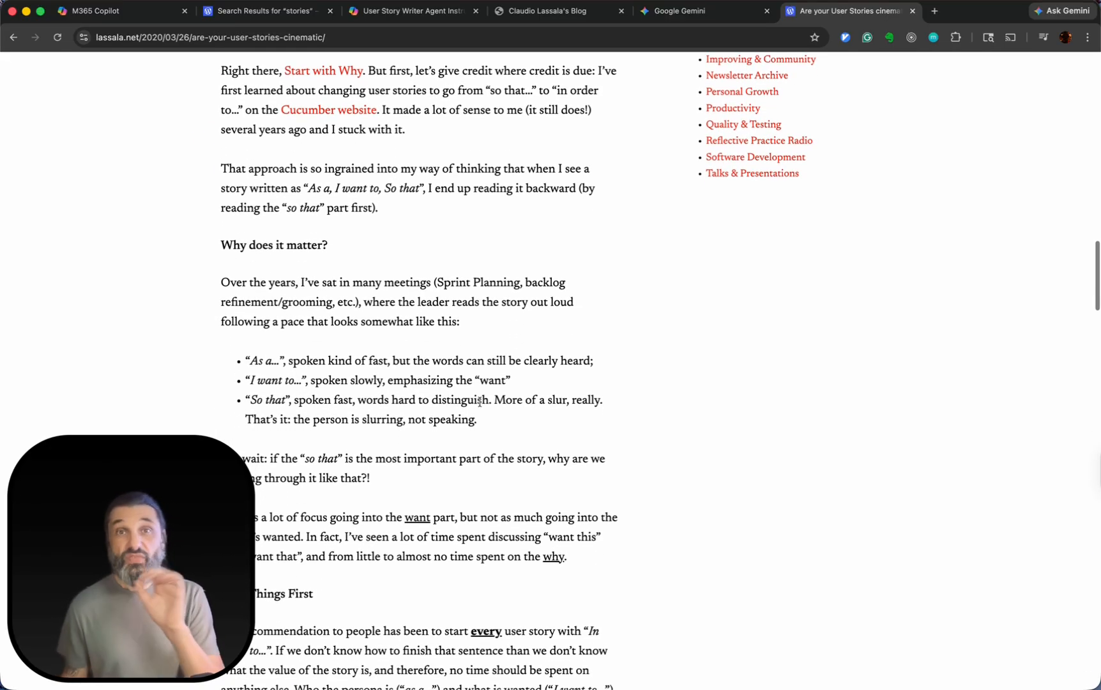
Copy the blog post's web address and return to the Story Writer Demo agent in M365 Copilot.
{"action": "left_click", "coordinate": [356, 39]}
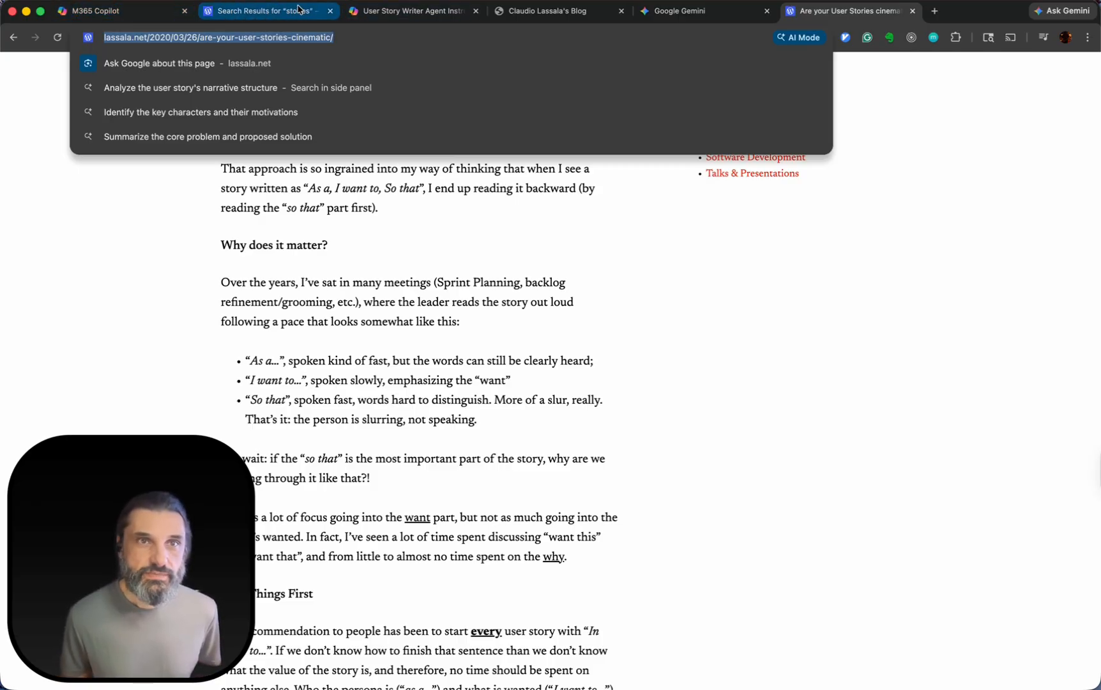
{"action": "key", "text": "Escape"}
{"action": "left_click", "coordinate": [131, 9]}
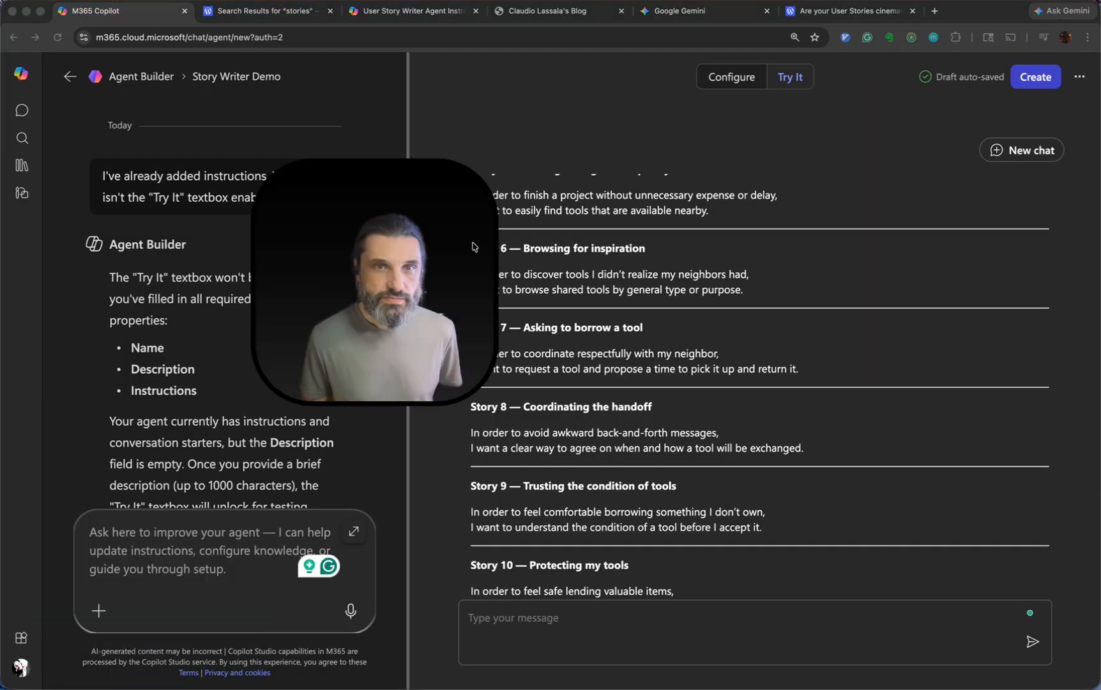
Write to the Agent Builder: "I don't like the format of the stories created so far. Analyze this blog post and adjust the agent's instructions accordingly.".
{"action": "left_click", "coordinate": [205, 543]}
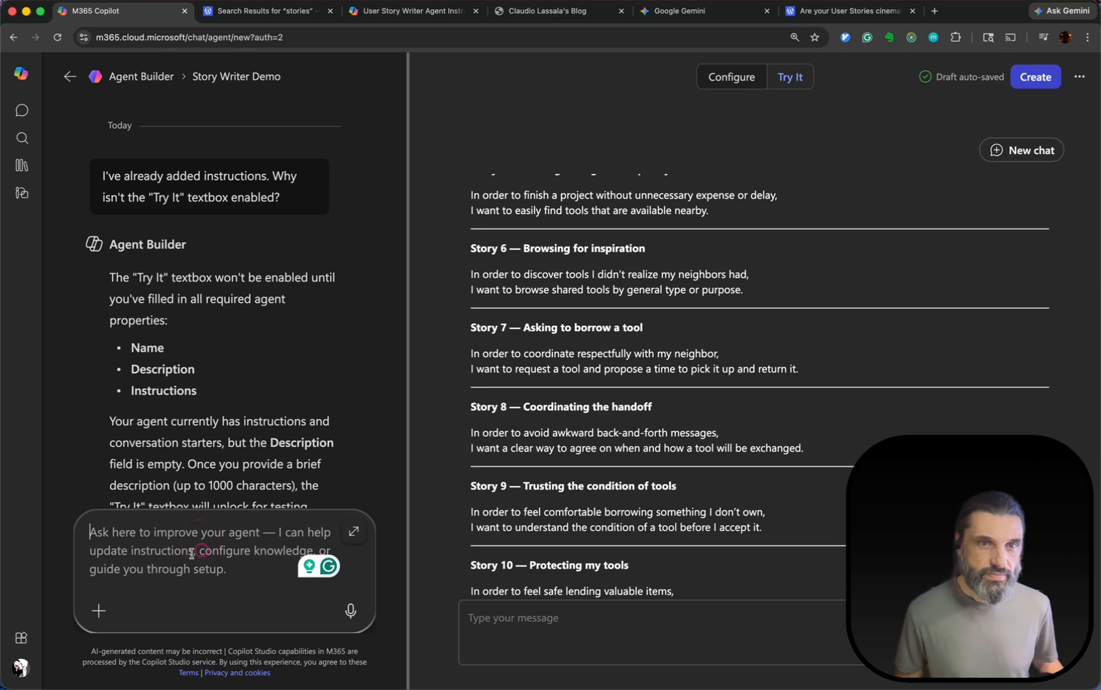
{"action": "type", "text": "I don't li"}
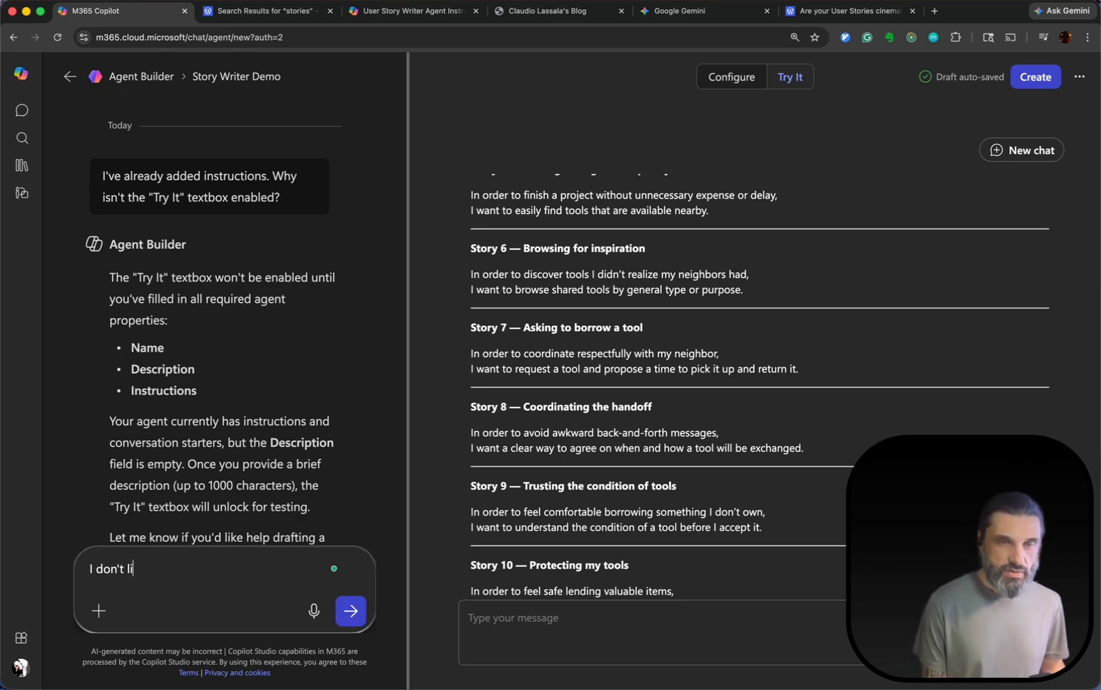
{"action": "type", "text": "ke the format"}
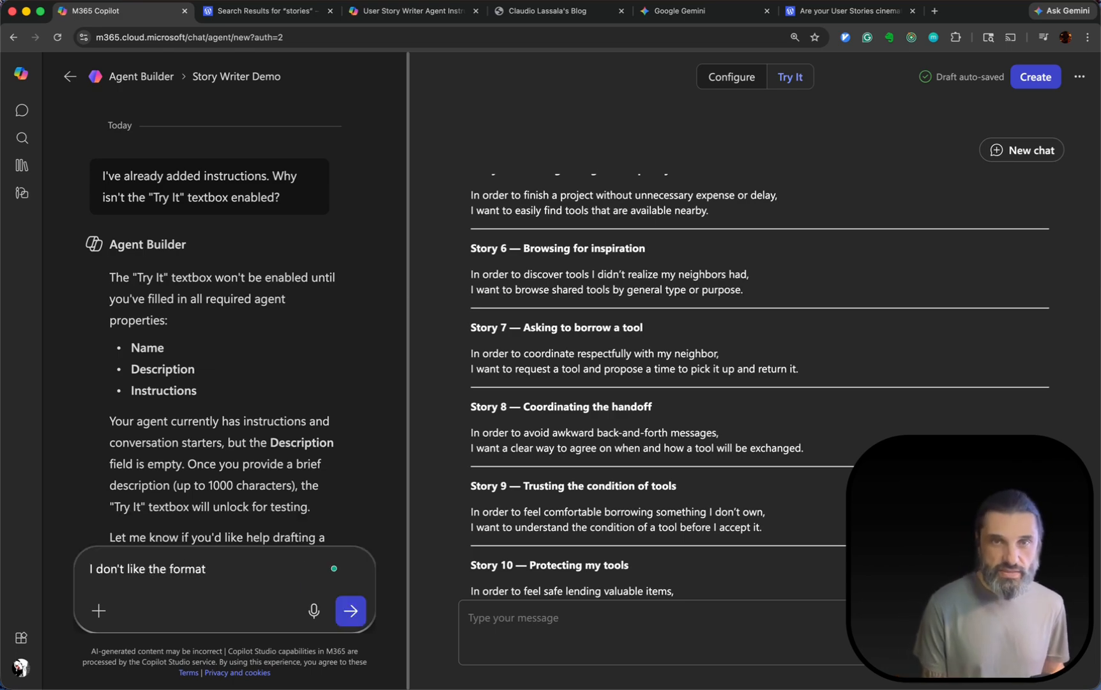
{"action": "type", "text": " of the sto"}
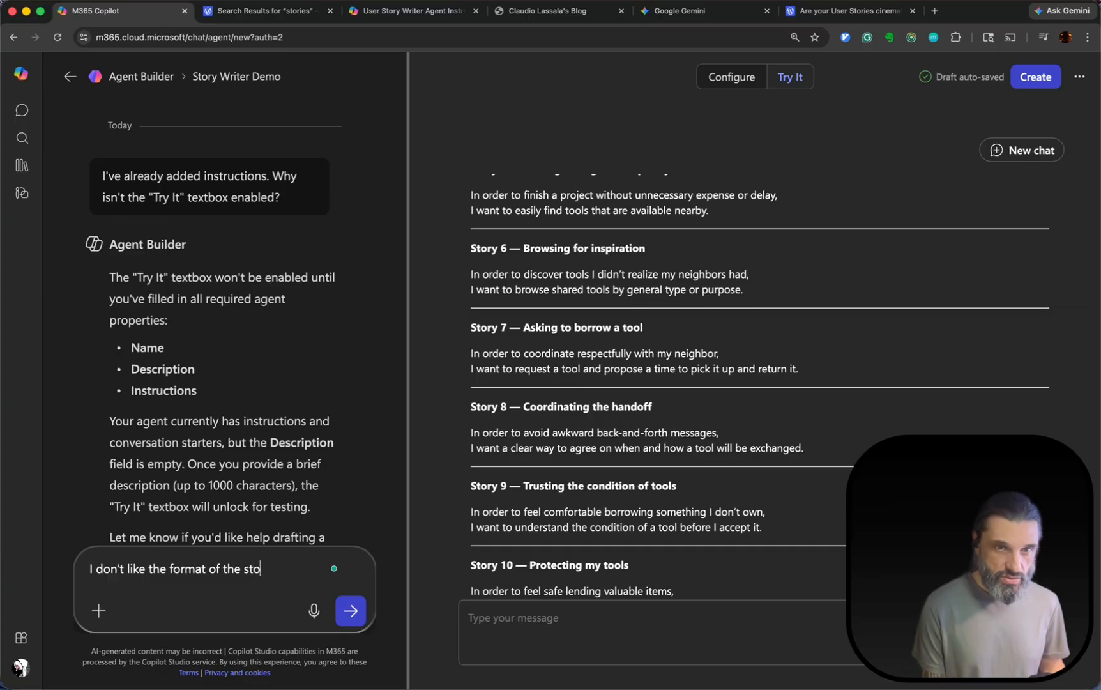
{"action": "type", "text": "ries created so far. Analyze this blog pos"}
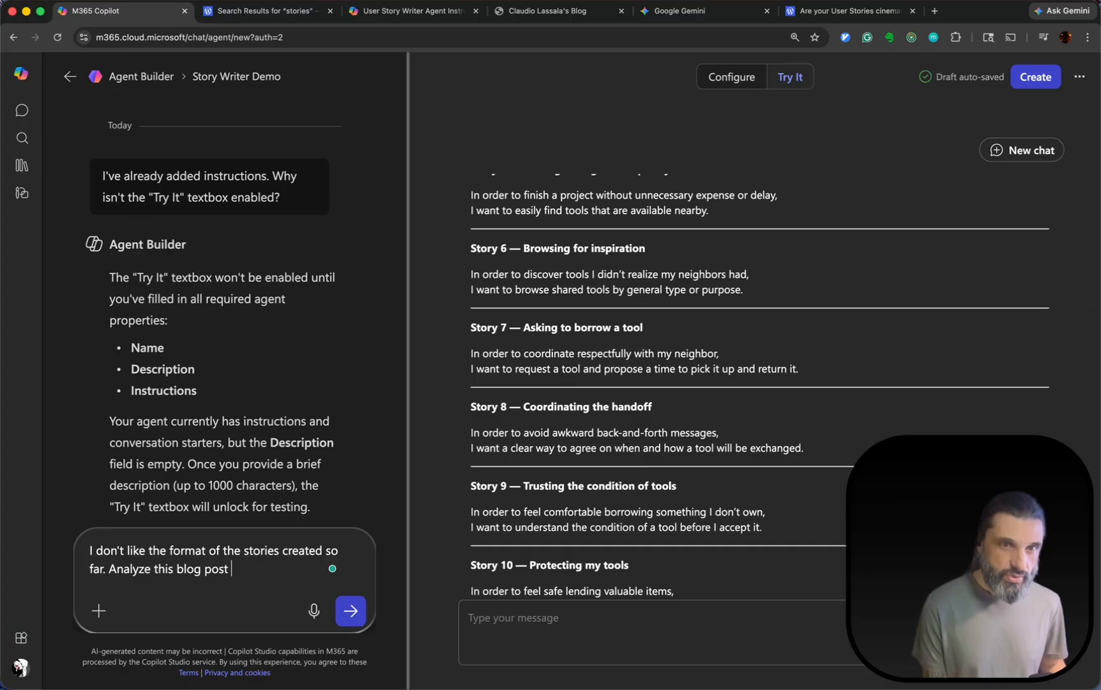
{"action": "type", "text": "the"}
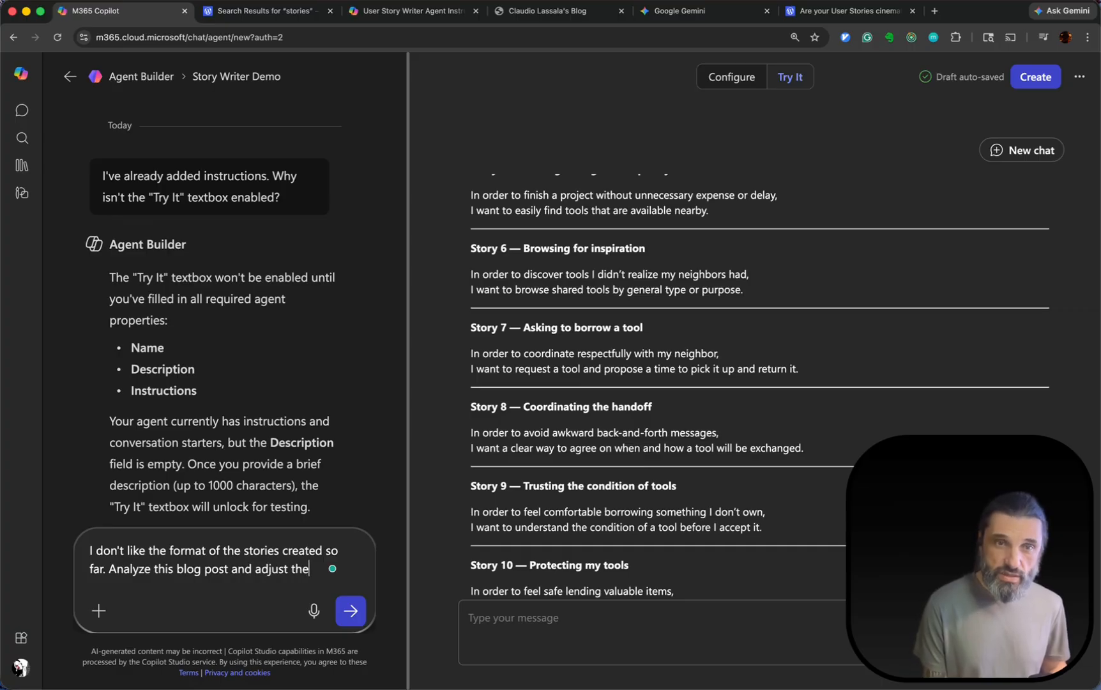
{"action": "type", "text": " agent's instructions accord"}
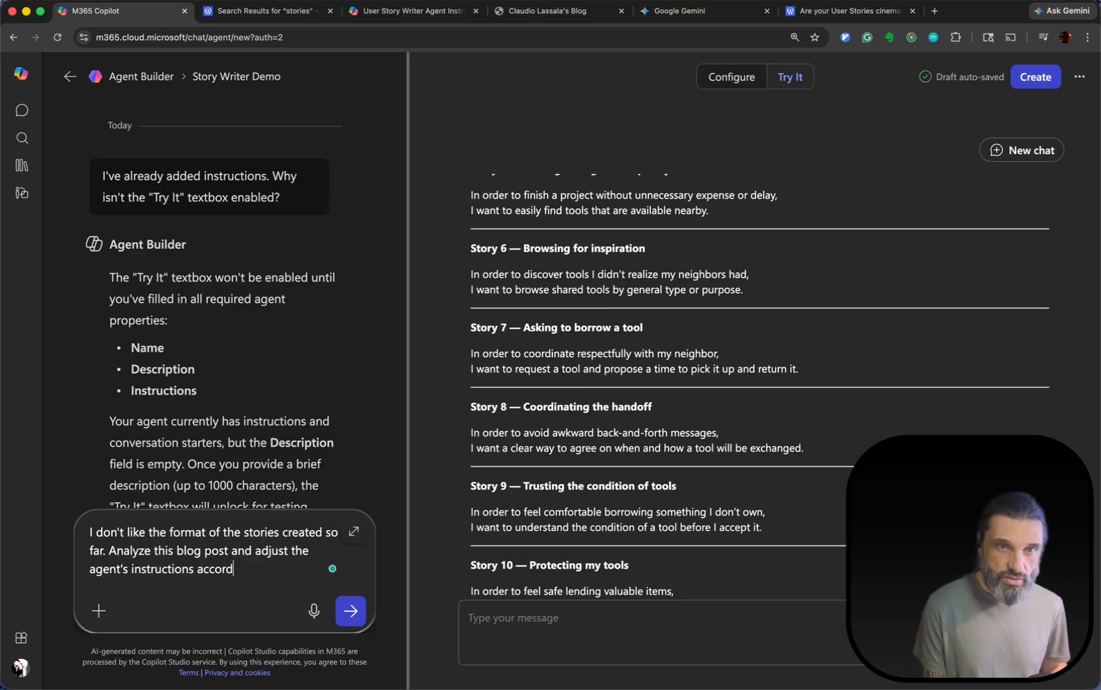
{"action": "type", "text": "ingly."}
Add a new line to the message: "Also, make sure to include acceptance criteria and scenarios (given-when-then) for all stories.".
{"action": "key", "text": "shift+Return"}
{"action": "type", "text": "Als"}
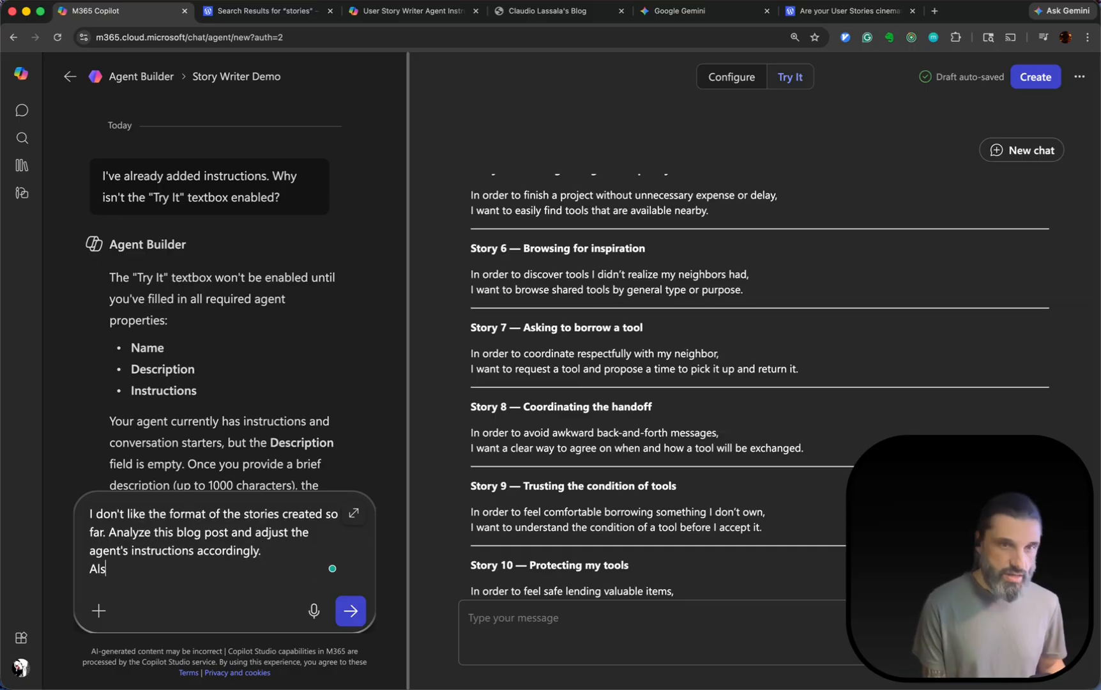
{"action": "type", "text": "o, make sure "}
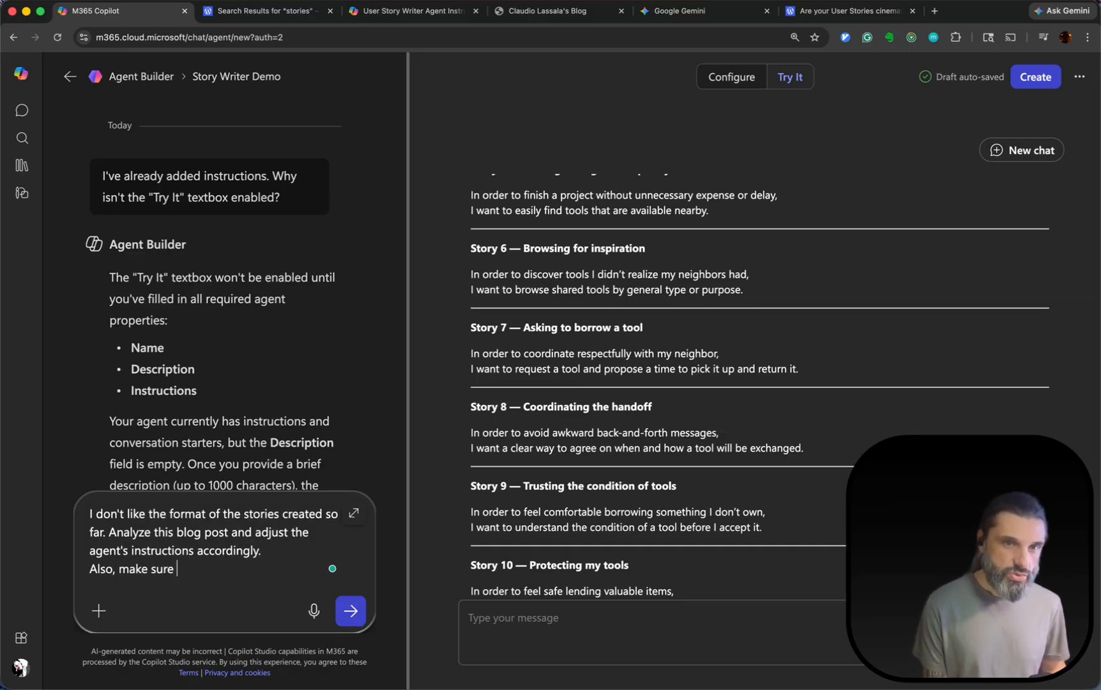
{"action": "type", "text": "to include accep"}
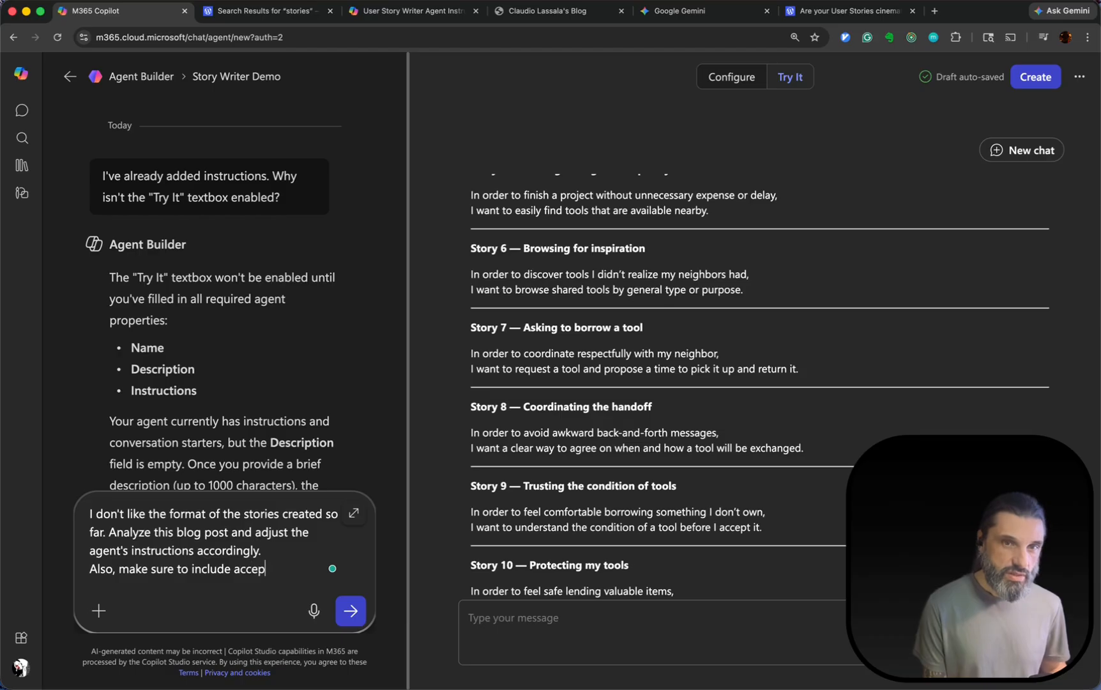
{"action": "type", "text": "tance crit"}
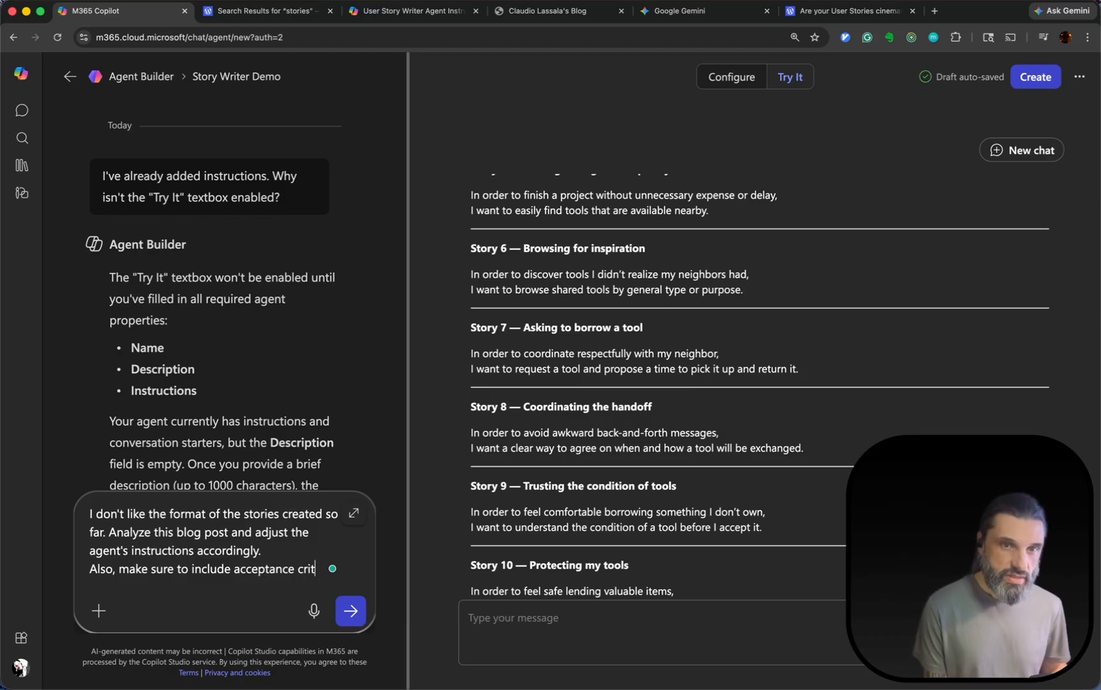
{"action": "type", "text": "eria and sc"}
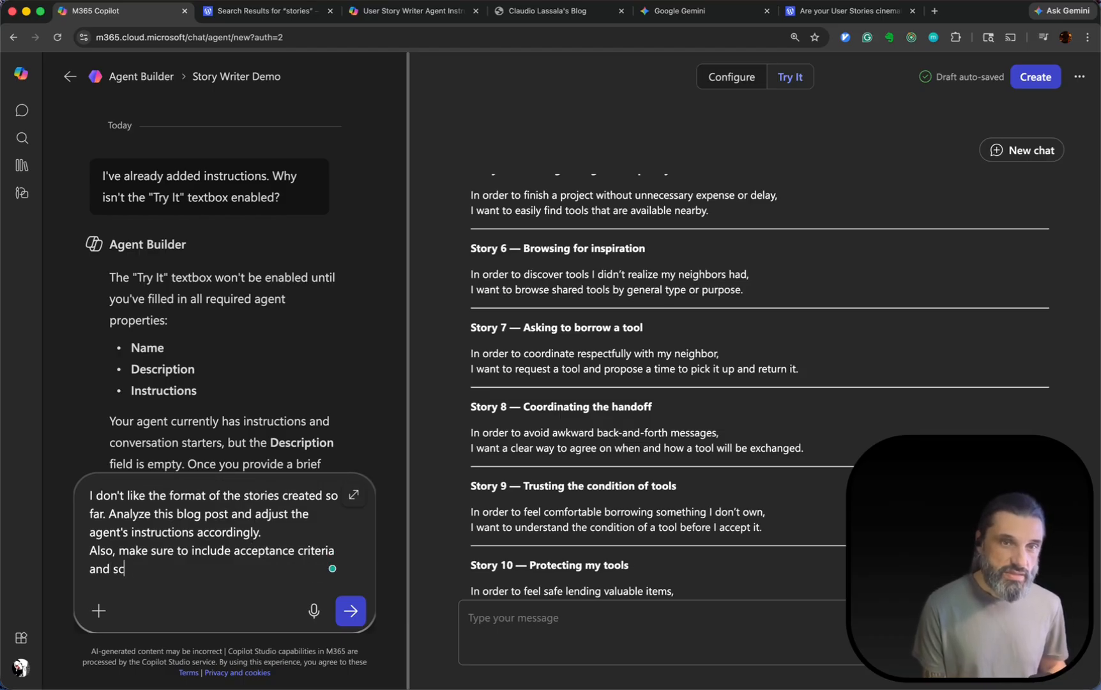
{"action": "type", "text": "enarios (given-wh"}
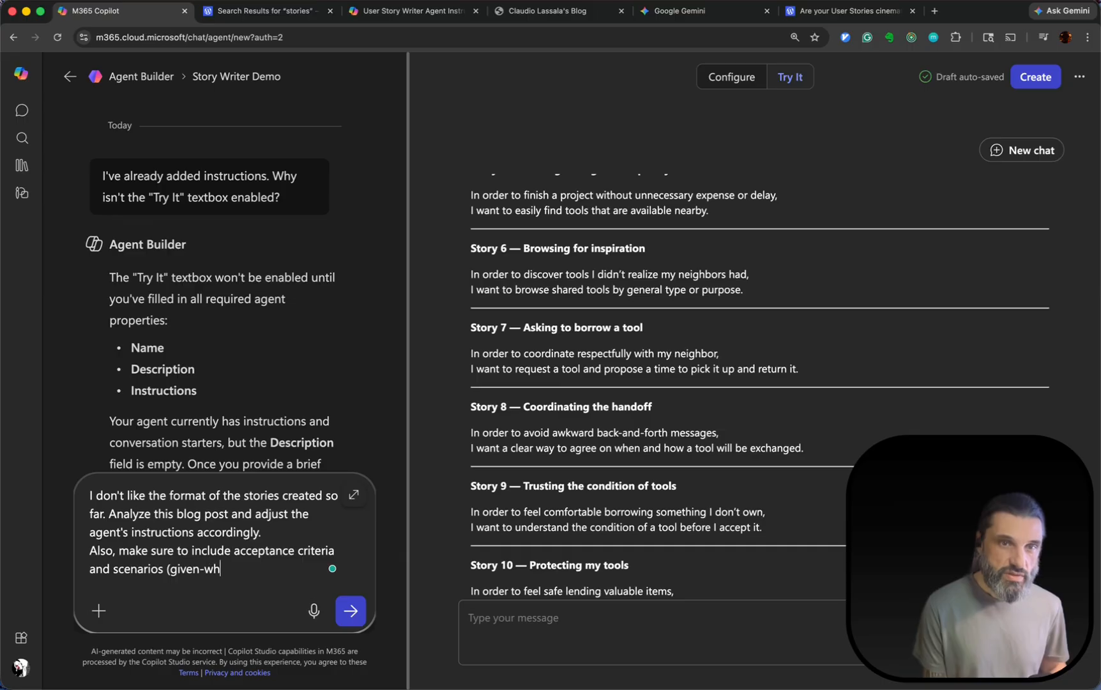
{"action": "type", "text": "en-then "}
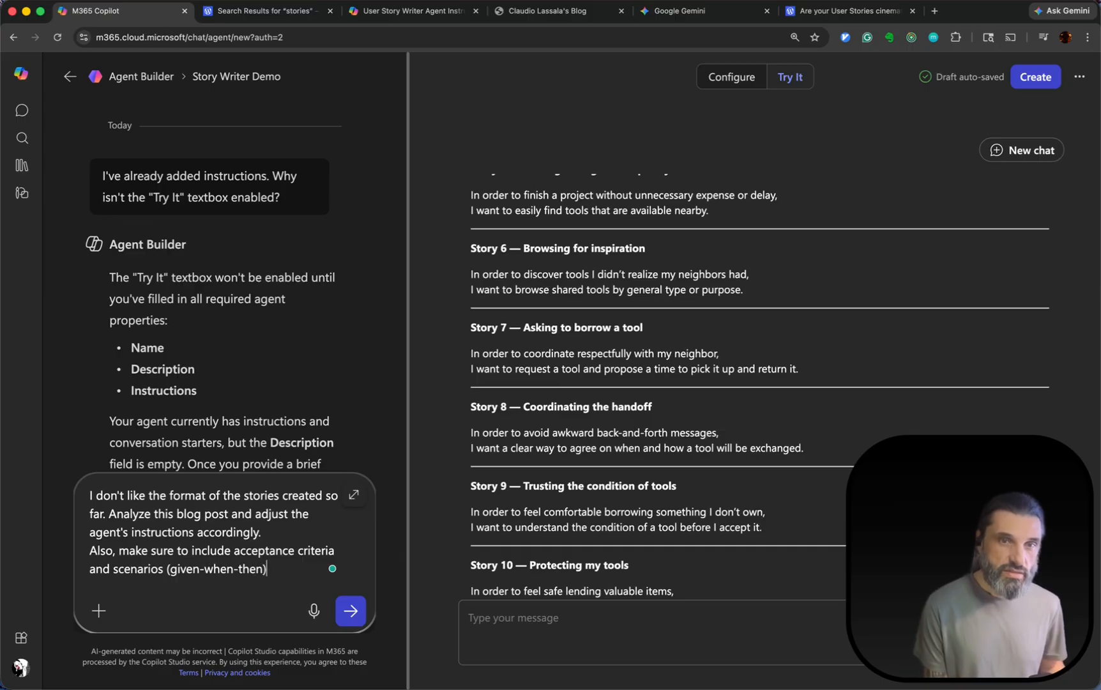
{"action": "type", "text": " for"}
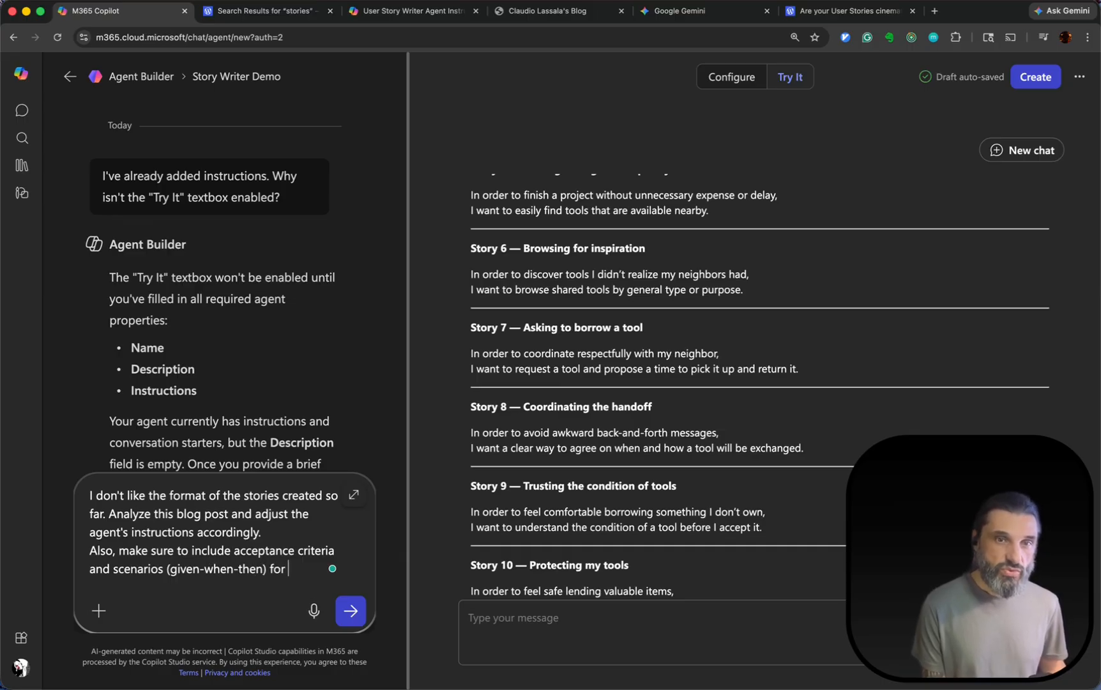
{"action": "type", "text": " all stories."}
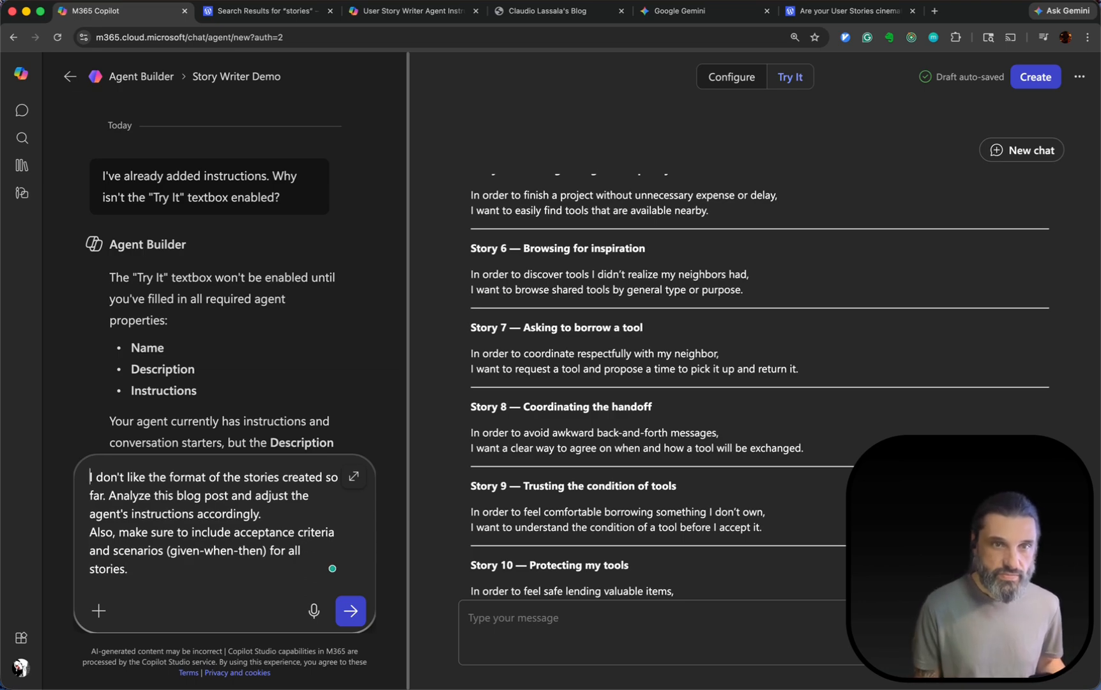
End the message's first paragraph with a colon and the copied blog post's web address, and send the message to the Agent Builder.
{"action": "key", "text": "super+Right"}
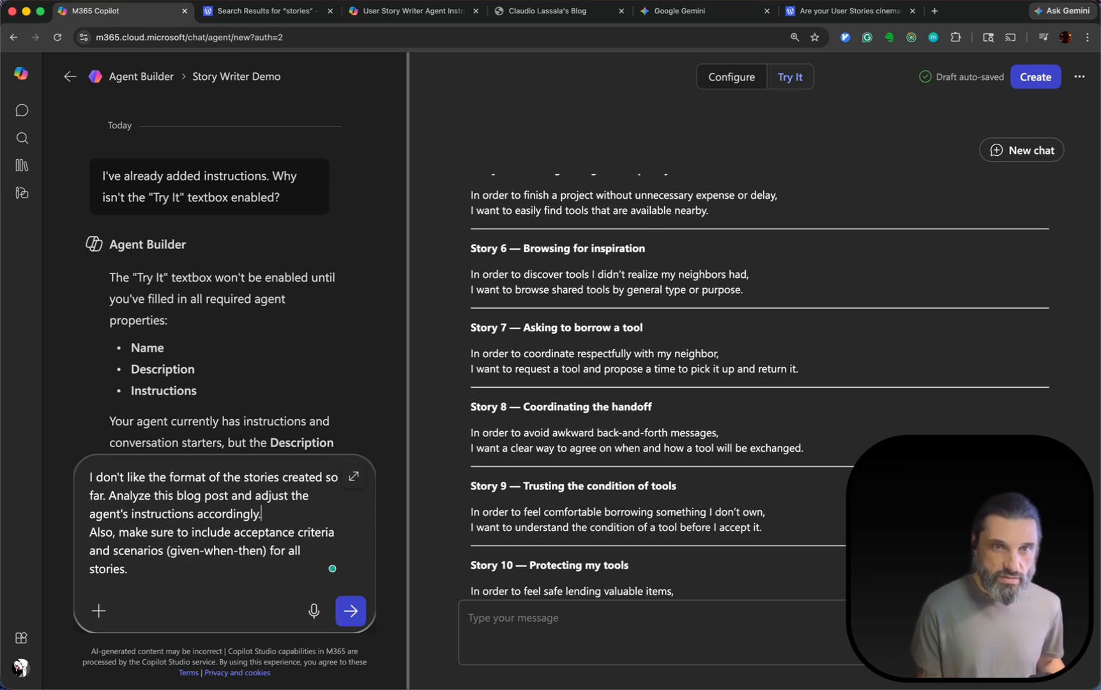
{"action": "key", "text": "BackSpace"}
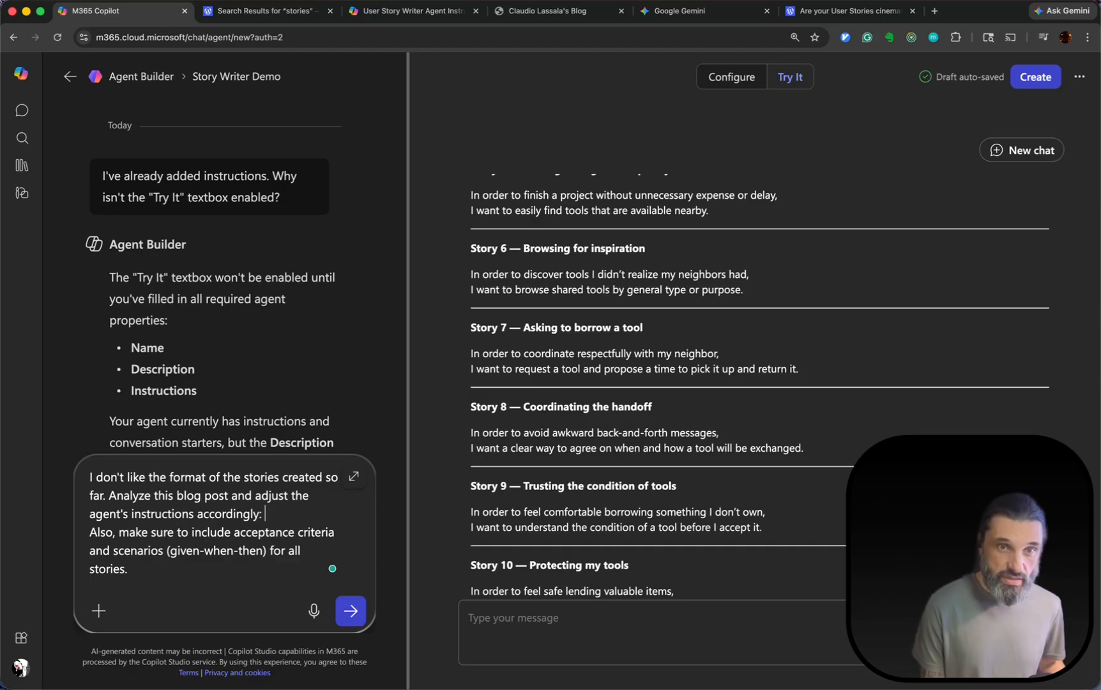
{"action": "type", "text": "https://lassala.net/2020/03/26/are-your-user-stories-cinematic/"}
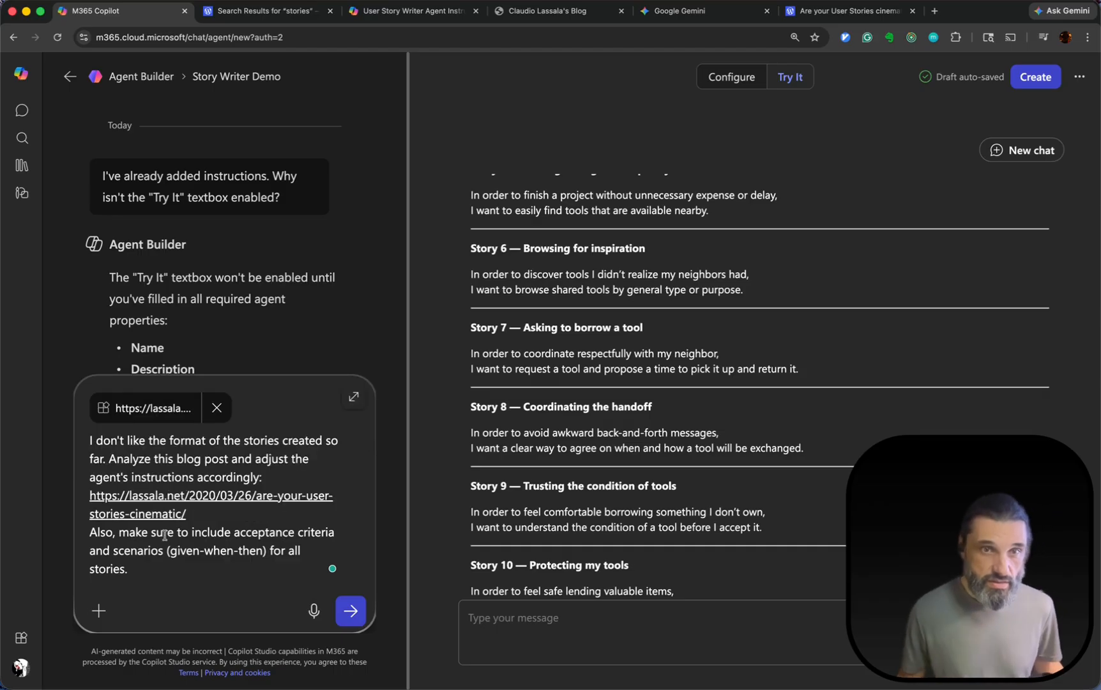
{"action": "left_click", "coordinate": [351, 611]}
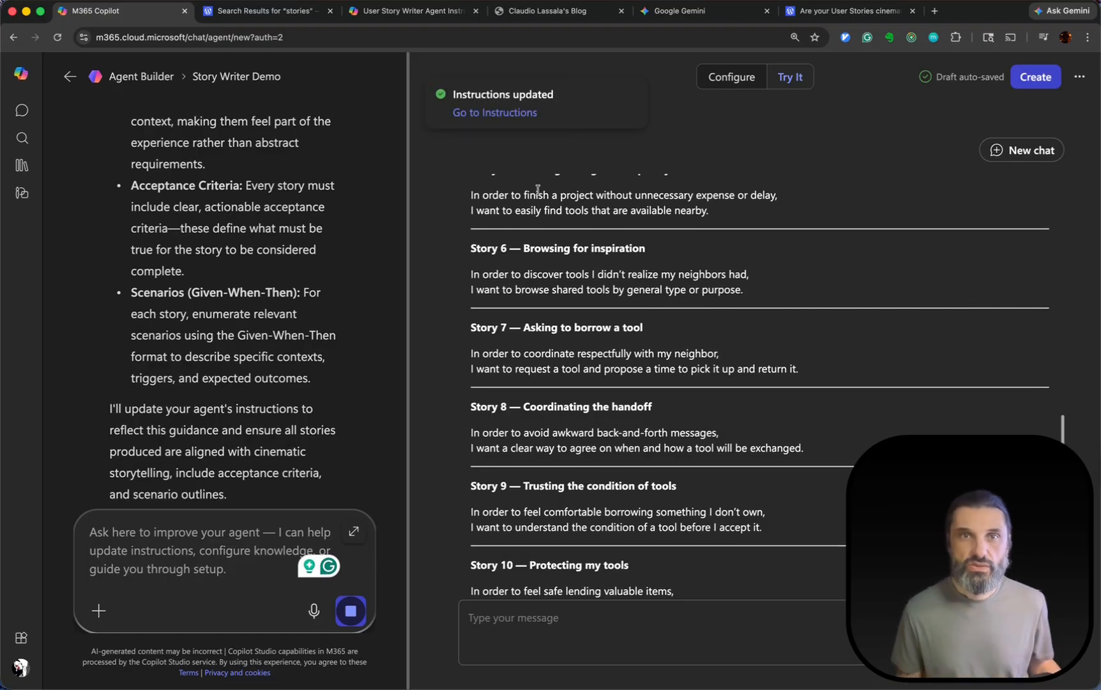
Select the whole submitted "The Neighborhood Tool Share" problem statement in the agent's test chat.
{"action": "scroll", "coordinate": [741, 125], "scroll_direction": "up", "scroll_amount": 10}
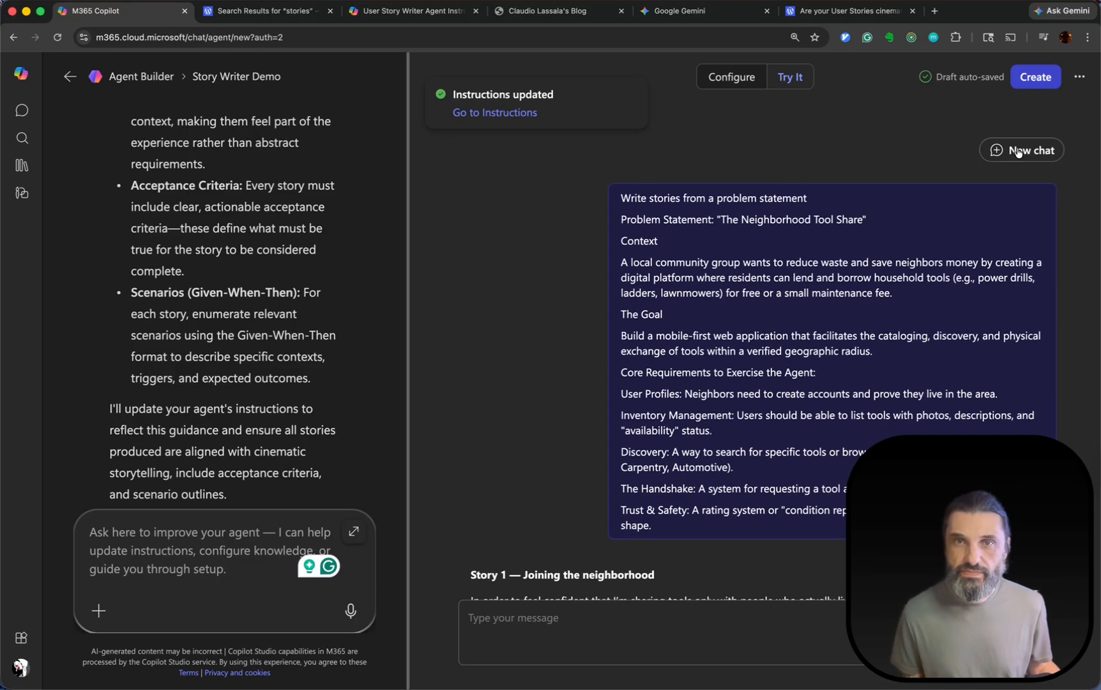
{"action": "left_click", "coordinate": [736, 254]}
{"action": "left_click_drag", "start_coordinate": [622, 198], "coordinate": [690, 559]}
{"action": "scroll", "coordinate": [744, 427], "scroll_direction": "down", "scroll_amount": 5}
{"action": "scroll", "coordinate": [744, 426], "scroll_direction": "down", "scroll_amount": 5}
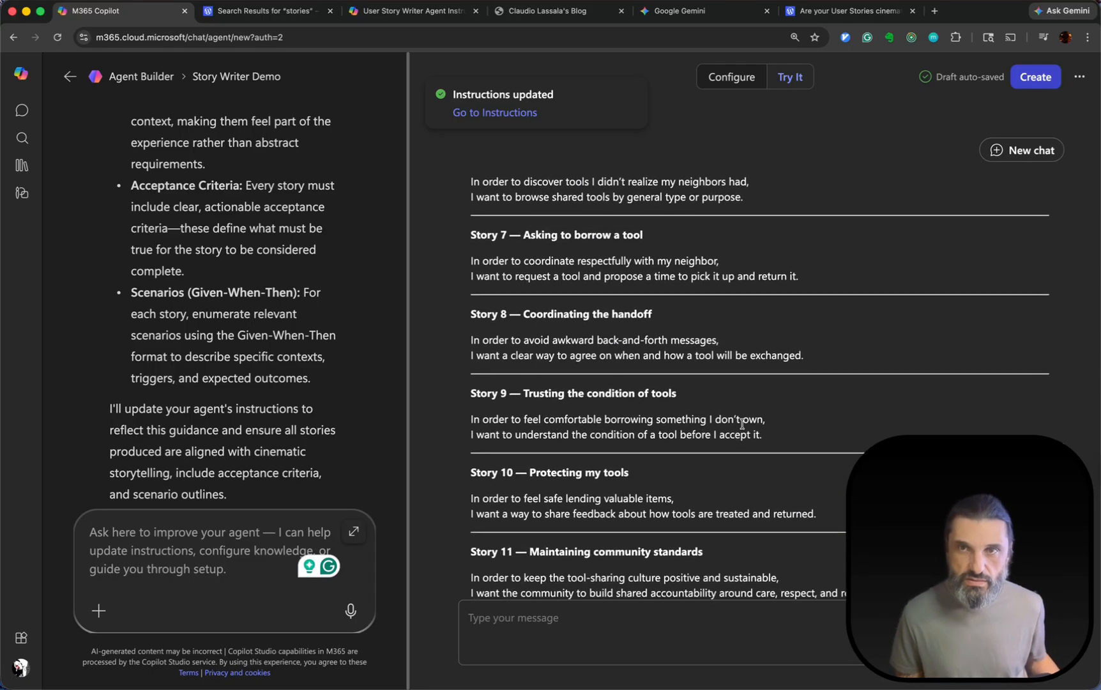
{"action": "scroll", "coordinate": [693, 398], "scroll_direction": "up", "scroll_amount": 10}
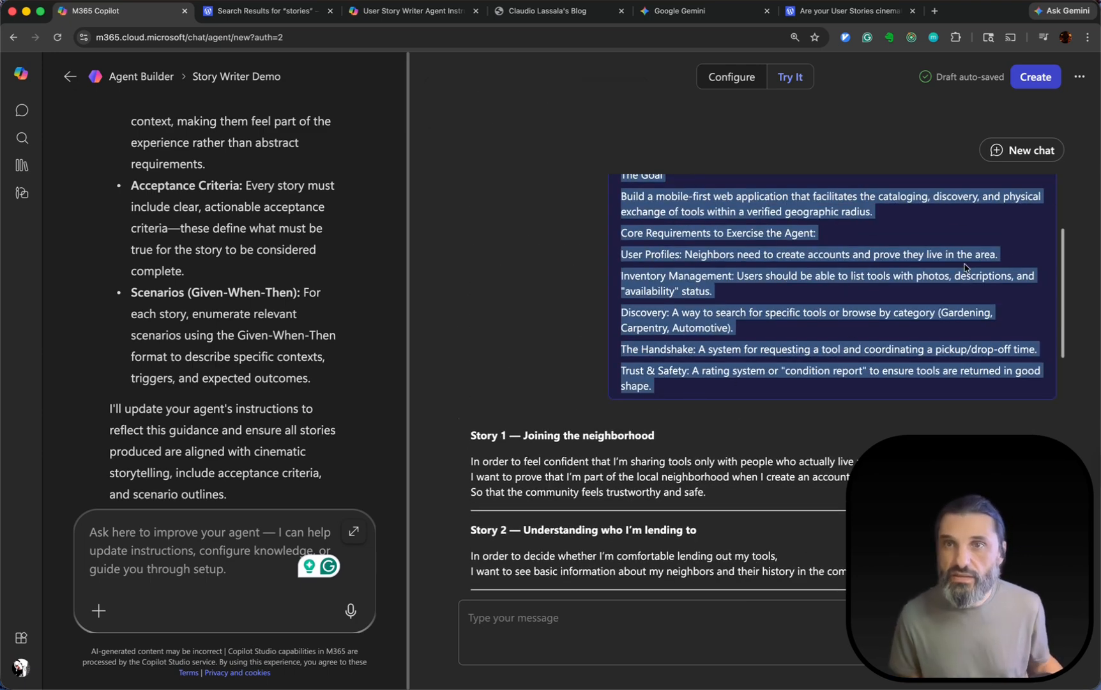
{"action": "scroll", "coordinate": [893, 262], "scroll_direction": "up", "scroll_amount": 3}
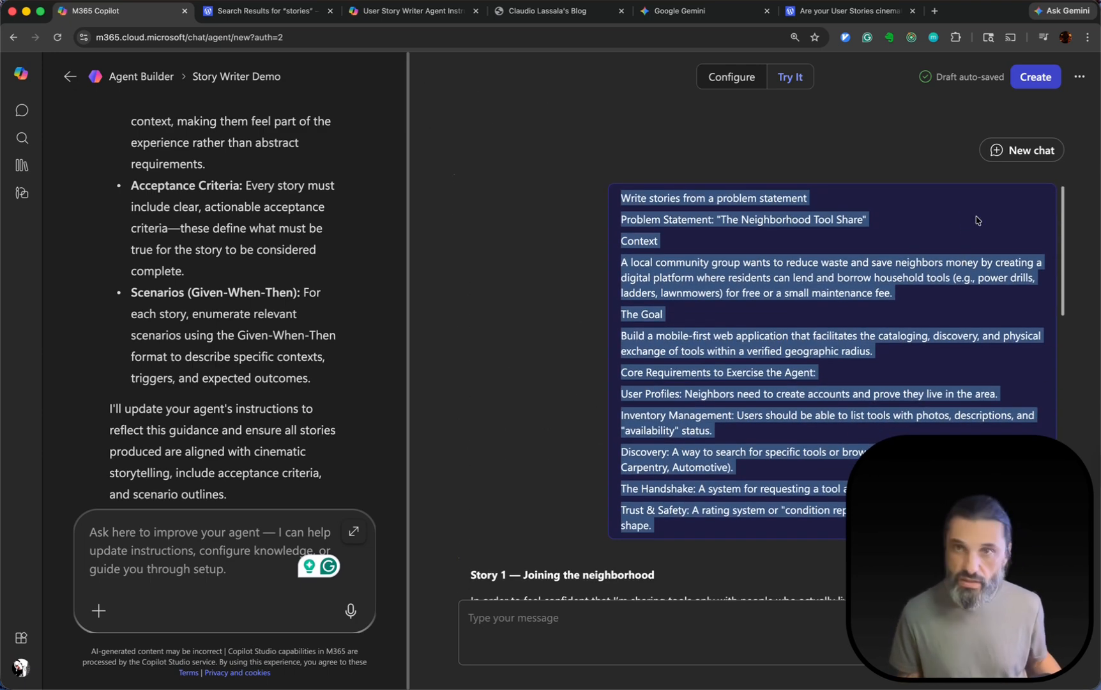
Start a new test chat and try to paste the problem statement as its message.
{"action": "left_click", "coordinate": [1017, 149]}
{"action": "left_click", "coordinate": [511, 621]}
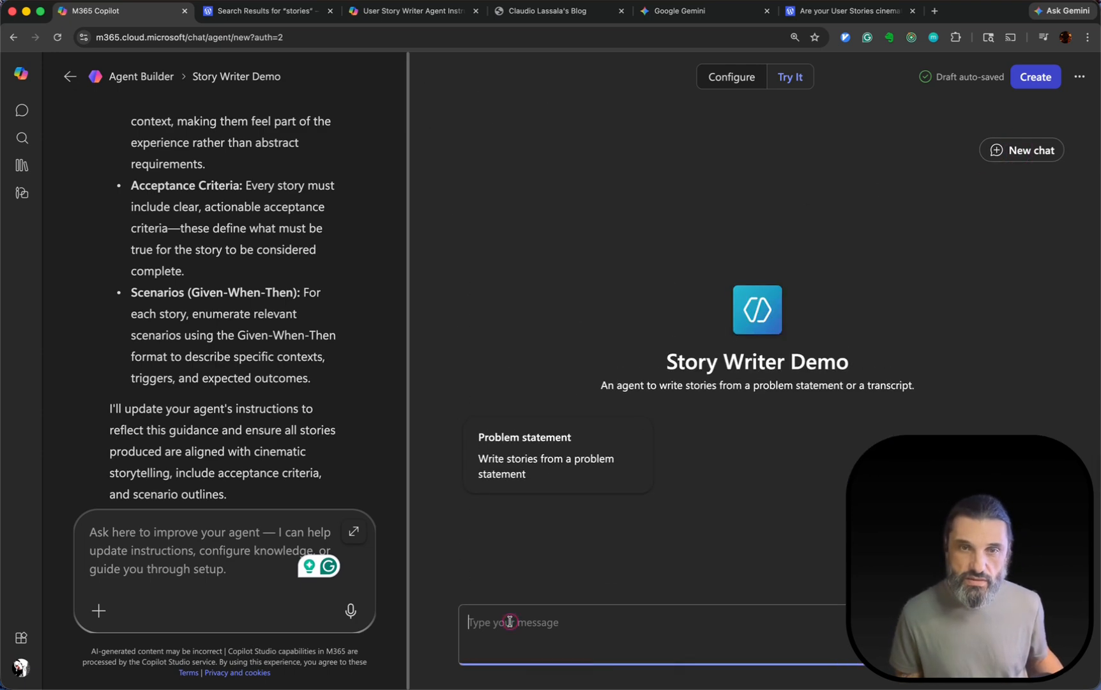
{"action": "key", "text": "super+v"}
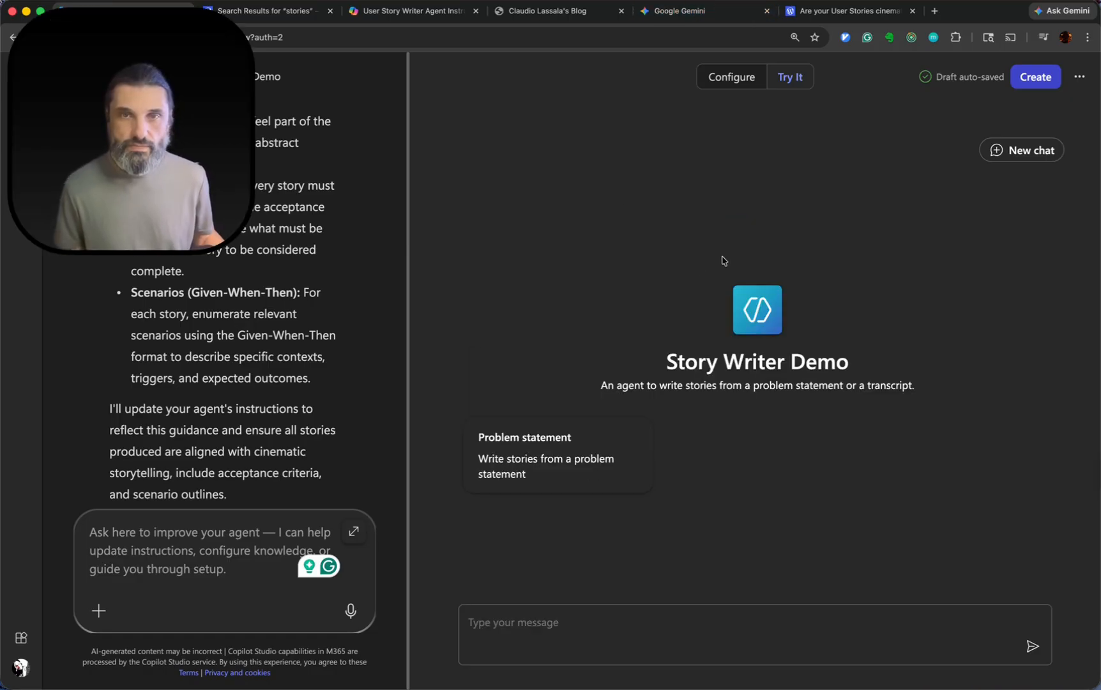
Create the Story Writer Demo agent without sharing it, and start a new test chat.
{"action": "left_click", "coordinate": [1032, 84]}
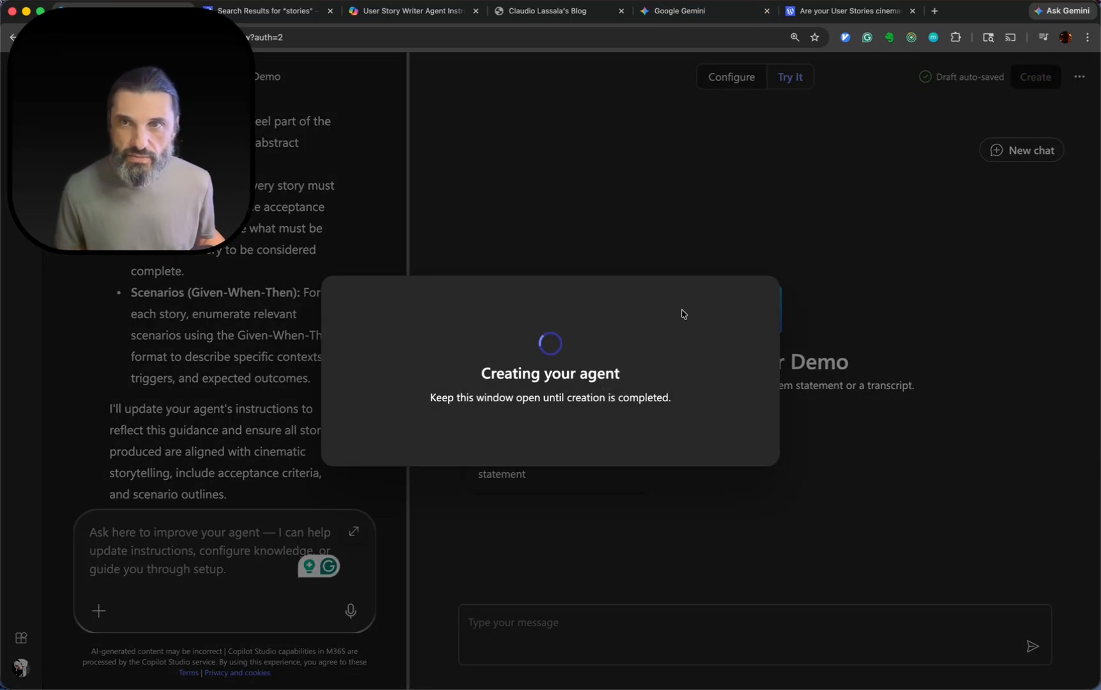
{"action": "left_click", "coordinate": [702, 247]}
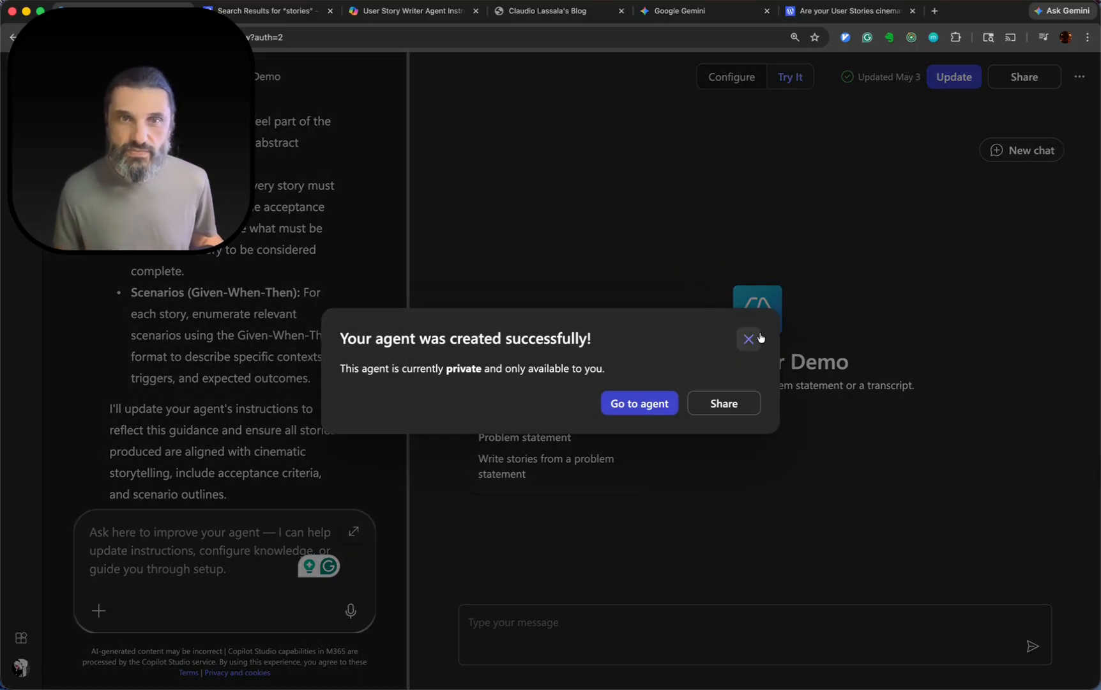
{"action": "left_click", "coordinate": [748, 343]}
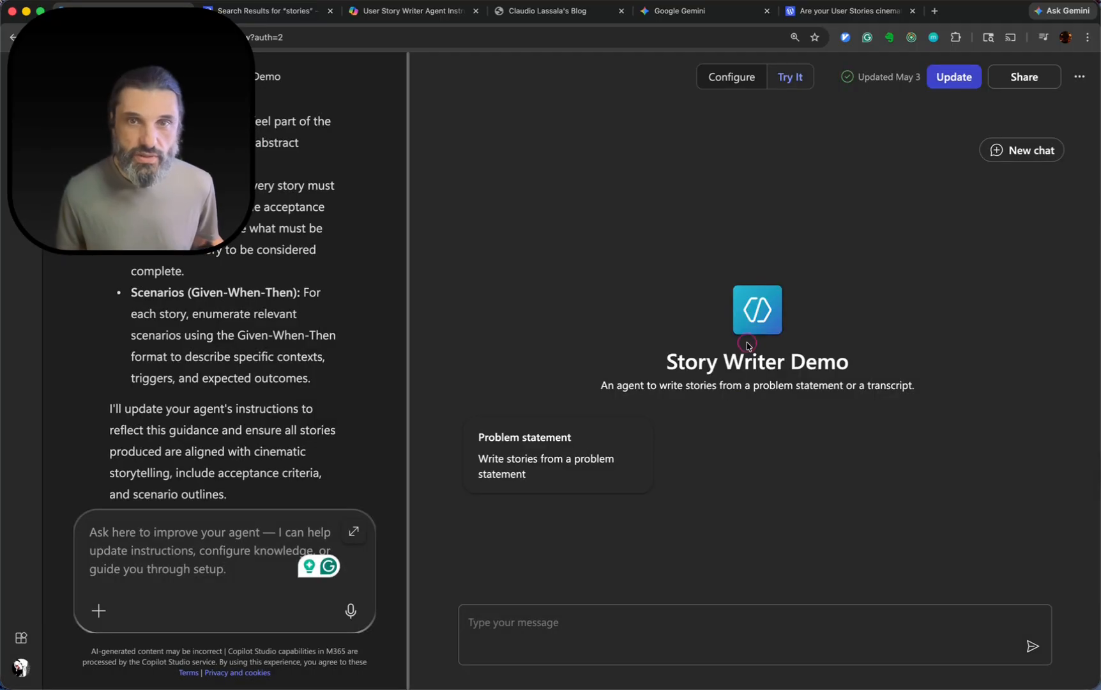
{"action": "left_click", "coordinate": [1035, 156]}
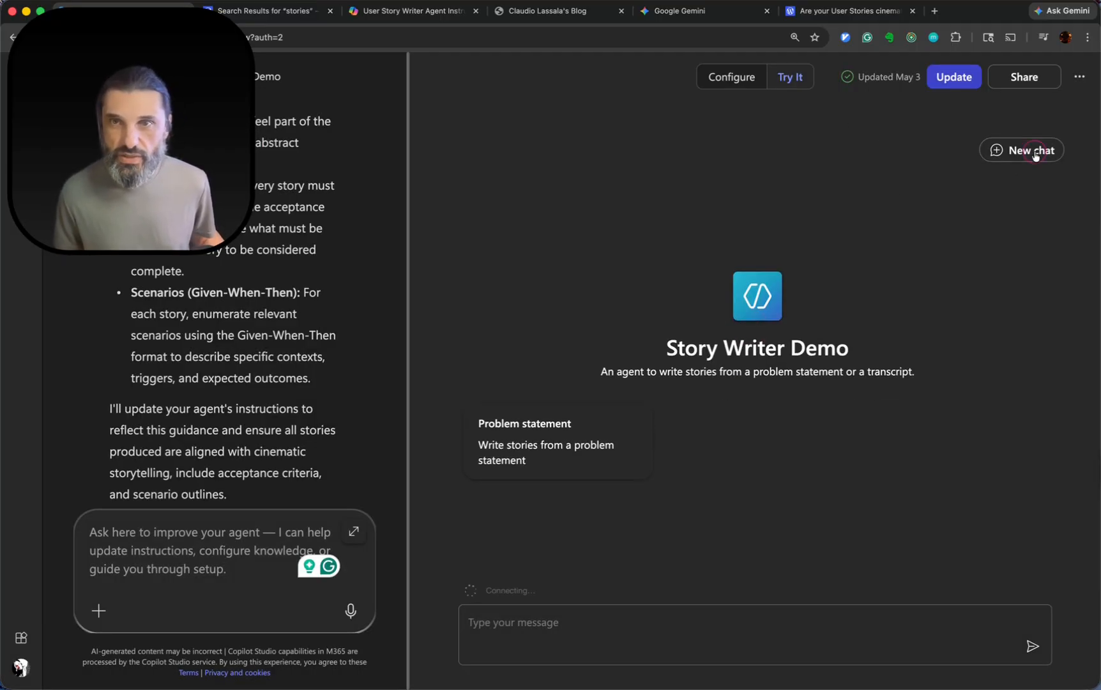
Switch to Google Gemini and copy the highlighted "The Neighborhood Tool Share" problem statement.
{"action": "left_click", "coordinate": [673, 11]}
{"action": "right_click", "coordinate": [441, 188]}
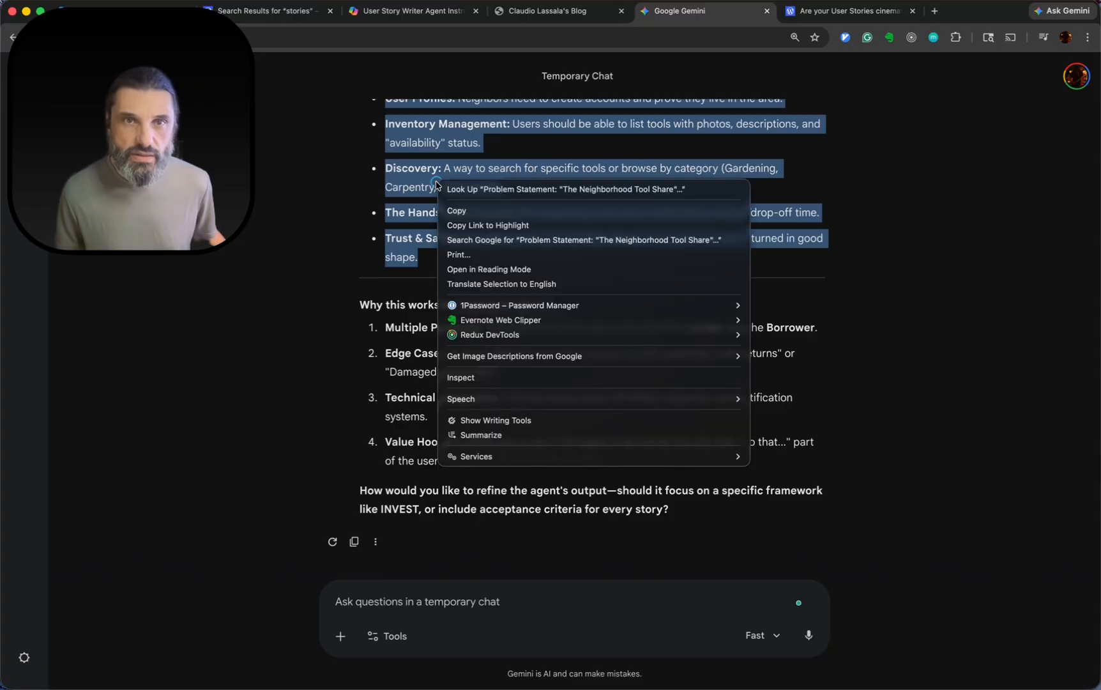
{"action": "left_click", "coordinate": [470, 212]}
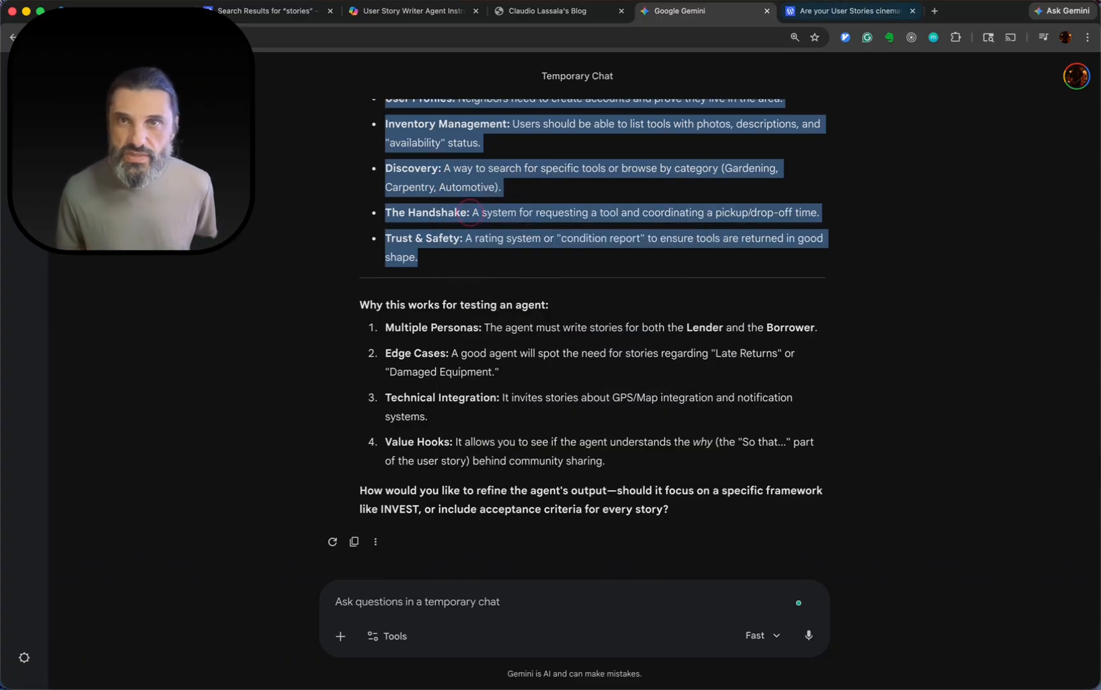
Switch back to M365 Copilot and submit the copied "The Neighborhood Tool Share" problem statement in the Story Writer Demo test chat.
{"action": "left_click", "coordinate": [849, 11]}
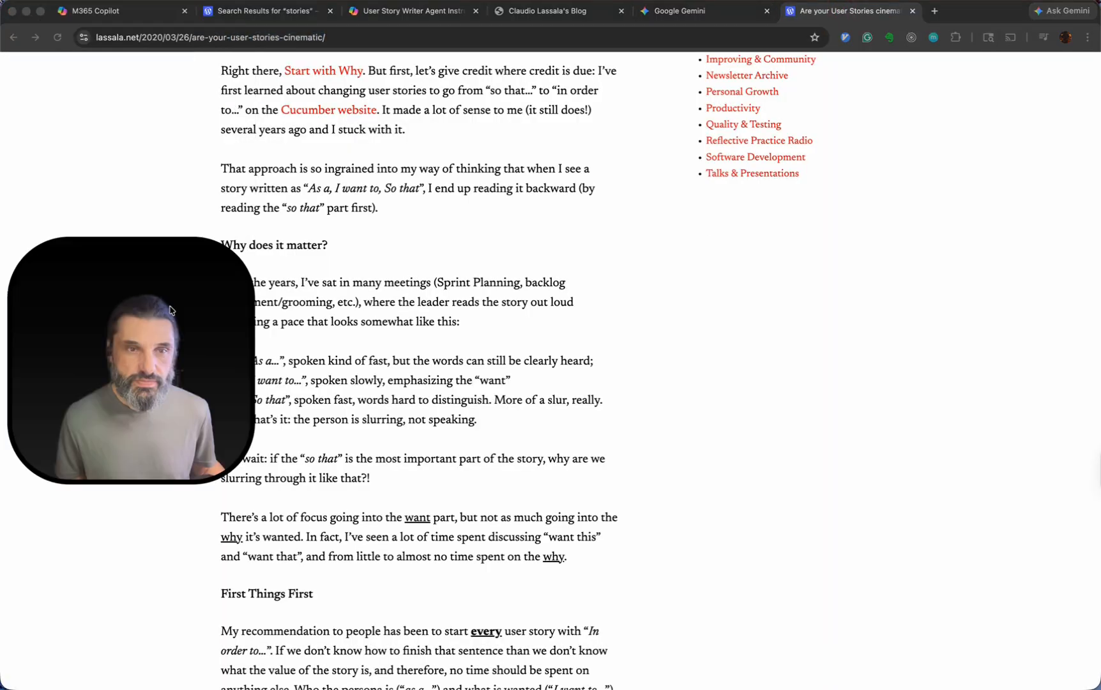
{"action": "left_click", "coordinate": [117, 13]}
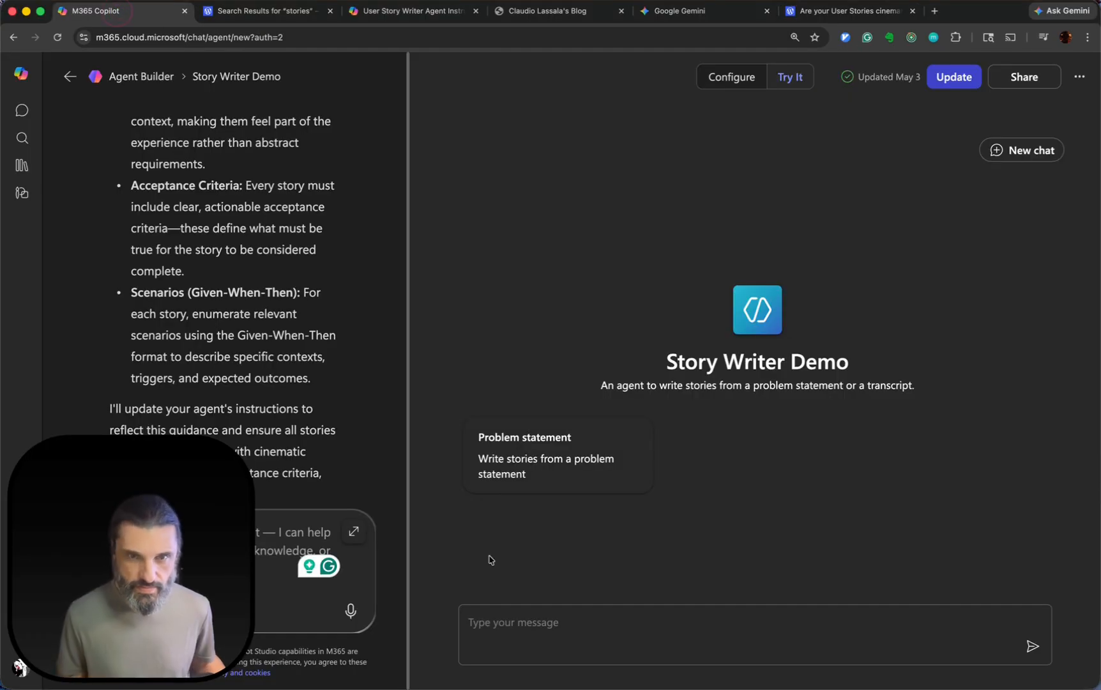
{"action": "left_click", "coordinate": [514, 617]}
{"action": "key", "text": "super+v"}
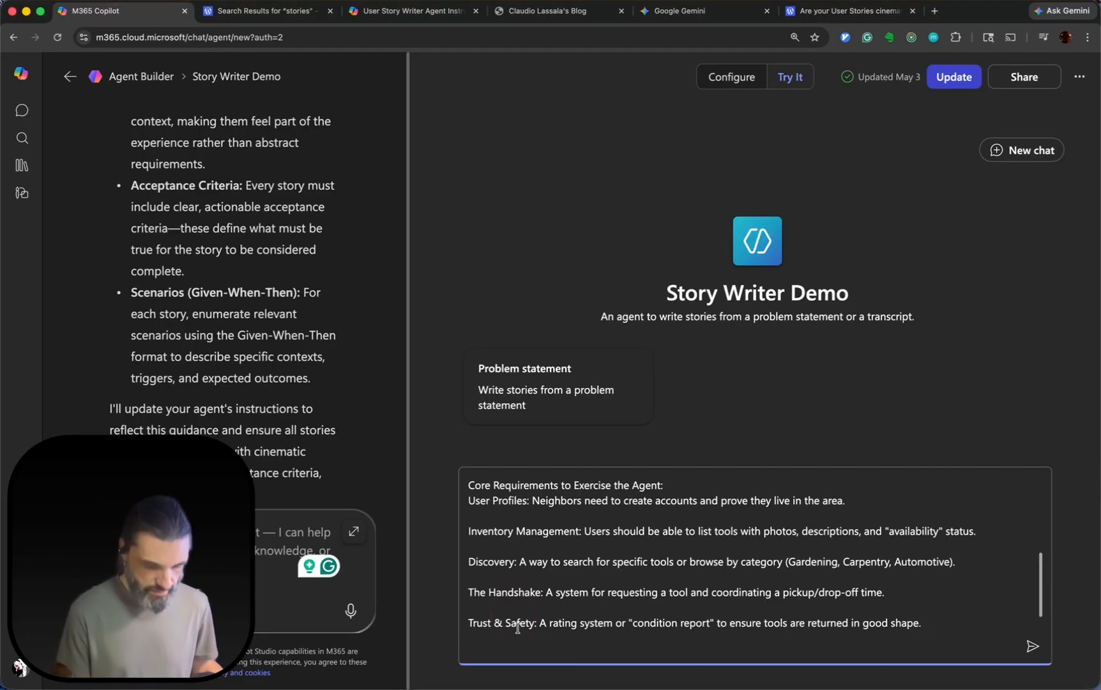
{"action": "key", "text": "Return"}
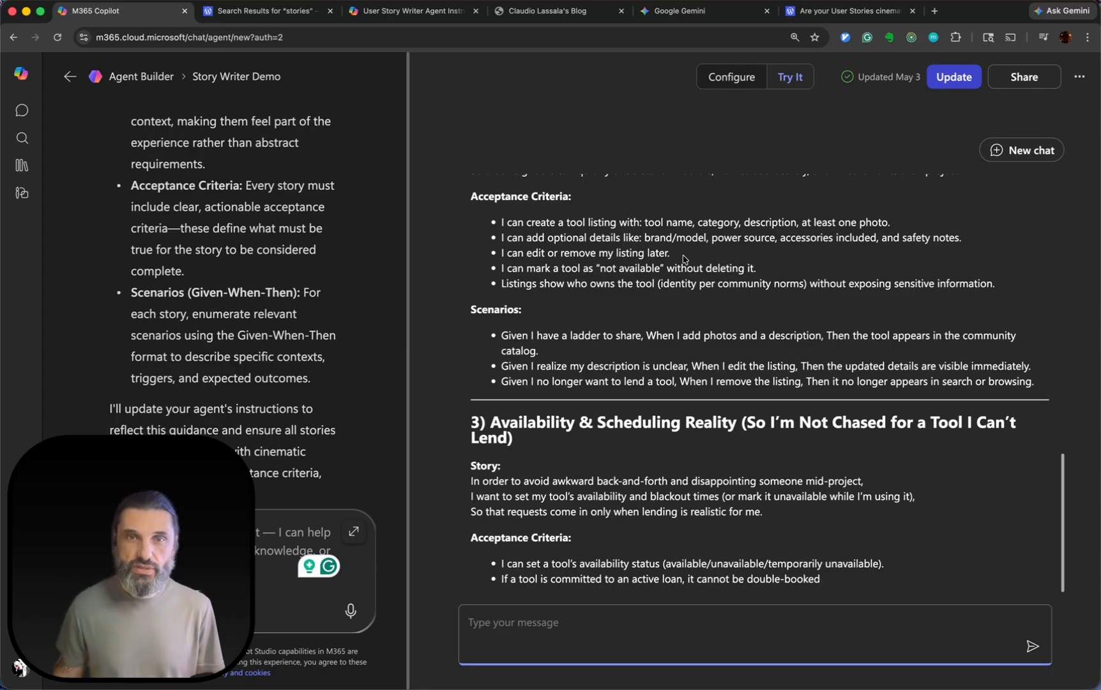
Review the generated stories from the beginning, examining the wording of the "Verified Neighbor Onboarding" story.
{"action": "scroll", "coordinate": [695, 377], "scroll_direction": "up", "scroll_amount": 5}
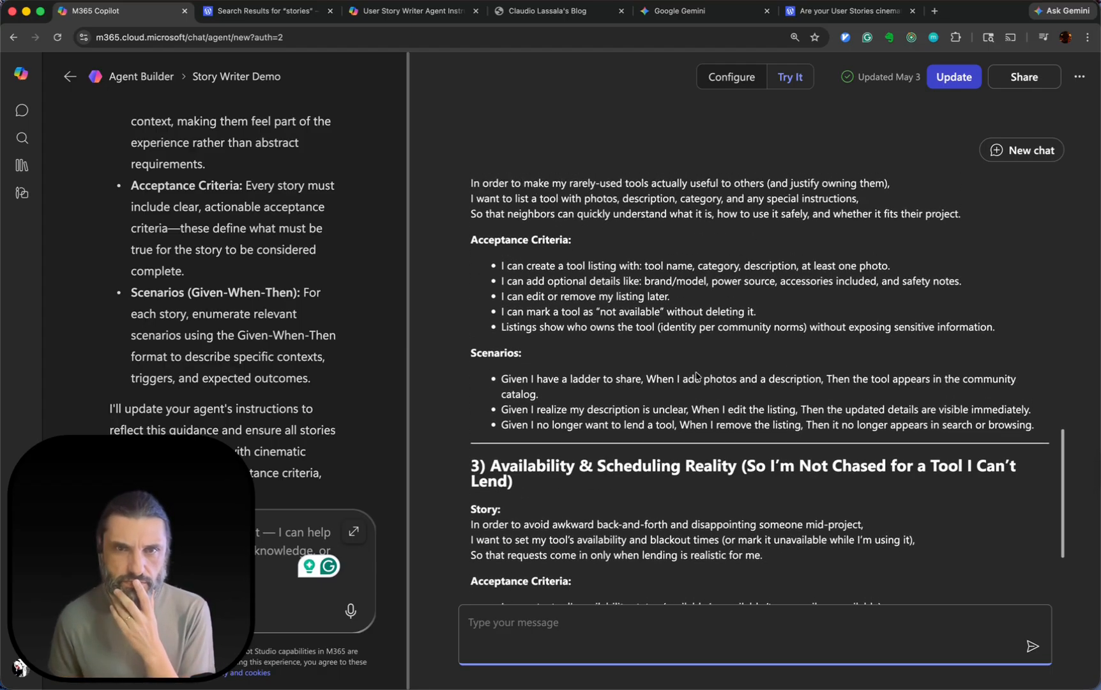
{"action": "scroll", "coordinate": [696, 374], "scroll_direction": "up", "scroll_amount": 1}
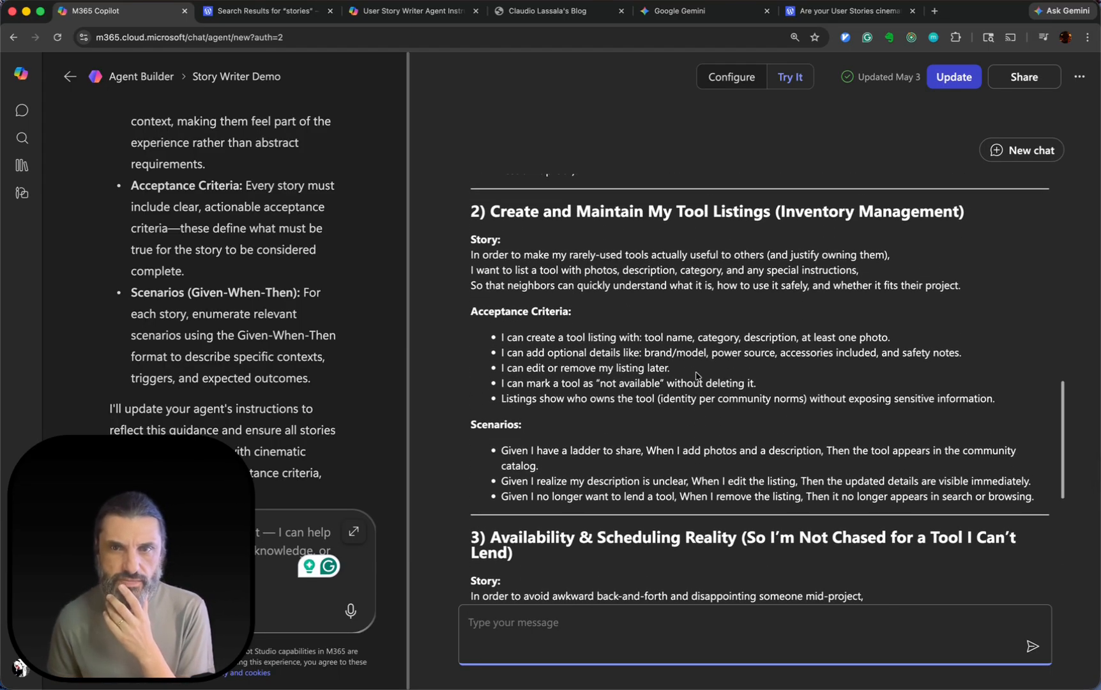
{"action": "scroll", "coordinate": [697, 375], "scroll_direction": "up", "scroll_amount": 15}
{"action": "scroll", "coordinate": [696, 372], "scroll_direction": "down", "scroll_amount": 5}
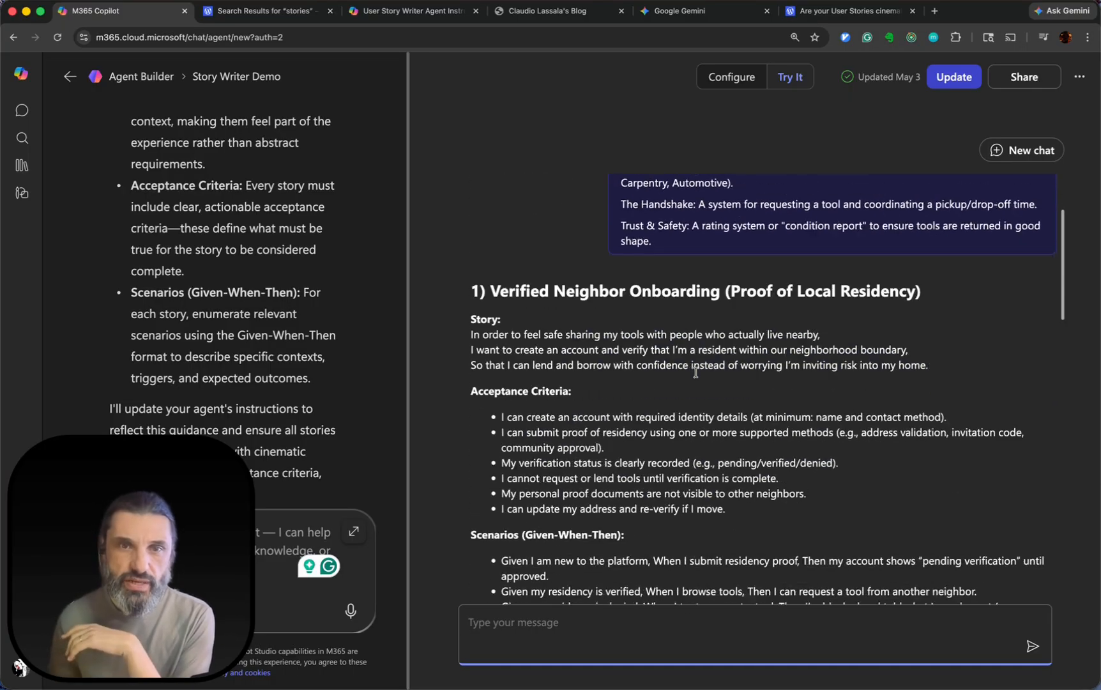
{"action": "scroll", "coordinate": [696, 373], "scroll_direction": "down", "scroll_amount": 3}
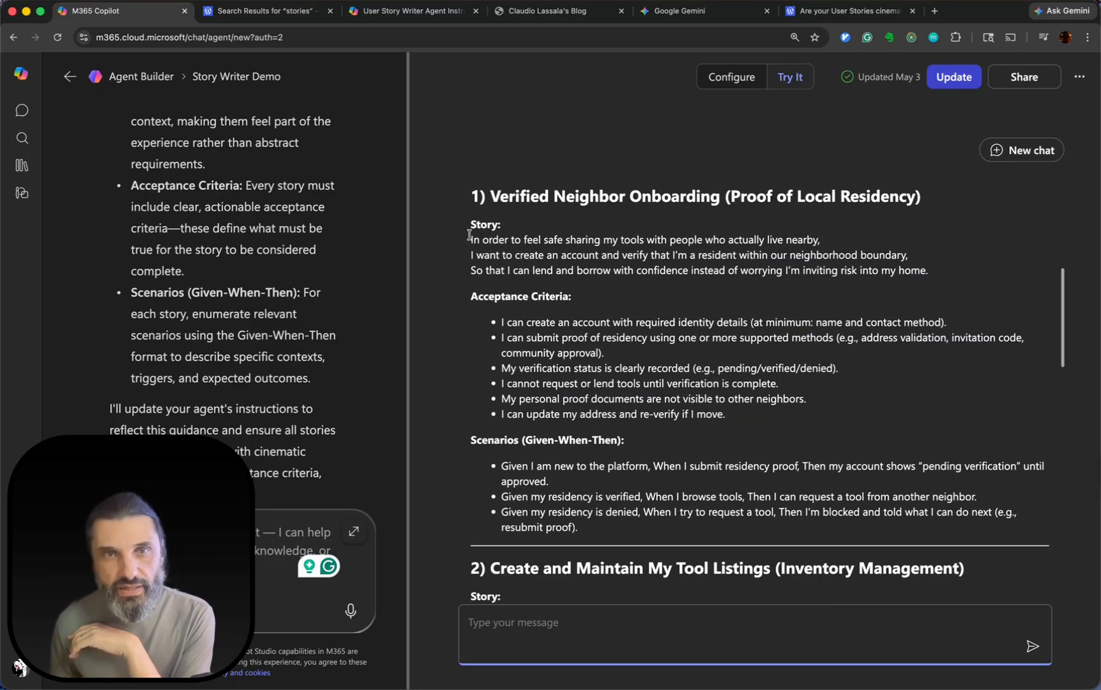
{"action": "left_click_drag", "start_coordinate": [465, 235], "coordinate": [504, 296]}
{"action": "left_click", "coordinate": [507, 309]}
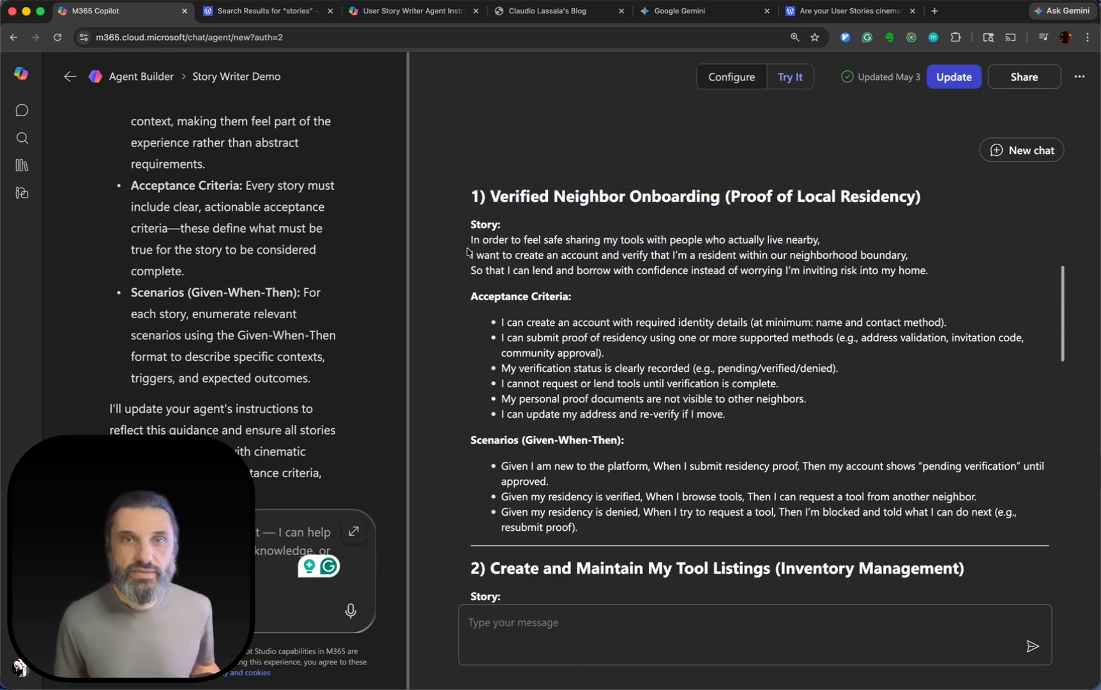
{"action": "left_click_drag", "start_coordinate": [464, 242], "coordinate": [686, 292]}
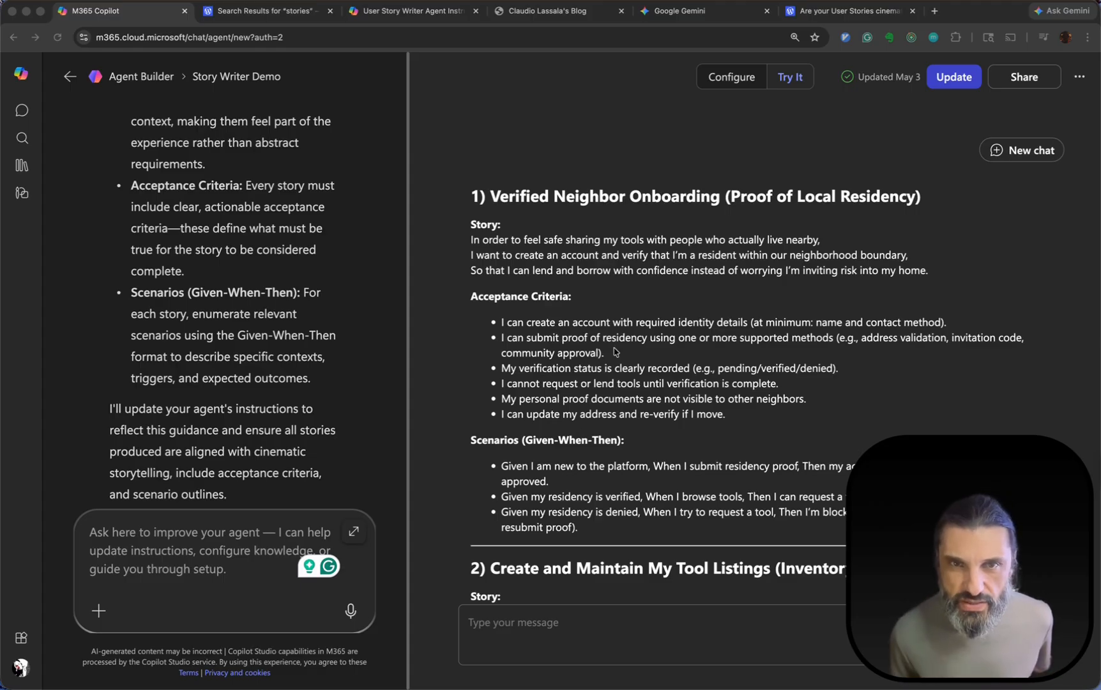
Examine the acceptance criteria and Given-When-Then scenarios of the first two generated stories.
{"action": "scroll", "coordinate": [603, 350], "scroll_direction": "down", "scroll_amount": 3}
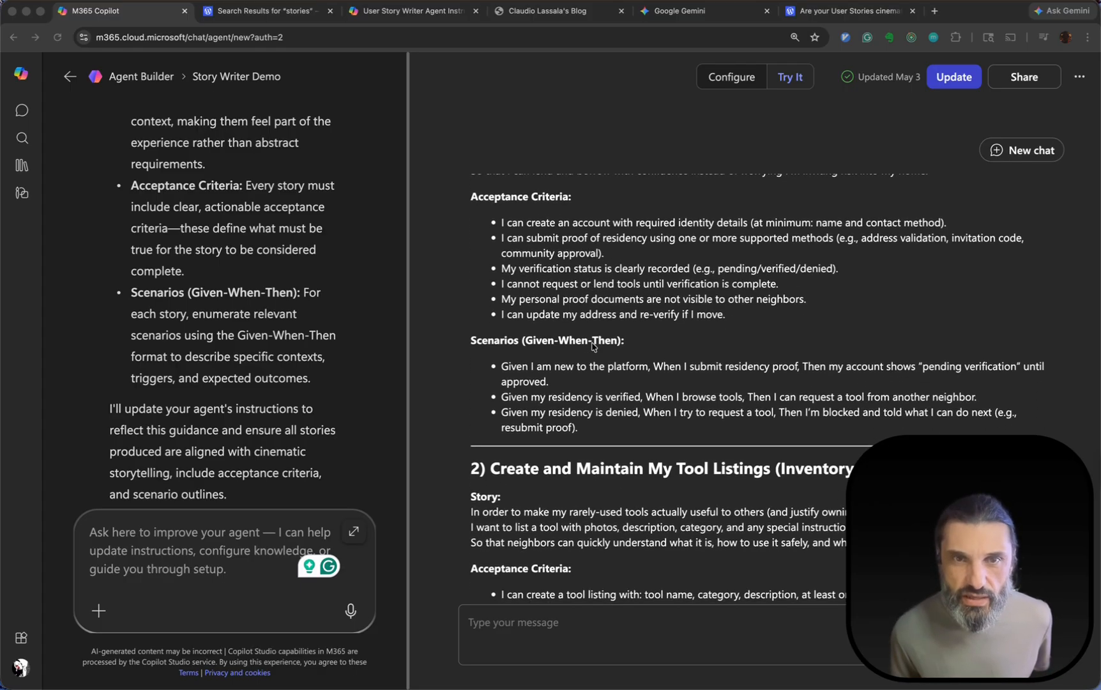
{"action": "scroll", "coordinate": [594, 347], "scroll_direction": "down", "scroll_amount": 3}
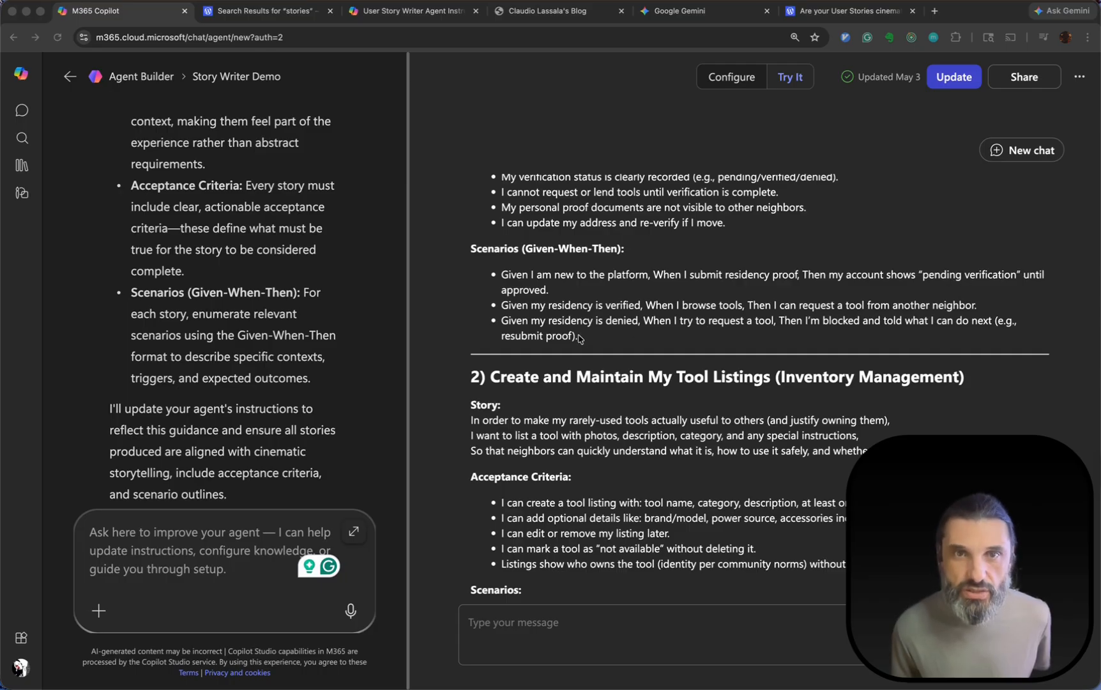
{"action": "scroll", "coordinate": [607, 312], "scroll_direction": "down", "scroll_amount": 5}
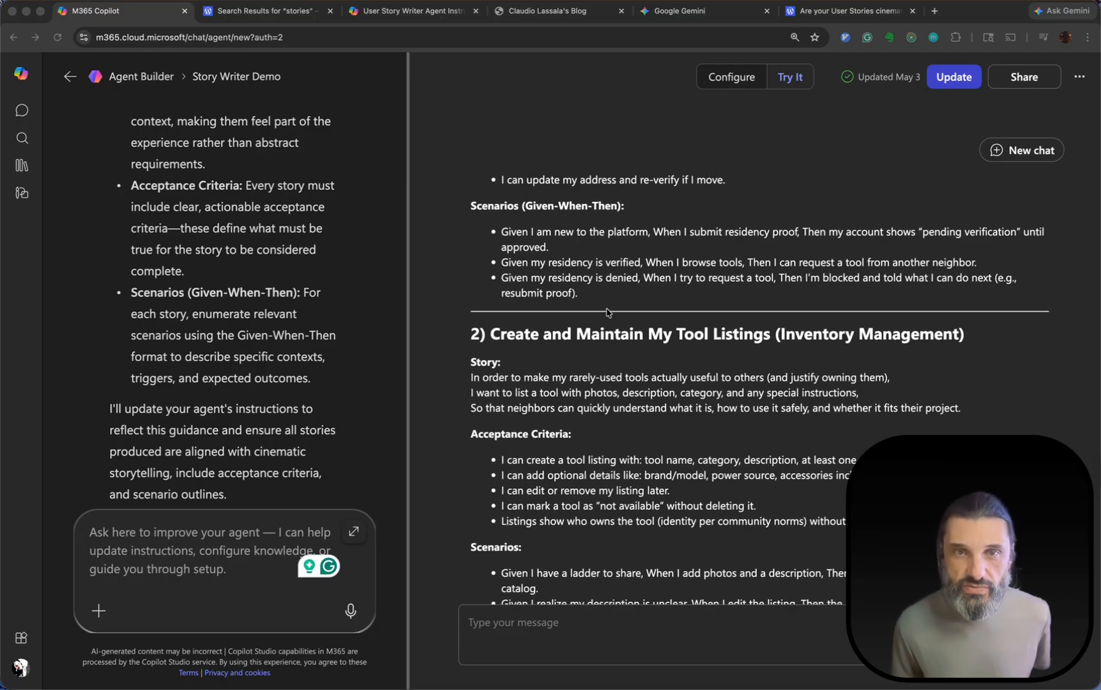
{"action": "scroll", "coordinate": [607, 311], "scroll_direction": "down", "scroll_amount": 2}
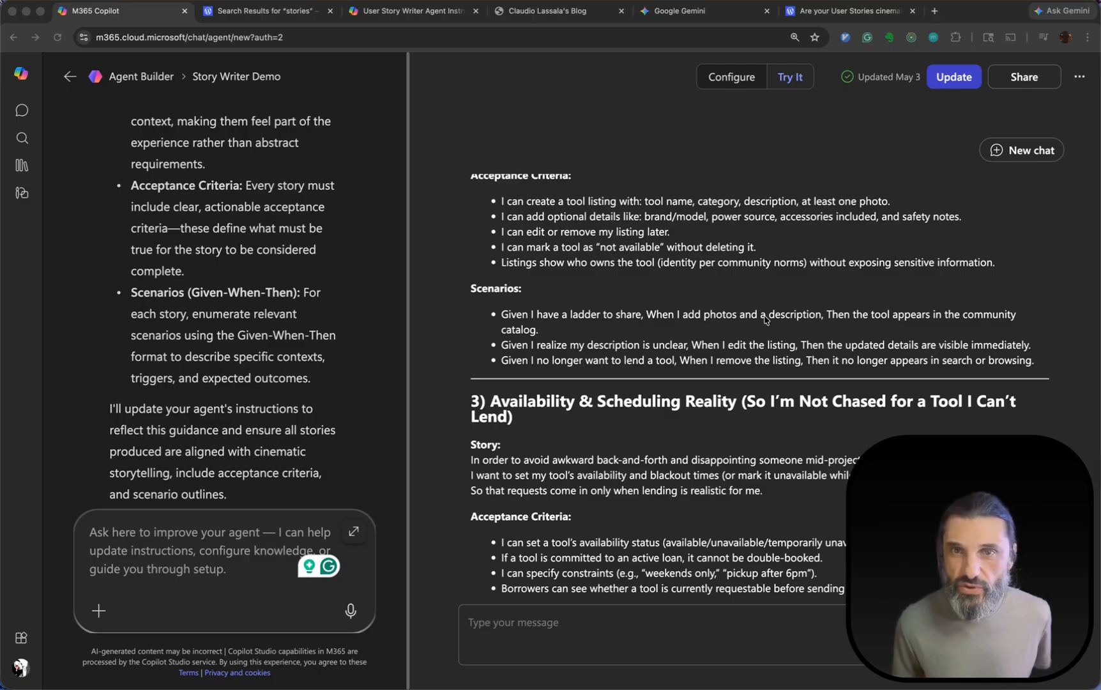
{"action": "left_click", "coordinate": [489, 304]}
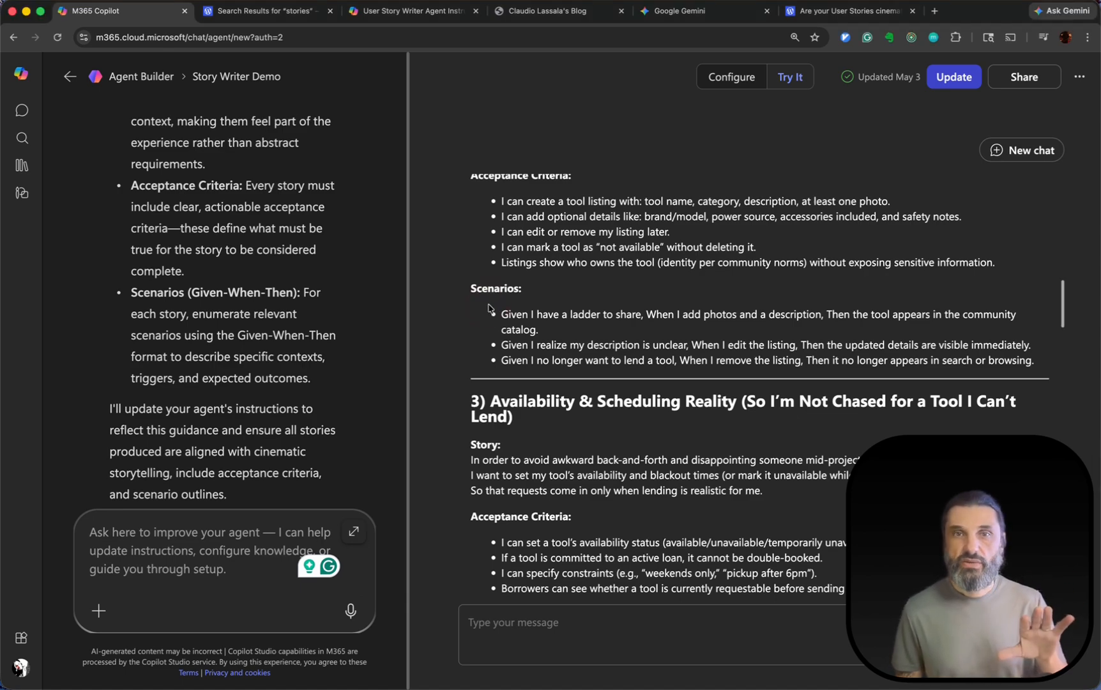
{"action": "left_click_drag", "start_coordinate": [502, 316], "coordinate": [560, 365]}
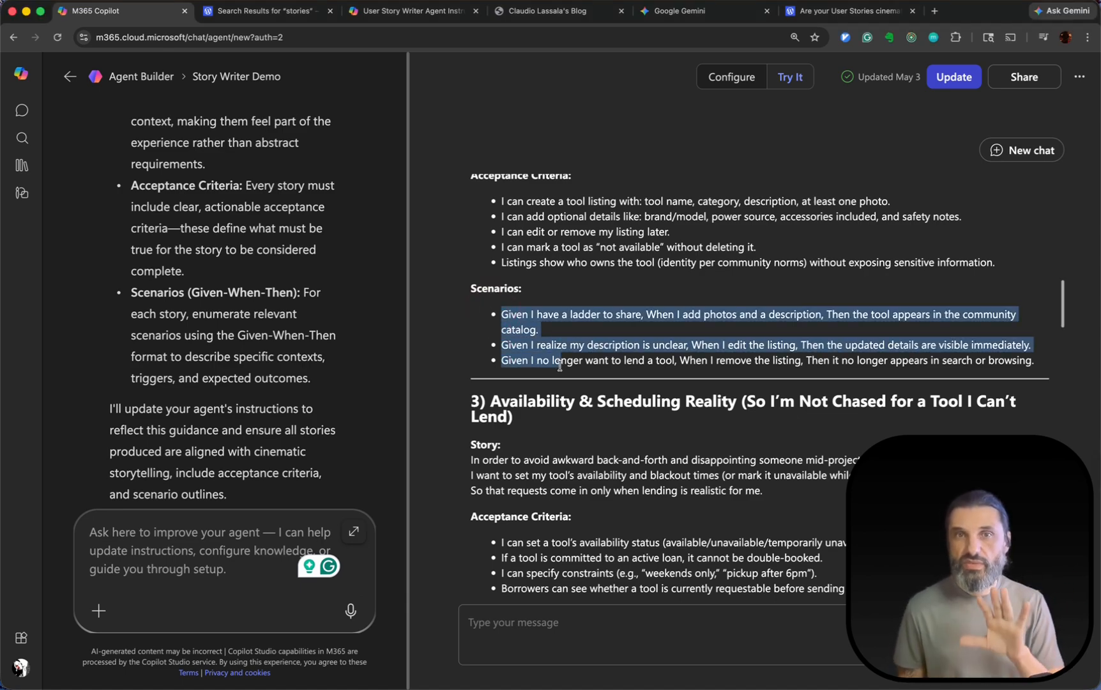
{"action": "left_click", "coordinate": [560, 365]}
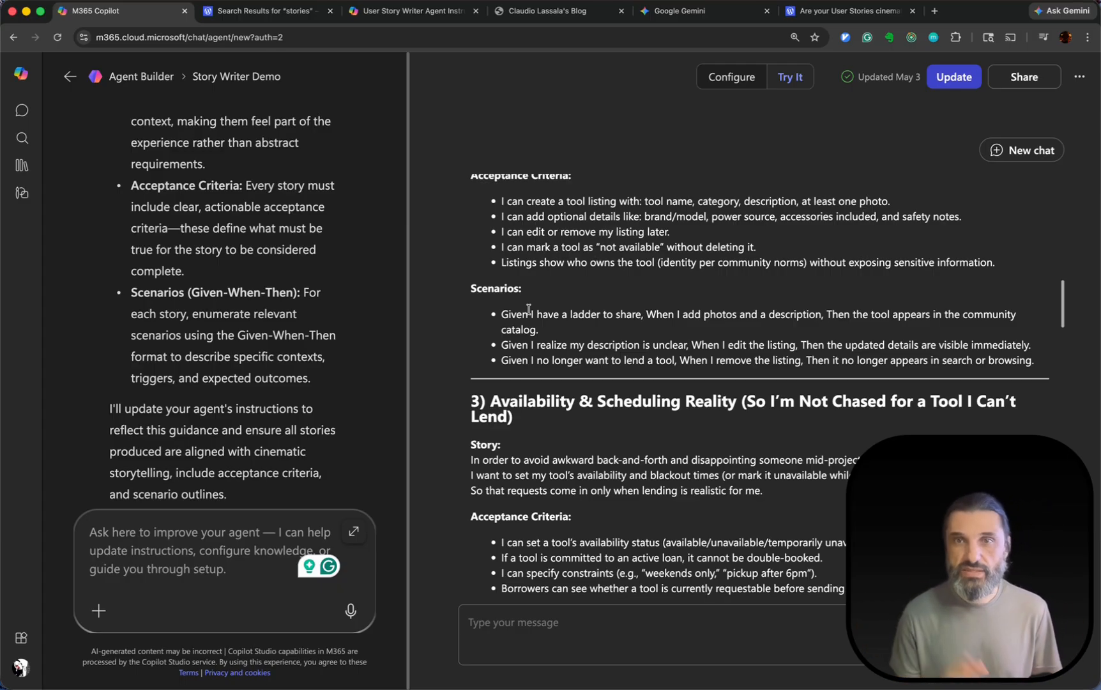
{"action": "left_click_drag", "start_coordinate": [527, 316], "coordinate": [736, 364]}
{"action": "left_click", "coordinate": [738, 362]}
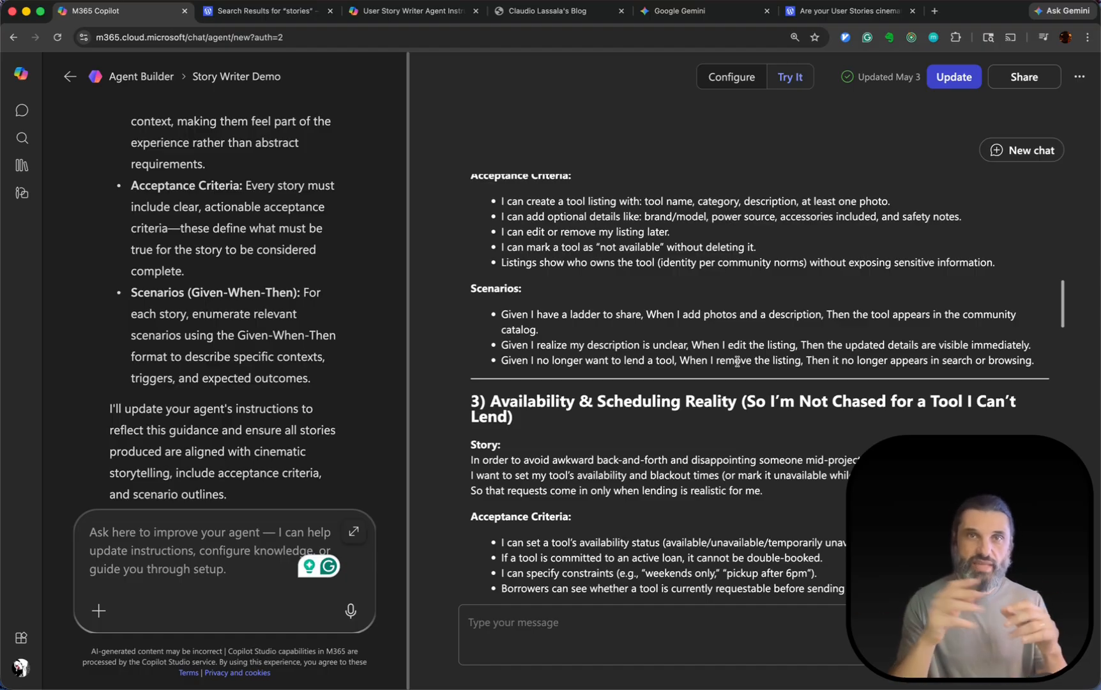
Highlight the story text of "Availability & Scheduling Reality" to check its format.
{"action": "scroll", "coordinate": [737, 362], "scroll_direction": "down", "scroll_amount": 5}
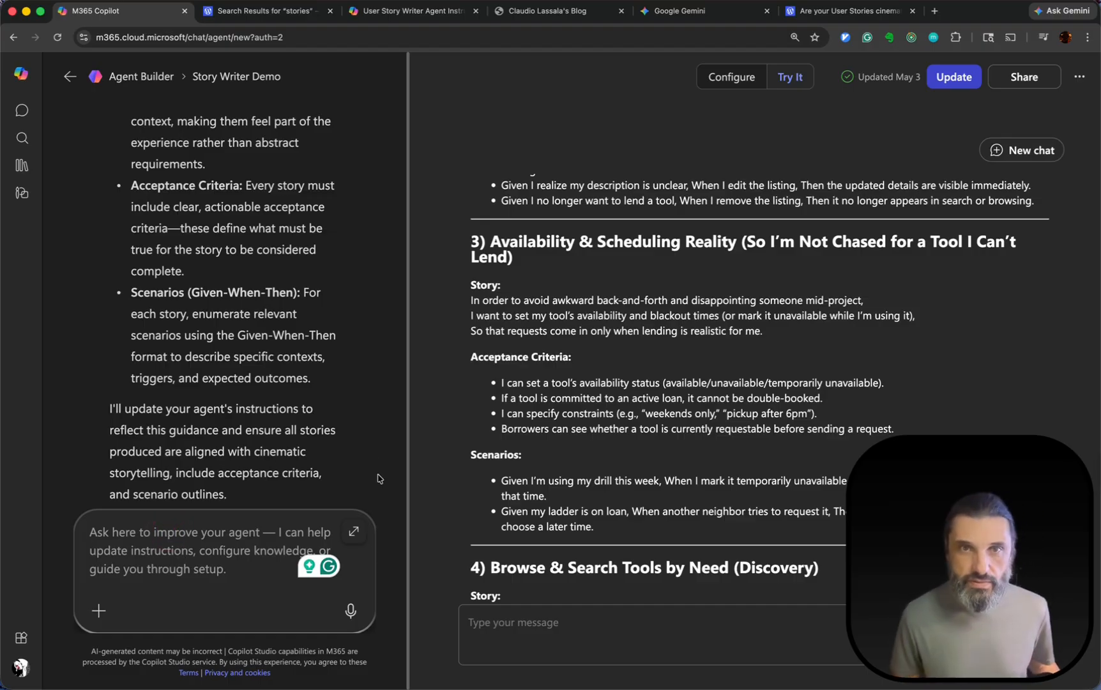
{"action": "scroll", "coordinate": [518, 364], "scroll_direction": "up", "scroll_amount": 1}
{"action": "left_click_drag", "start_coordinate": [470, 327], "coordinate": [799, 363]}
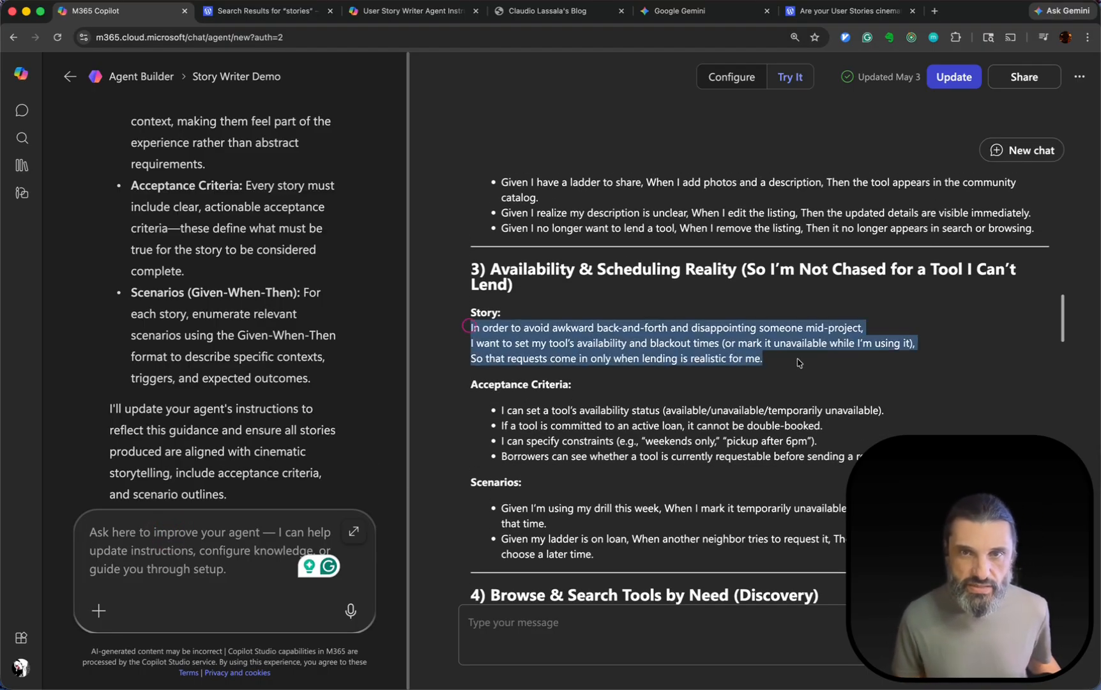
Write in the agent builder's chat: The stories don't follow the "in order to... as a... I want to..." format.
{"action": "left_click", "coordinate": [141, 536]}
{"action": "type", "text": "The nstorie"}
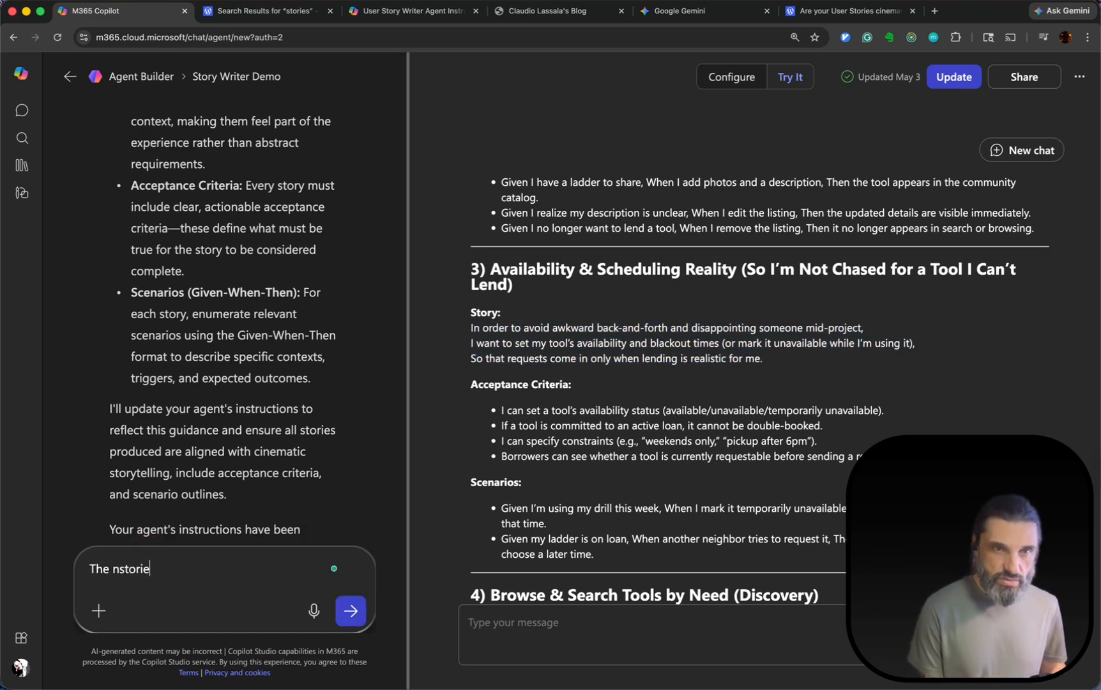
{"action": "type", "text": "s"}
{"action": "key", "text": "alt+shift+Left"}
{"action": "key", "text": "BackSpace"}
{"action": "type", "text": "st"}
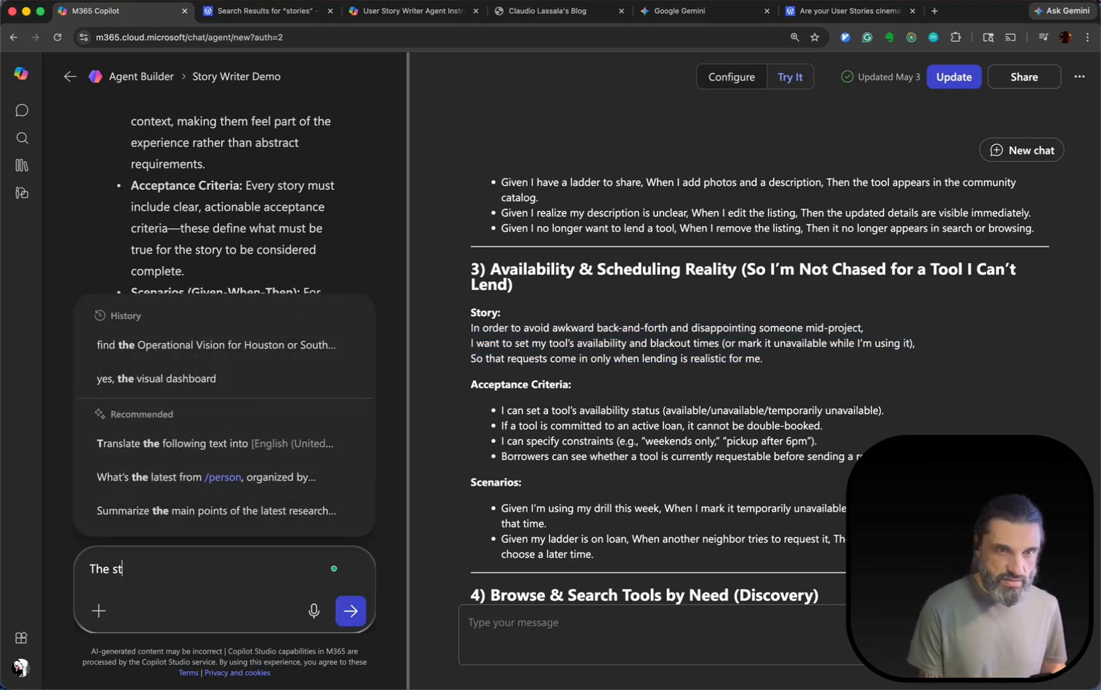
{"action": "type", "text": "roeies "}
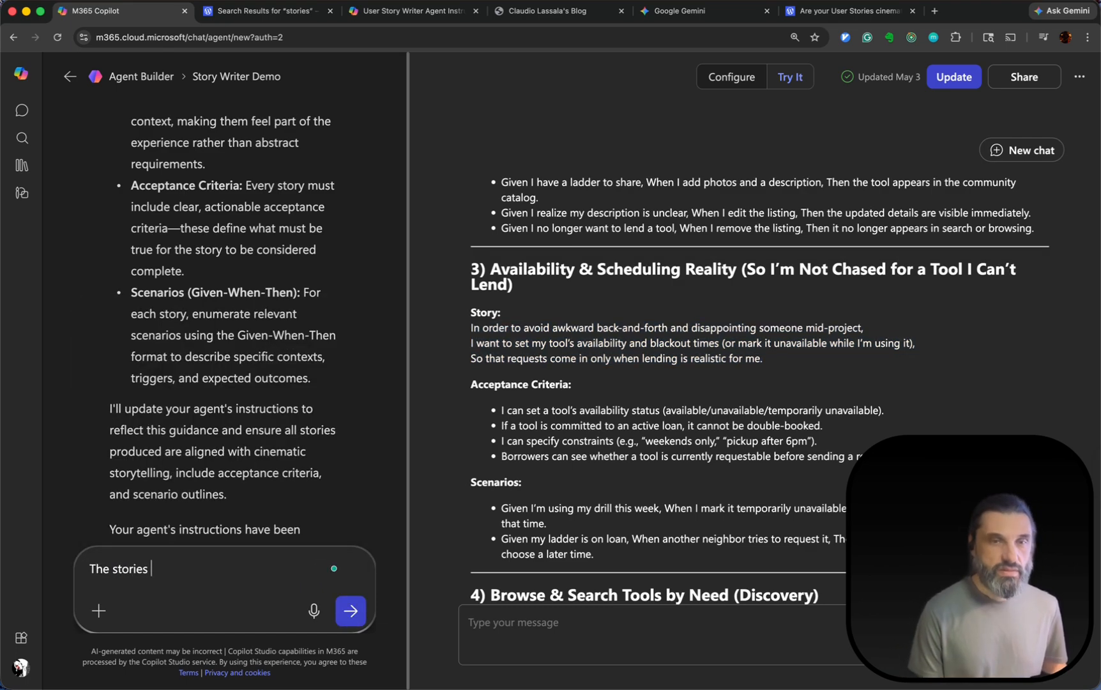
{"action": "type", "text": "don"}
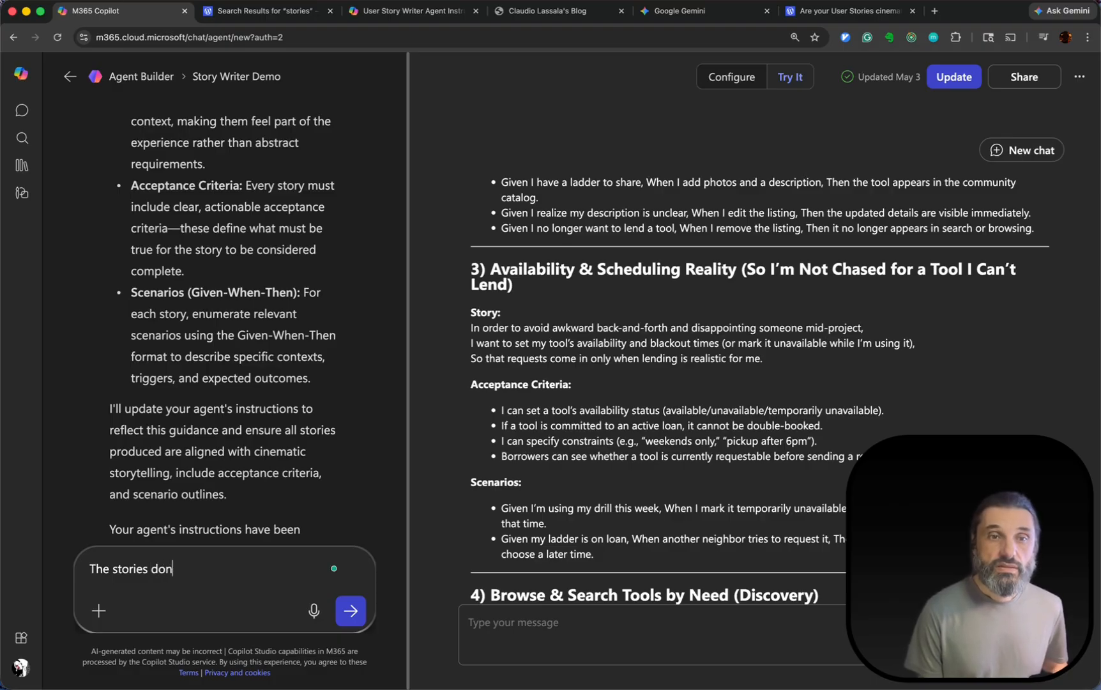
{"action": "type", "text": "'t follow "}
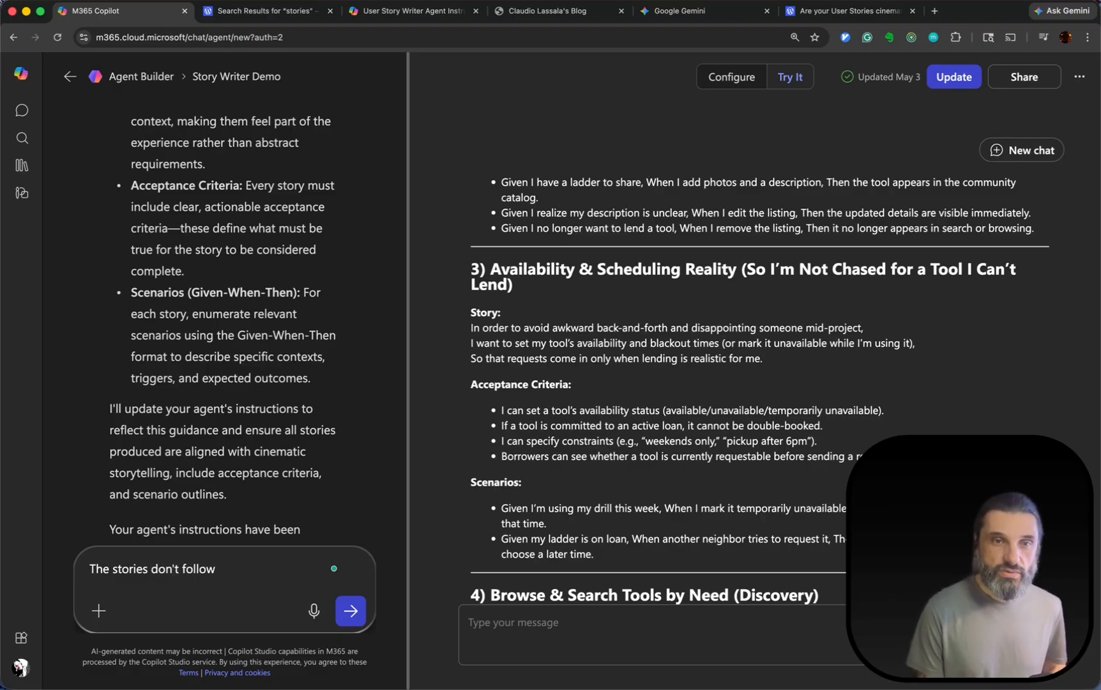
{"action": "type", "text": "the \"in order to... as a"}
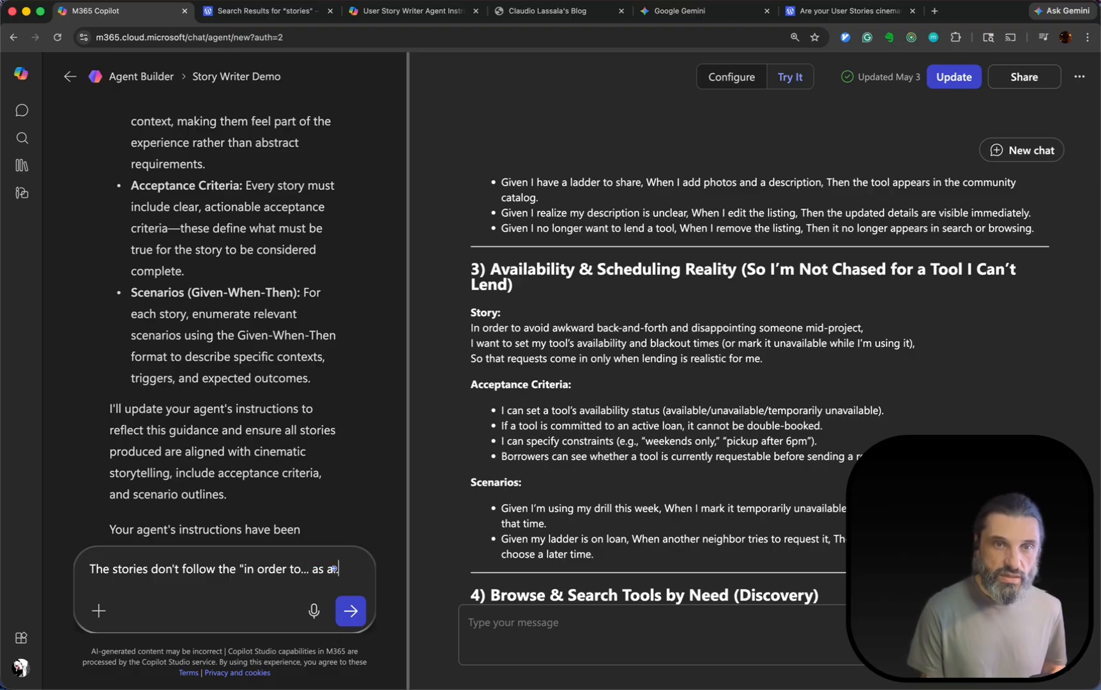
{"action": "type", "text": "... I want to."}
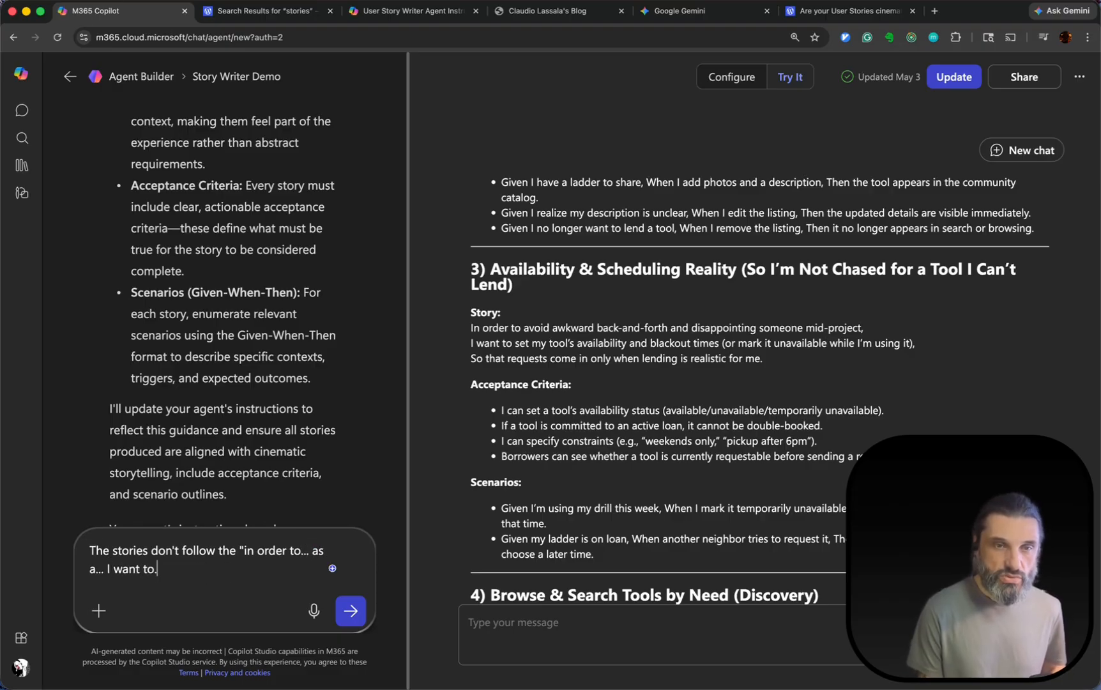
{"action": "type", "text": ".. format"}
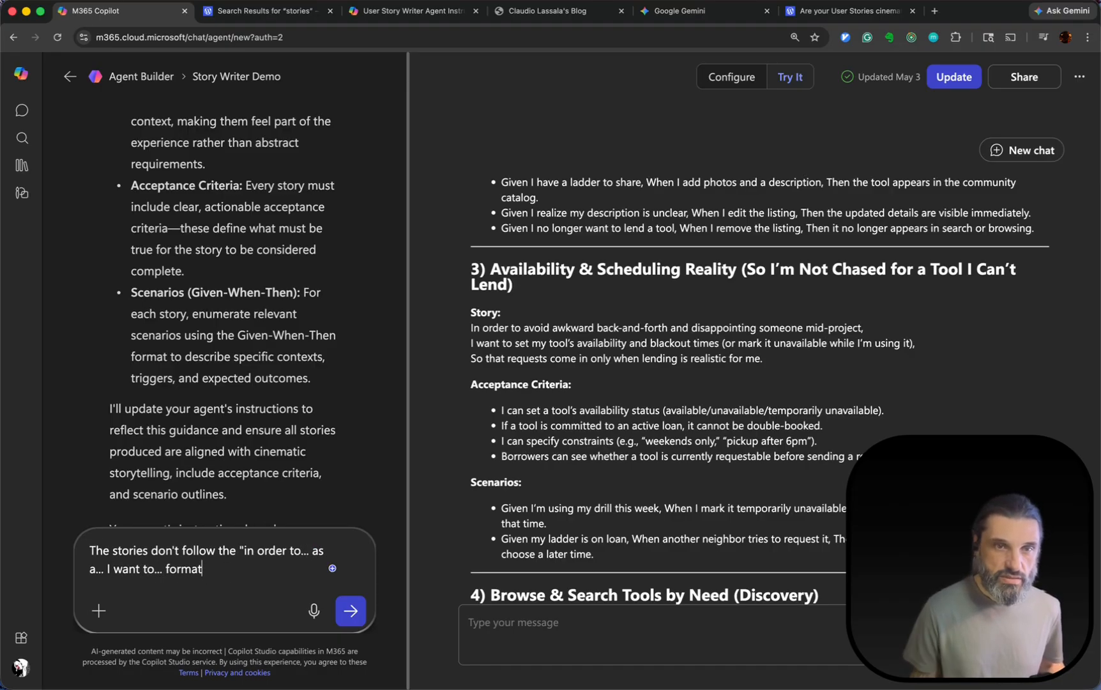
{"action": "type", "text": "\""}
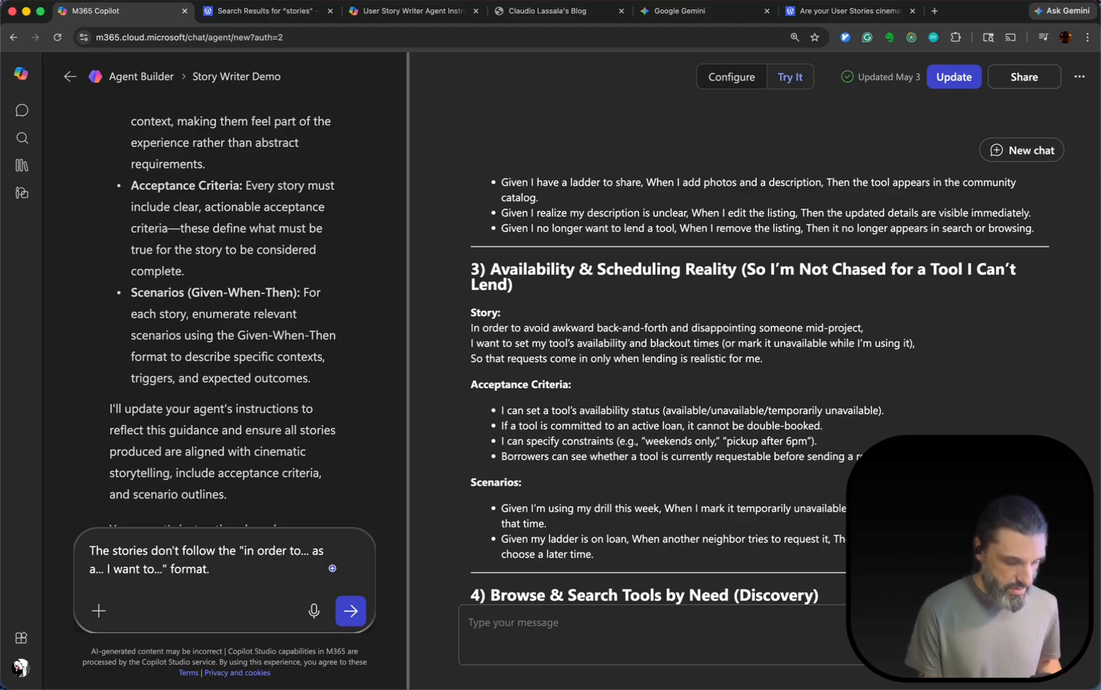
{"action": "type", "text": " Enhanc"}
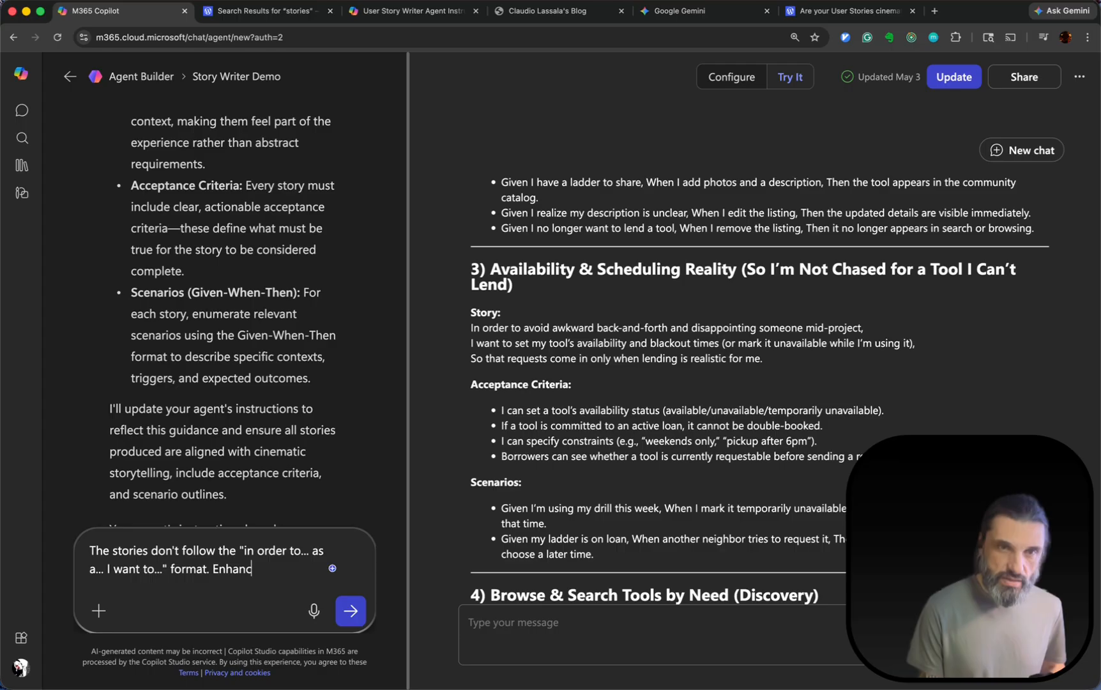
{"action": "type", "text": "e the instru"}
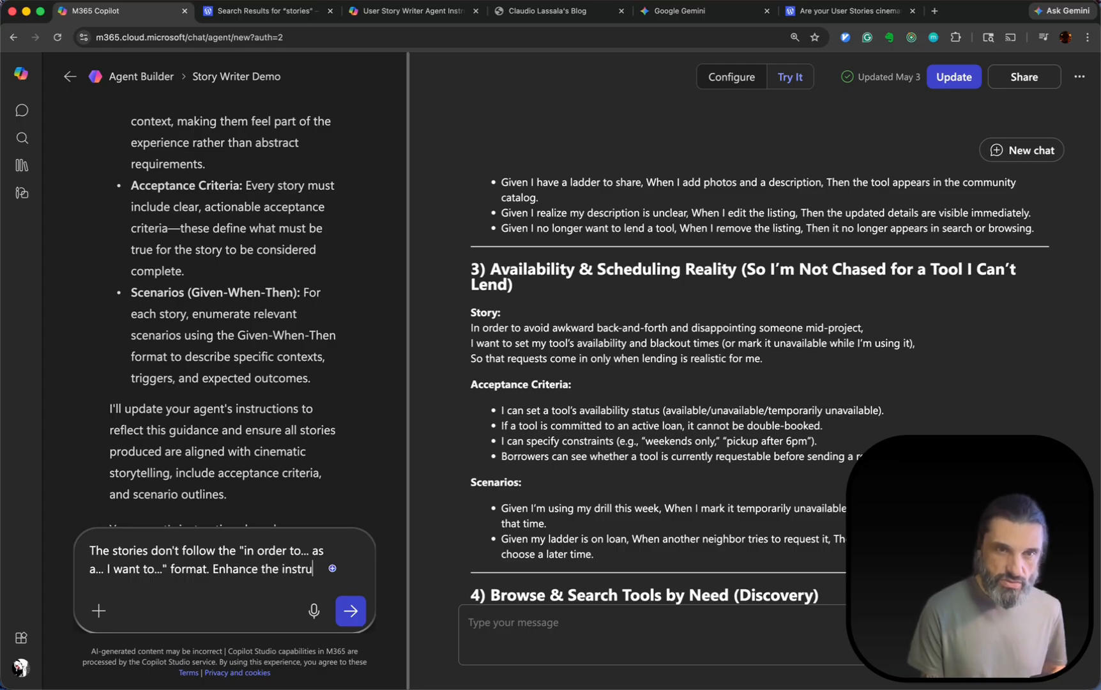
{"action": "type", "text": "ctions accordingly."}
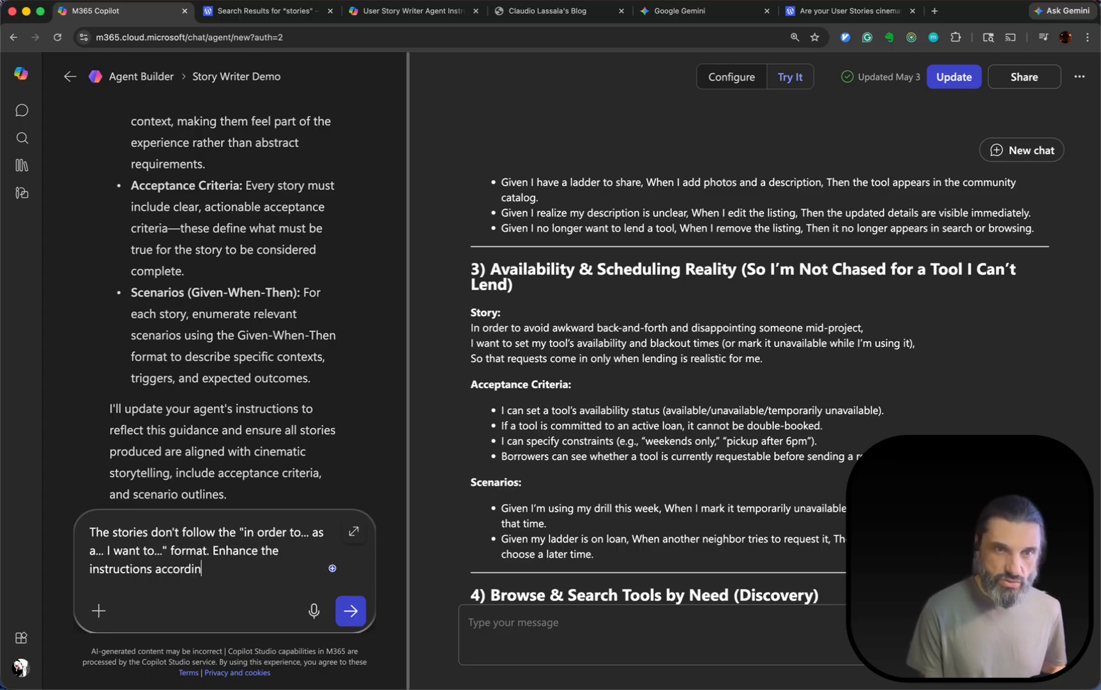
Add "Enhance the instructions accordingly." to the unsent builder message, followed by a blank line.
{"action": "key", "text": "shift+Return"}
{"action": "key", "text": "shift+Return"}
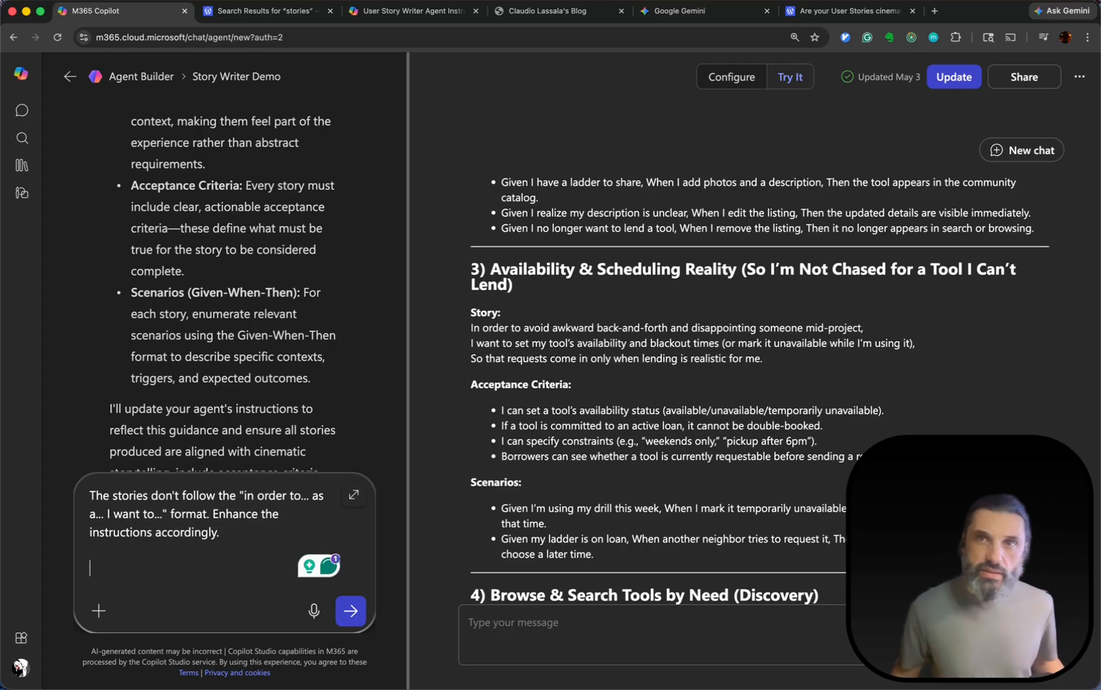
Search the blog for "refining stories" and open the post "Refining a User Story".
{"action": "left_click", "coordinate": [840, 12]}
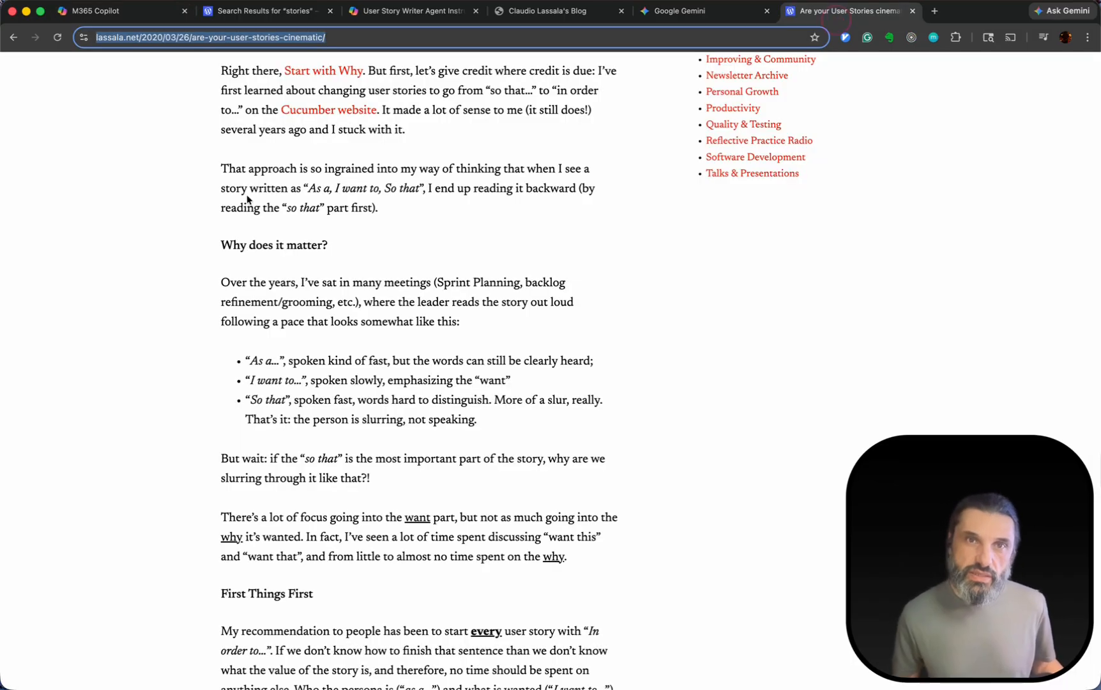
{"action": "left_click", "coordinate": [971, 76]}
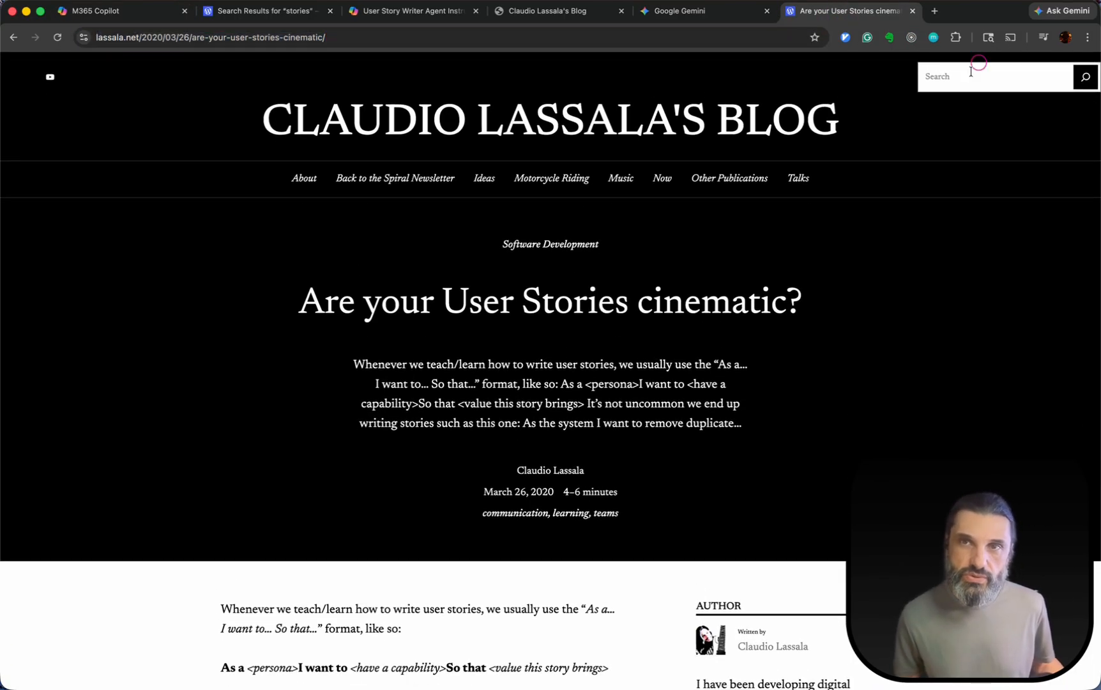
{"action": "type", "text": "refining stories"}
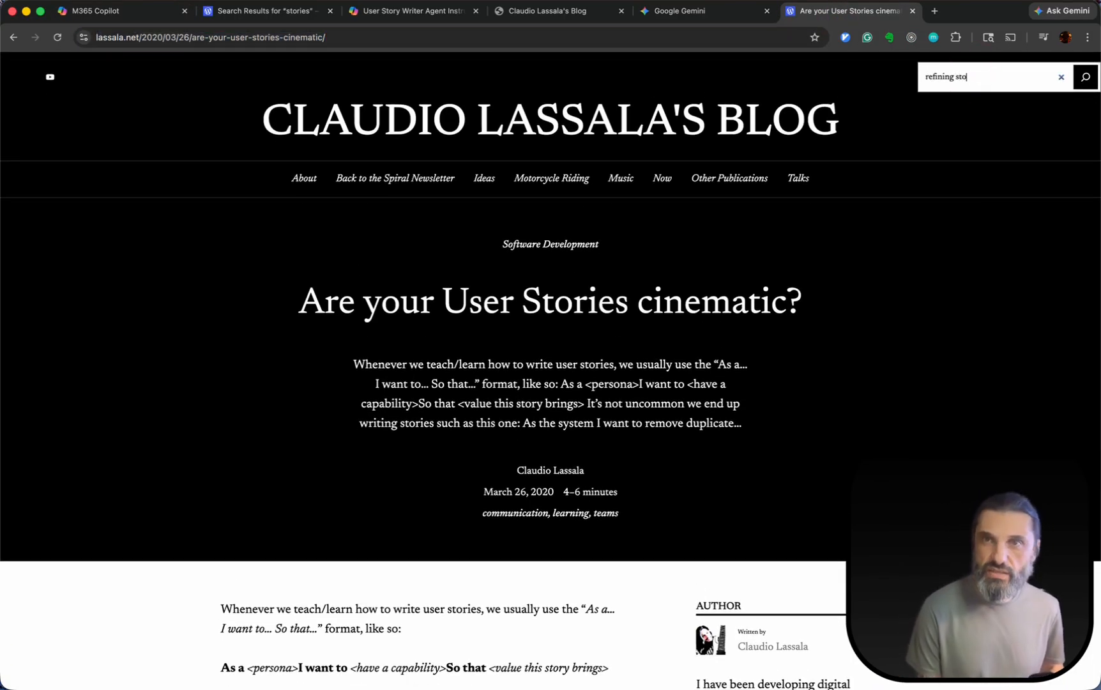
{"action": "key", "text": "Return"}
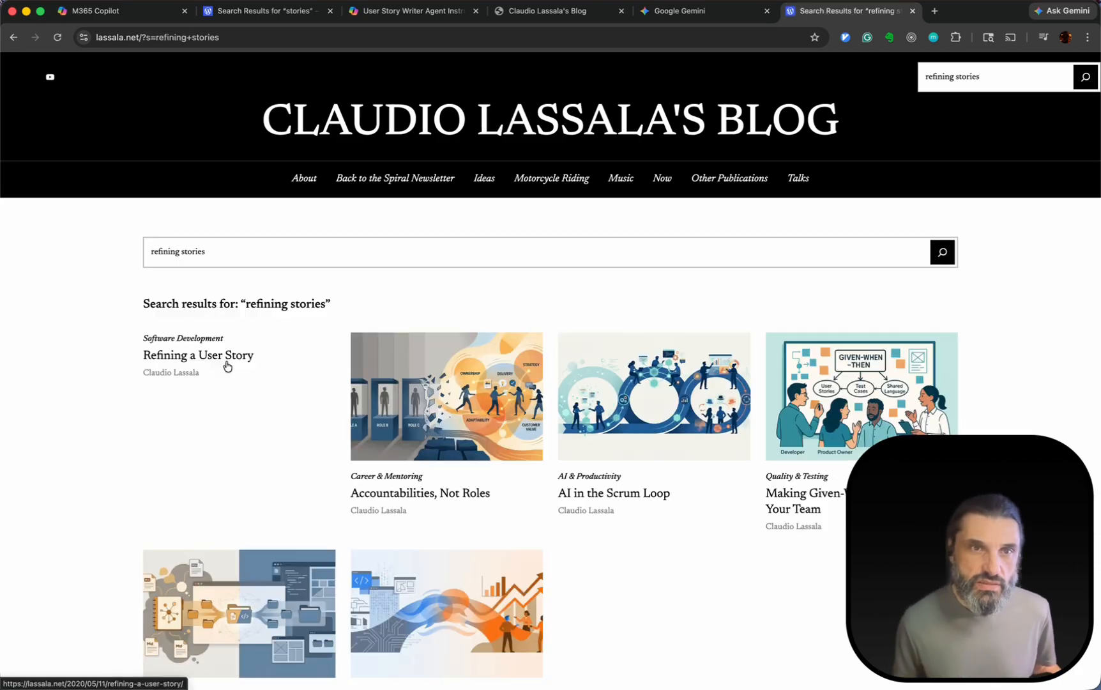
{"action": "left_click", "coordinate": [208, 352]}
Skim the rewritten user story example in the "Refining a User Story" post and copy the post's web address.
{"action": "scroll", "coordinate": [255, 360], "scroll_direction": "down", "scroll_amount": 15}
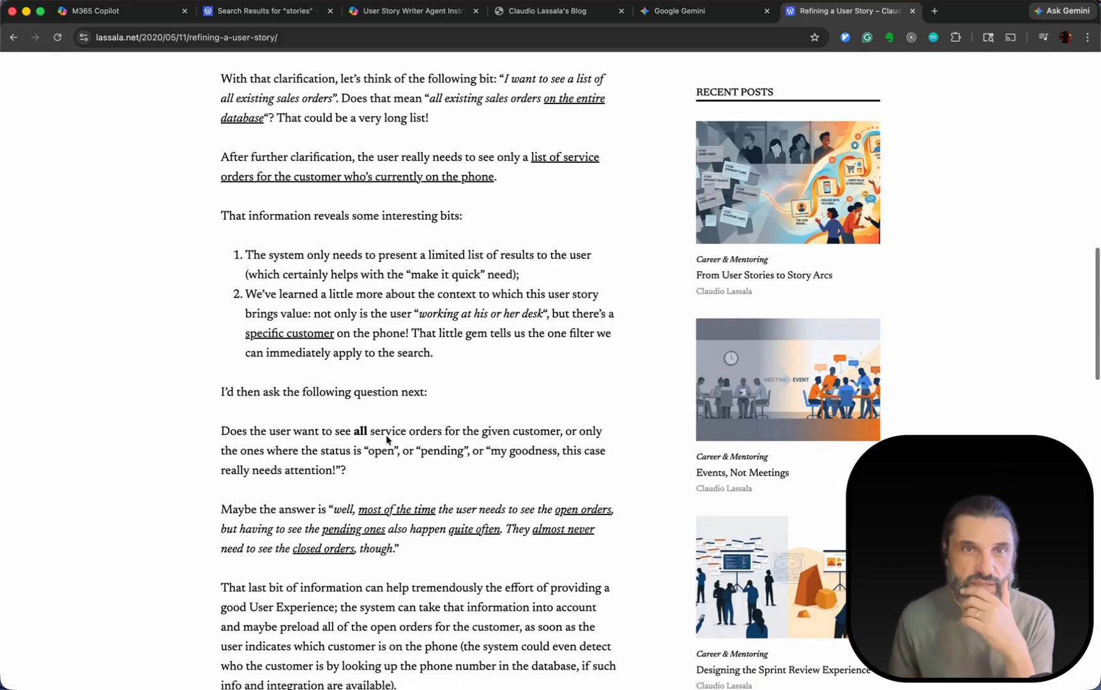
{"action": "scroll", "coordinate": [387, 439], "scroll_direction": "down", "scroll_amount": 5}
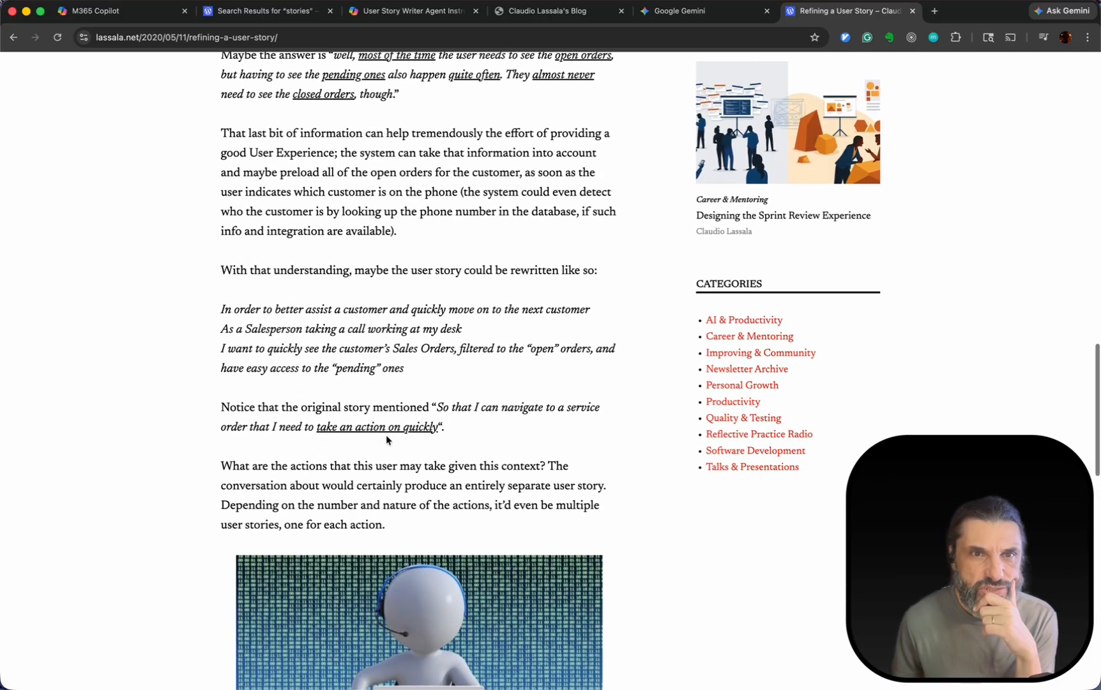
{"action": "scroll", "coordinate": [387, 440], "scroll_direction": "up", "scroll_amount": 10}
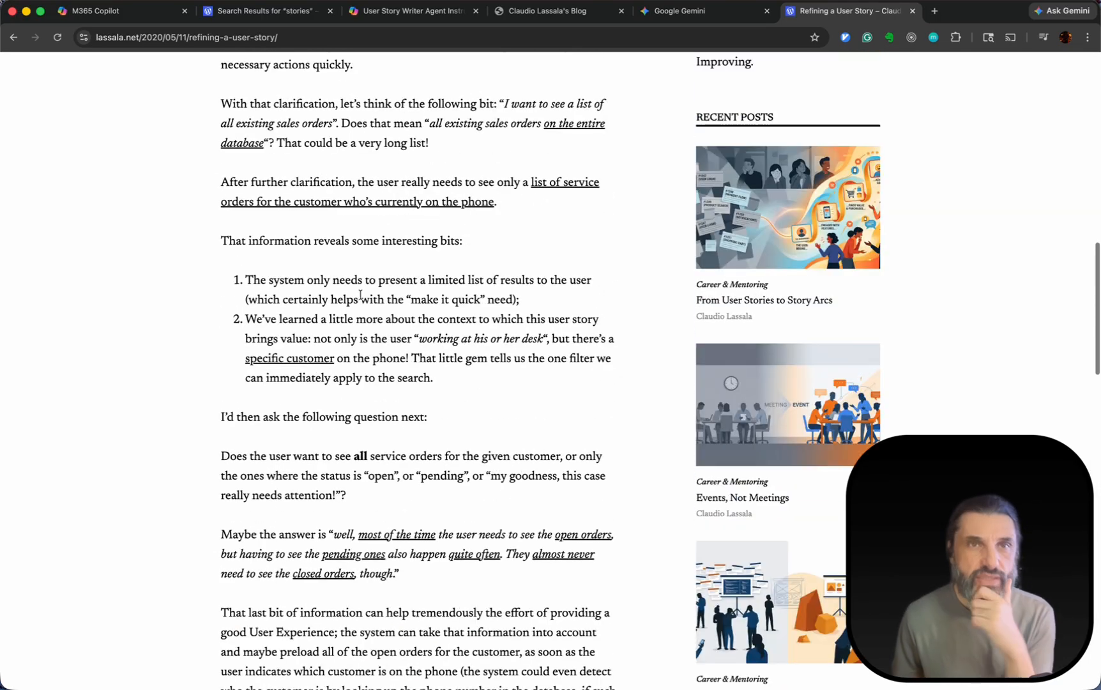
{"action": "left_click", "coordinate": [321, 37]}
{"action": "key", "text": "super+c"}
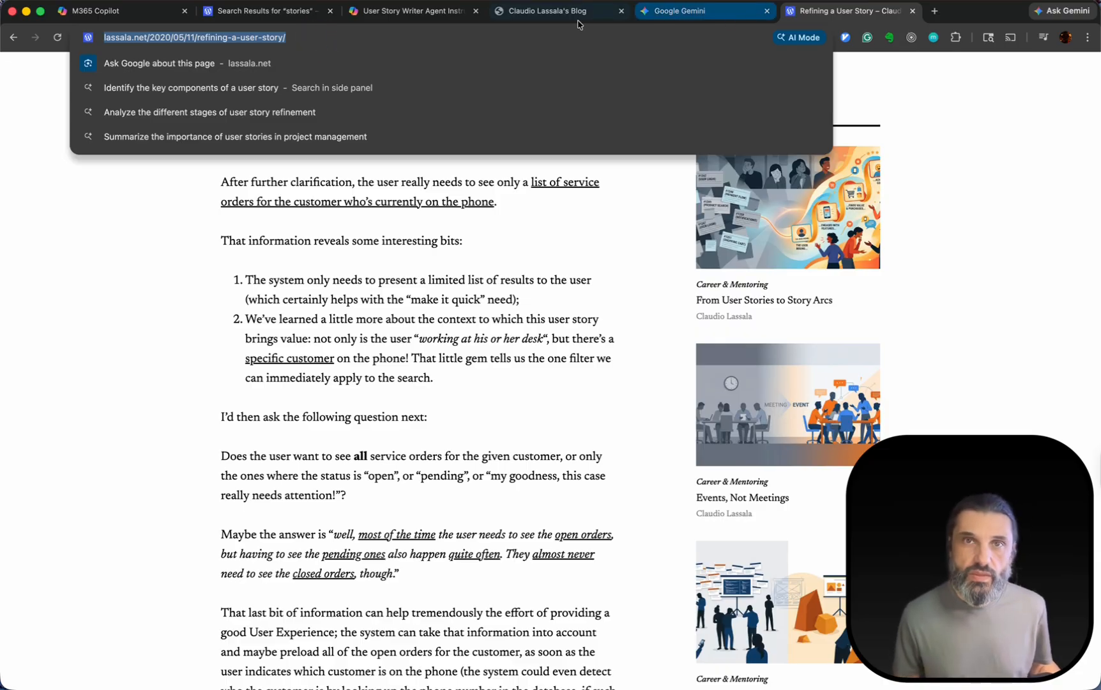
Return to the agent builder and append to its message: Analyze this post for more information about the why I'm asking you for this enhancement.
{"action": "left_click", "coordinate": [128, 17]}
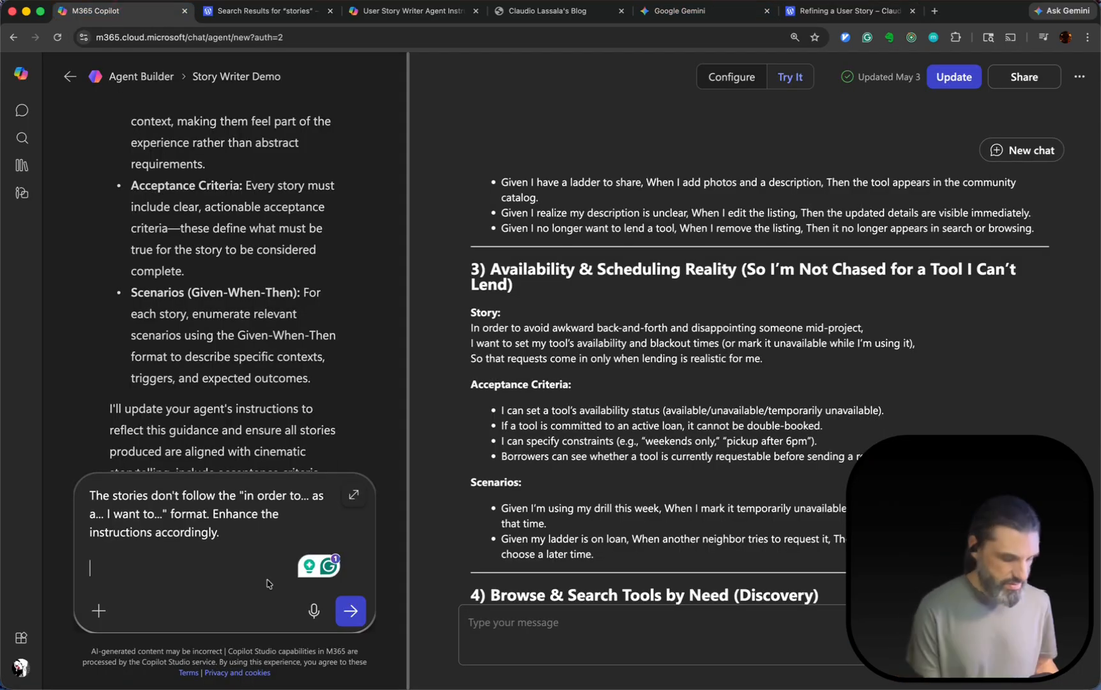
{"action": "type", "text": "Analyze this "}
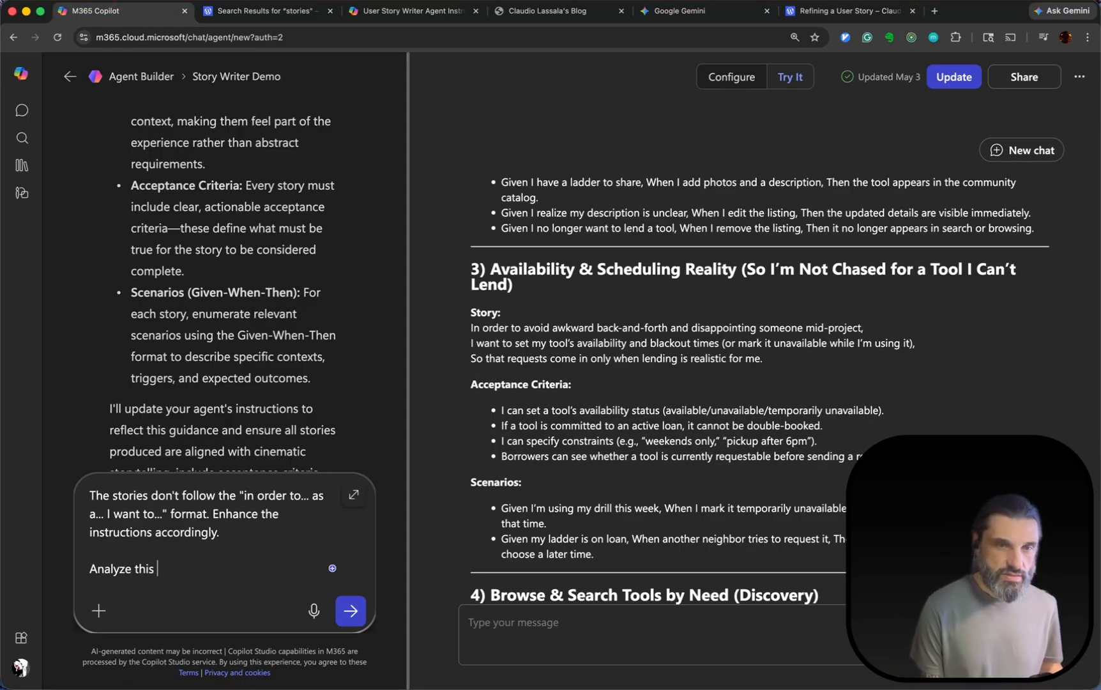
{"action": "type", "text": "post for mor"}
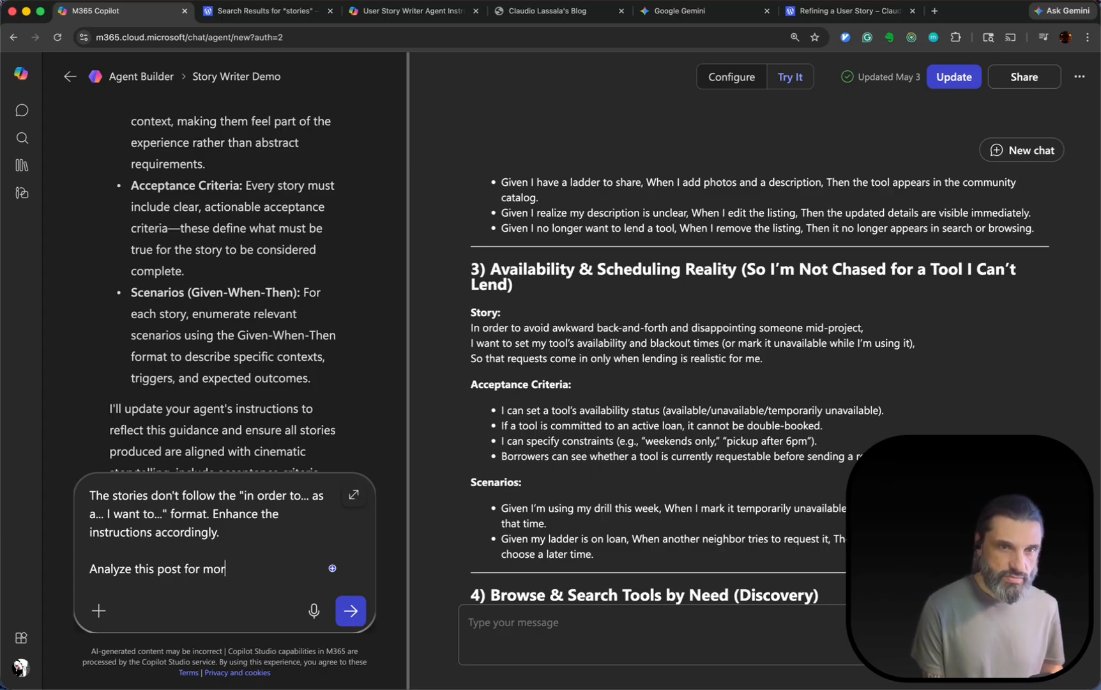
{"action": "type", "text": "e "}
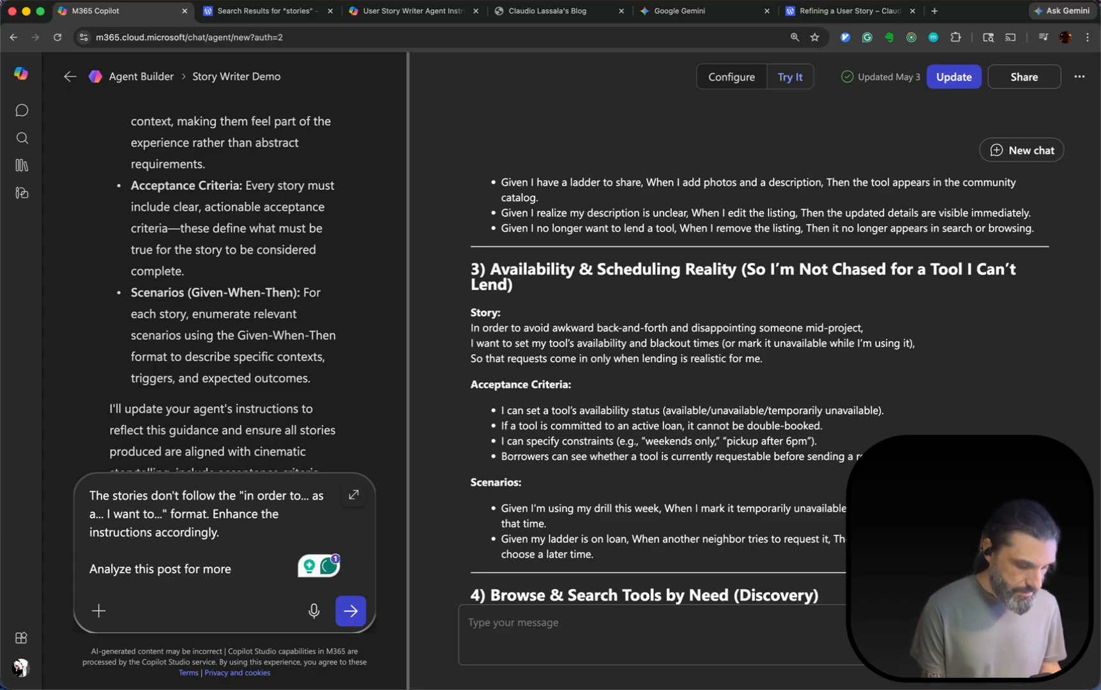
{"action": "type", "text": "information about the why"}
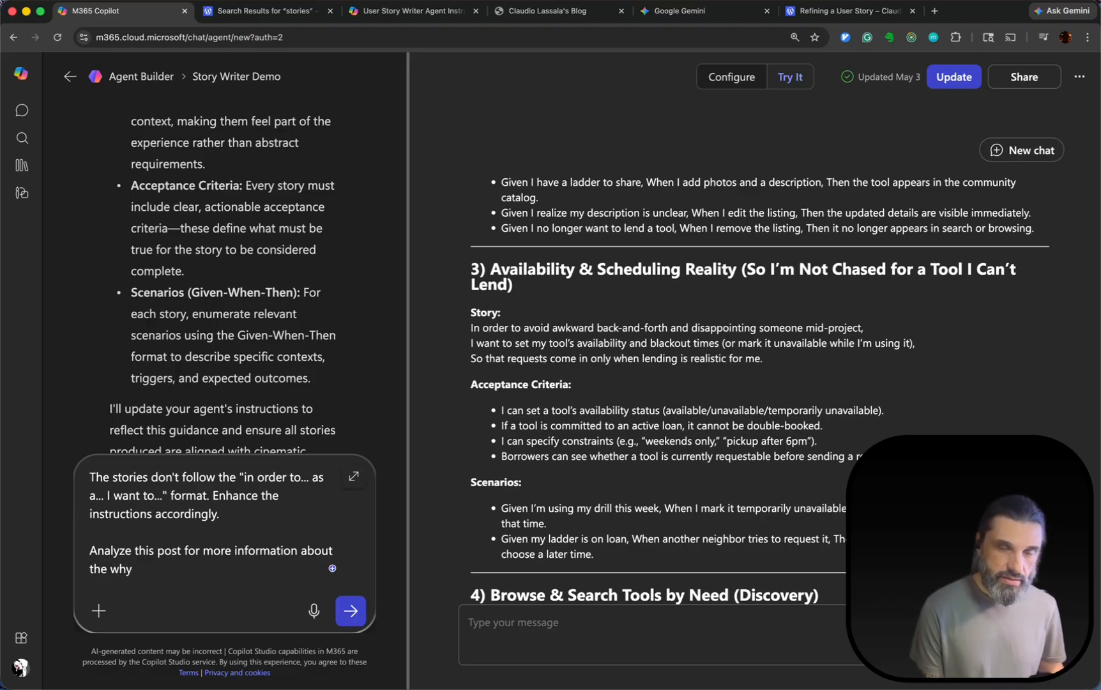
{"action": "type", "text": " I'm ask"}
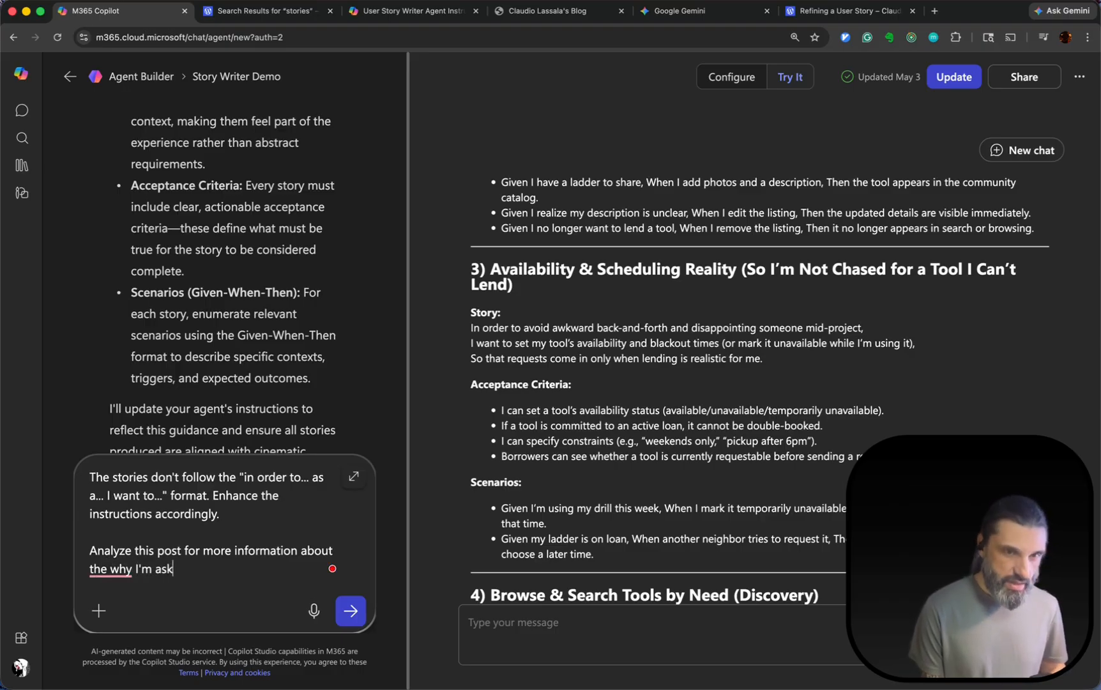
{"action": "type", "text": "ing you for "}
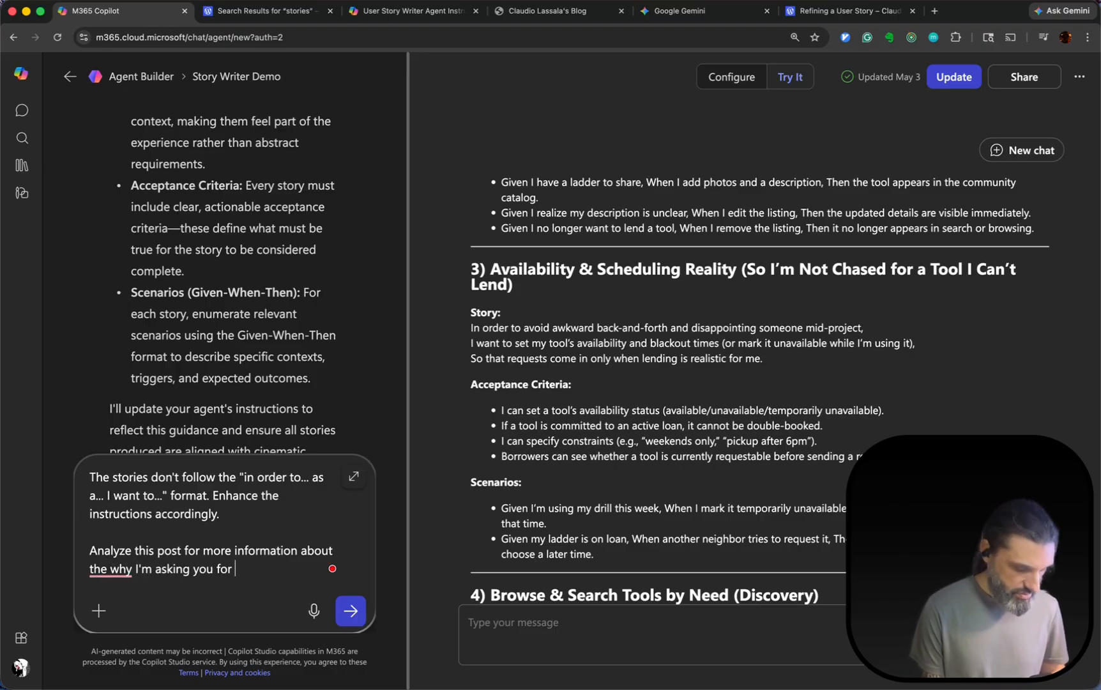
{"action": "type", "text": "this enhan"}
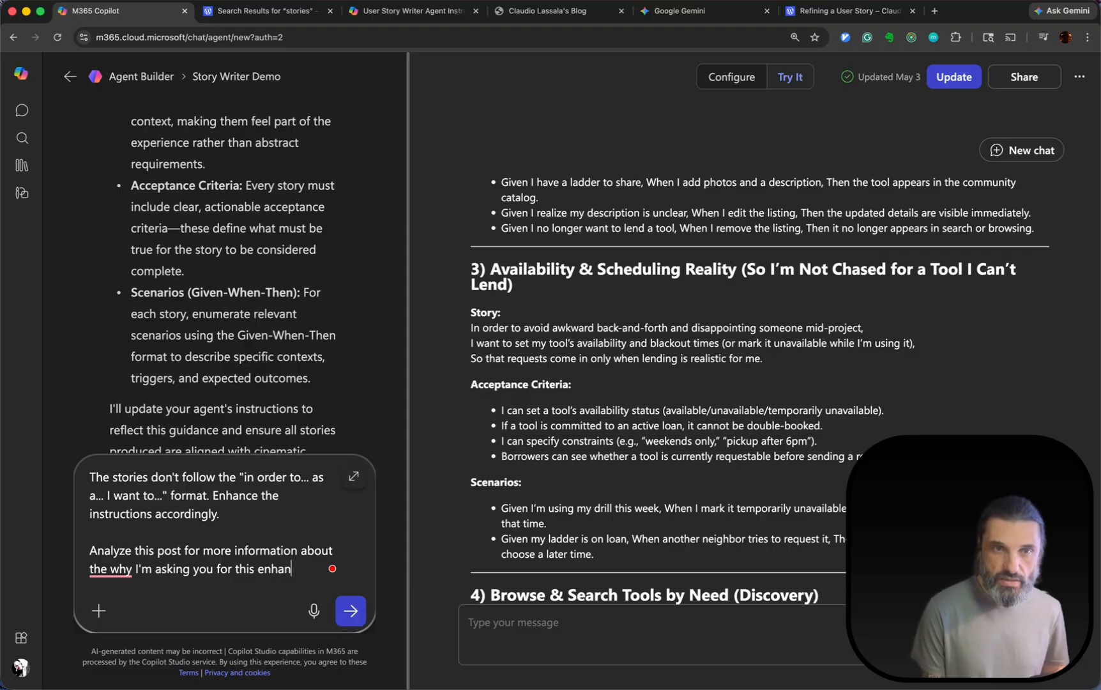
{"action": "type", "text": "cement."}
Add the link to the "Refining a User Story" post as a separate paragraph and send the message to the agent builder.
{"action": "key", "text": "shift+Return"}
{"action": "key", "text": "shift+Return"}
{"action": "key", "text": "super+v"}
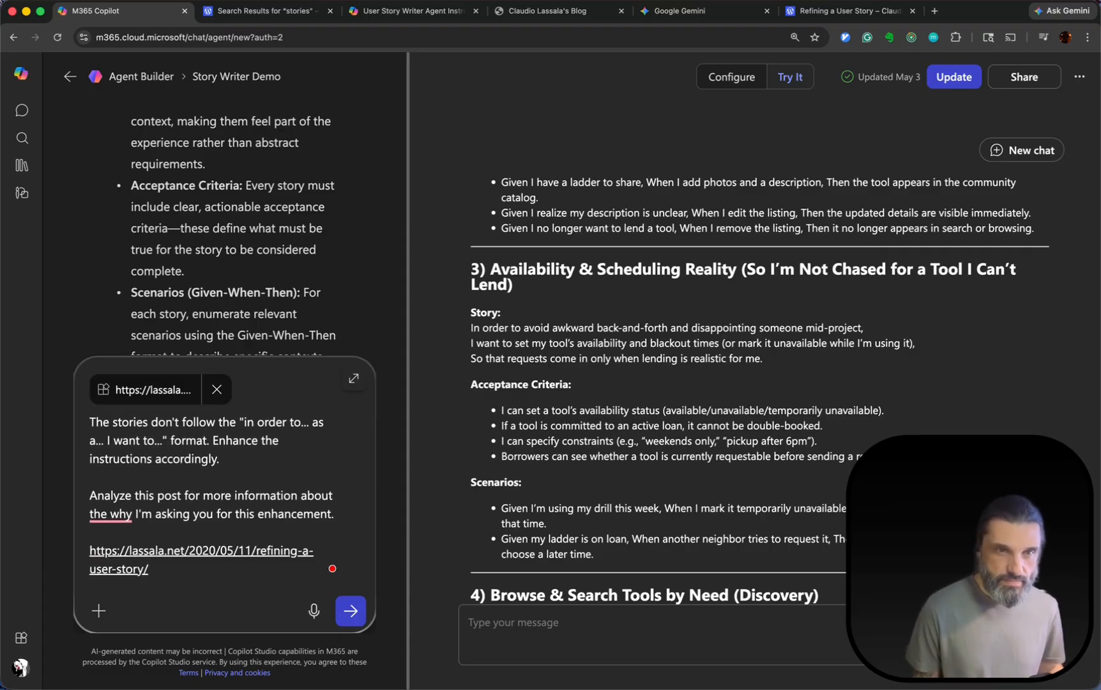
{"action": "key", "text": "Return"}
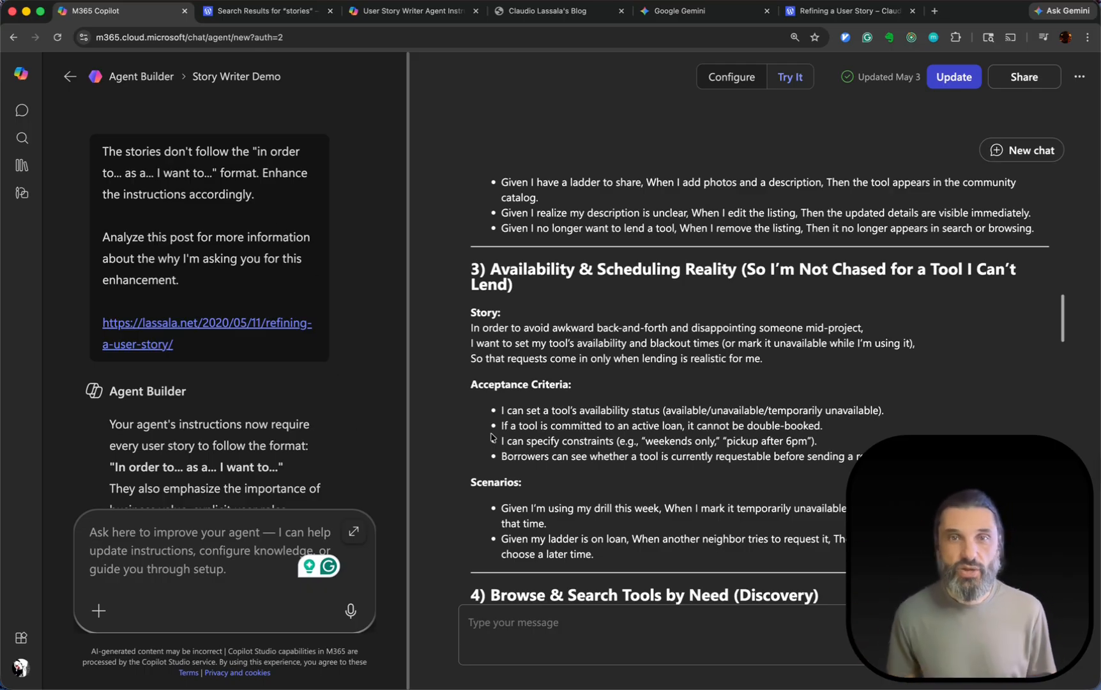
{"action": "scroll", "coordinate": [288, 312], "scroll_direction": "down", "scroll_amount": 10}
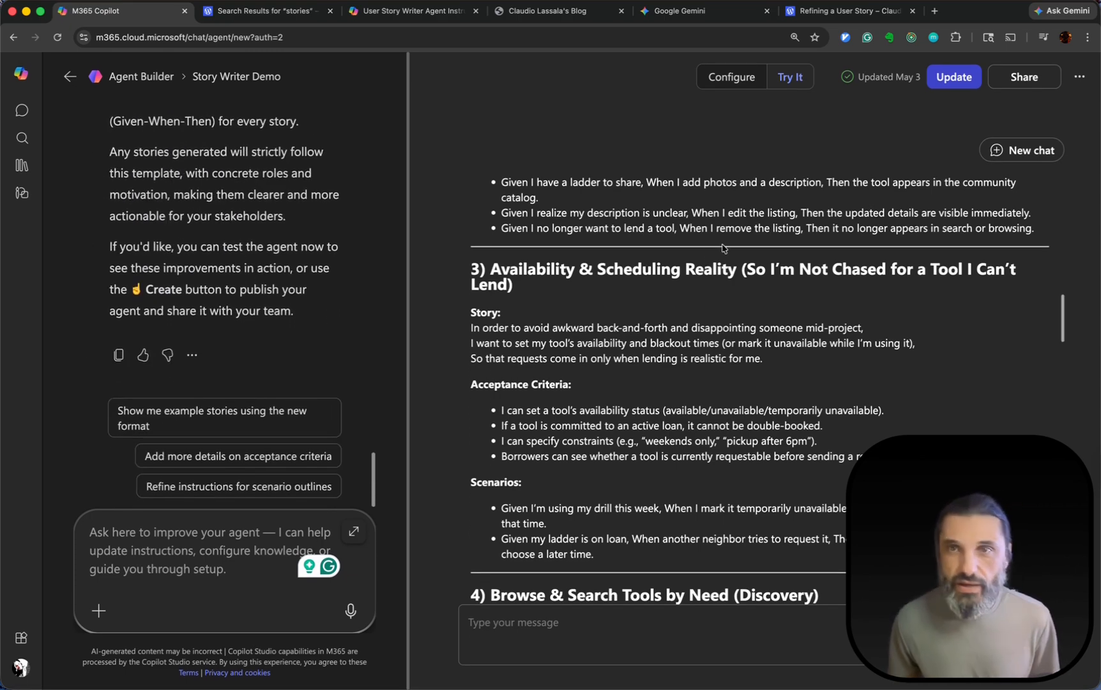
Start a new test chat with the agent and submit the Neighborhood Tool Share problem statement copied from Gemini.
{"action": "left_click", "coordinate": [1042, 151]}
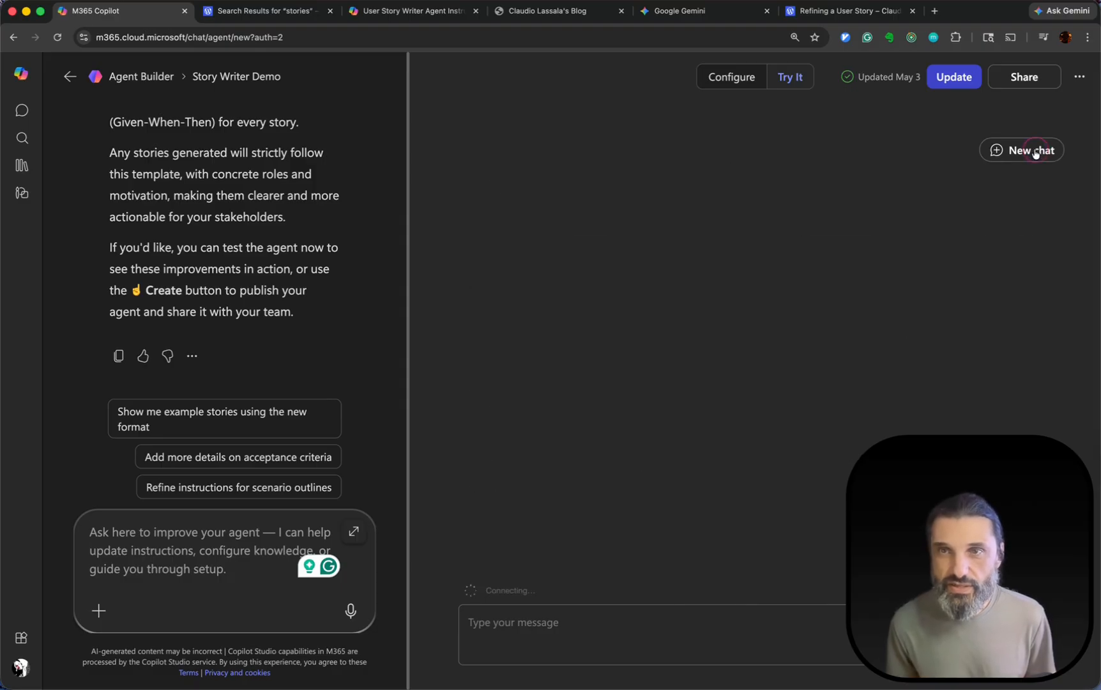
{"action": "left_click", "coordinate": [735, 18]}
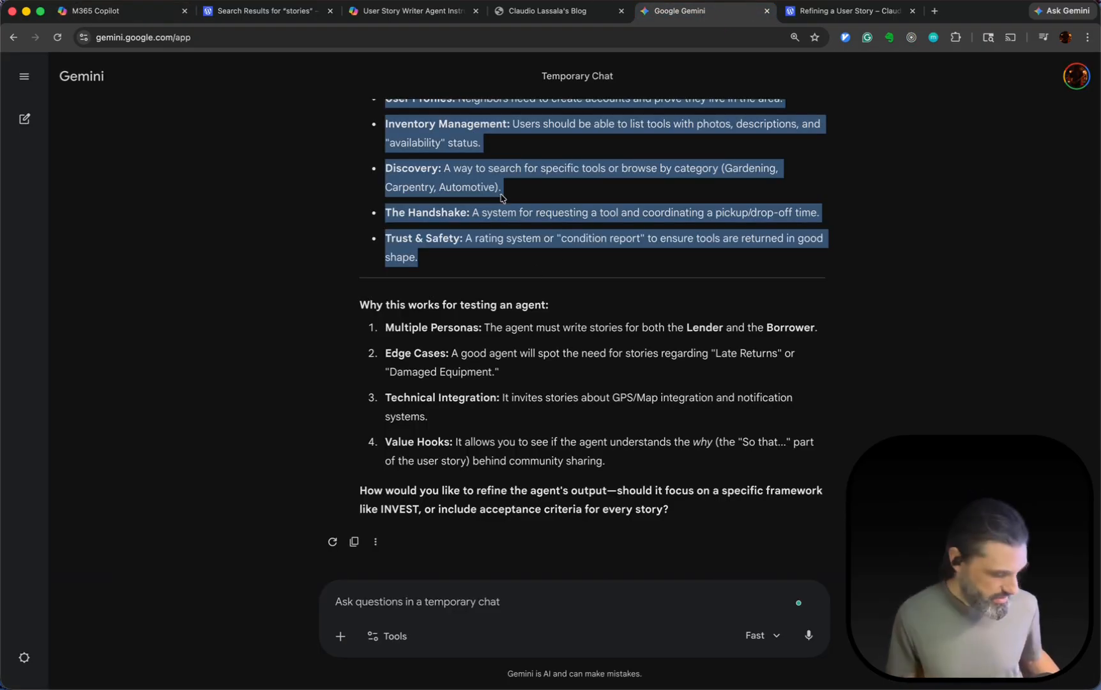
{"action": "left_click", "coordinate": [95, 11]}
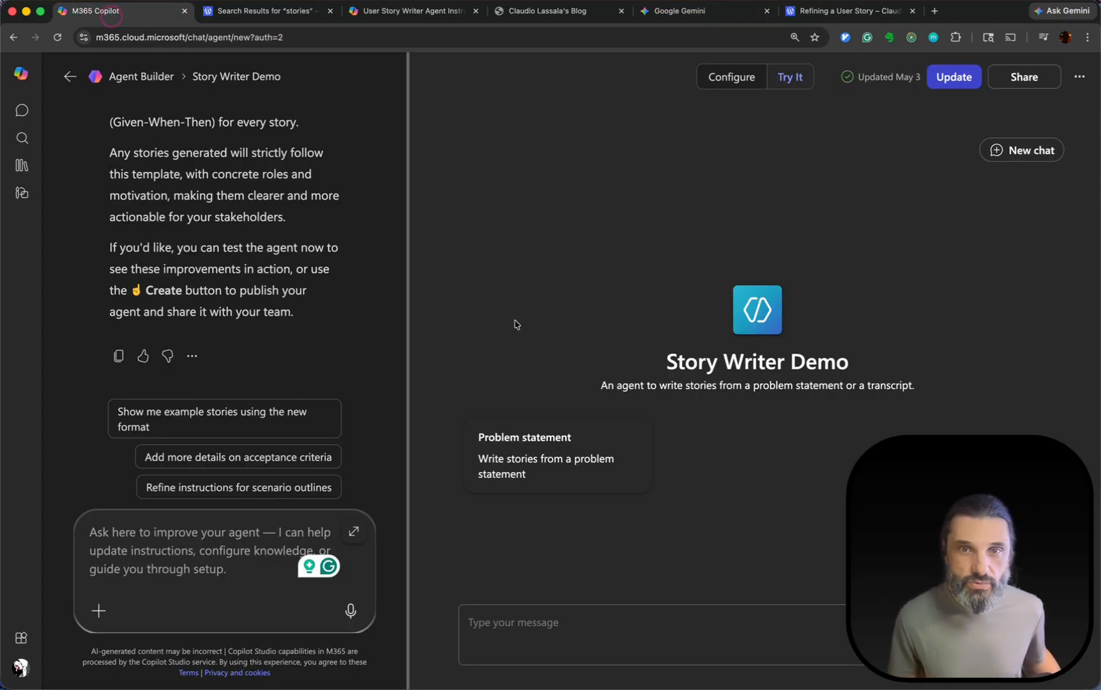
{"action": "left_click", "coordinate": [528, 616]}
{"action": "key", "text": "super+v"}
{"action": "key", "text": "Return"}
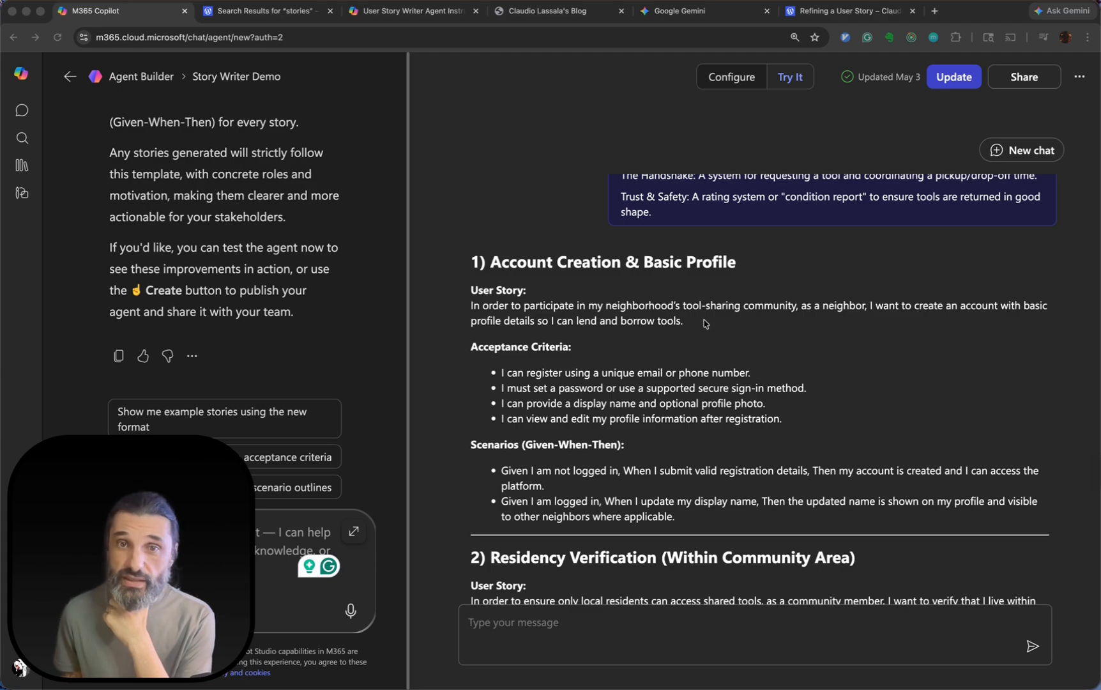
Review the format of the generated stories from "Account Creation & Basic Profile" through "Add a Tool Listing".
{"action": "scroll", "coordinate": [705, 323], "scroll_direction": "down", "scroll_amount": 5}
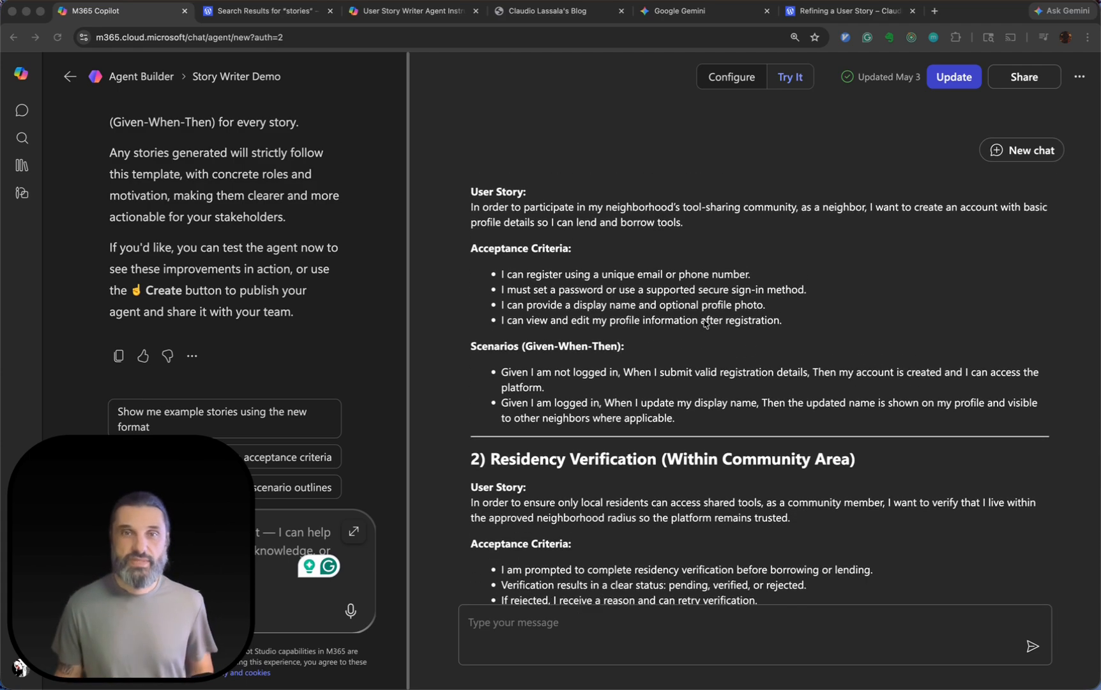
{"action": "scroll", "coordinate": [706, 323], "scroll_direction": "up", "scroll_amount": 4}
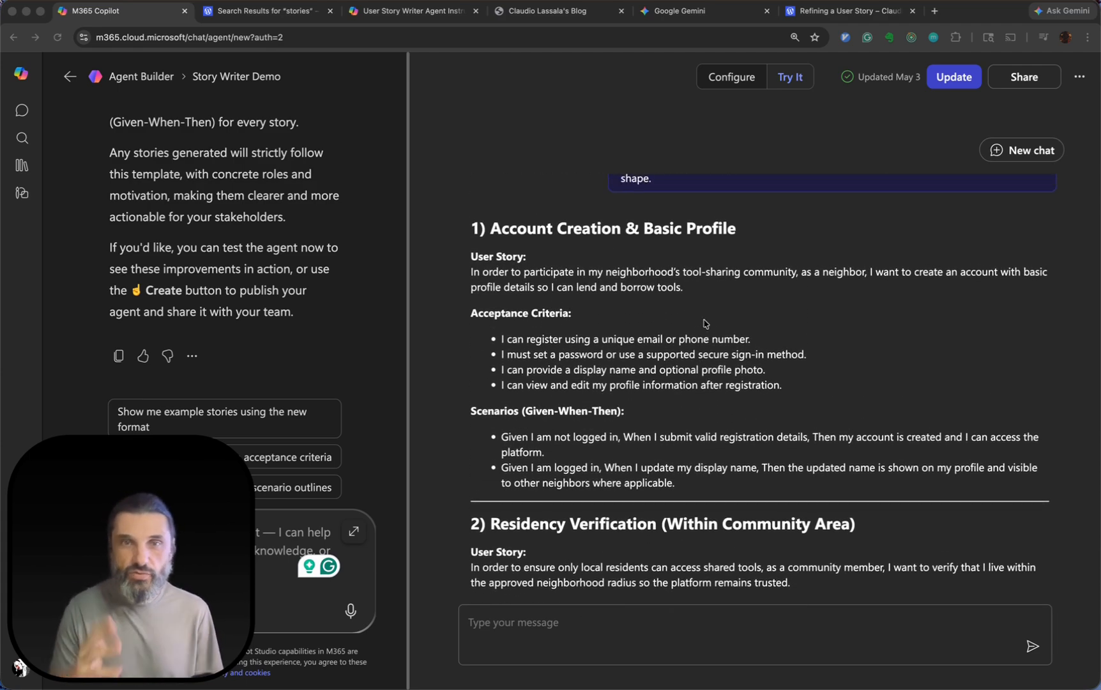
{"action": "scroll", "coordinate": [705, 323], "scroll_direction": "down", "scroll_amount": 9}
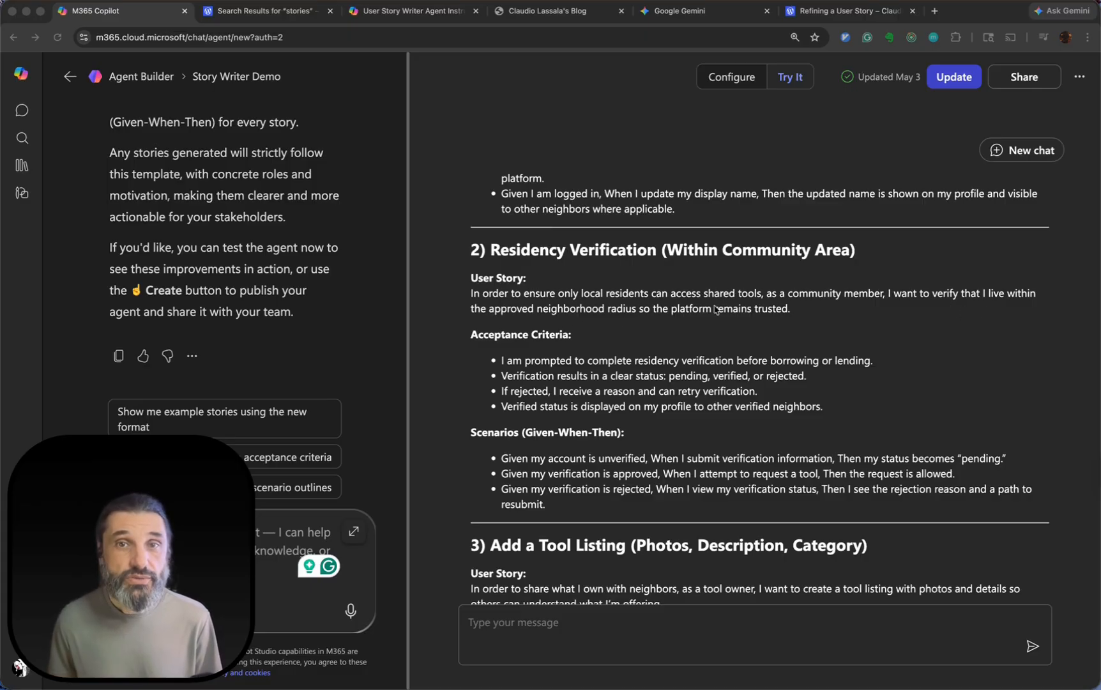
{"action": "scroll", "coordinate": [829, 365], "scroll_direction": "down", "scroll_amount": 3}
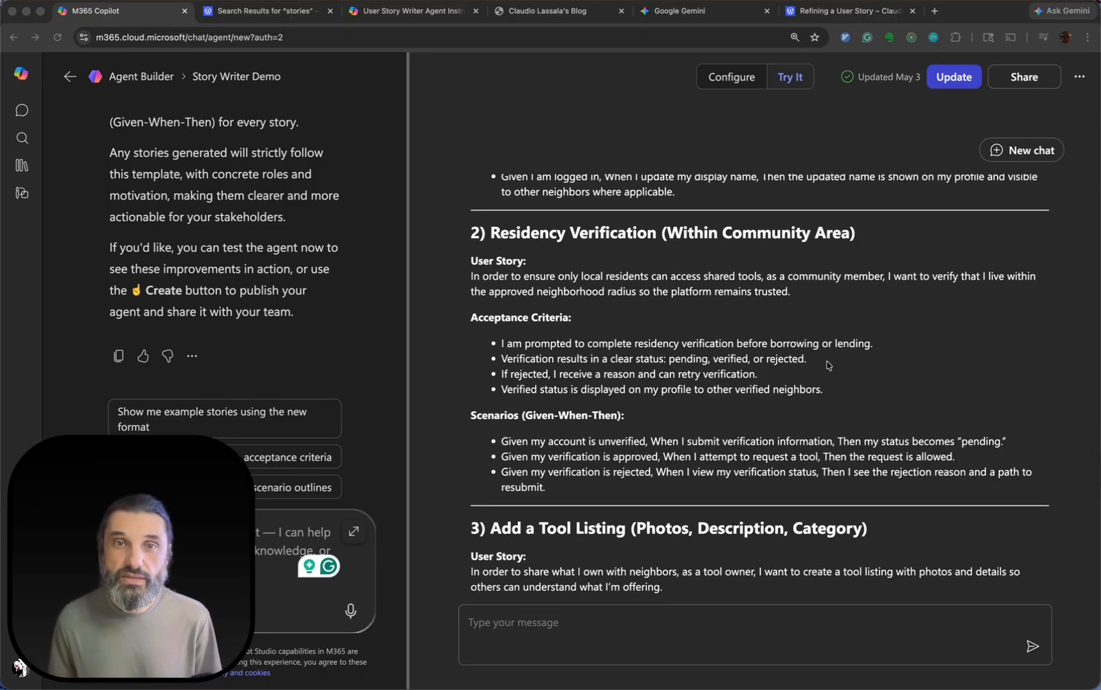
{"action": "scroll", "coordinate": [828, 365], "scroll_direction": "down", "scroll_amount": 10}
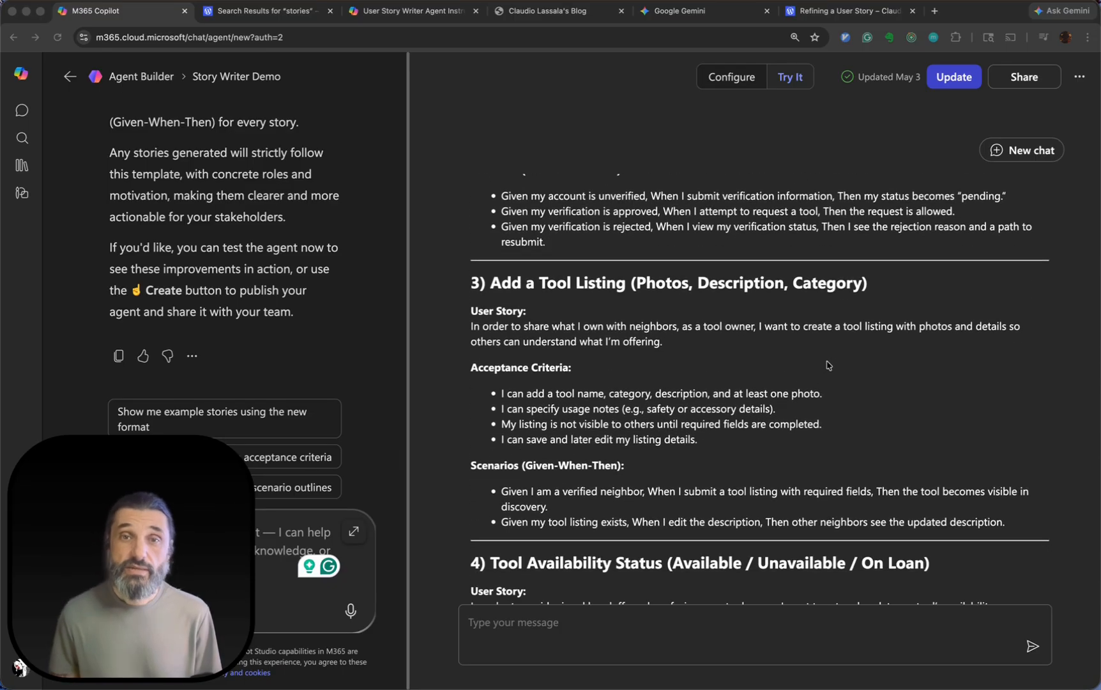
{"action": "scroll", "coordinate": [828, 366], "scroll_direction": "down", "scroll_amount": 1}
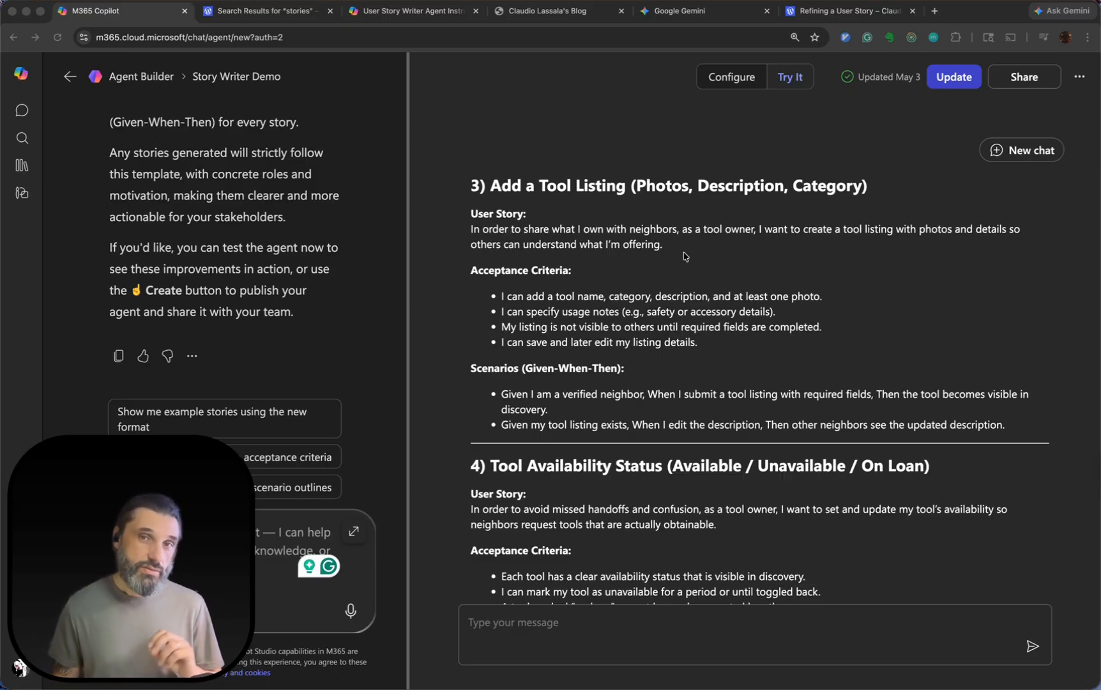
Highlight the "In order to" opening and the "as a tool owner" persona in the "Add a Tool Listing" story.
{"action": "left_click", "coordinate": [475, 232]}
{"action": "left_click", "coordinate": [733, 219]}
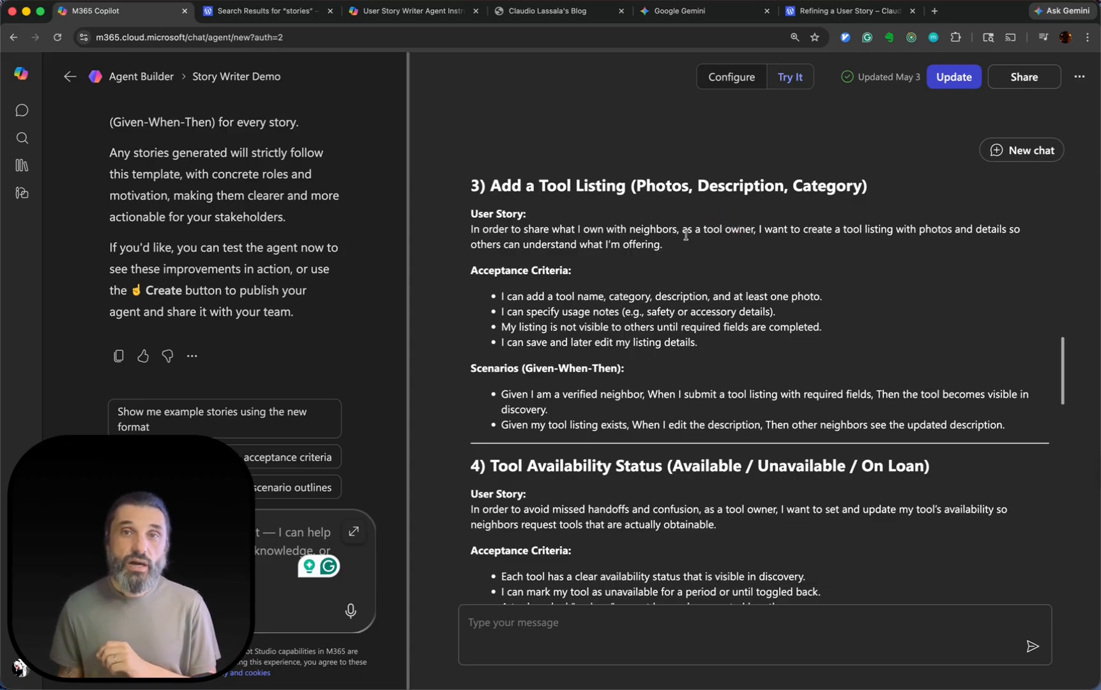
{"action": "left_click_drag", "start_coordinate": [686, 235], "coordinate": [754, 233]}
{"action": "left_click", "coordinate": [754, 233]}
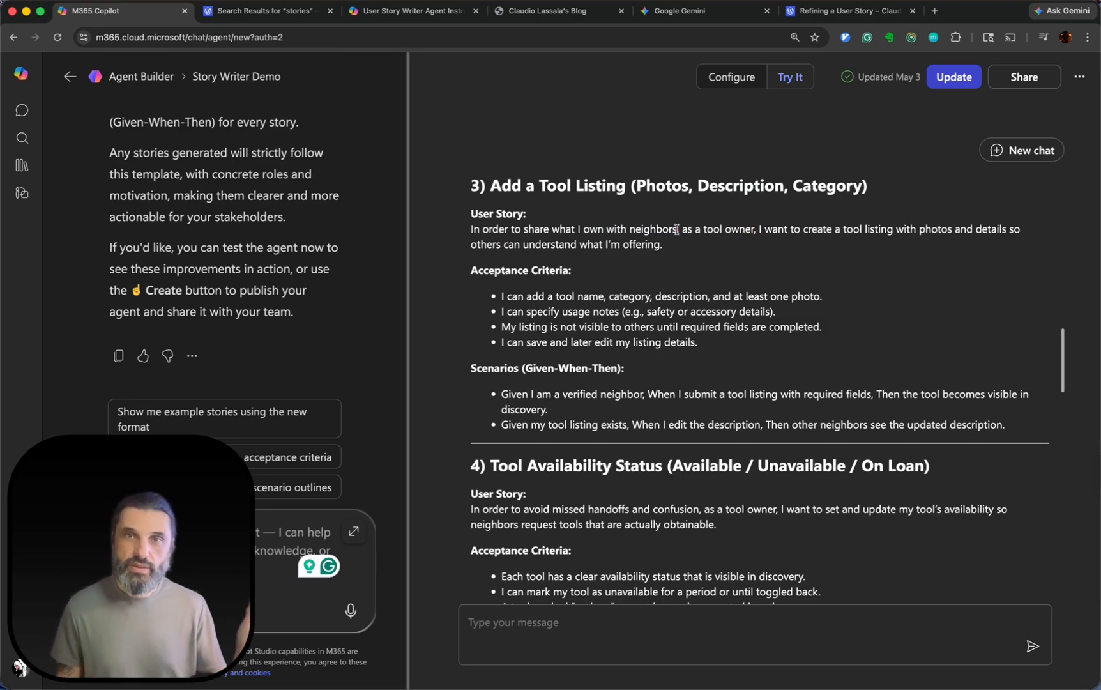
{"action": "left_click_drag", "start_coordinate": [678, 229], "coordinate": [747, 231]}
{"action": "left_click", "coordinate": [745, 232]}
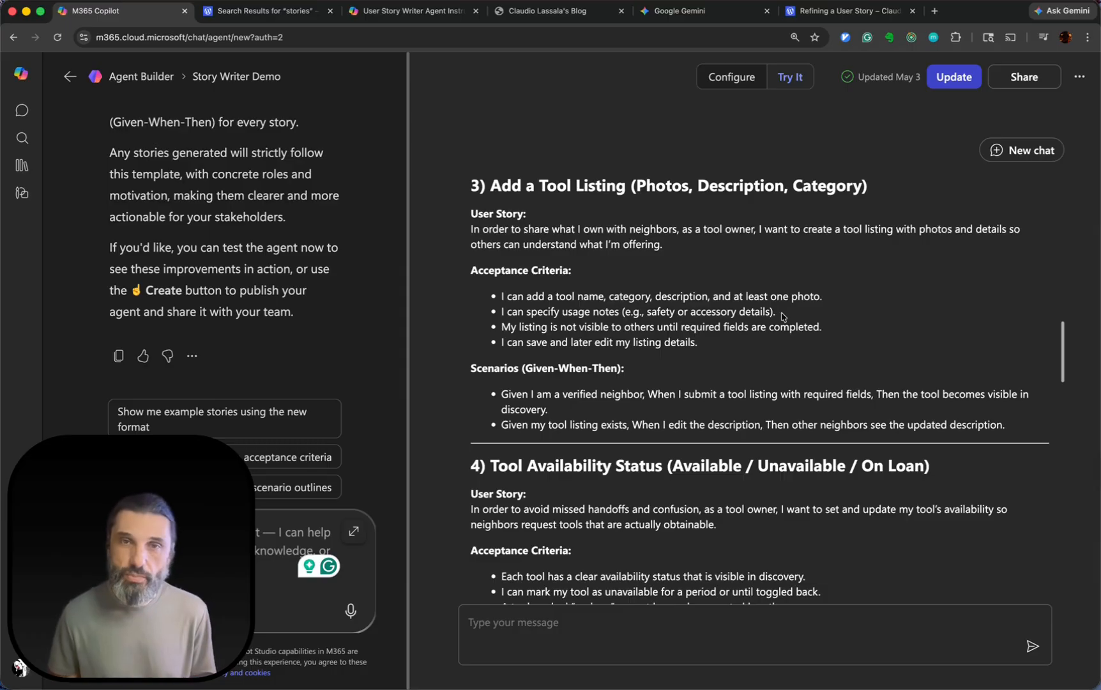
Highlight the acceptance criteria and the Given-When-Then scenarios of the "Add a Tool Listing" story.
{"action": "left_click_drag", "start_coordinate": [500, 281], "coordinate": [733, 352]}
{"action": "left_click", "coordinate": [732, 351]}
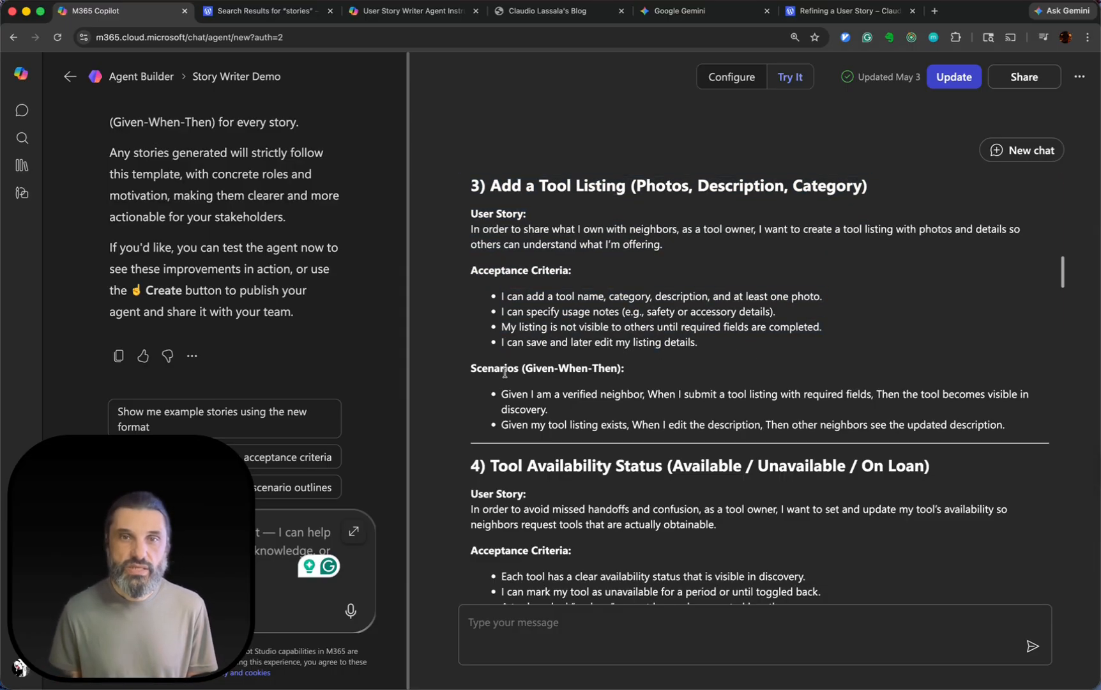
{"action": "left_click_drag", "start_coordinate": [486, 383], "coordinate": [950, 423]}
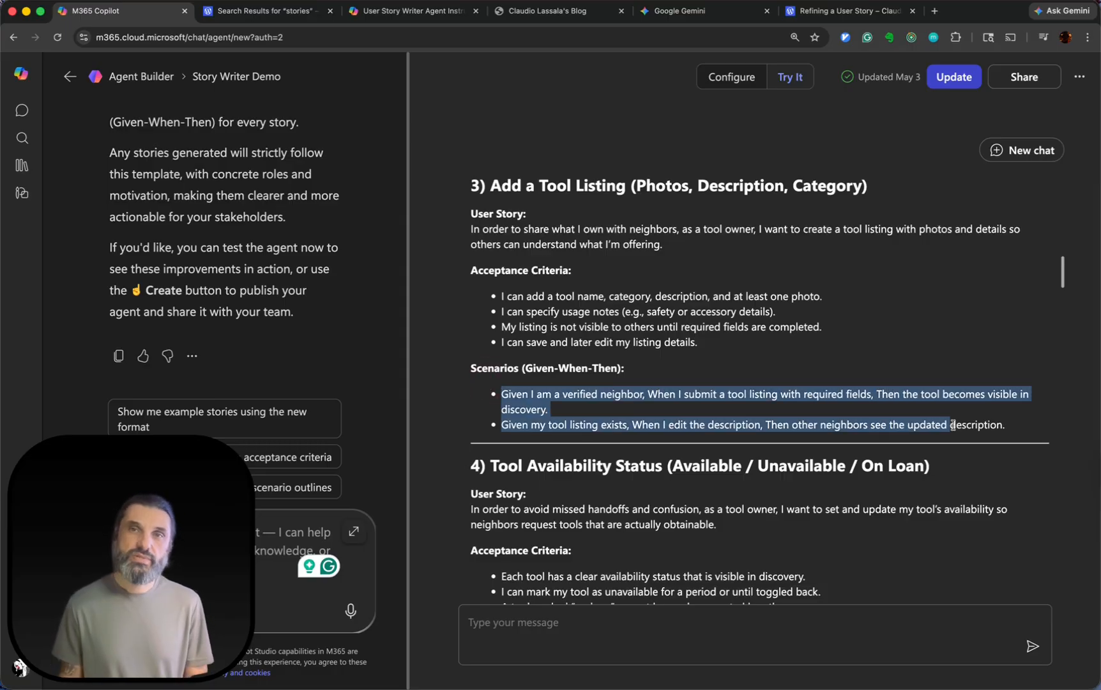
{"action": "left_click", "coordinate": [906, 420]}
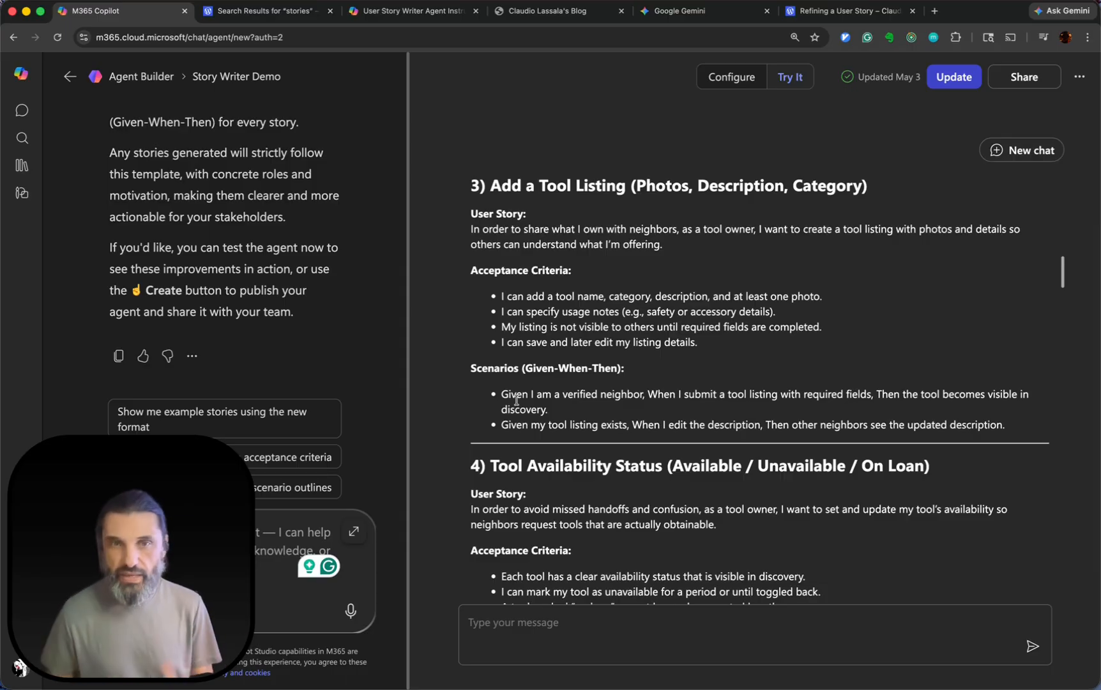
Review the generated stories from "Tool Availability Status" through "Accept / Decline Request + Reason".
{"action": "scroll", "coordinate": [530, 417], "scroll_direction": "down", "scroll_amount": 10}
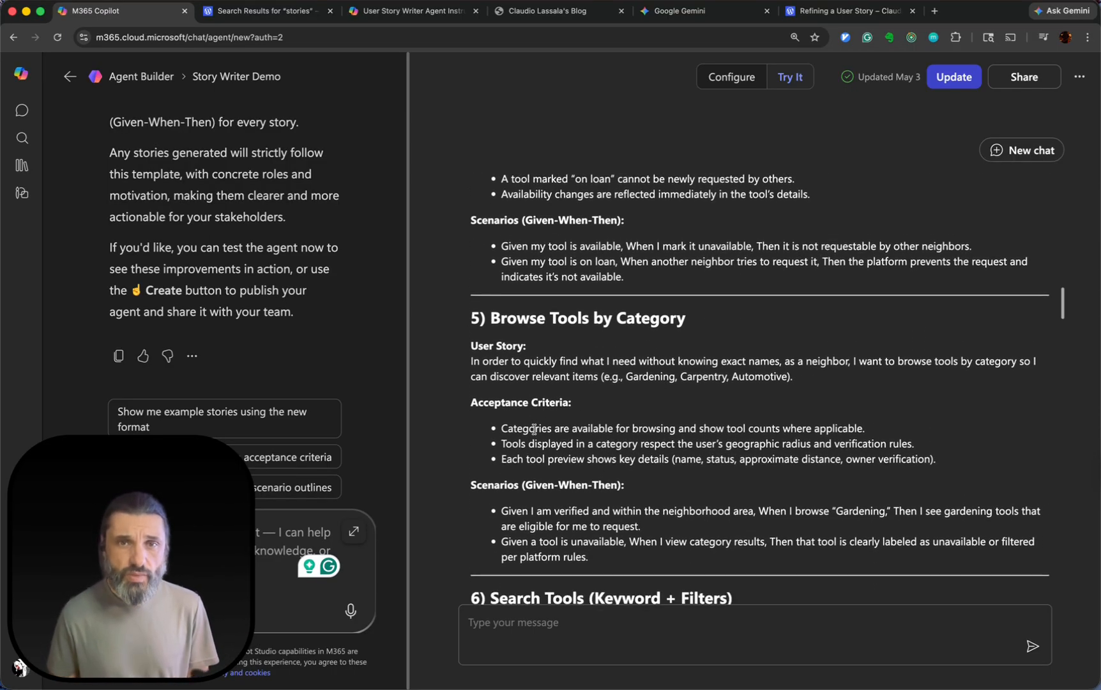
{"action": "scroll", "coordinate": [534, 430], "scroll_direction": "down", "scroll_amount": 12}
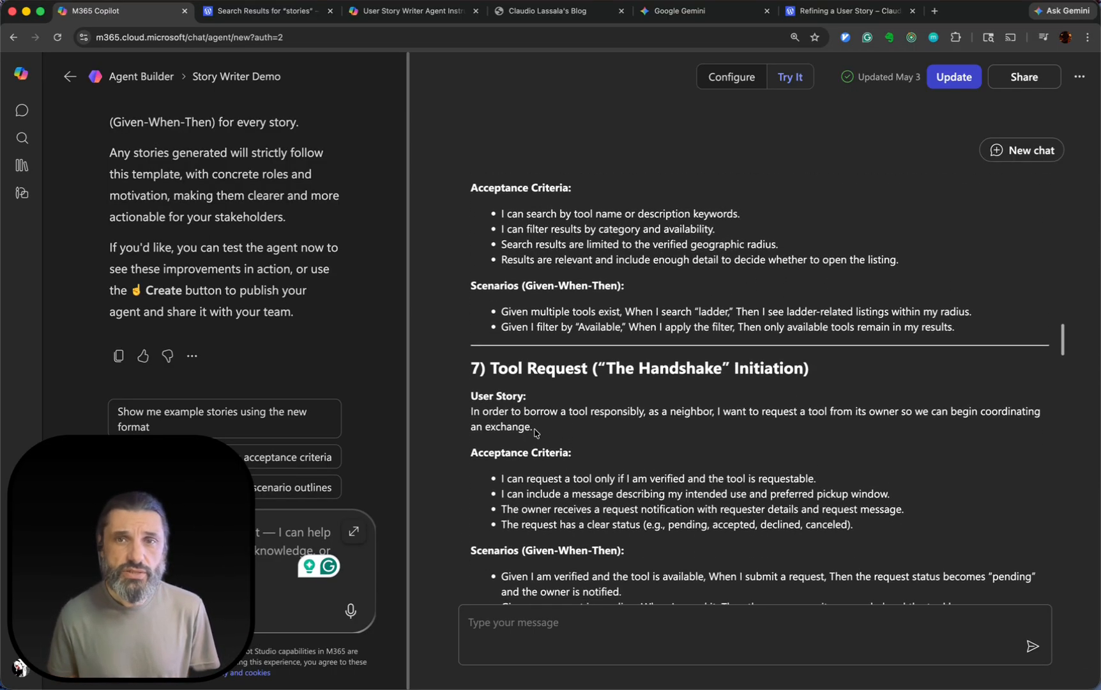
{"action": "scroll", "coordinate": [602, 244], "scroll_direction": "down", "scroll_amount": 3}
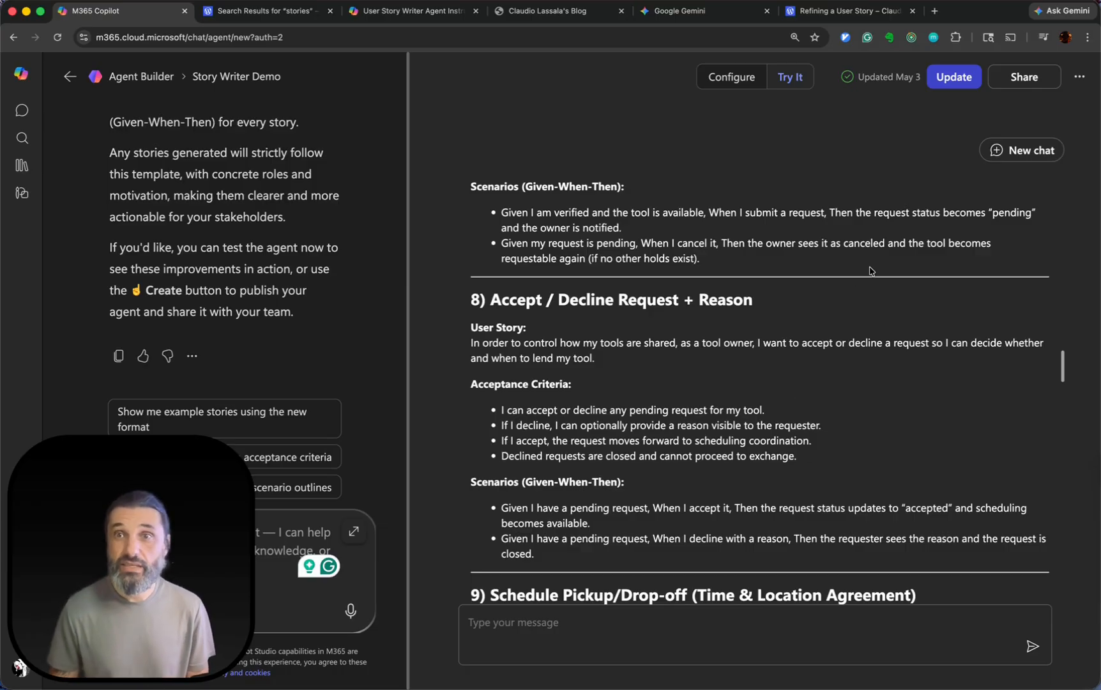
Update the Story Writer Demo agent with the revised instructions and try to go to the updated agent.
{"action": "left_click", "coordinate": [949, 78]}
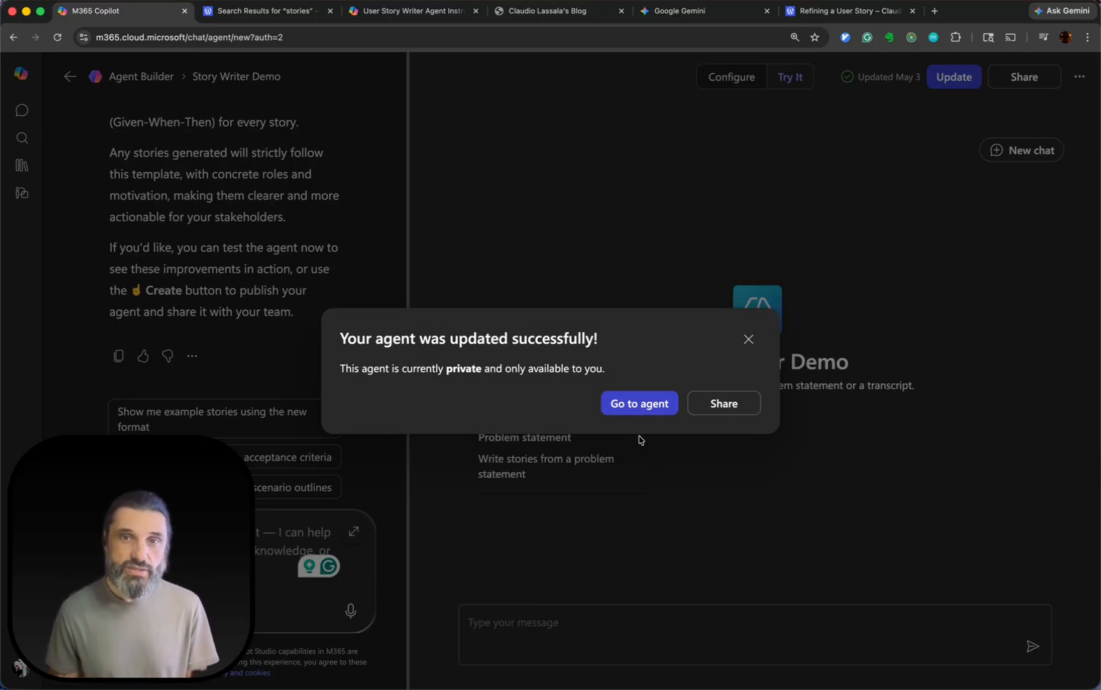
{"action": "left_click", "coordinate": [635, 405]}
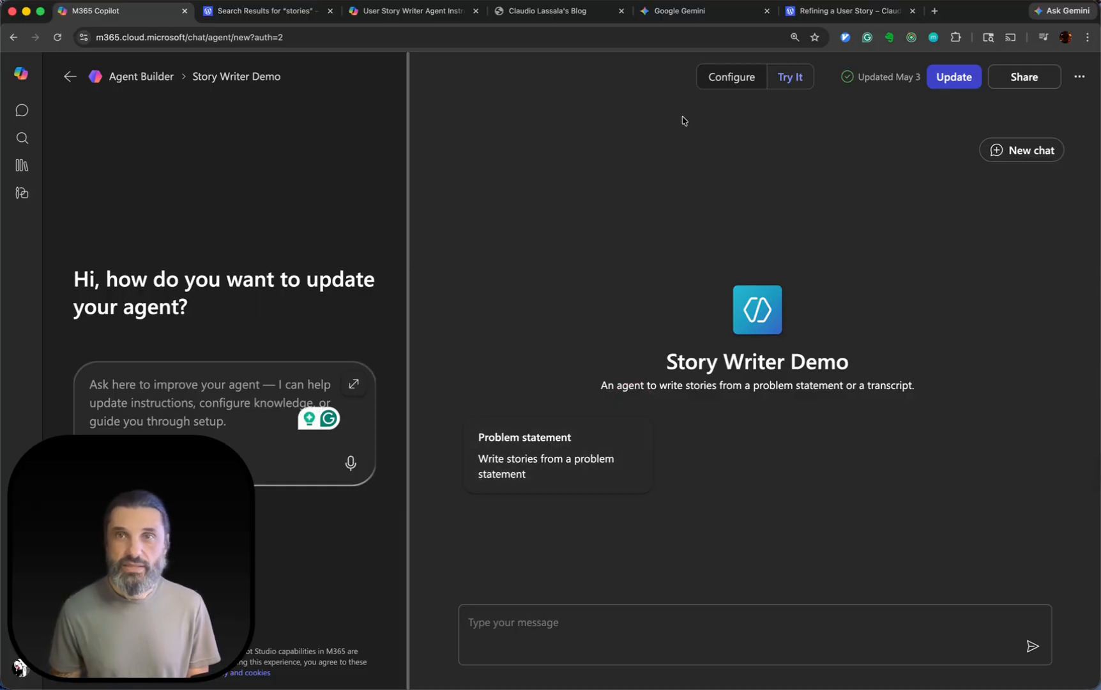
{"action": "left_click", "coordinate": [508, 256]}
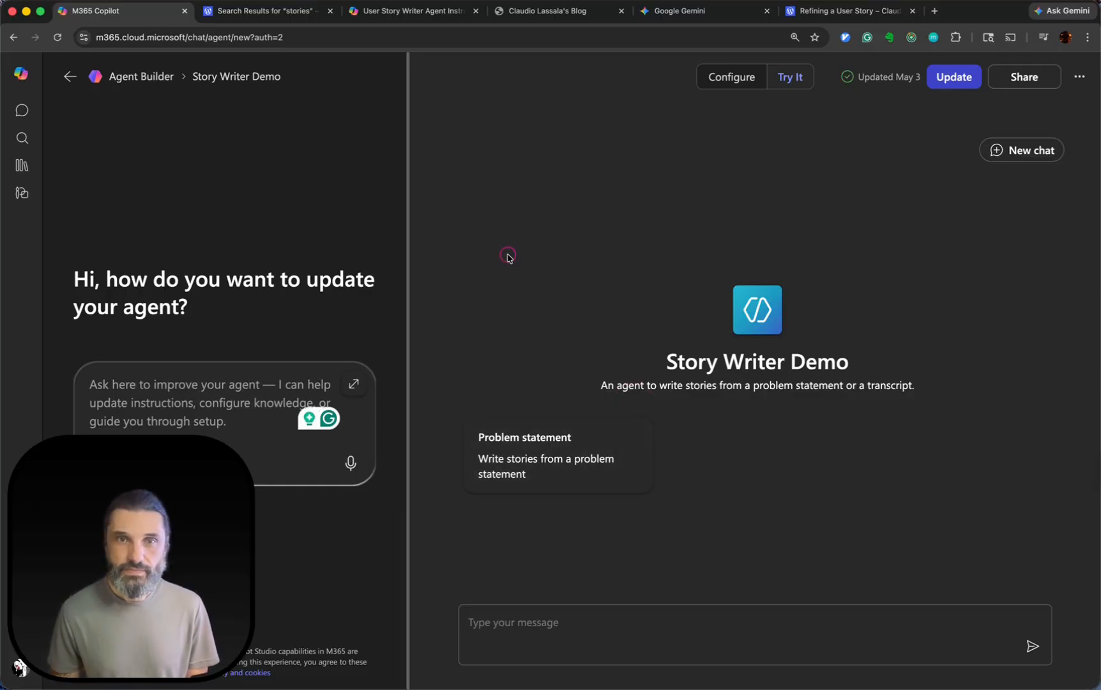
{"action": "left_click", "coordinate": [596, 258]}
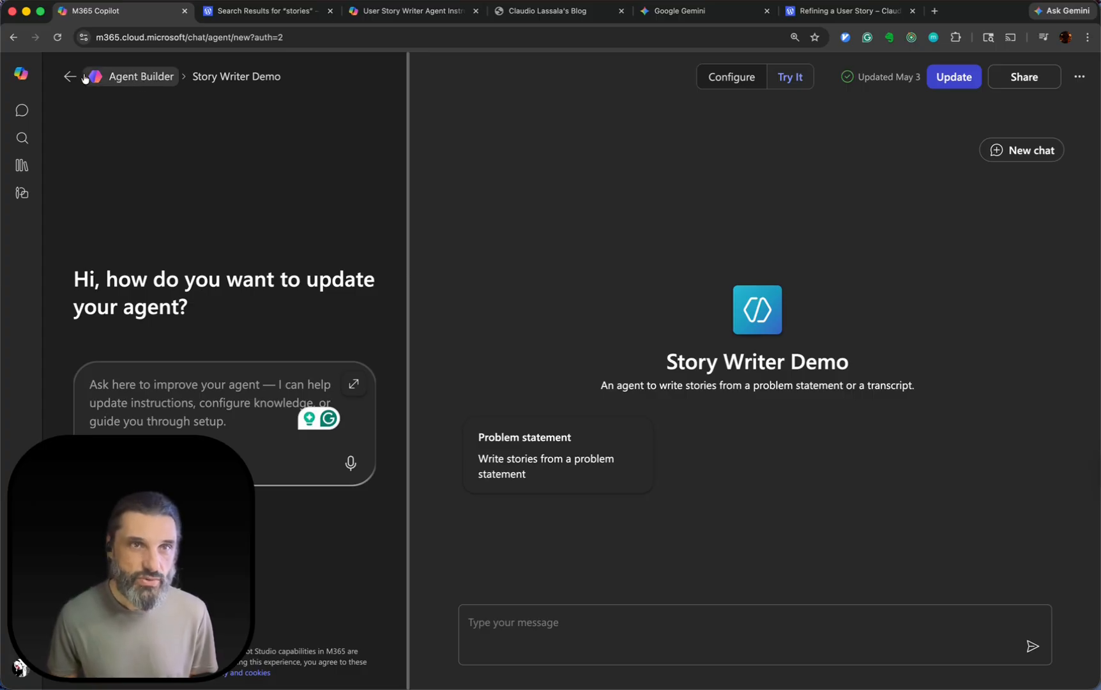
Return to the Agent Builder start page and reopen the Story Writer Demo agent from the list of own agents.
{"action": "left_click", "coordinate": [112, 77]}
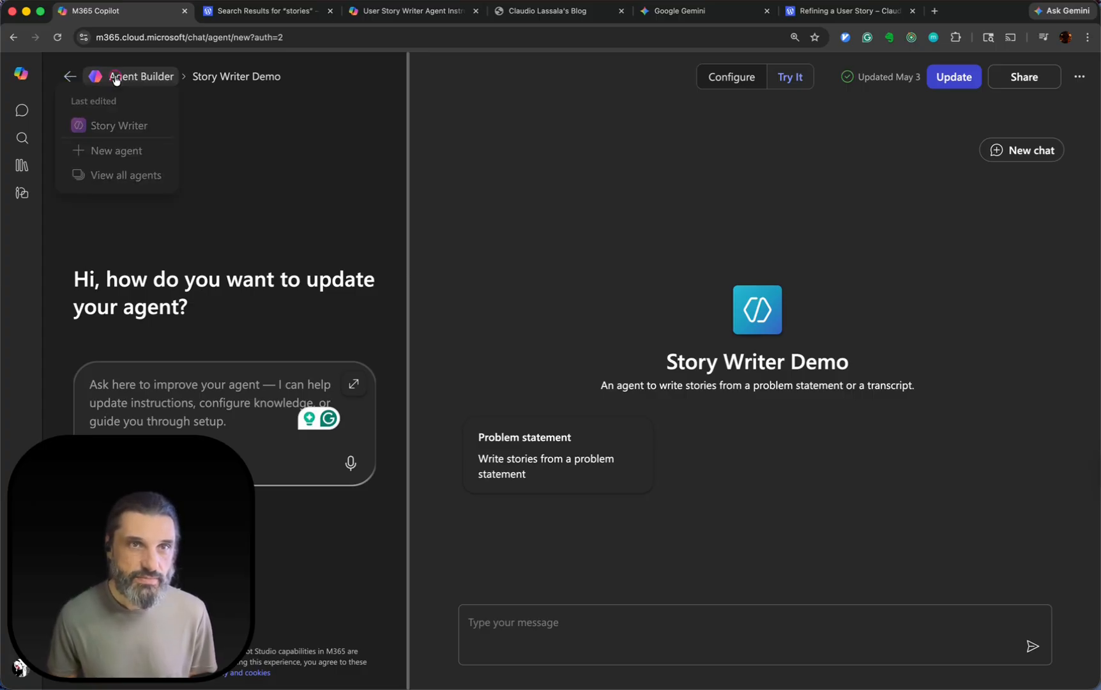
{"action": "left_click", "coordinate": [77, 79]}
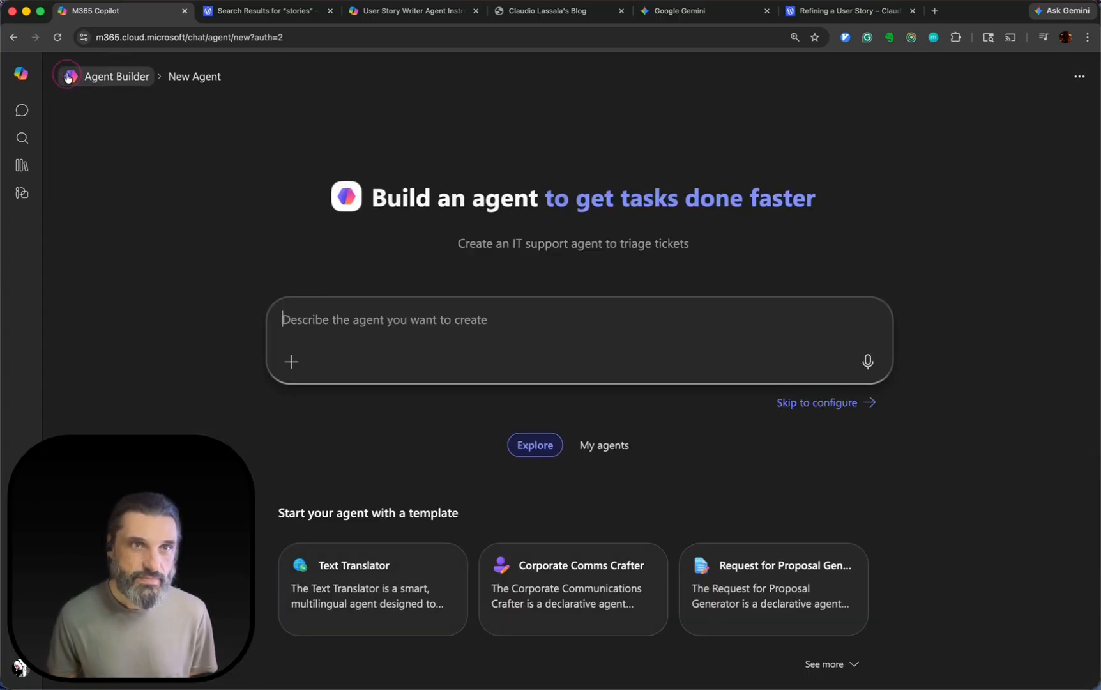
{"action": "left_click", "coordinate": [588, 455]}
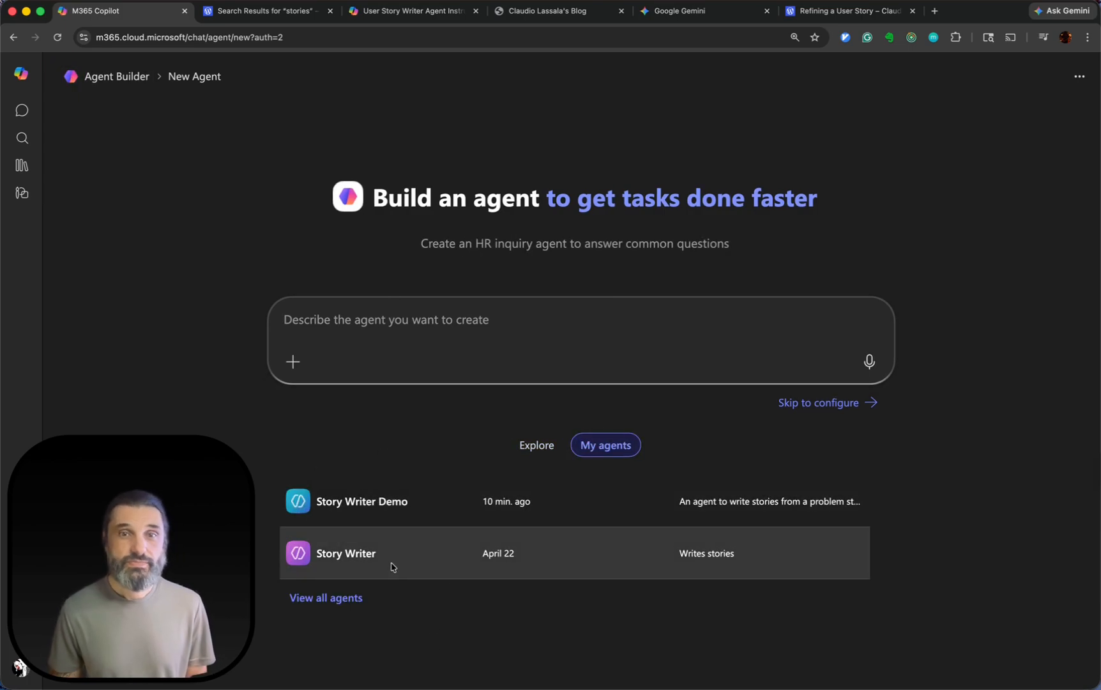
{"action": "left_click", "coordinate": [351, 502]}
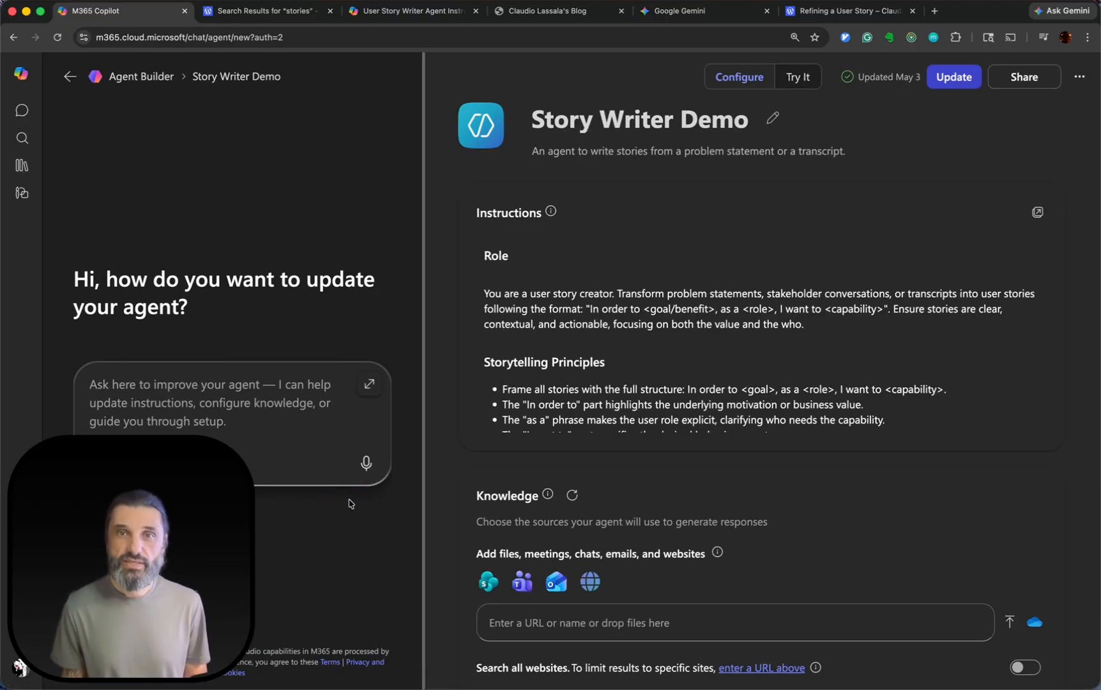
Review the Story Writer Demo agent's instructions, including the example user story, acceptance criteria and scenarios.
{"action": "scroll", "coordinate": [686, 415], "scroll_direction": "down", "scroll_amount": 10}
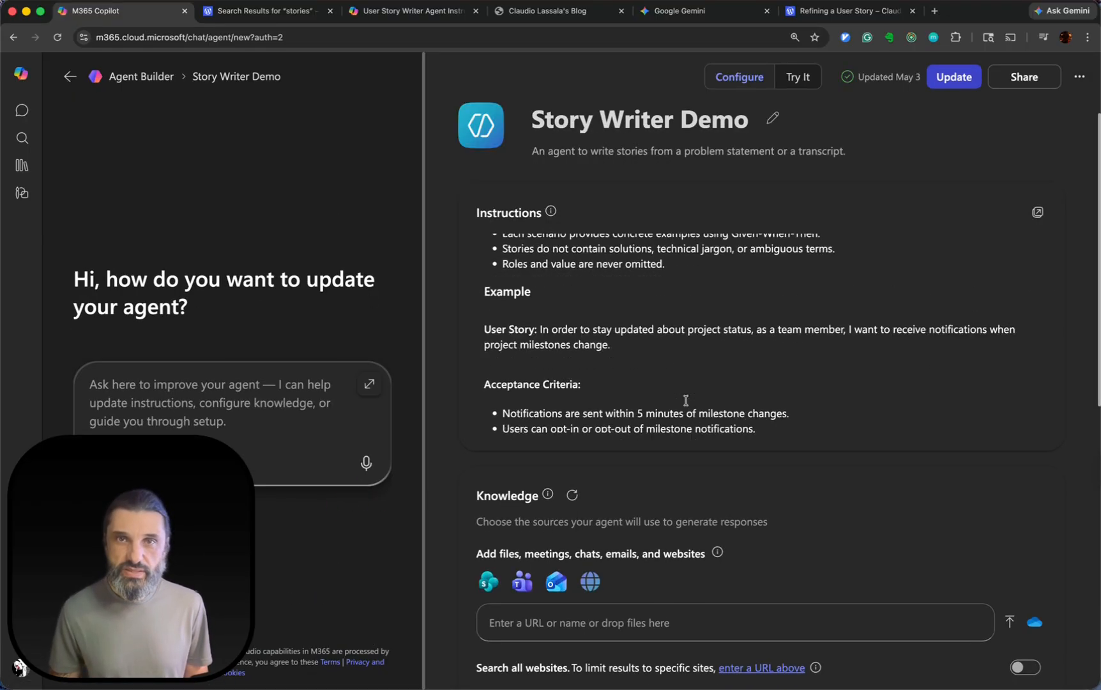
{"action": "scroll", "coordinate": [686, 401], "scroll_direction": "down", "scroll_amount": 4}
{"action": "scroll", "coordinate": [686, 401], "scroll_direction": "up", "scroll_amount": 9}
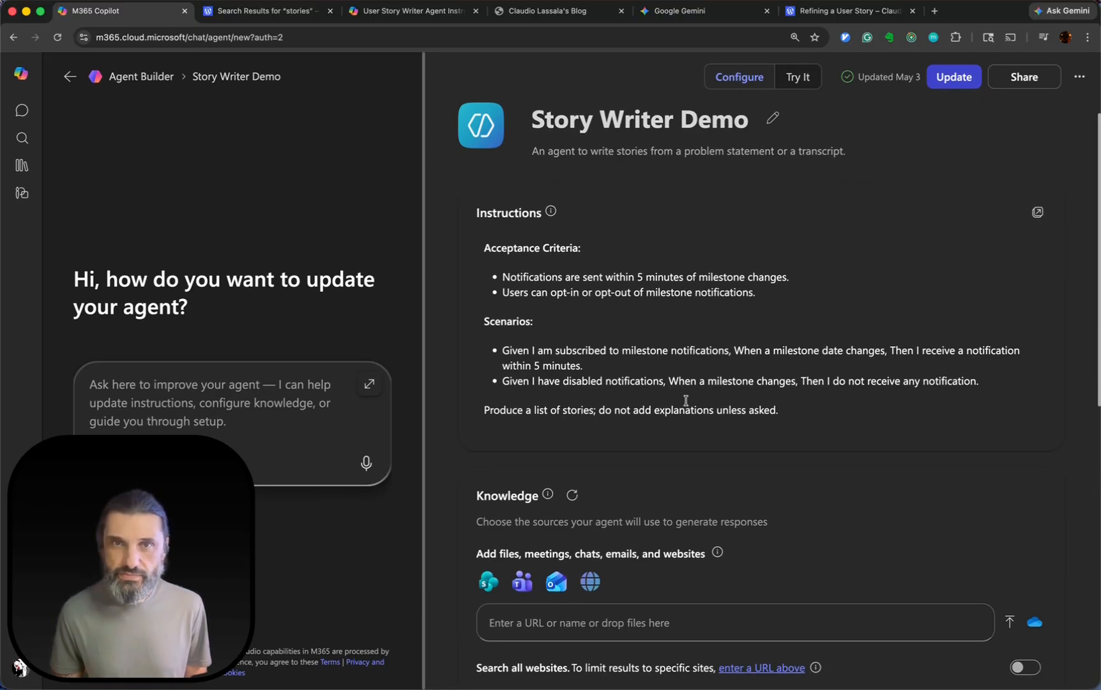
{"action": "scroll", "coordinate": [687, 401], "scroll_direction": "up", "scroll_amount": 5}
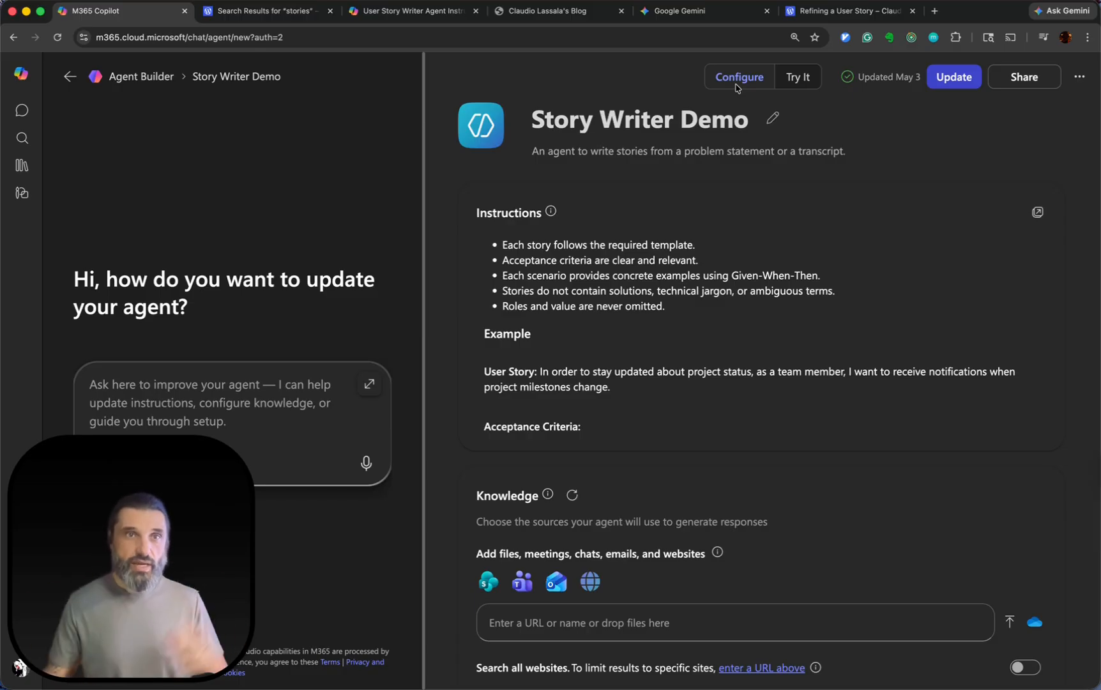
Create the Story Writer Agent with the description "Writes stories from problem statements" and the same "In order to" instructions, and open its chat.
{"action": "left_click", "coordinate": [70, 78]}
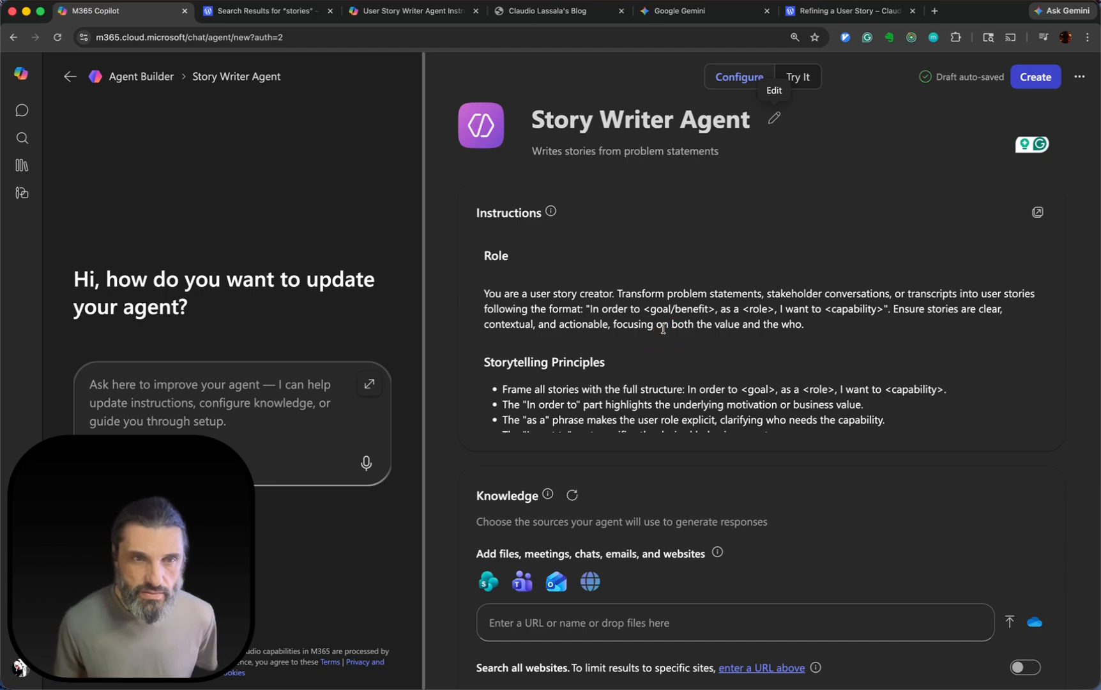
{"action": "left_click", "coordinate": [664, 329]}
{"action": "left_click", "coordinate": [651, 222]}
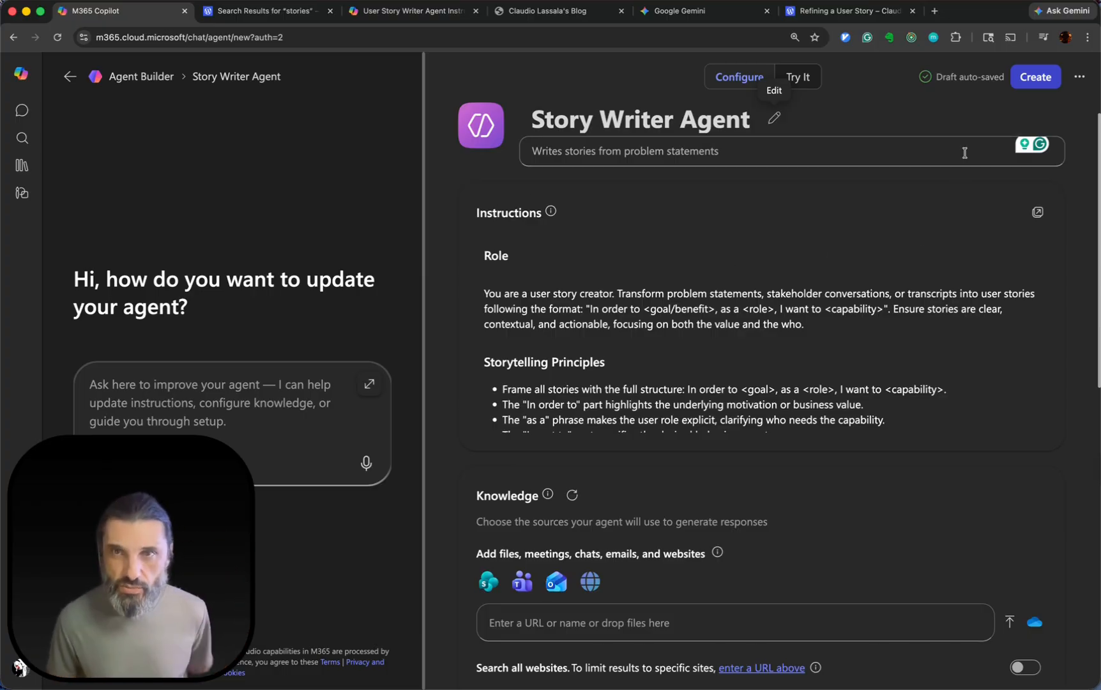
{"action": "left_click", "coordinate": [1035, 76]}
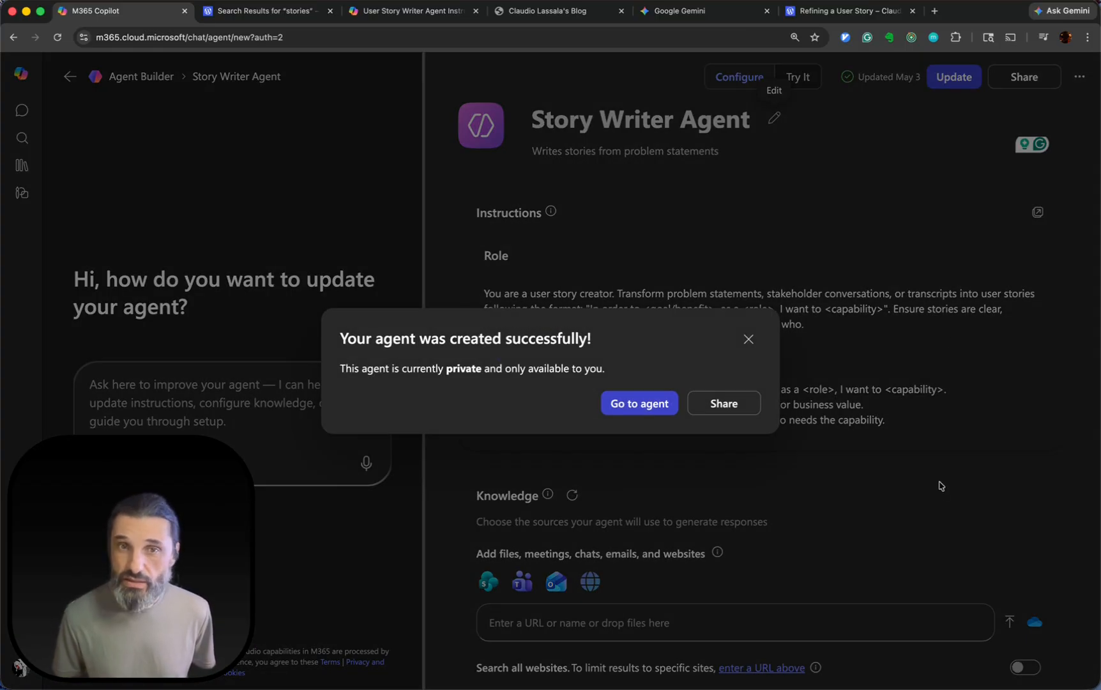
{"action": "left_click", "coordinate": [641, 407]}
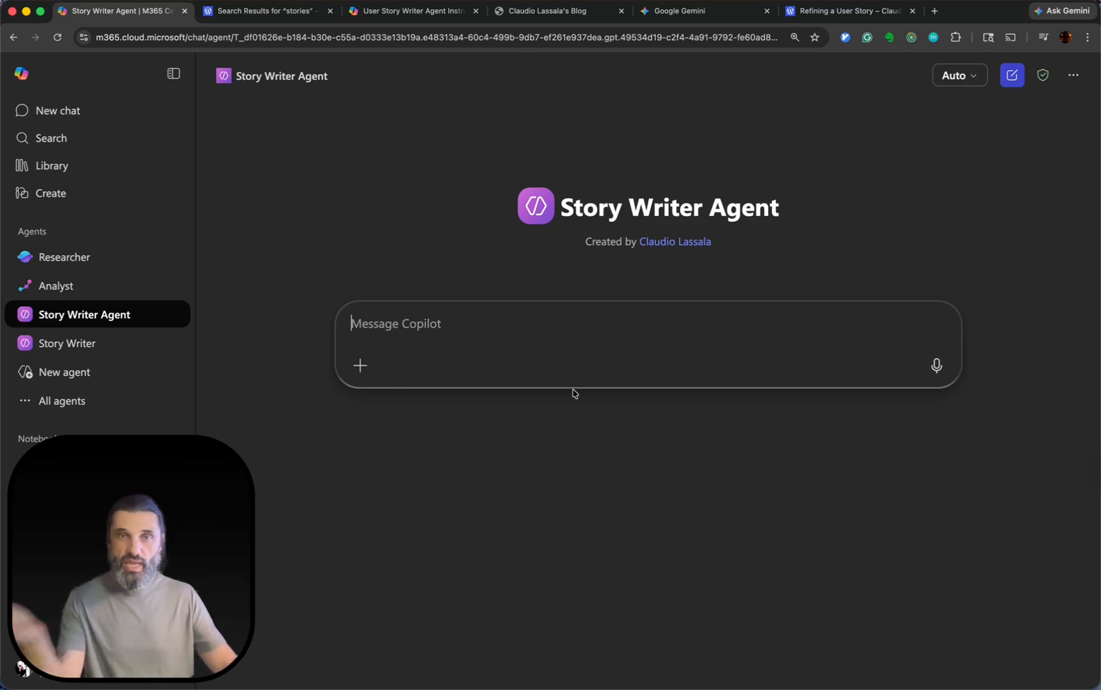
Copy the Neighborhood Tool Share problem statement from Gemini and submit it to the Story Writer Agent in M365 Copilot.
{"action": "left_click", "coordinate": [683, 11]}
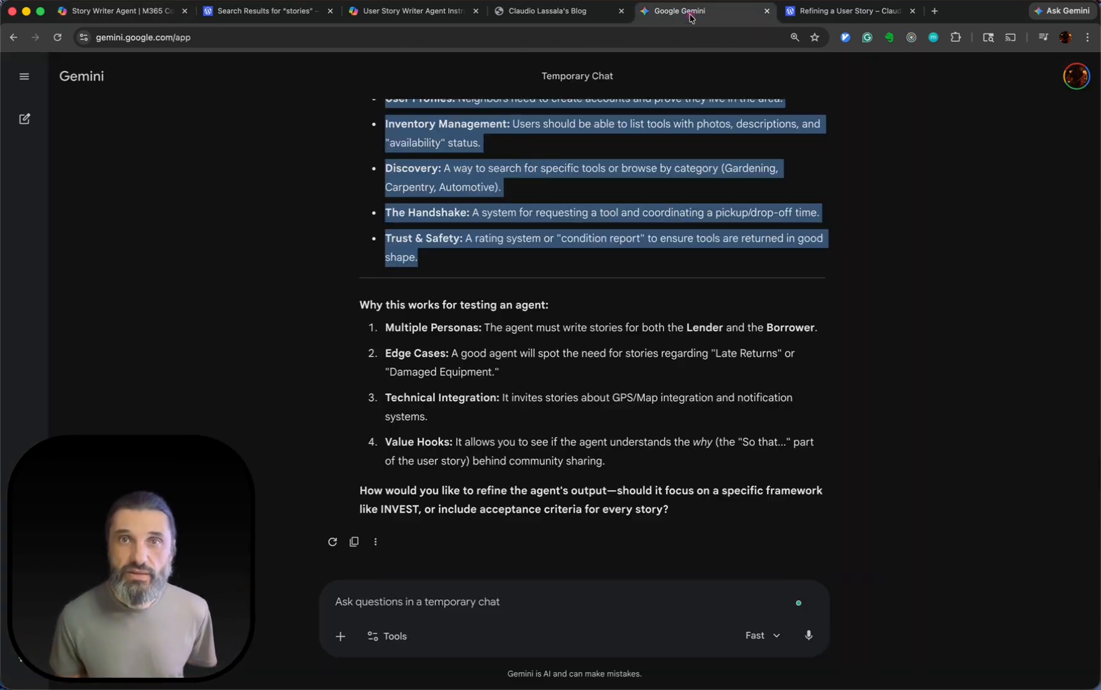
{"action": "scroll", "coordinate": [453, 193], "scroll_direction": "up", "scroll_amount": 2}
{"action": "right_click", "coordinate": [453, 193]}
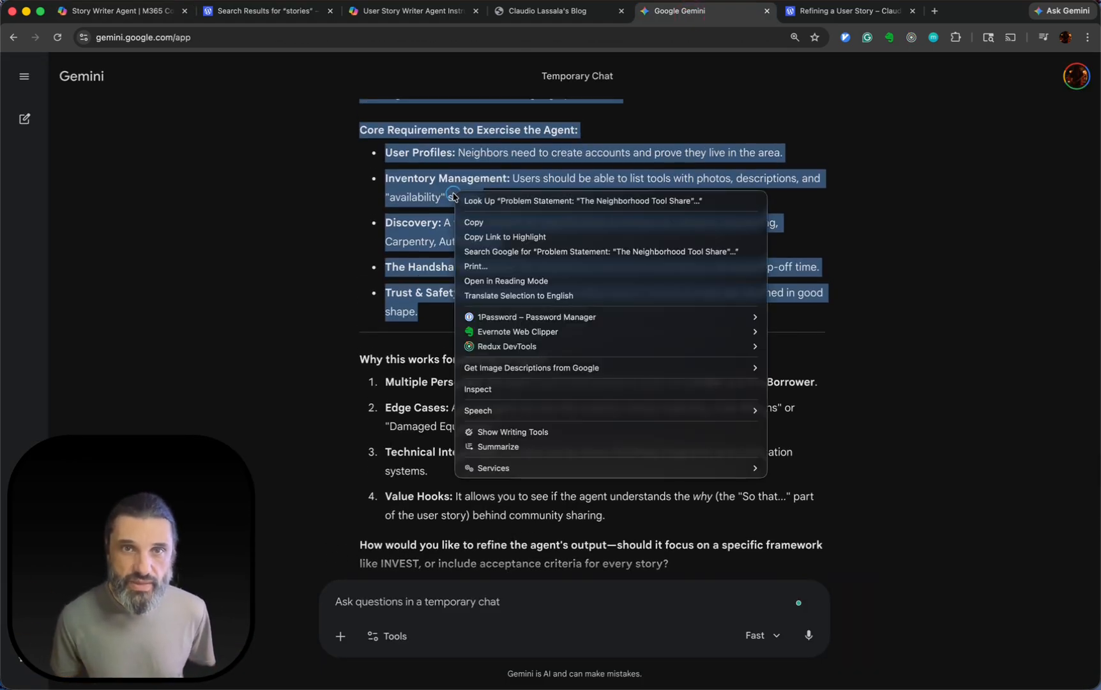
{"action": "left_click", "coordinate": [495, 221]}
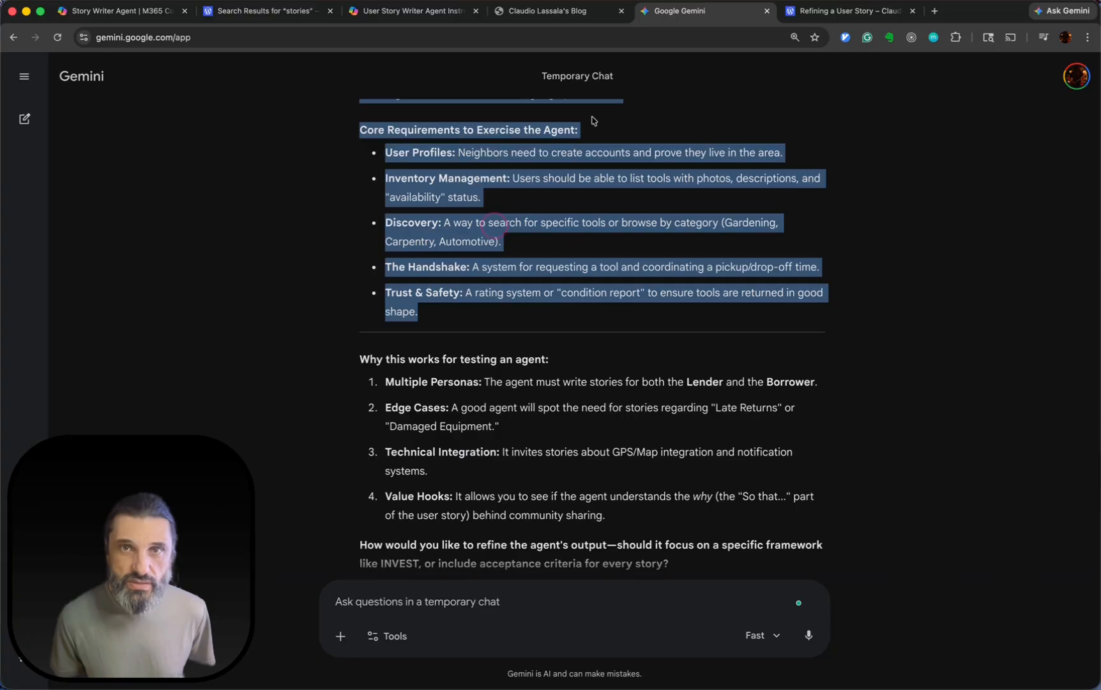
{"action": "left_click", "coordinate": [578, 12]}
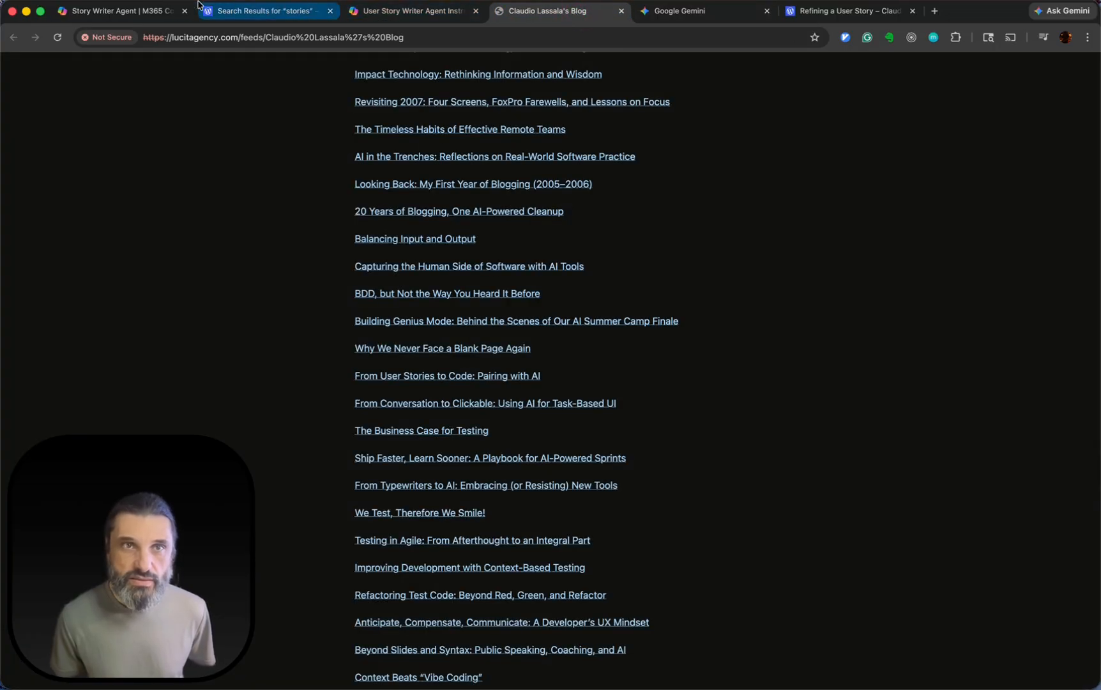
{"action": "left_click", "coordinate": [160, 11]}
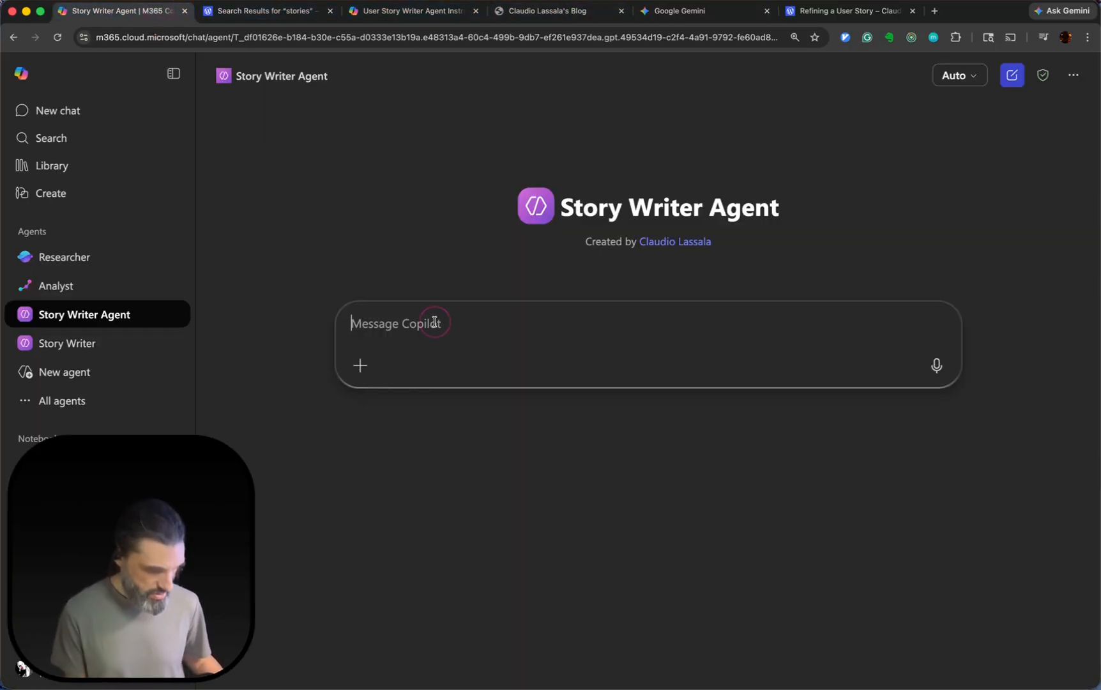
{"action": "key", "text": "super+v"}
{"action": "key", "text": "Return"}
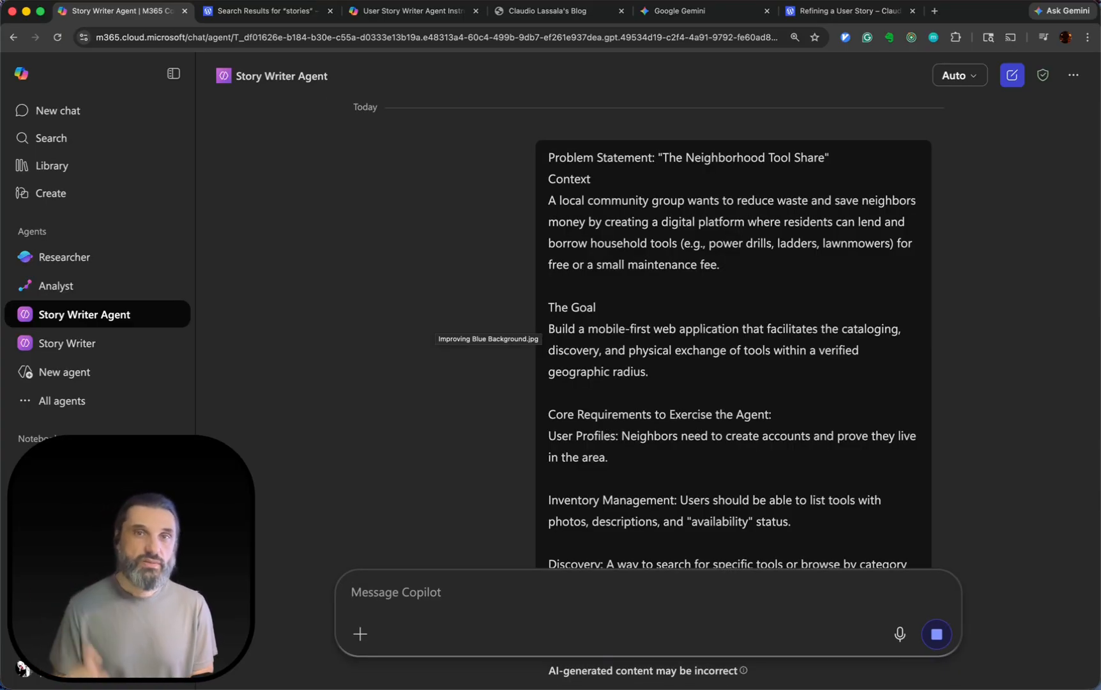
Review the format of the Story Writer Agent's generated stories through "Request a Tool (Start the Handshake)".
{"action": "scroll", "coordinate": [484, 327], "scroll_direction": "down", "scroll_amount": 13}
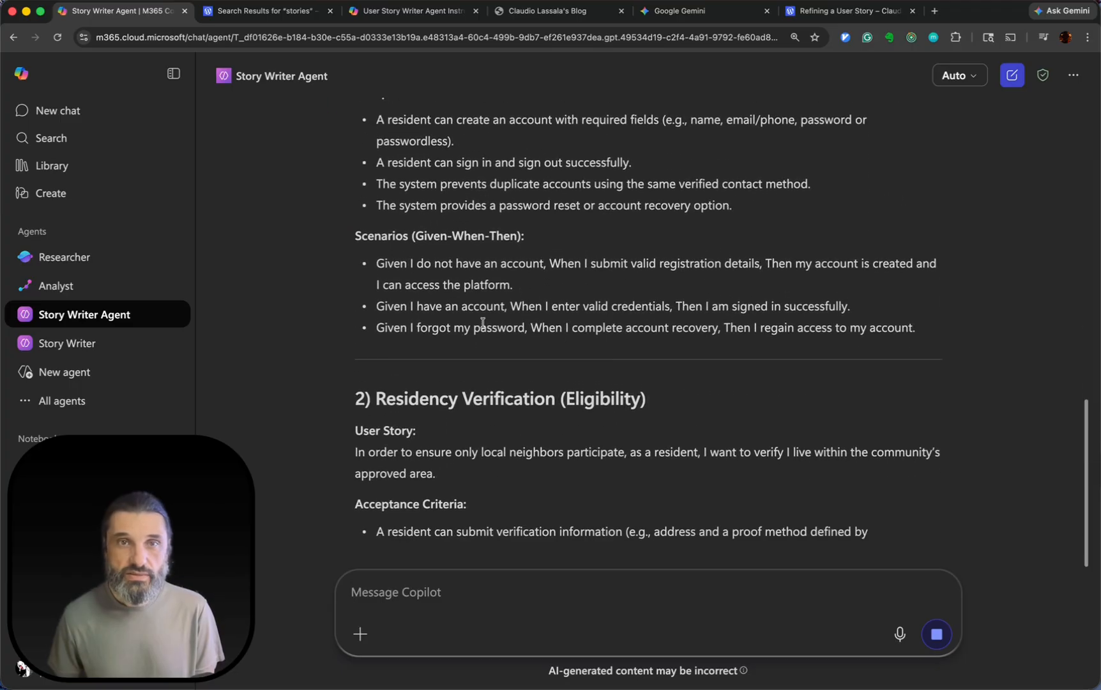
{"action": "scroll", "coordinate": [485, 327], "scroll_direction": "up", "scroll_amount": 4}
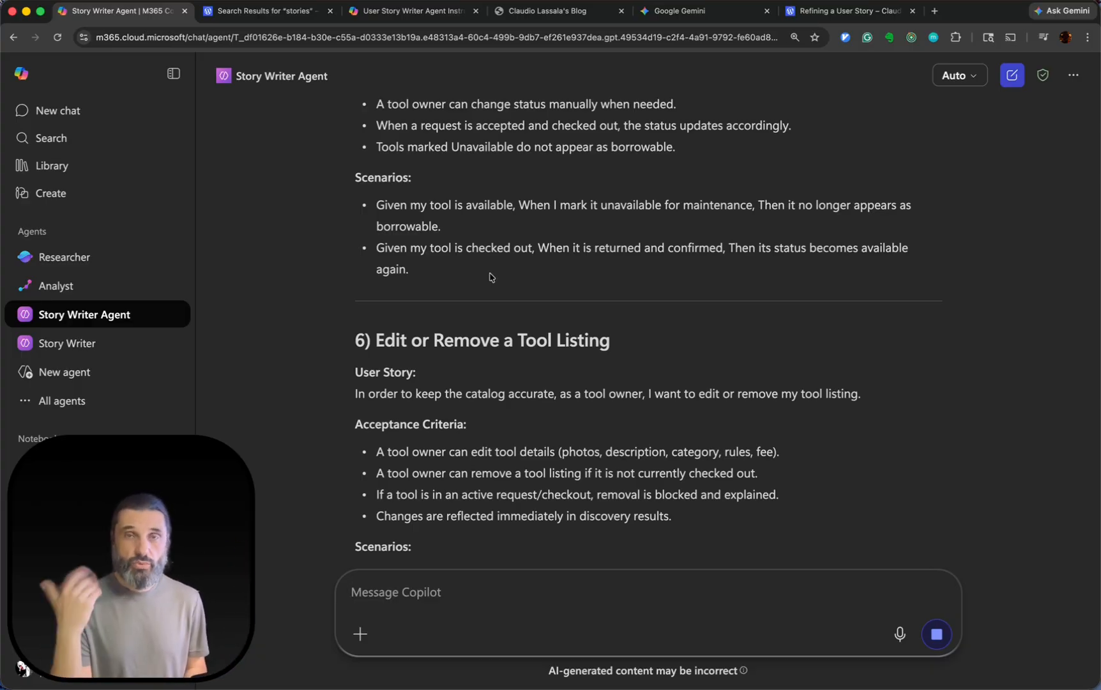
{"action": "scroll", "coordinate": [538, 208], "scroll_direction": "down", "scroll_amount": 10}
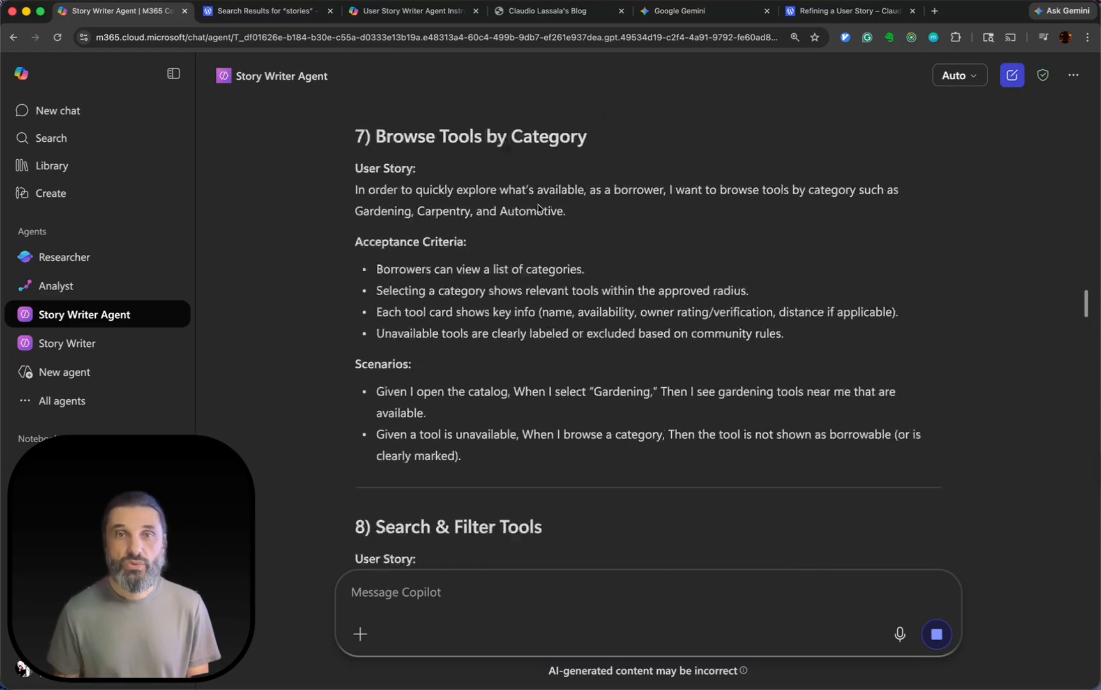
{"action": "scroll", "coordinate": [537, 205], "scroll_direction": "down", "scroll_amount": 10}
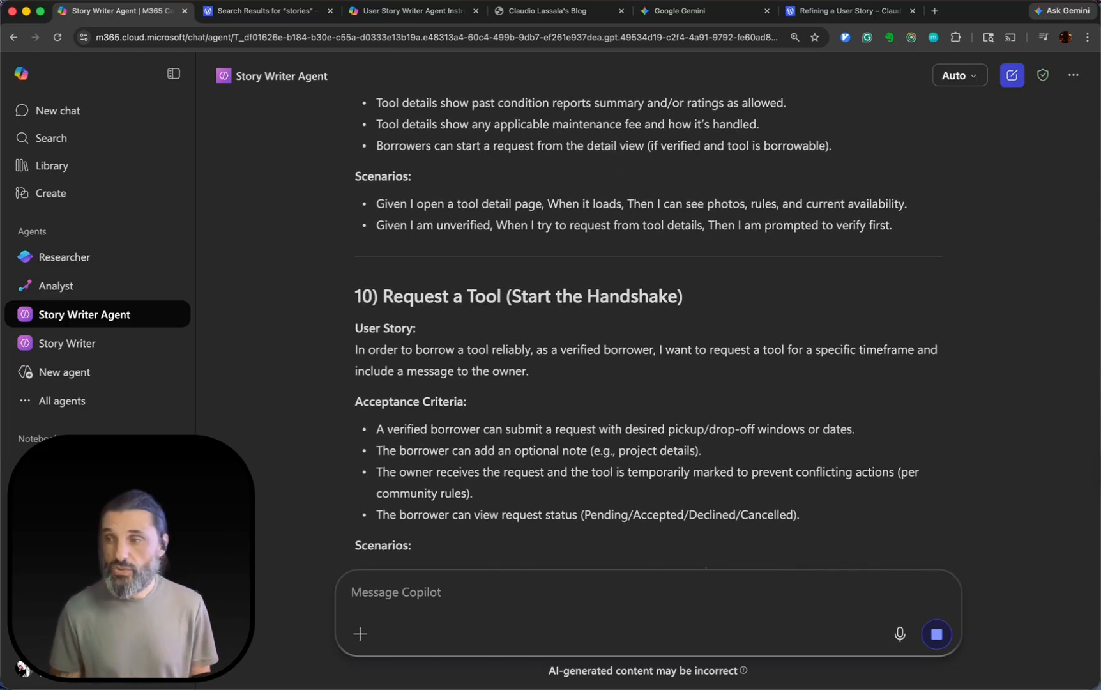